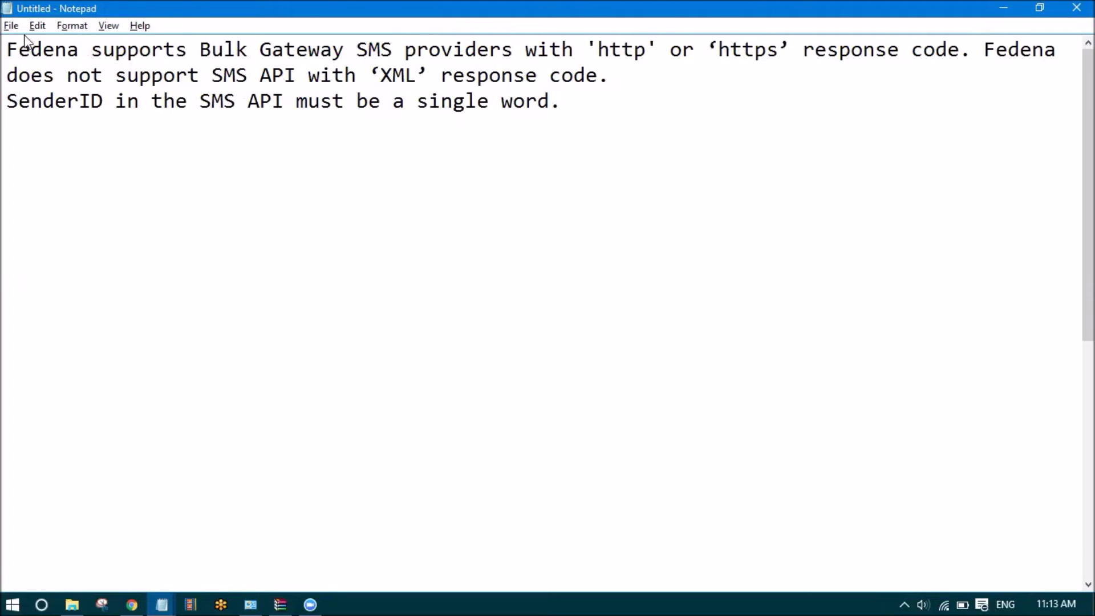
# Number the two Fedena notes '1.' and '2.'
pyautogui.click(7, 48)
pyautogui.write('1.')
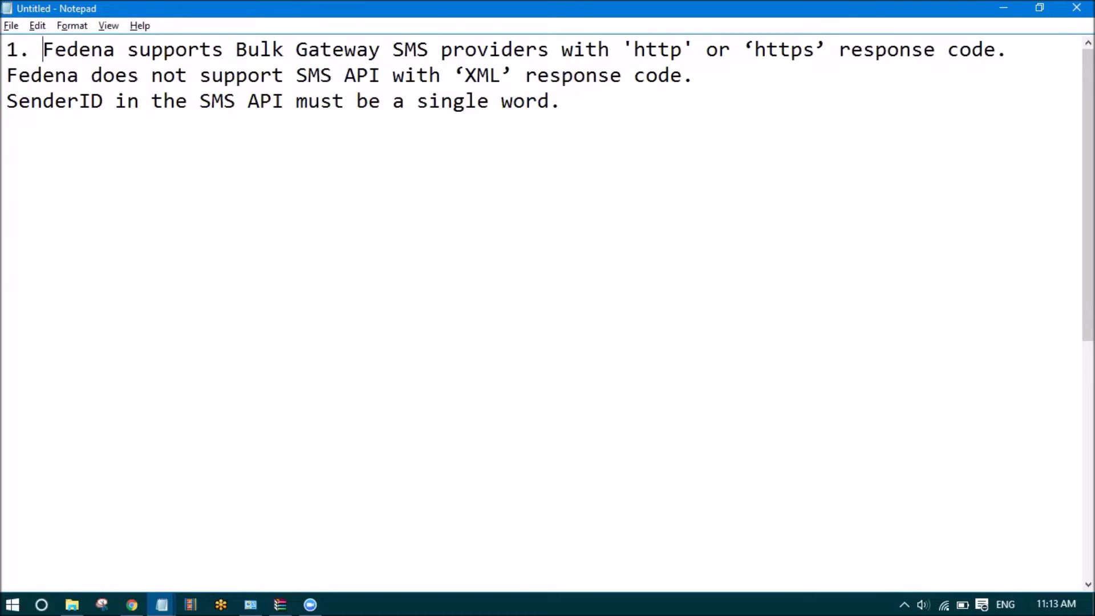
pyautogui.click(6, 101)
pyautogui.write('2.')
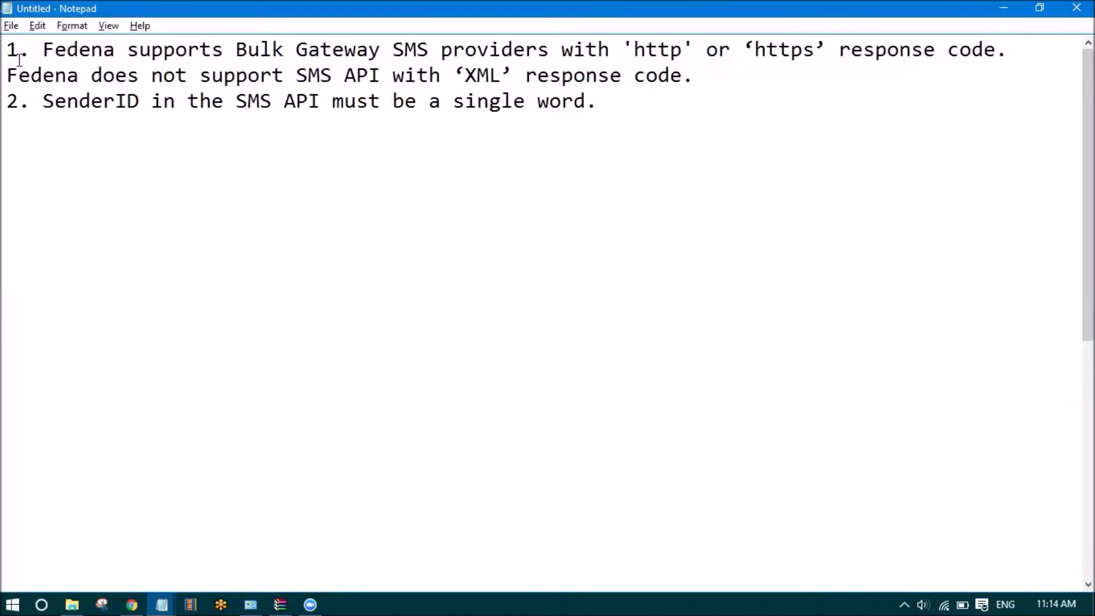
# Add the address sms.fedena.com below the notes and select it for copying
pyautogui.moveTo(5, 57); pyautogui.dragTo(643, 112)
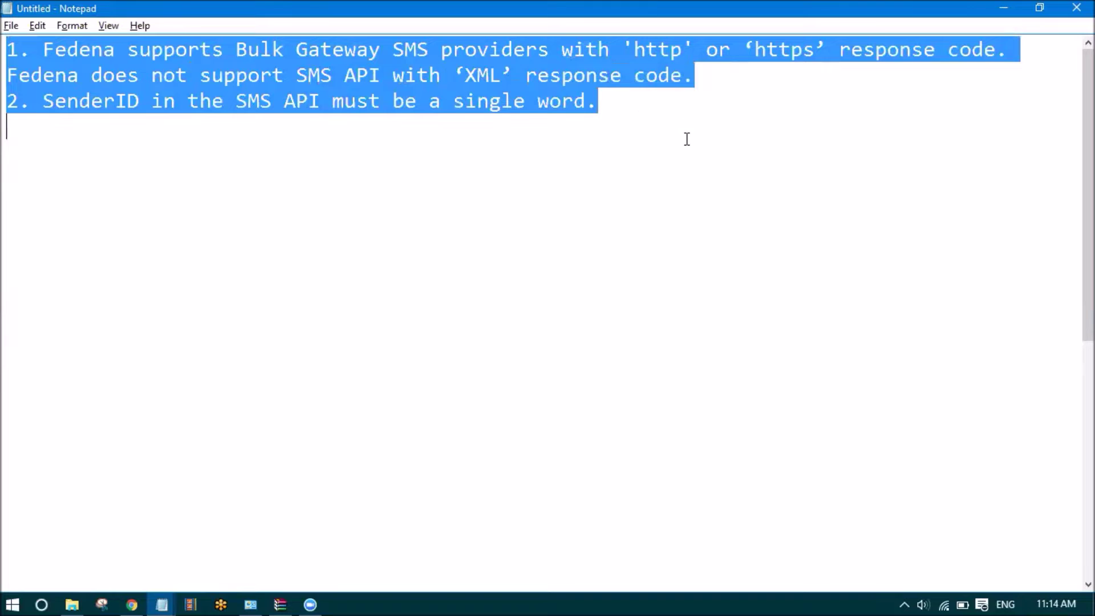
pyautogui.click(686, 139)
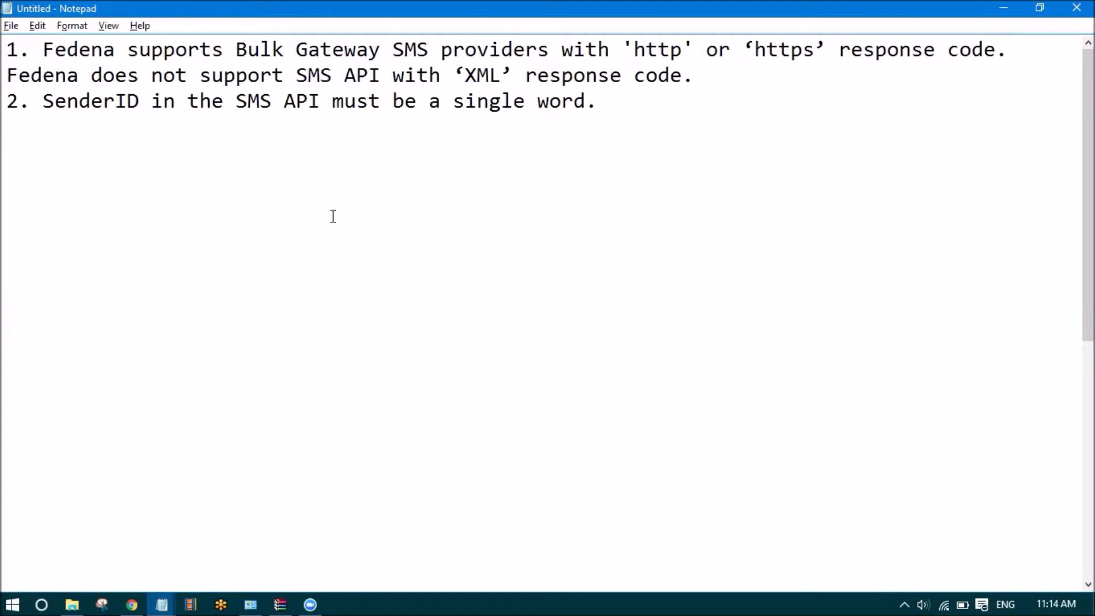
pyautogui.press('Return')
pyautogui.press('Return')
pyautogui.press('Return')
pyautogui.write('sms.fede')
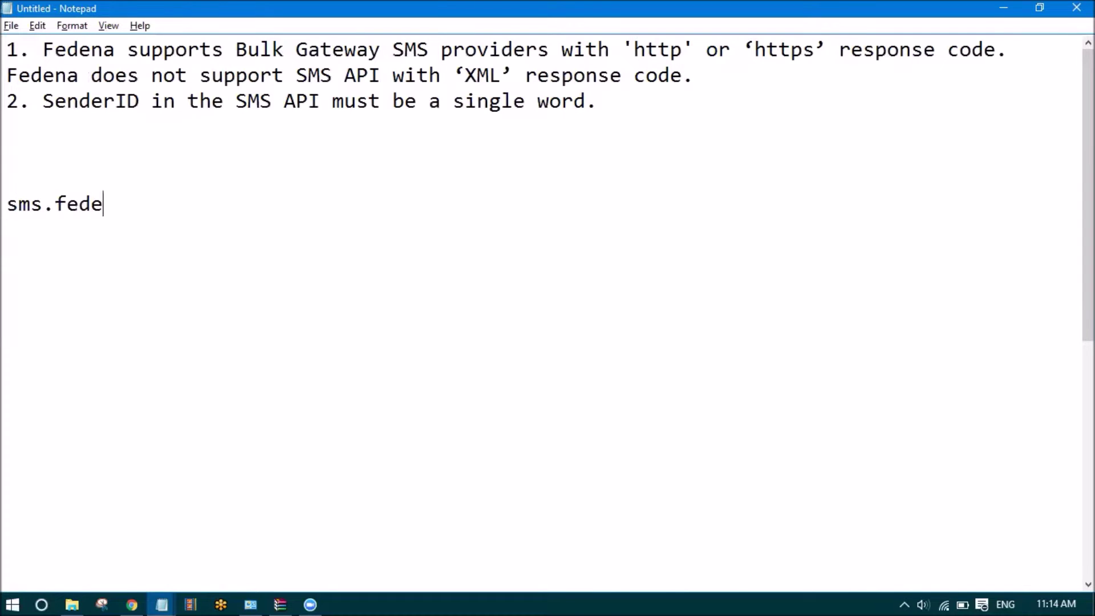
pyautogui.write('na.com')
pyautogui.press('Return')
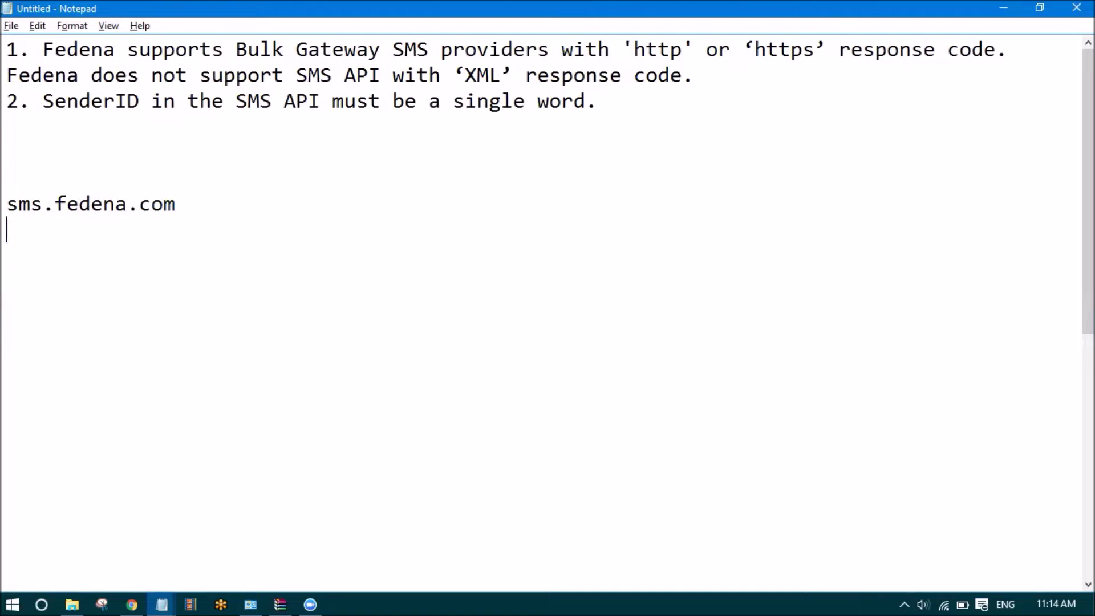
pyautogui.moveTo(186, 212); pyautogui.dragTo(2, 214)
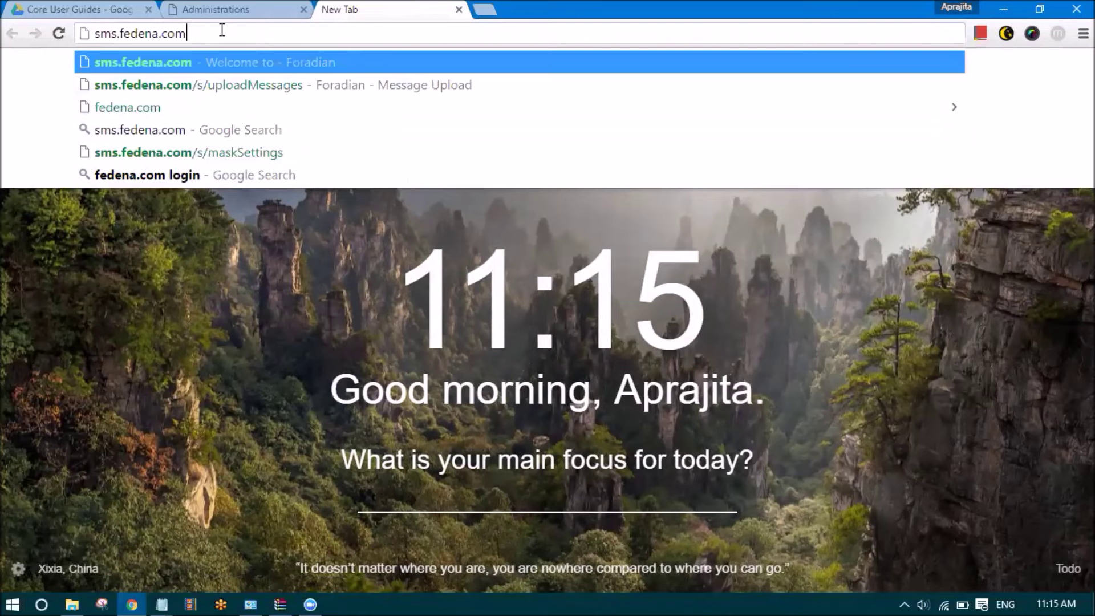
# Load sms.fedena.com and dismiss the saved-password suggestions on the login form
pyautogui.press('Return')
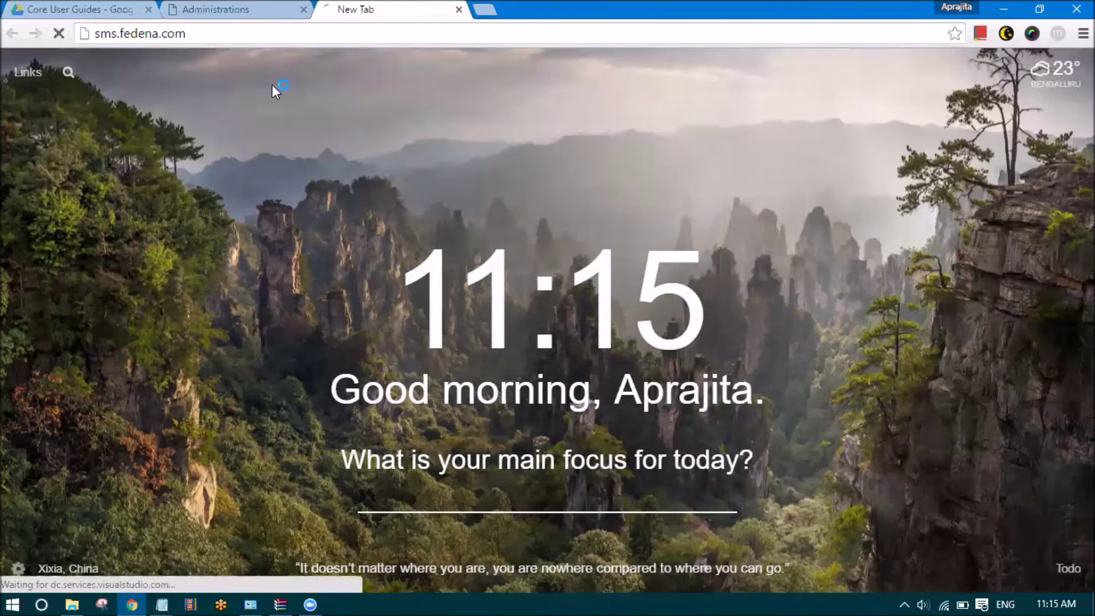
pyautogui.click(299, 236)
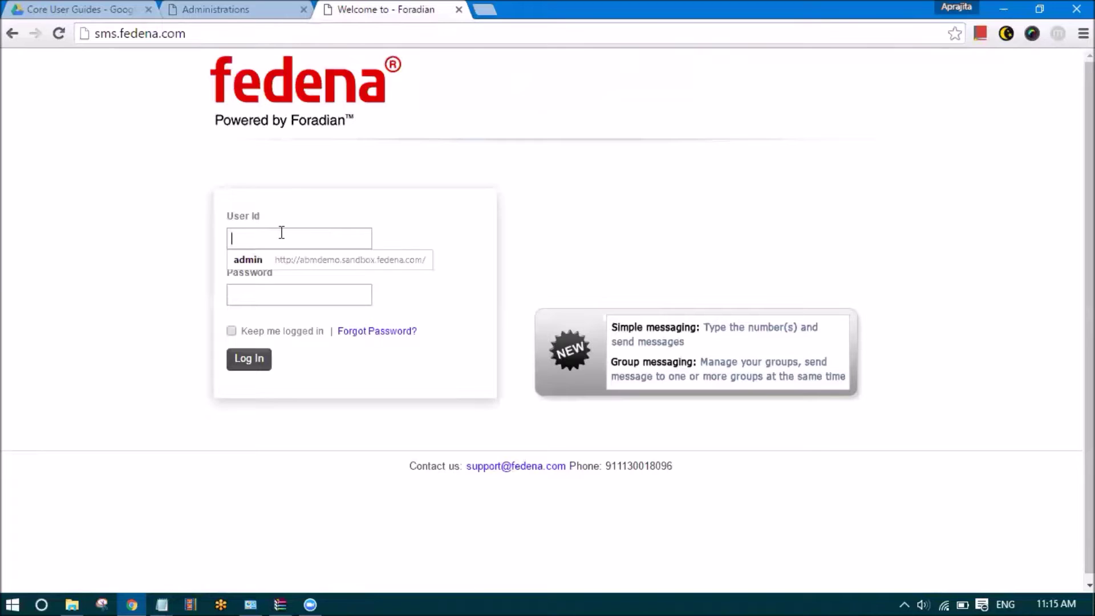
pyautogui.click(255, 292)
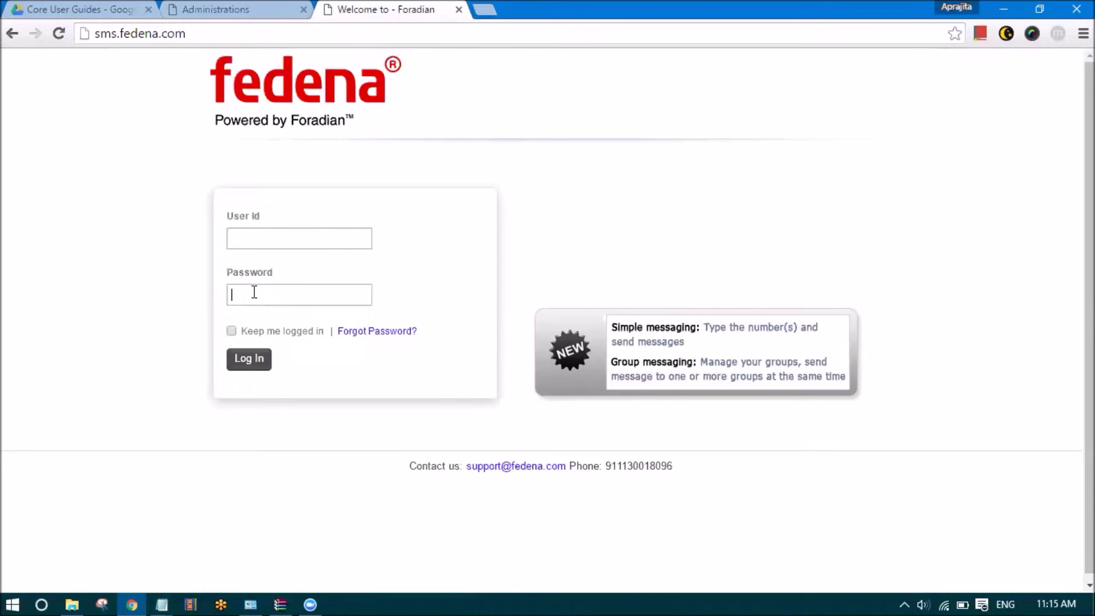
pyautogui.click(412, 259)
pyautogui.moveTo(197, 35); pyautogui.dragTo(85, 22)
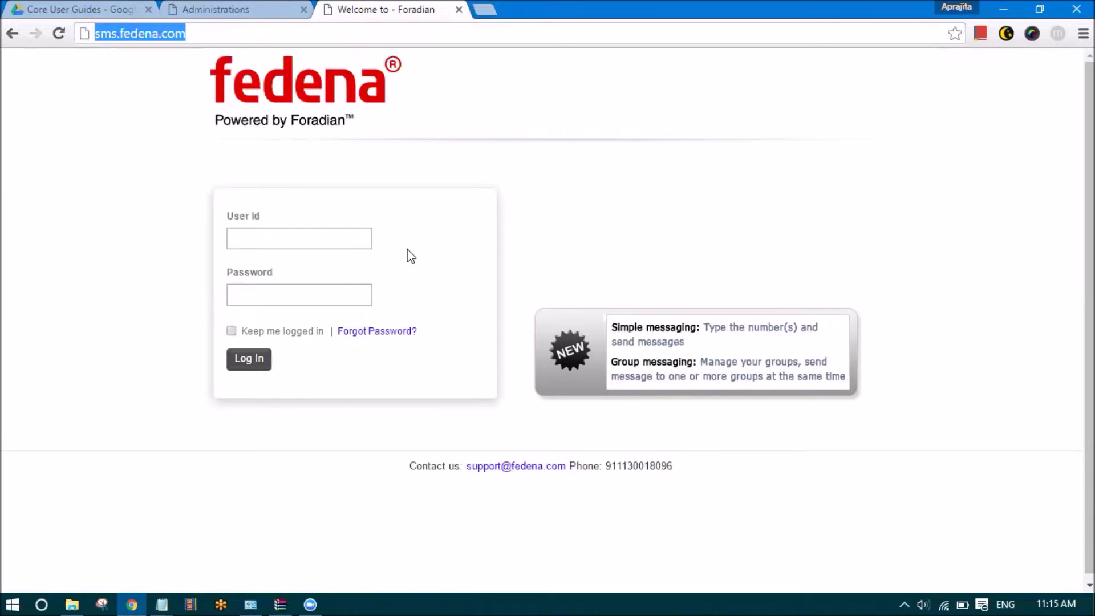
pyautogui.click(310, 239)
pyautogui.click(310, 297)
pyautogui.click(475, 278)
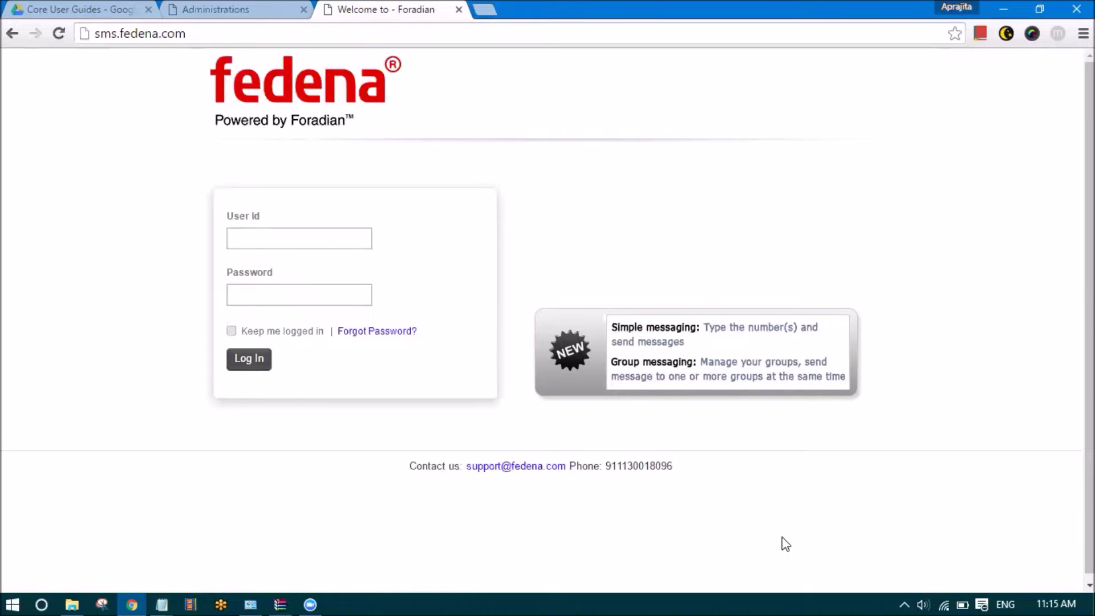
# Log in with the support account's user id and password
pyautogui.click(300, 235)
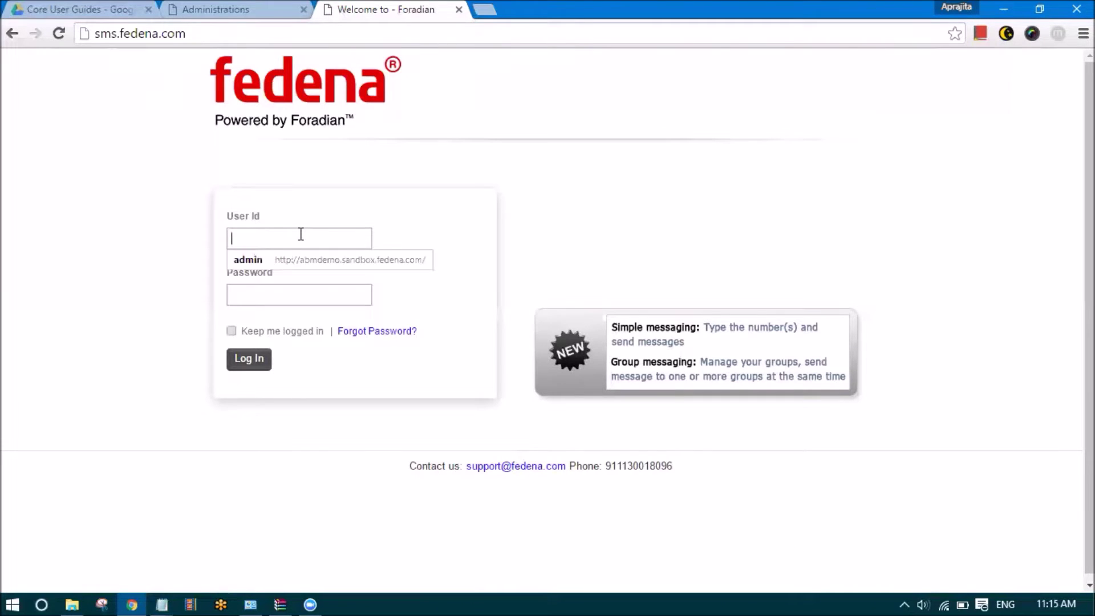
pyautogui.write('fedena')
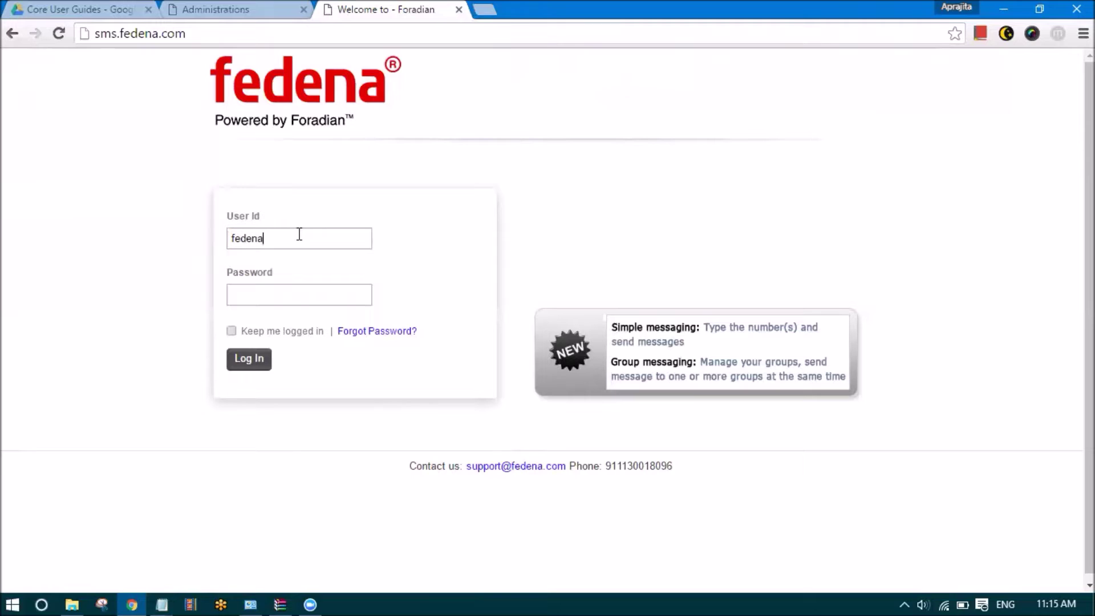
pyautogui.write('_support')
pyautogui.click(265, 293)
pyautogui.write('••••••')
pyautogui.click(261, 359)
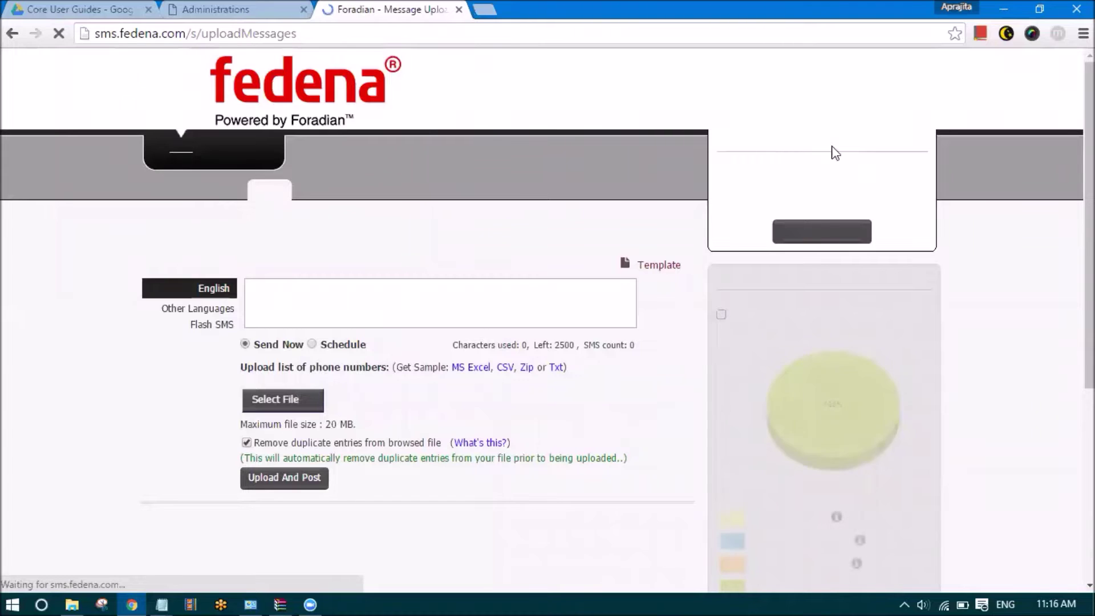
# Check the 94-message account balance and the account expiry date in Account Vitals
pyautogui.moveTo(727, 185); pyautogui.dragTo(814, 188)
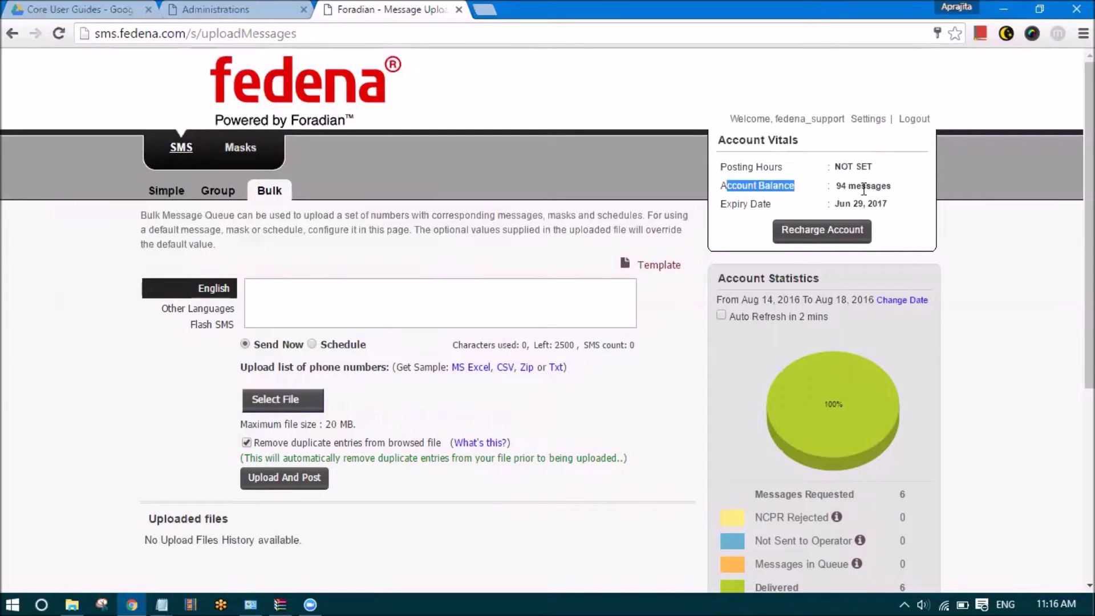
pyautogui.moveTo(892, 207); pyautogui.dragTo(828, 205)
pyautogui.click(910, 224)
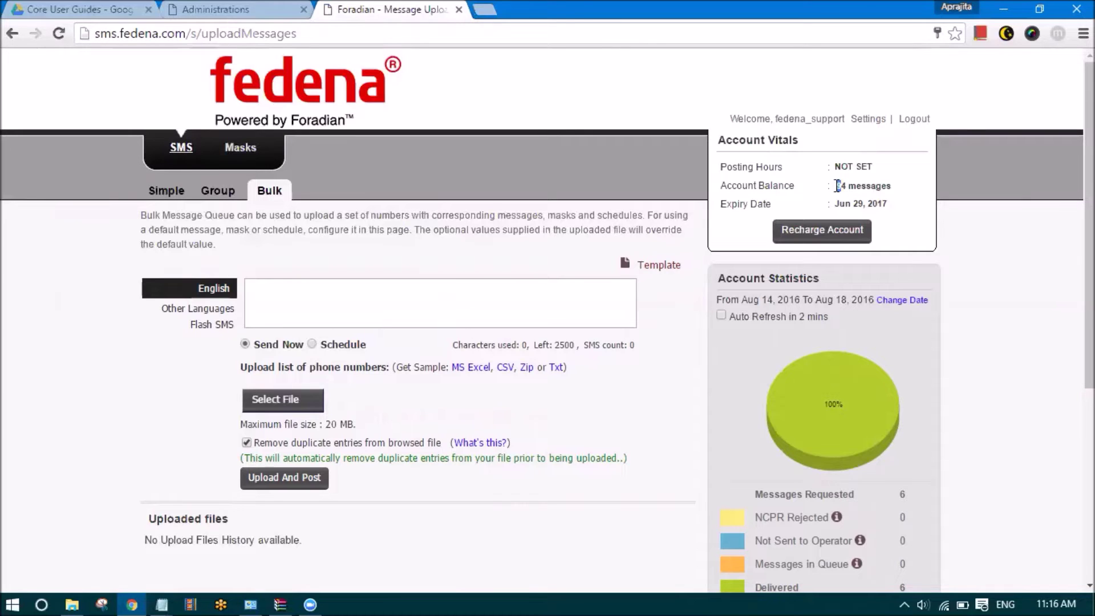
pyautogui.moveTo(848, 186); pyautogui.dragTo(834, 186)
pyautogui.click(949, 217)
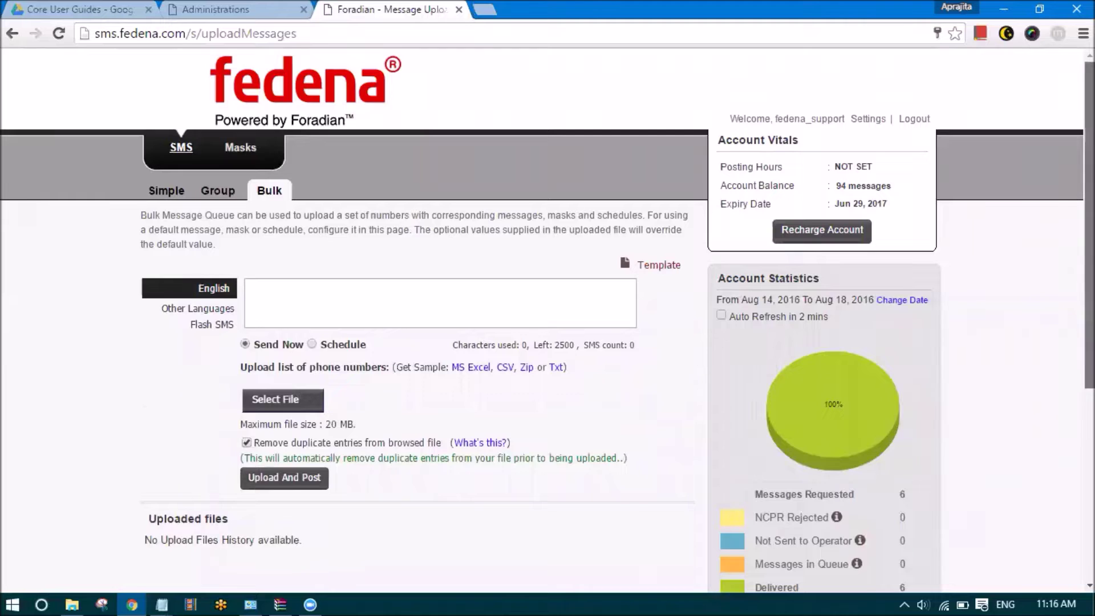
# Scroll through the delivery statistics, then go to the Simple messaging form
pyautogui.scroll(-3, 666, 269)
pyautogui.scroll(-2, 781, 207)
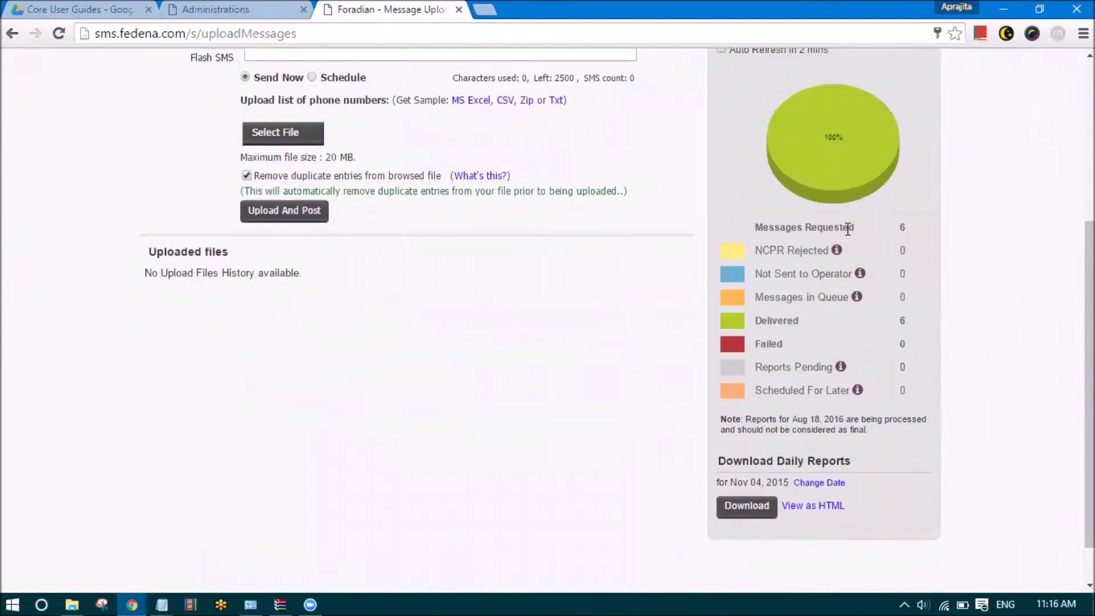
pyautogui.moveTo(1089, 308); pyautogui.dragTo(1062, 136)
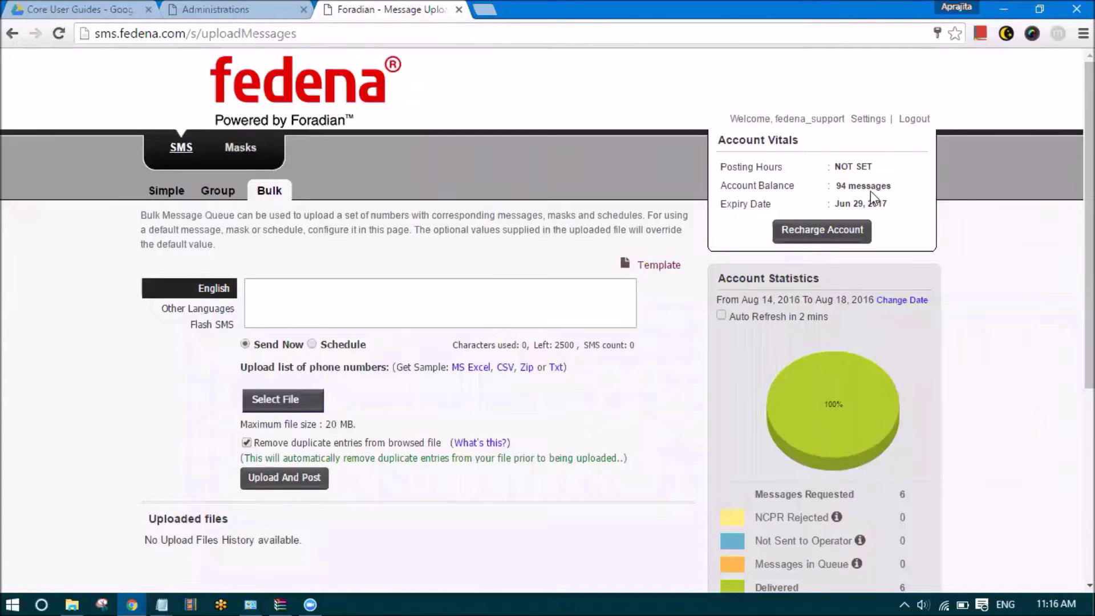
pyautogui.scroll(-5, 873, 285)
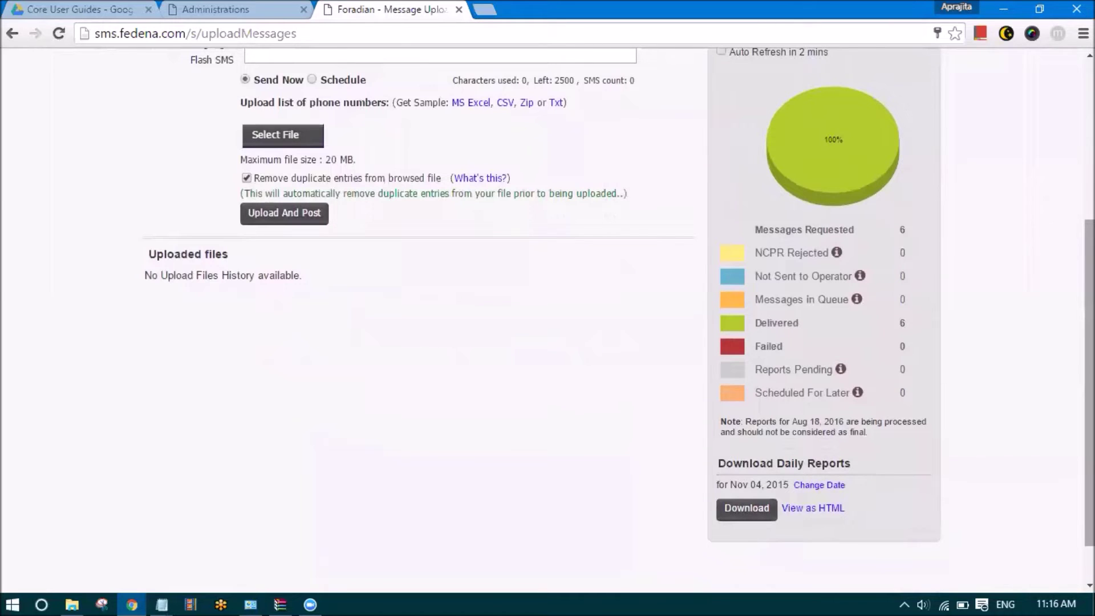
pyautogui.scroll(5, 618, 251)
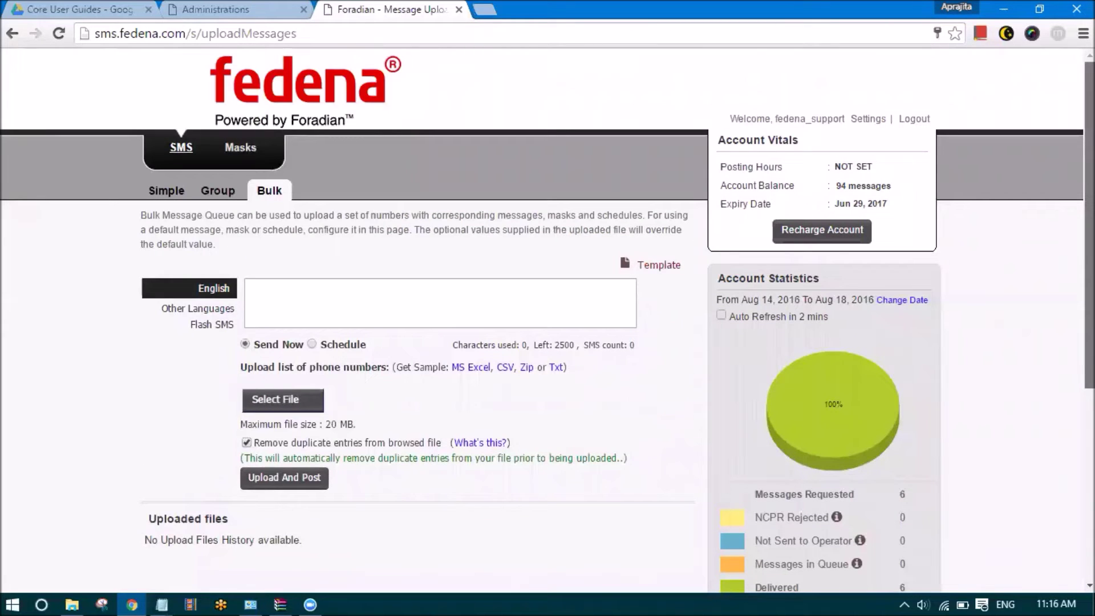
pyautogui.scroll(-5, 548, 320)
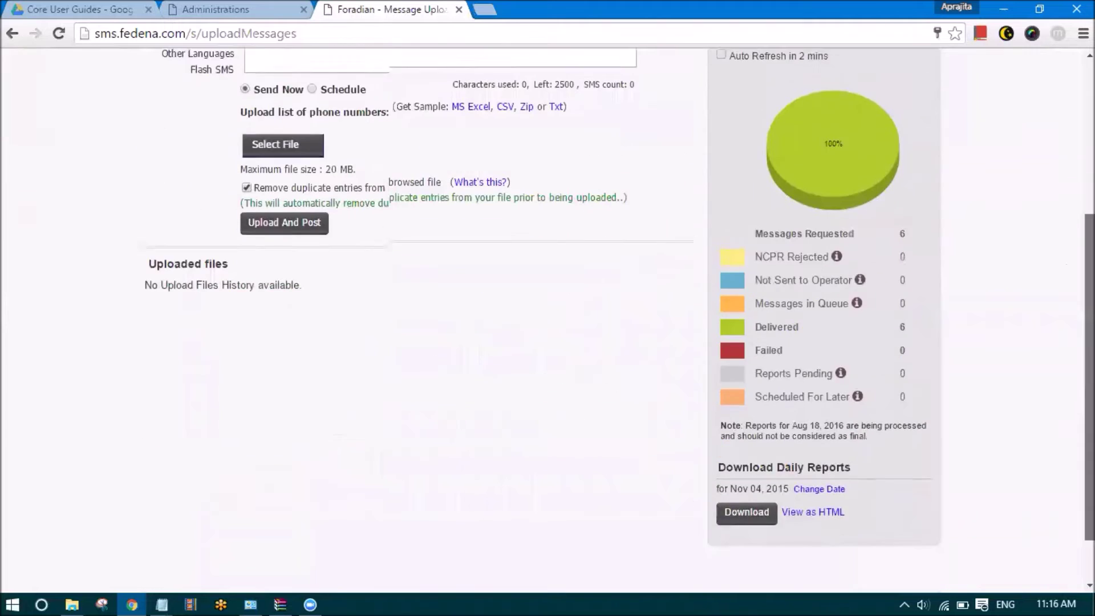
pyautogui.scroll(5, 673, 402)
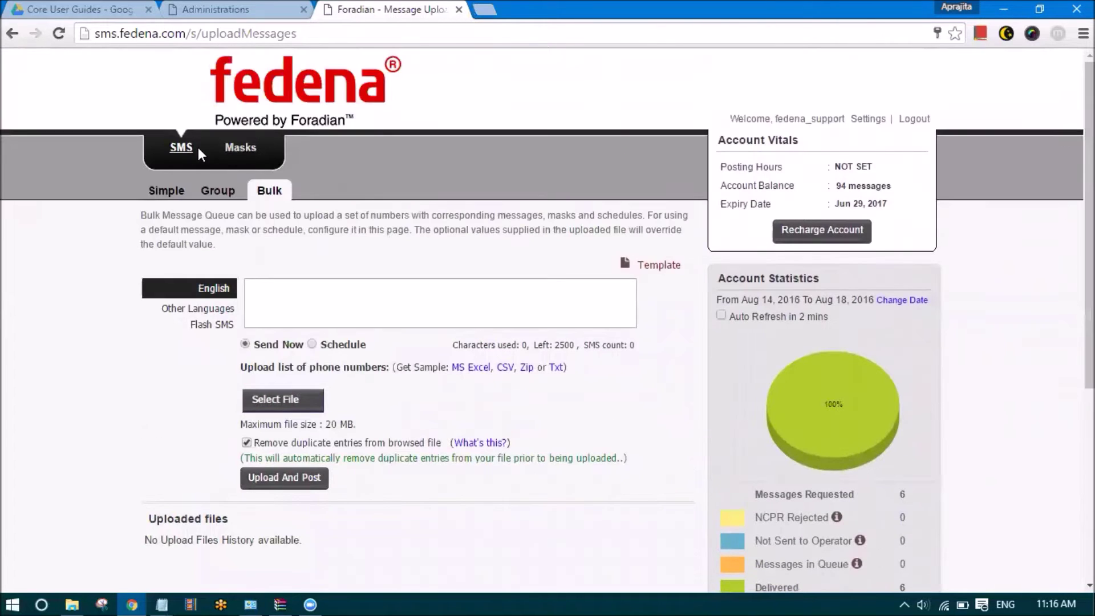
pyautogui.click(166, 190)
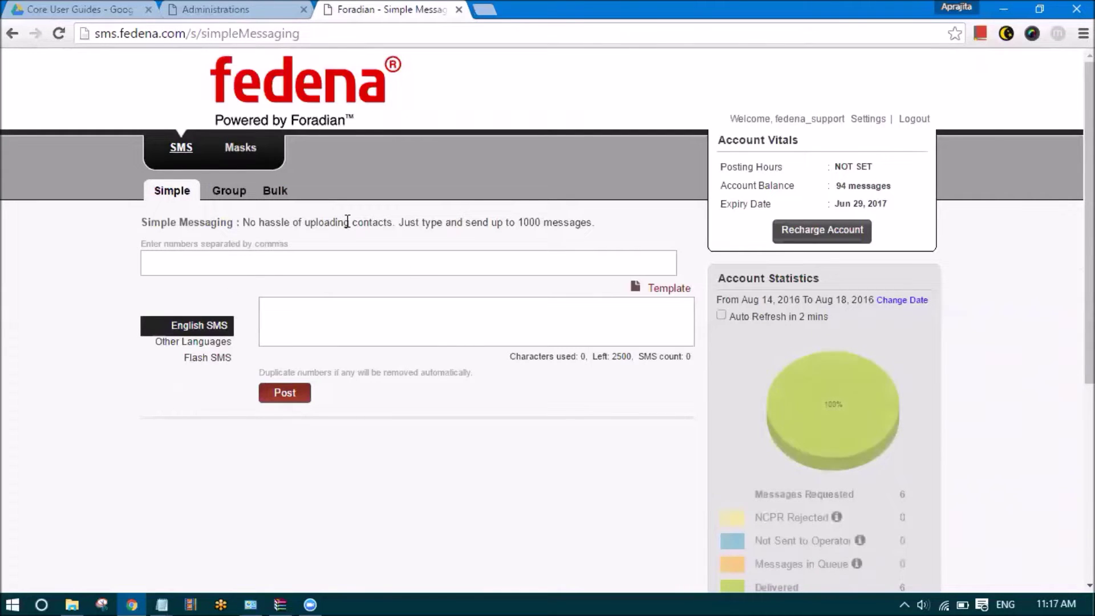
pyautogui.click(227, 252)
pyautogui.click(264, 318)
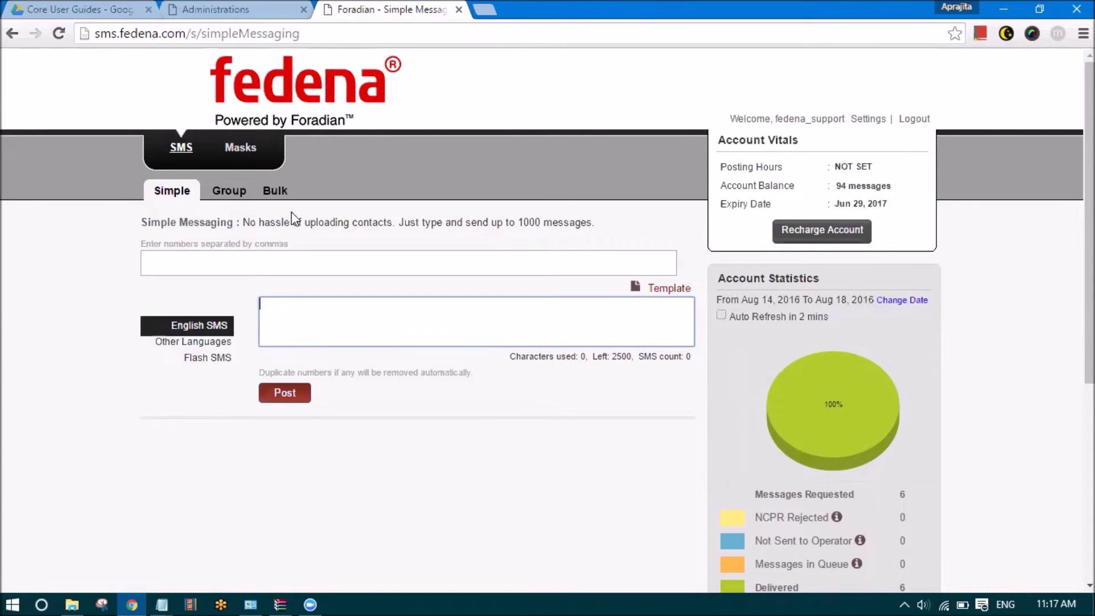
pyautogui.click(163, 602)
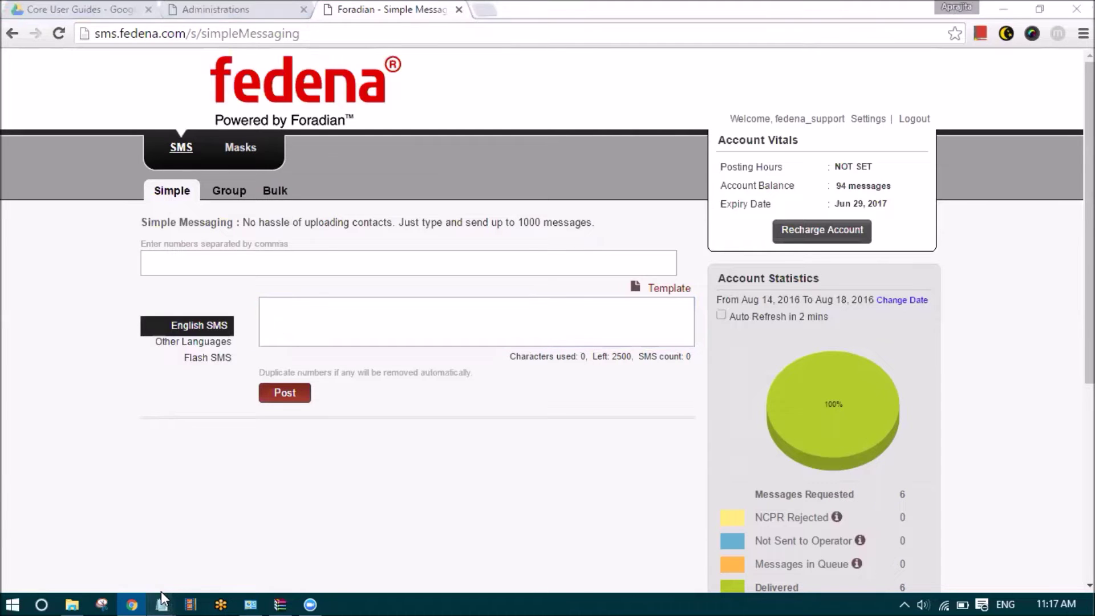
# Add 'username :' and 'password :' label lines under sms.fedena.com
pyautogui.click(114, 542)
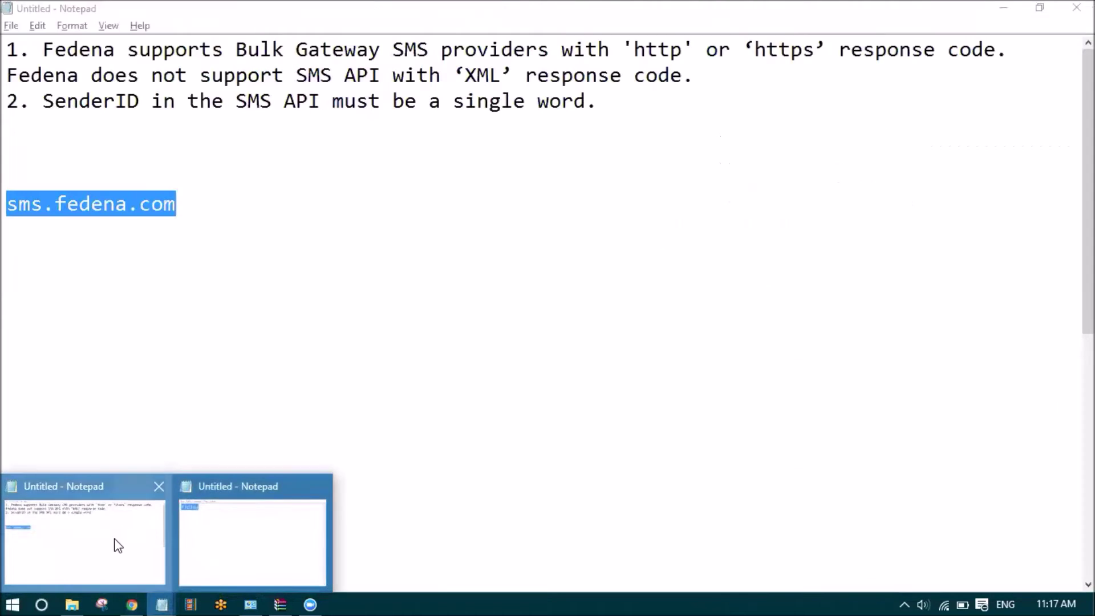
pyautogui.click(229, 180)
pyautogui.press('Down')
pyautogui.press('End')
pyautogui.press('Return')
pyautogui.write('username :')
pyautogui.press('Return')
pyautogui.write('password:')
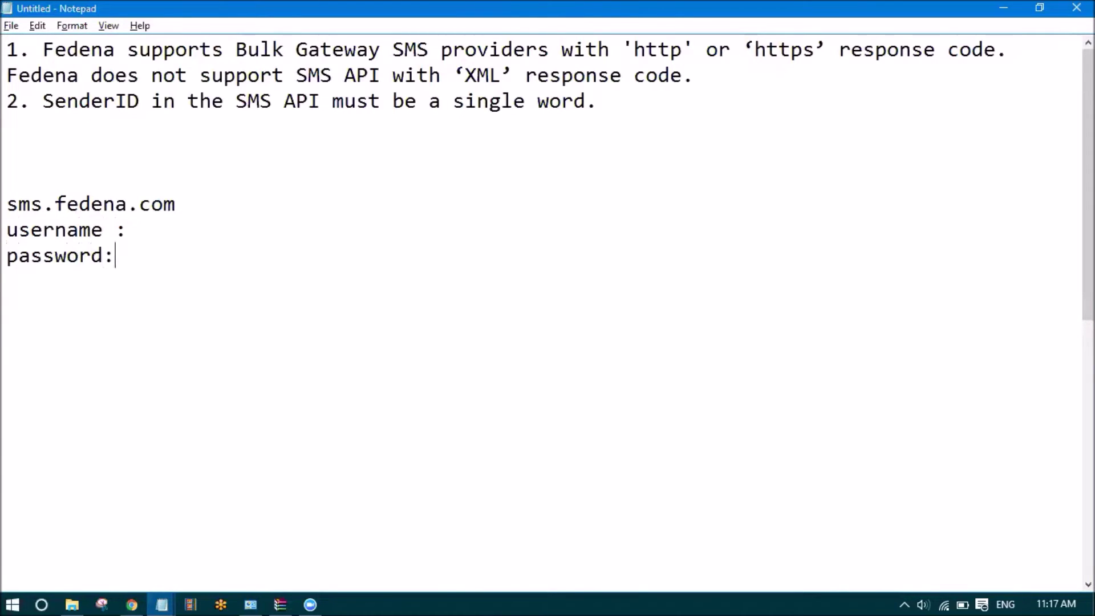
pyautogui.write(':')
# Add the heading 'SMS API documentation' followed by an 'API Code' line
pyautogui.press('Return')
pyautogui.press('Return')
pyautogui.write('SMS')
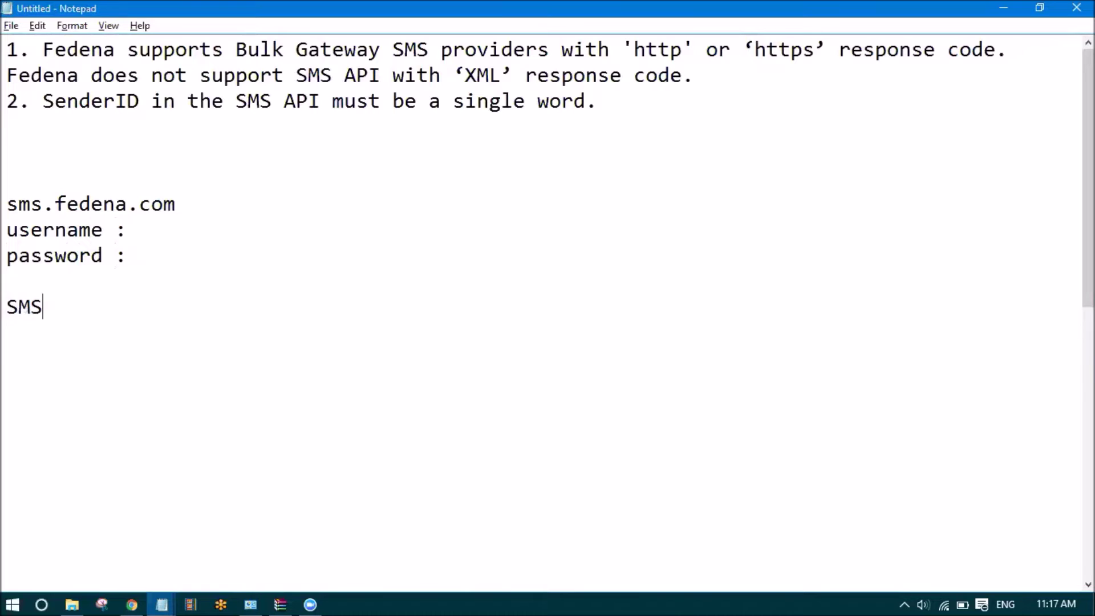
pyautogui.write(' API docuem')
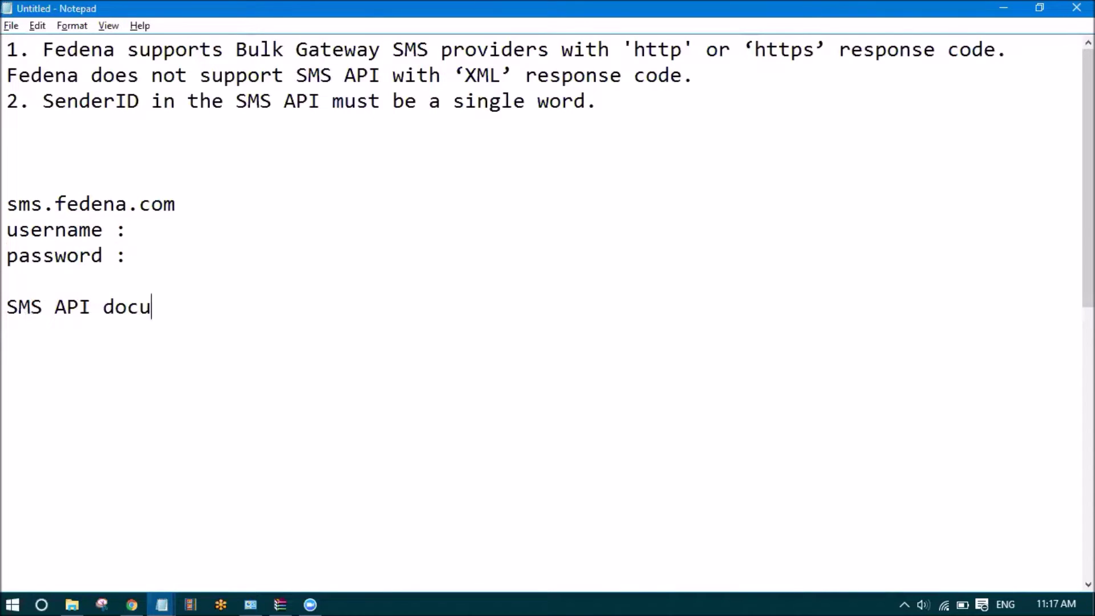
pyautogui.press('BackSpace')
pyautogui.press('BackSpace')
pyautogui.write('mentait')
pyautogui.press('BackSpace')
pyautogui.press('BackSpace')
pyautogui.write('tion')
pyautogui.press('Return')
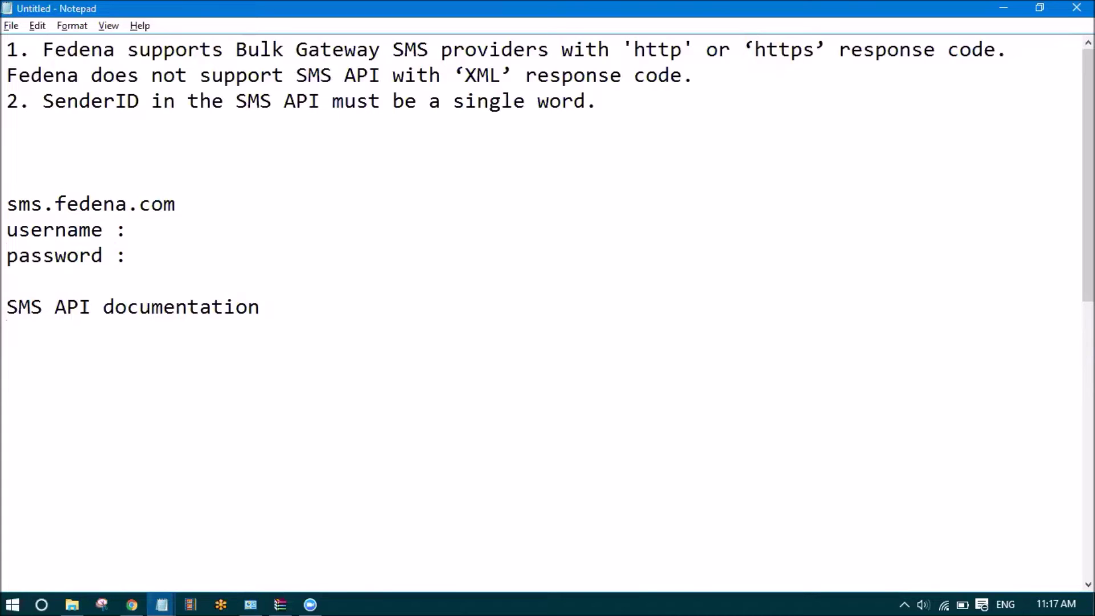
pyautogui.write('API Code :')
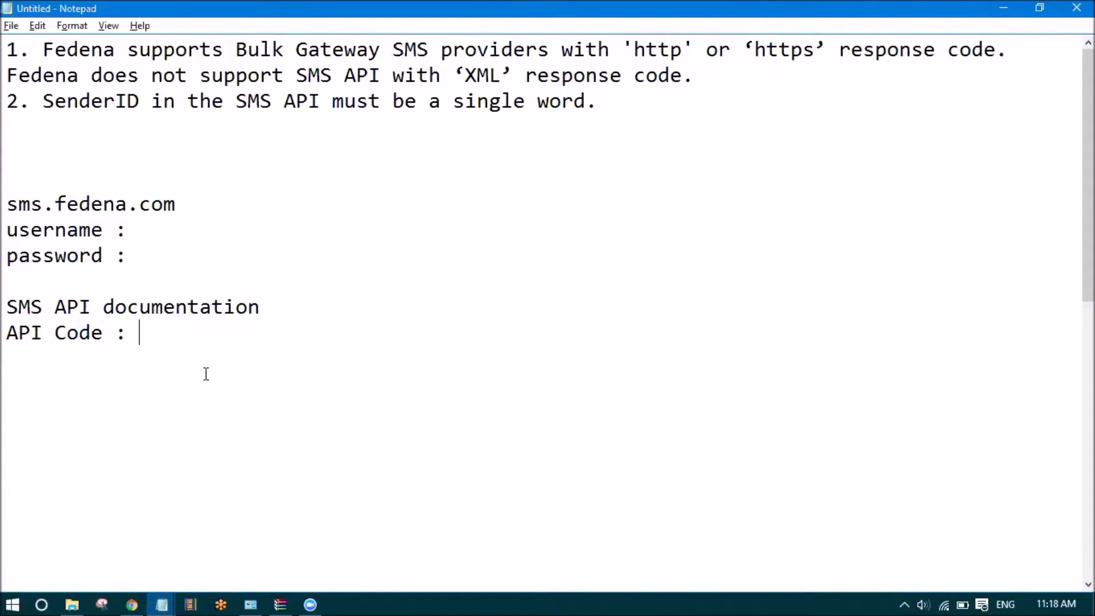
# Fill in the SMS login username and password after their labels
pyautogui.scroll(-8, 171, 405)
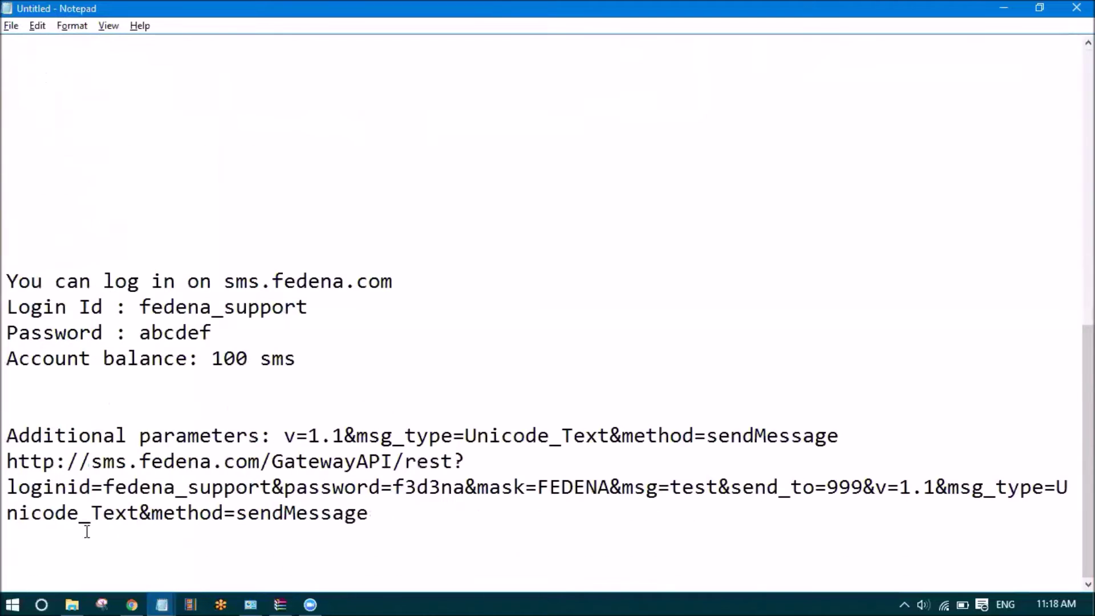
pyautogui.scroll(10, 217, 331)
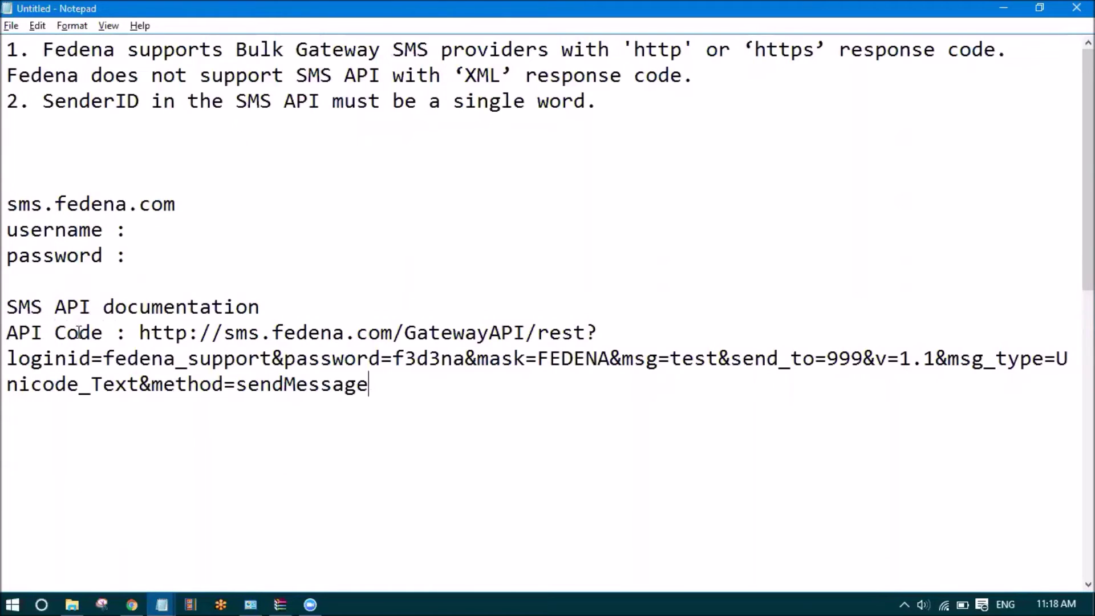
pyautogui.moveTo(394, 399); pyautogui.dragTo(140, 336)
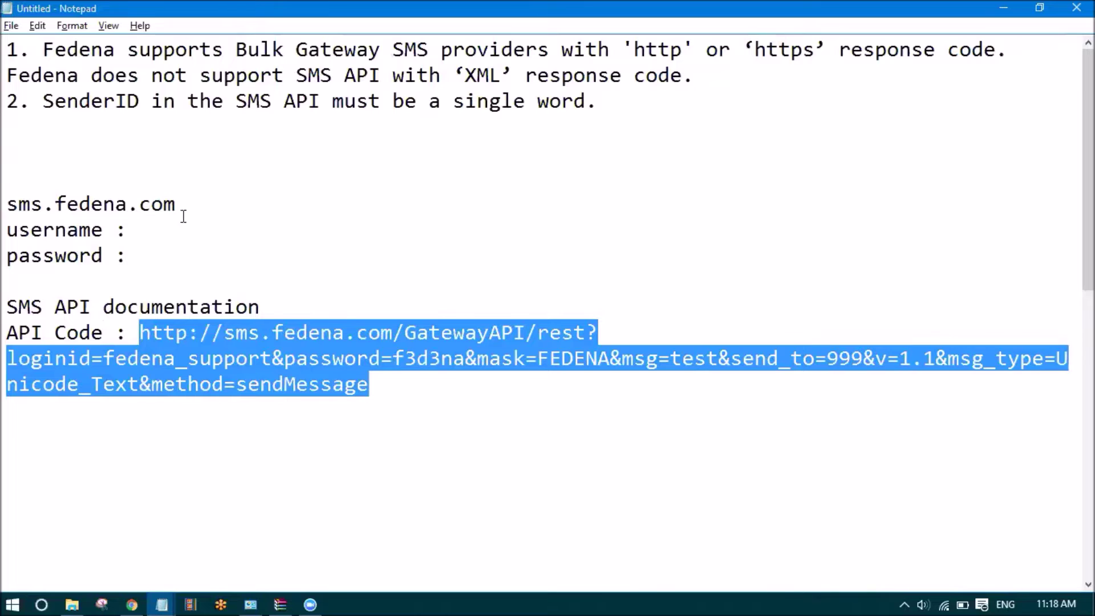
pyautogui.click(176, 234)
pyautogui.write('fedena')
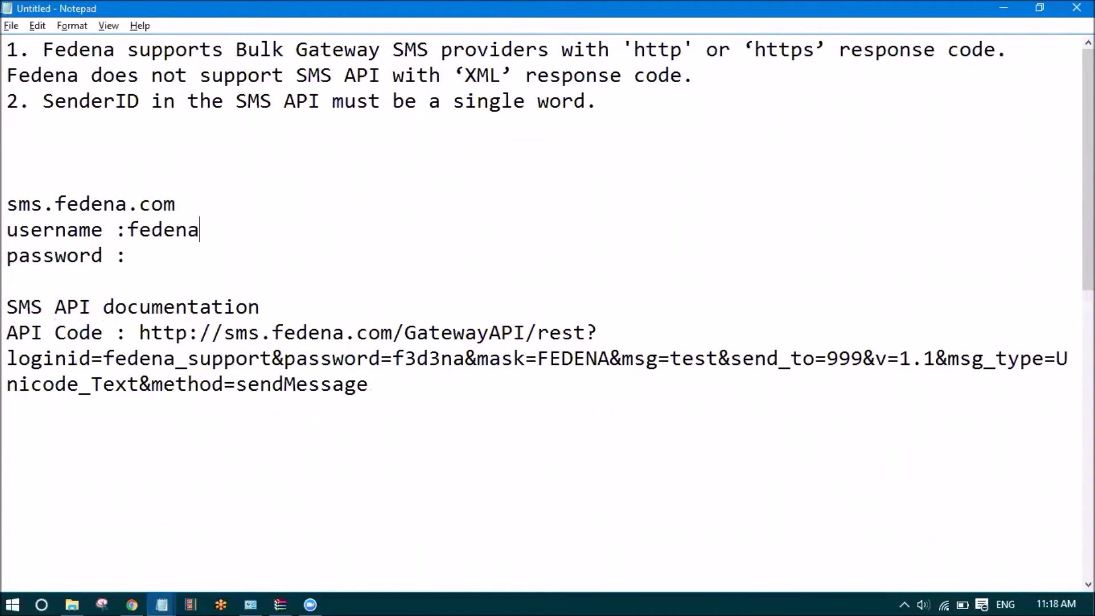
pyautogui.write('_support')
pyautogui.press('Down')
pyautogui.moveTo(208, 205); pyautogui.dragTo(4, 204)
pyautogui.click(146, 258)
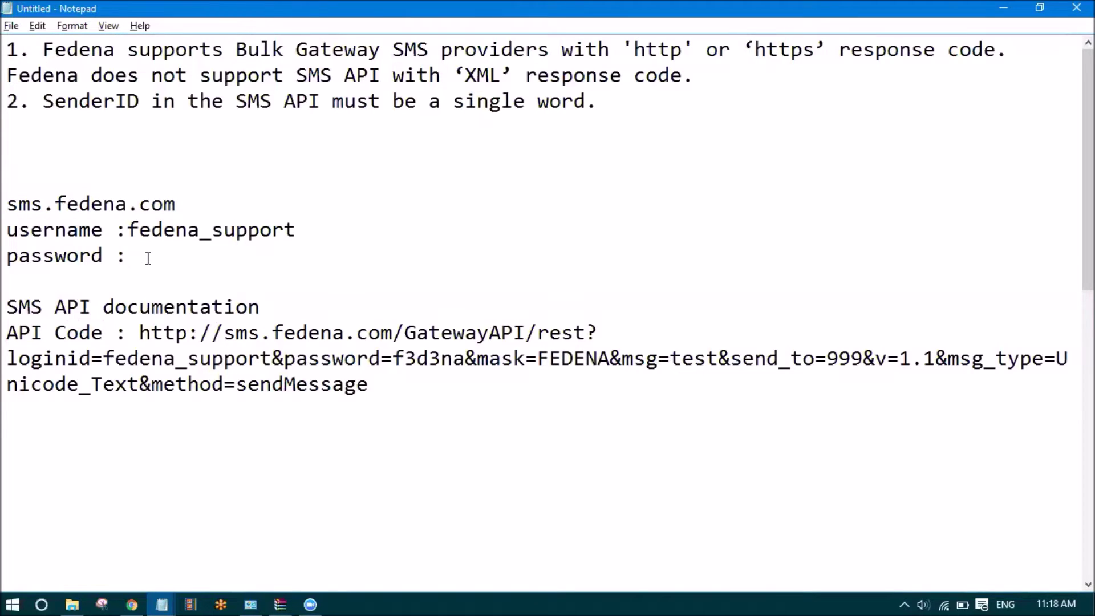
# Add a dashed separator line under the API code and remove the blank line above it
pyautogui.write('-------------------------------------------------------------------')
pyautogui.write('--------------------')
pyautogui.press('Return')
pyautogui.press('Return')
pyautogui.press('Return')
pyautogui.press('Return')
pyautogui.click(127, 416)
pyautogui.press('Delete')
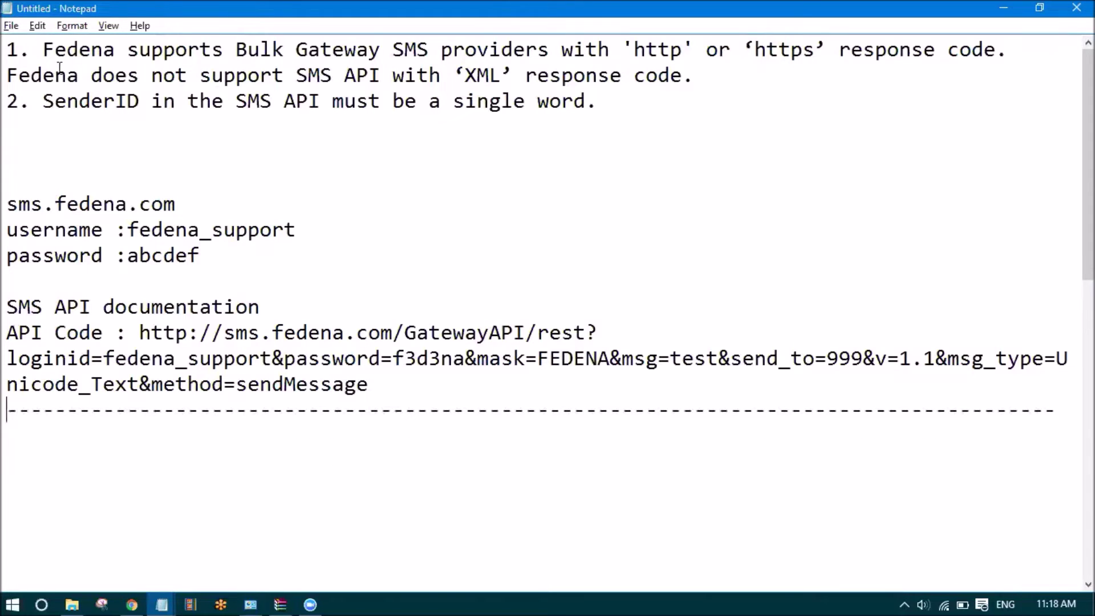
# Remove an extra blank line and type 'accounts panel - create fedena instance' below the separator
pyautogui.moveTo(8, 49); pyautogui.dragTo(651, 108)
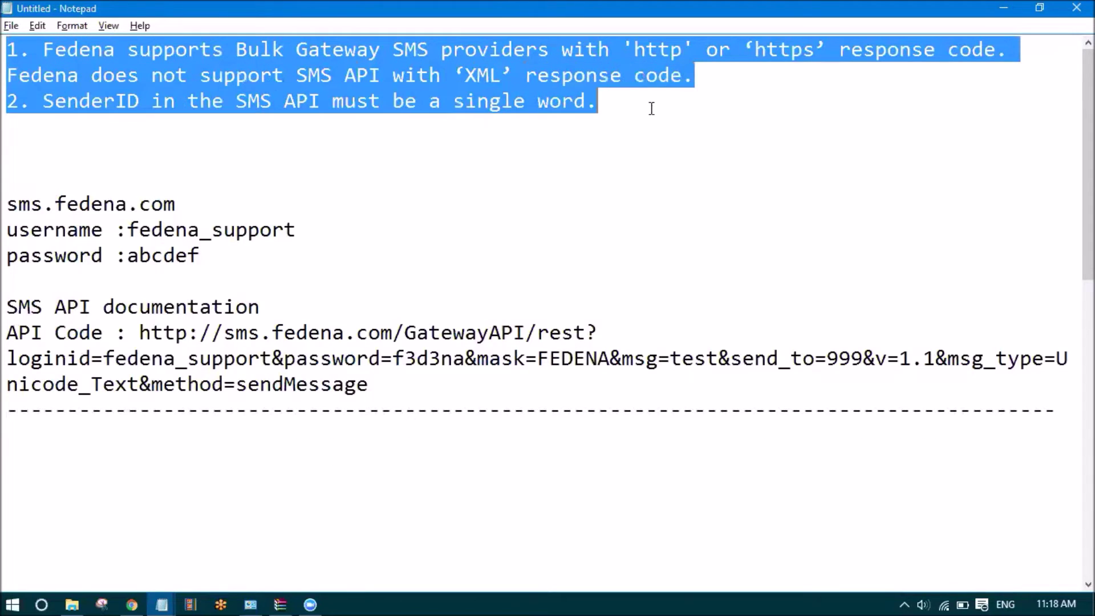
pyautogui.click(181, 160)
pyautogui.press('Delete')
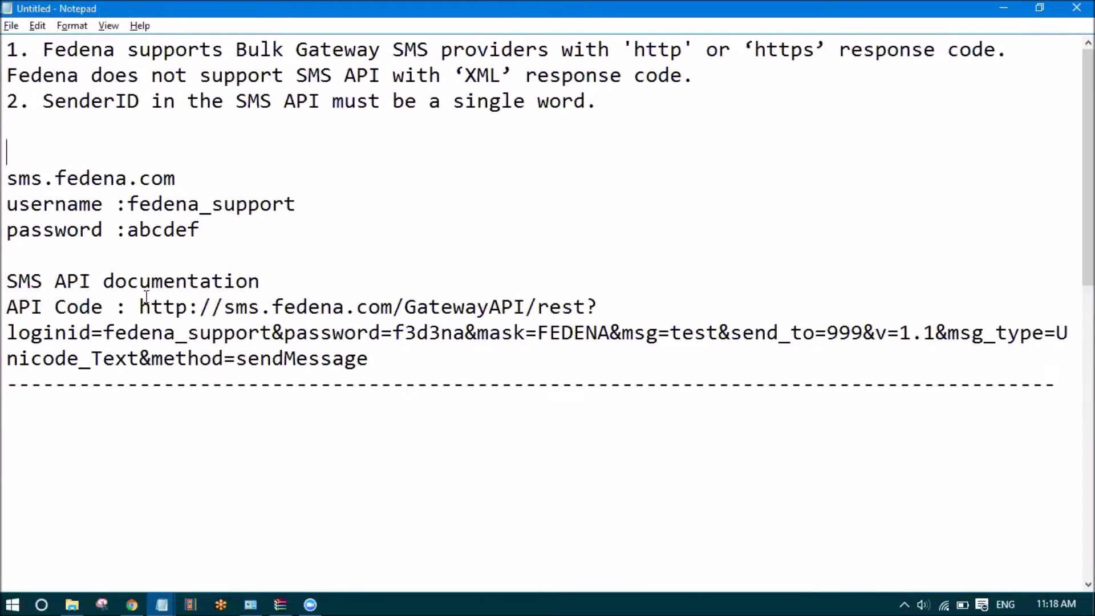
pyautogui.click(107, 424)
pyautogui.write('accounts panel - create fedena instac')
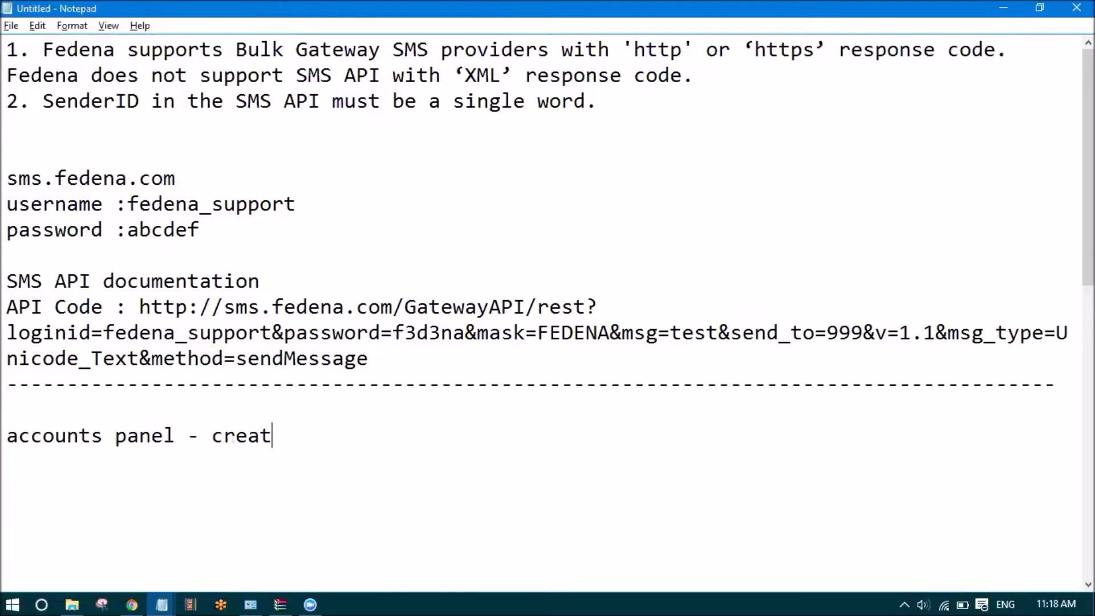
pyautogui.press('BackSpace')
pyautogui.write('nce')
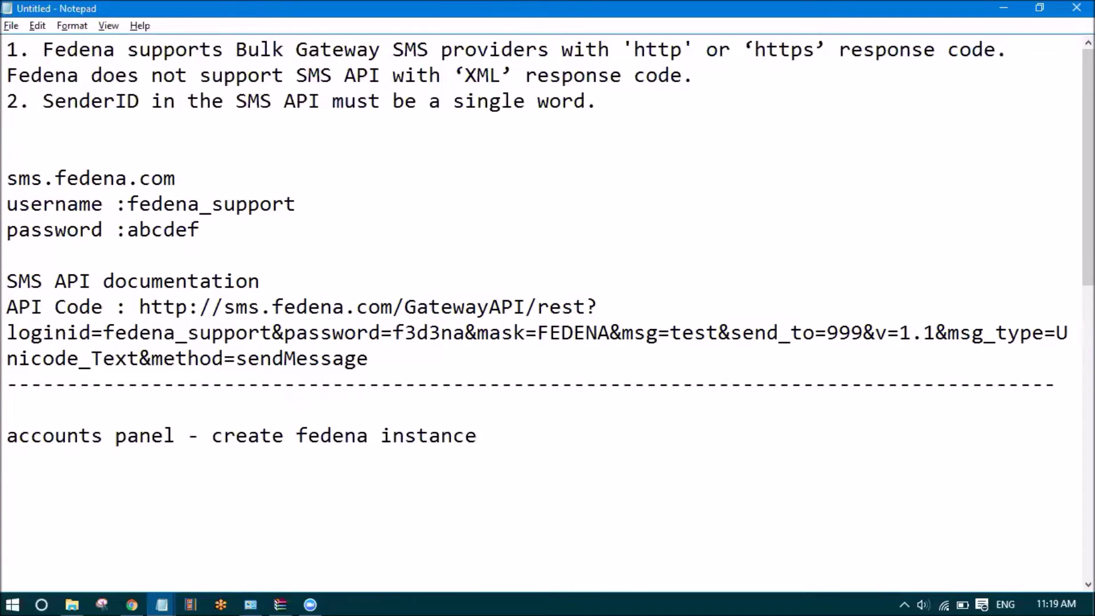
pyautogui.moveTo(7, 436); pyautogui.dragTo(484, 437)
pyautogui.click(176, 440)
pyautogui.click(483, 437)
# Add the lines 'accounts.fedena.com ;' and 'username , password' beneath it
pyautogui.press('Return')
pyautogui.write('accounts.fedena.com ;')
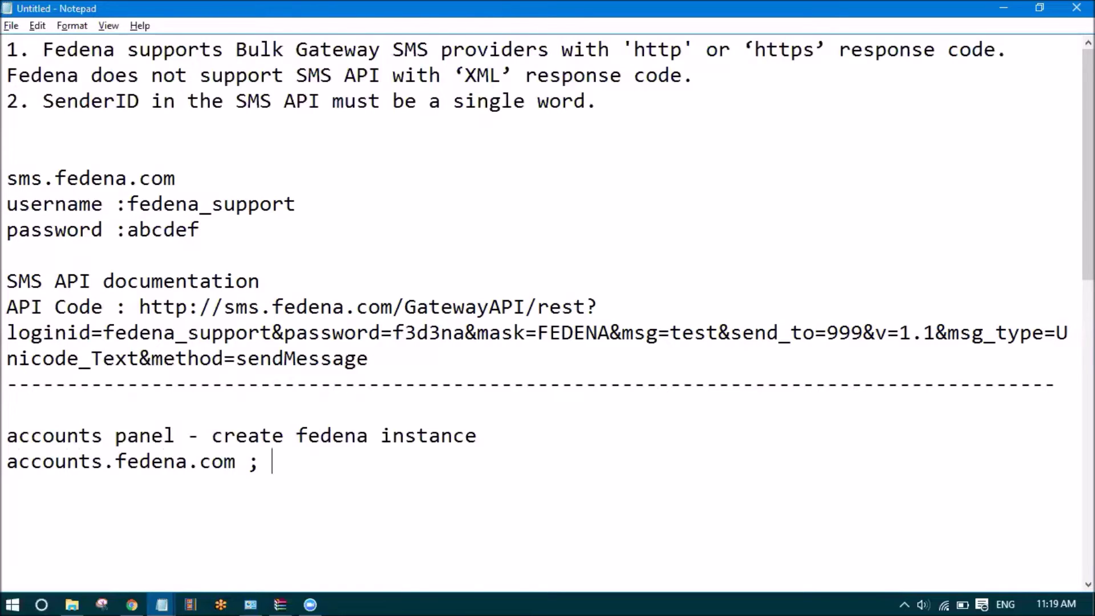
pyautogui.press('Return')
pyautogui.write('username , password')
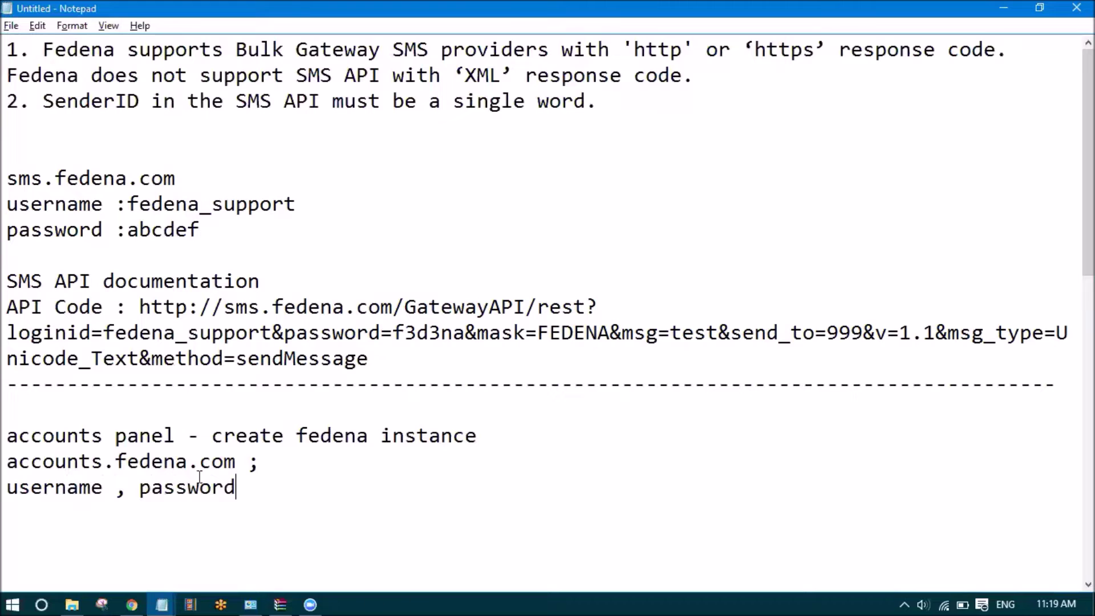
# Review the accounts panel and SMS login notes before returning to the browser
pyautogui.moveTo(248, 461); pyautogui.dragTo(6, 461)
pyautogui.scroll(-3, 108, 472)
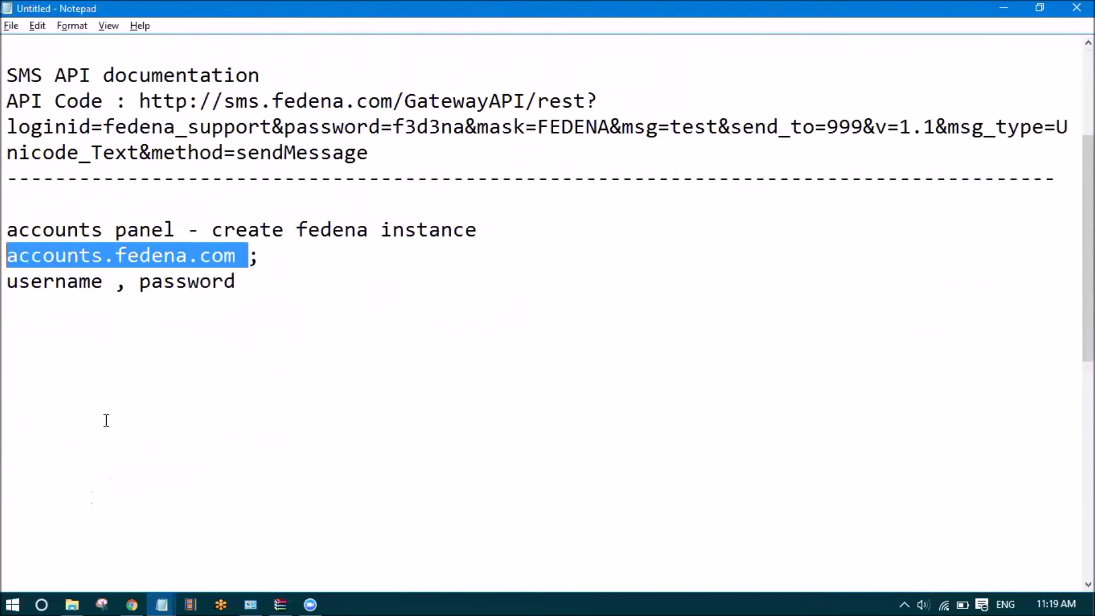
pyautogui.scroll(3, 131, 325)
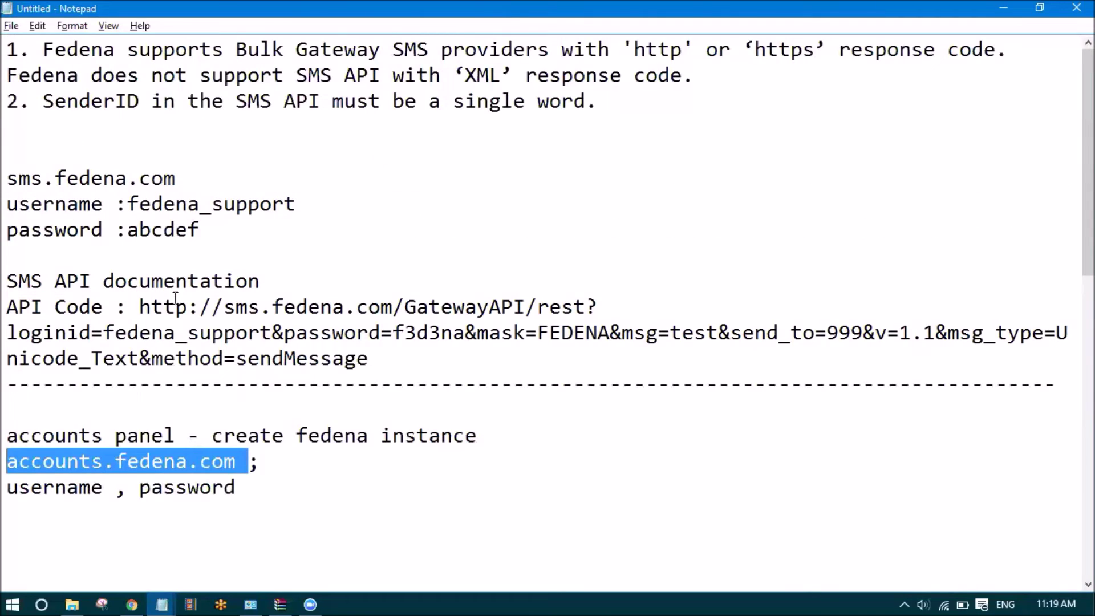
pyautogui.moveTo(402, 364); pyautogui.dragTo(7, 171)
pyautogui.click(93, 284)
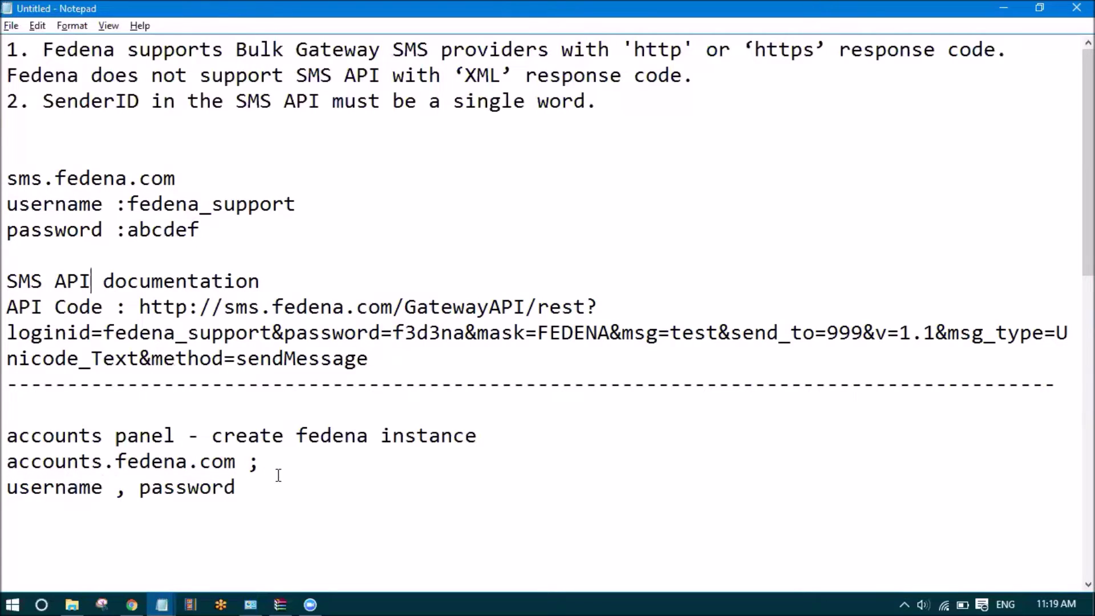
pyautogui.click(36, 488)
pyautogui.click(186, 490)
pyautogui.click(132, 598)
# Open Support School's Company page from the account menu and view its empty SMS section
pyautogui.click(240, 9)
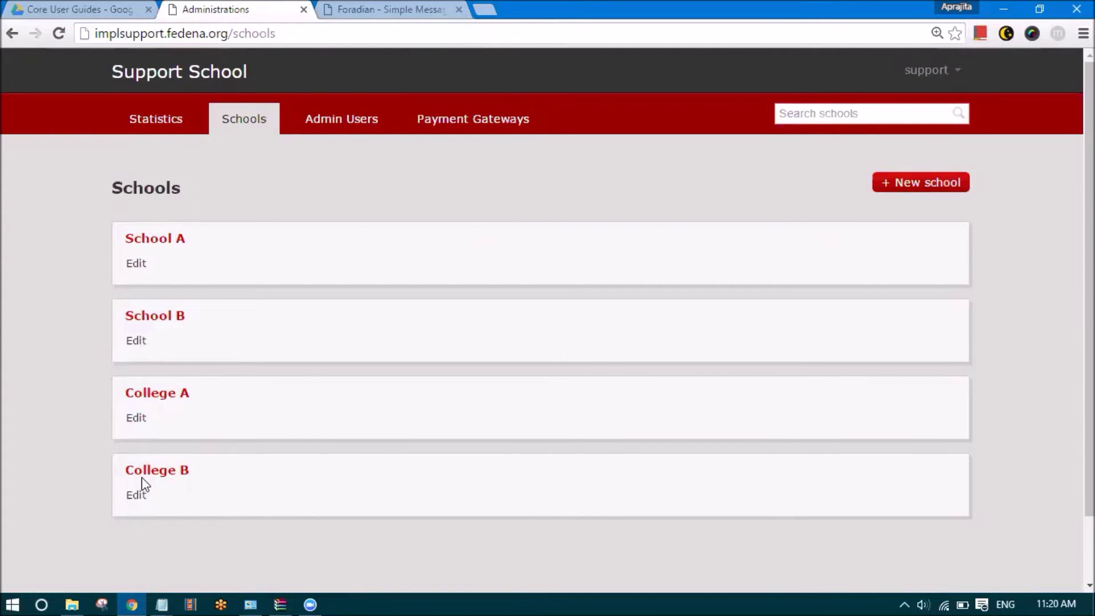
pyautogui.click(938, 73)
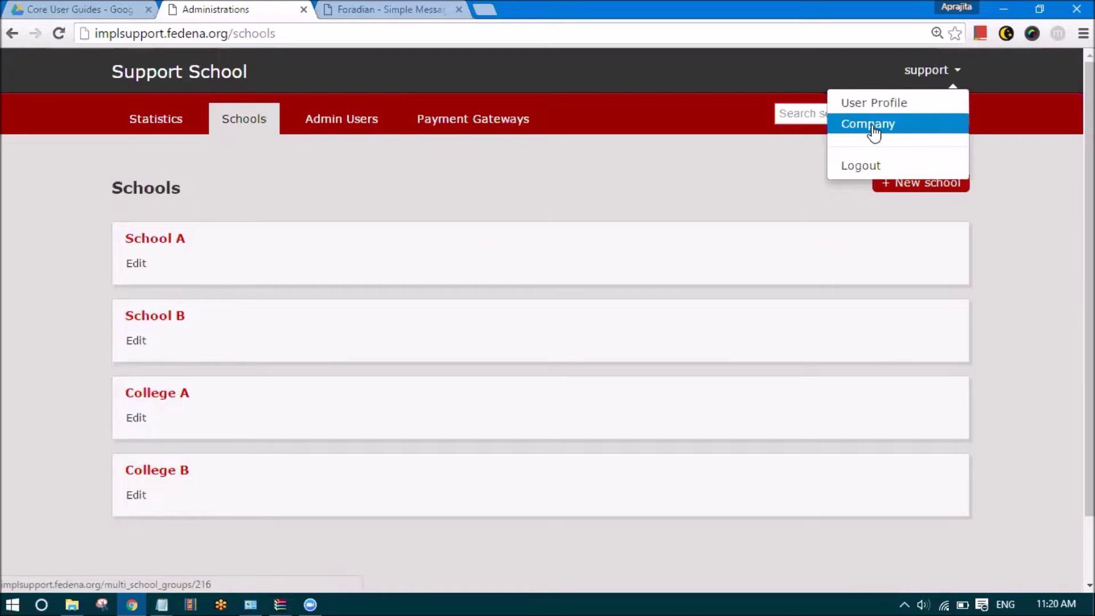
pyautogui.click(875, 133)
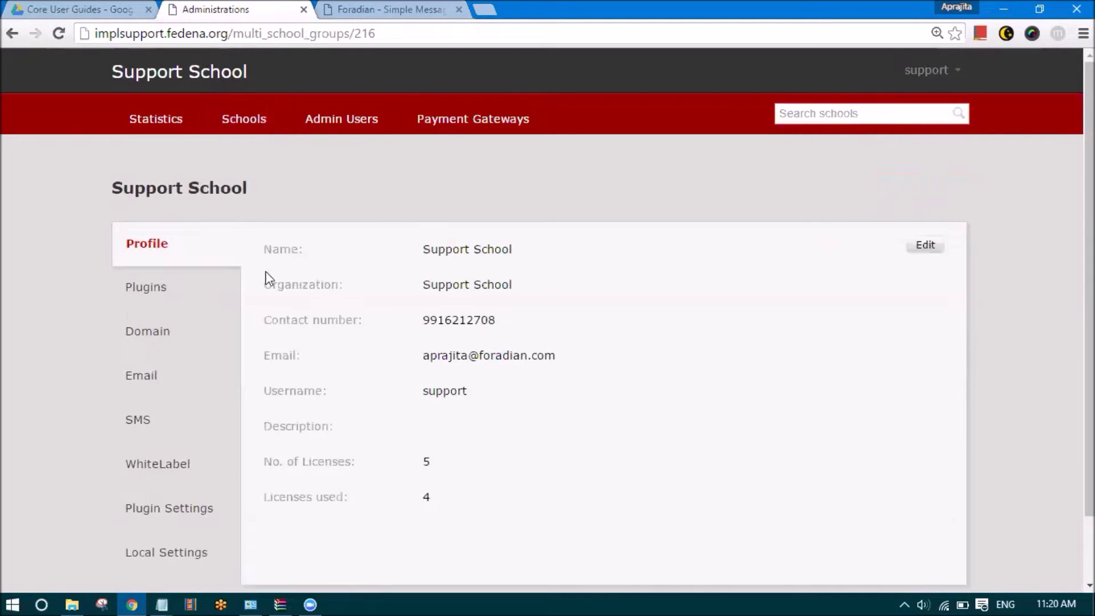
pyautogui.click(138, 429)
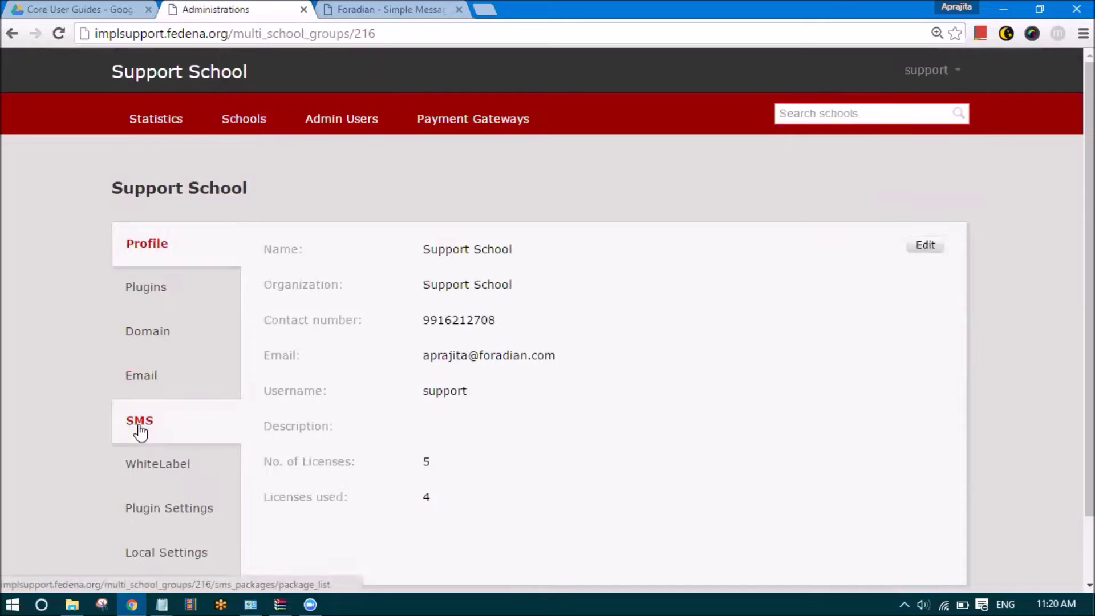
pyautogui.moveTo(257, 255)
pyautogui.mouseDown()
pyautogui.moveTo(334, 253)
pyautogui.moveTo(265, 247)
pyautogui.mouseUp()
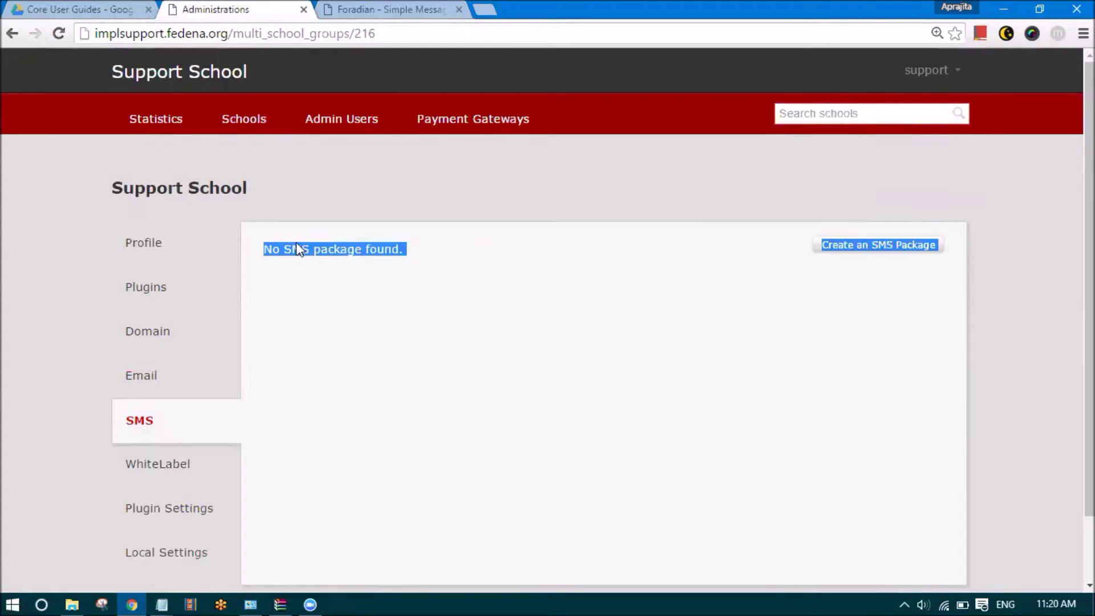
pyautogui.click(559, 256)
pyautogui.click(831, 244)
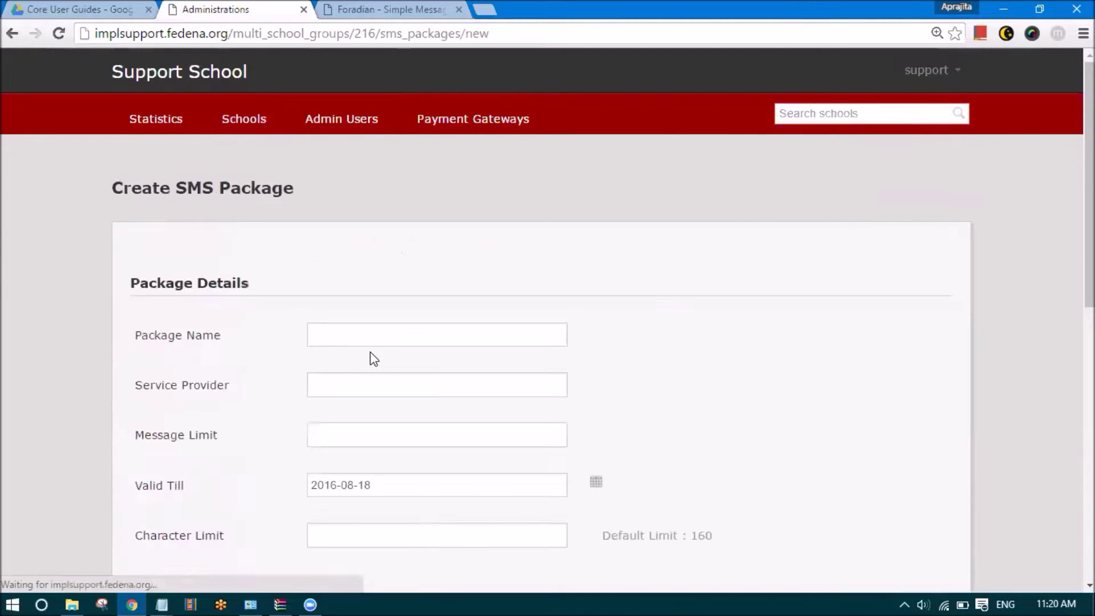
pyautogui.scroll(-2, 370, 352)
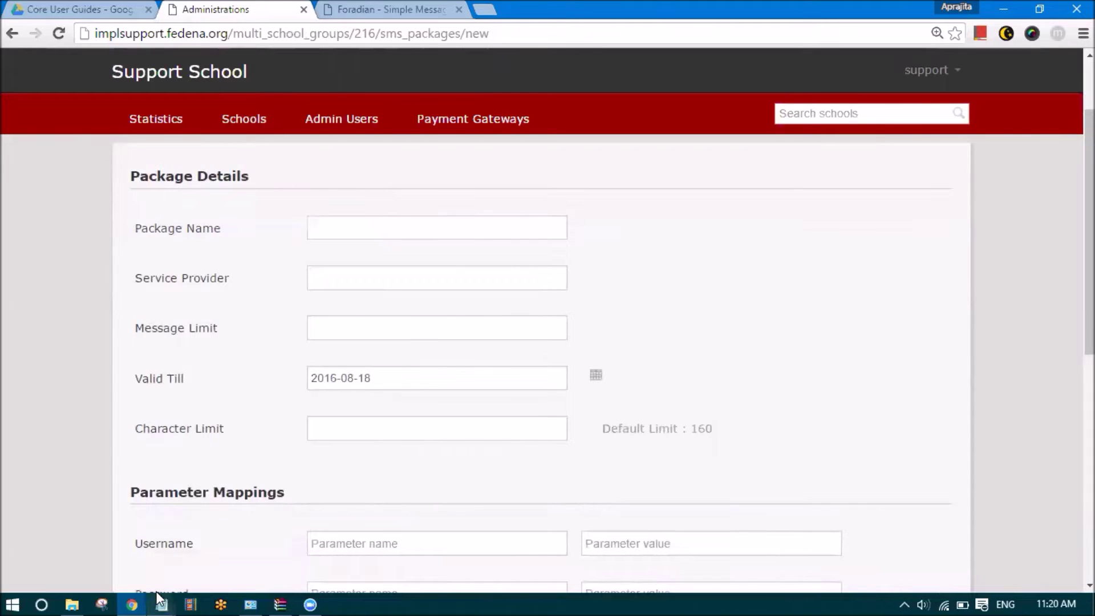
pyautogui.moveTo(160, 599)
pyautogui.click(116, 573)
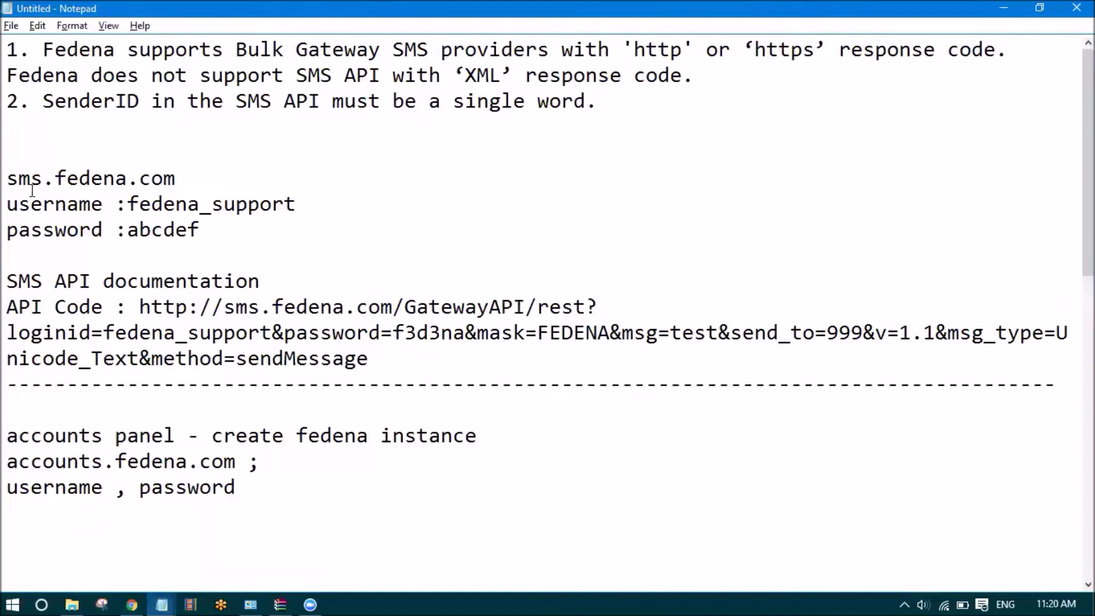
pyautogui.moveTo(14, 173); pyautogui.dragTo(384, 361)
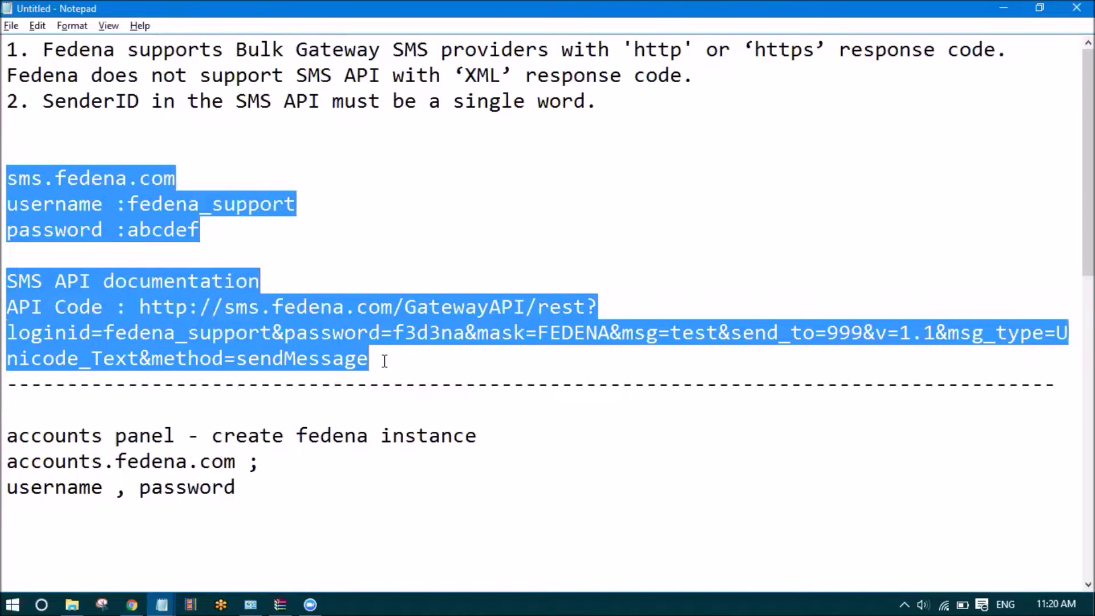
pyautogui.click(384, 361)
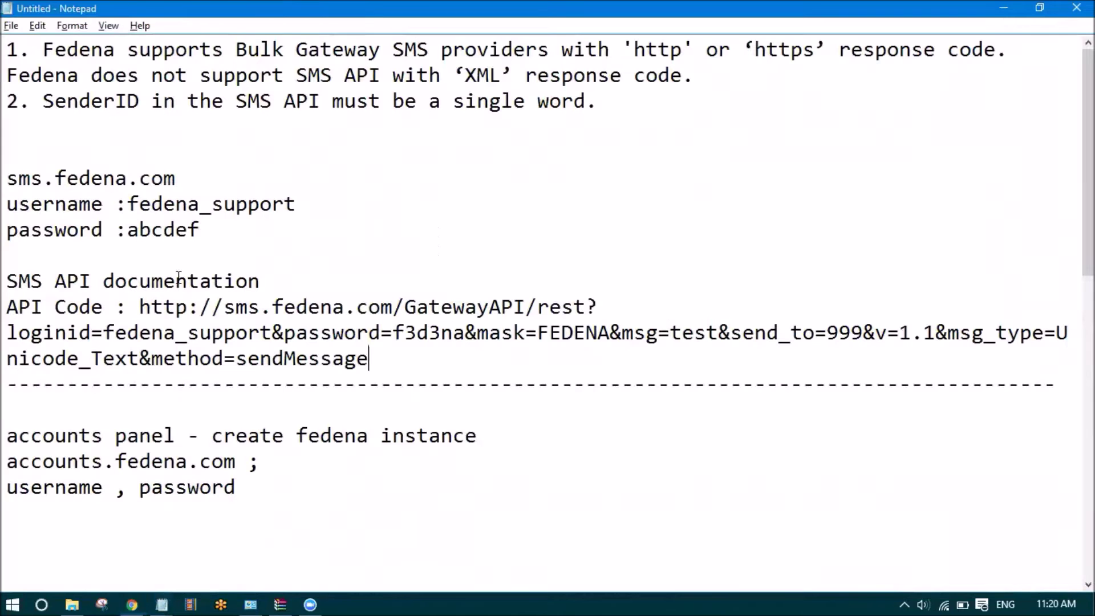
pyautogui.moveTo(6, 180); pyautogui.dragTo(455, 357)
pyautogui.click(455, 356)
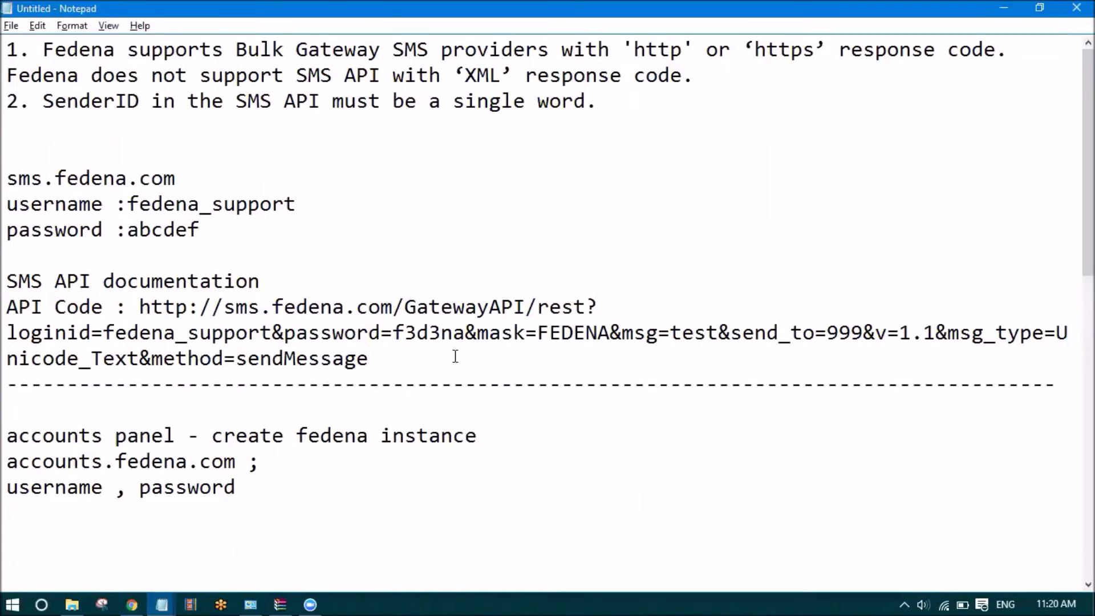
pyautogui.hotkey('alt', 'Tab')
pyautogui.click(352, 229)
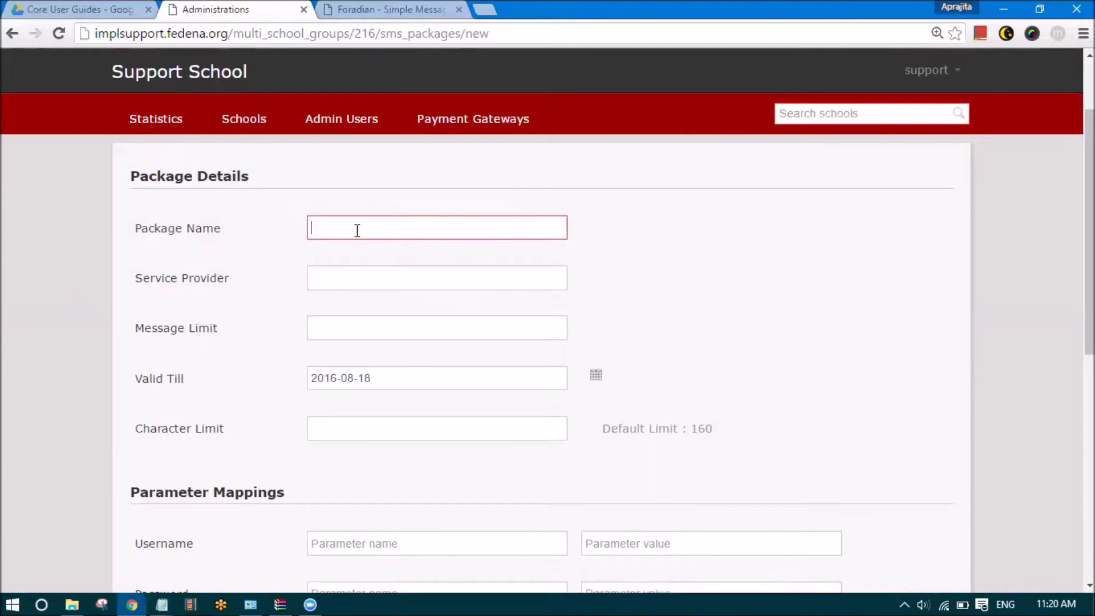
# Enter Package Name 'My SMS Package' and Service Provider 'Foradian SMS Service', checking the notes
pyautogui.hotkey('alt', 'Tab')
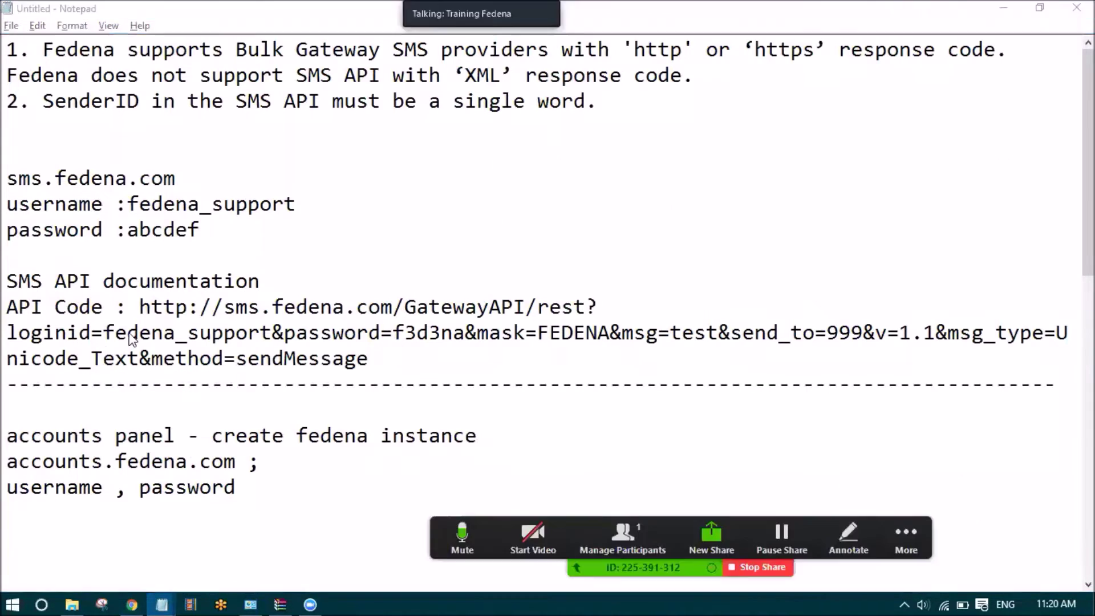
pyautogui.hotkey('alt', 'Tab')
pyautogui.write('My SM')
pyautogui.click(355, 252)
pyautogui.click(345, 283)
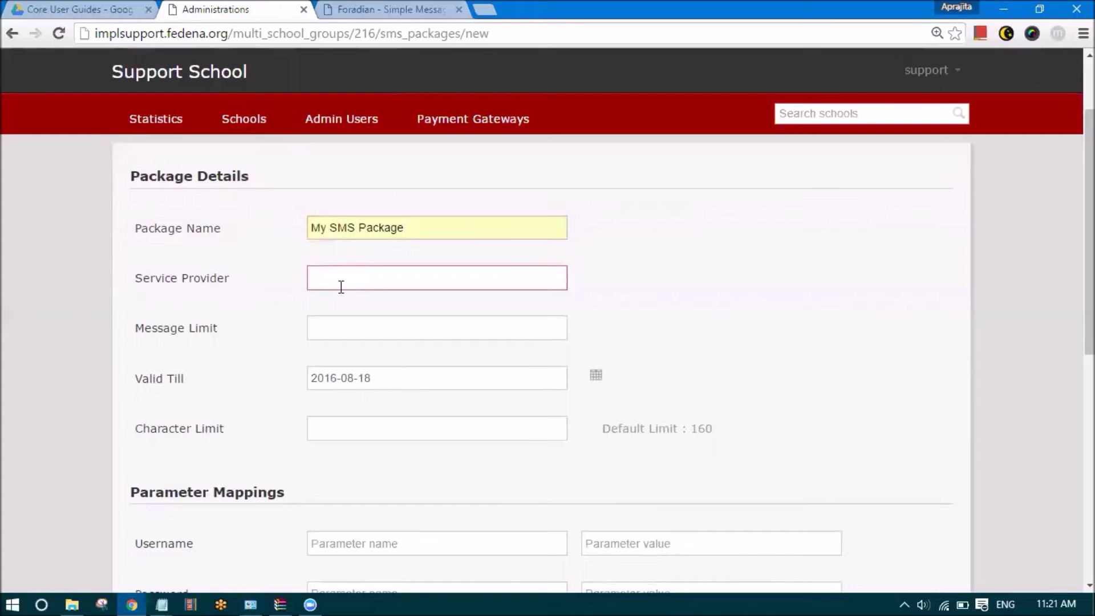
pyautogui.hotkey('alt', 'Tab')
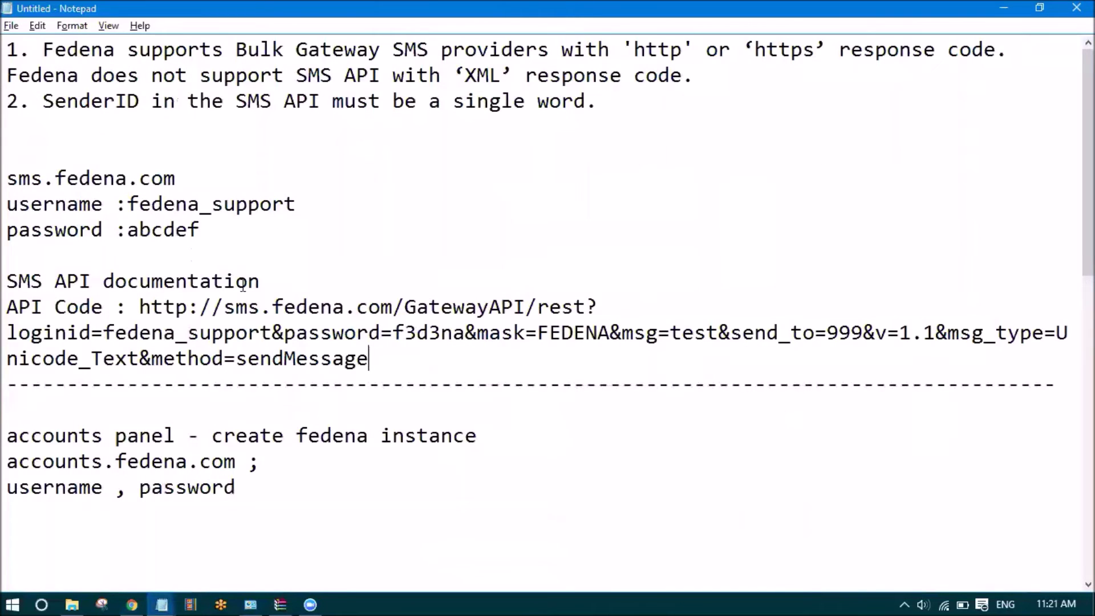
pyautogui.hotkey('alt', 'Tab')
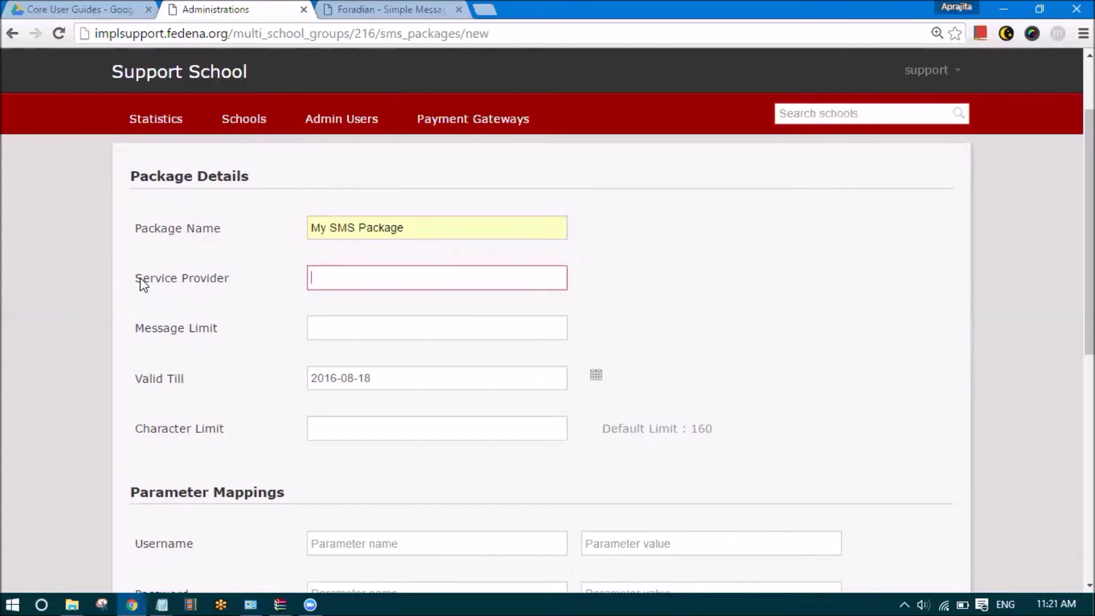
pyautogui.hotkey('alt', 'Tab')
pyautogui.hotkey('alt', 'Tab')
pyautogui.write('Foradian SMS Service')
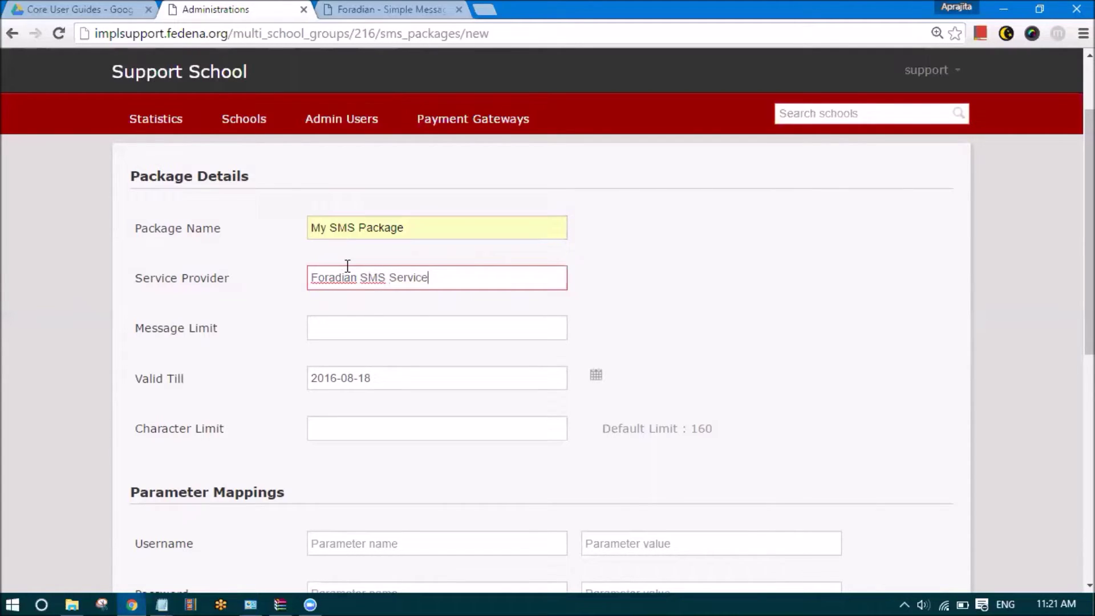
pyautogui.press('Tab')
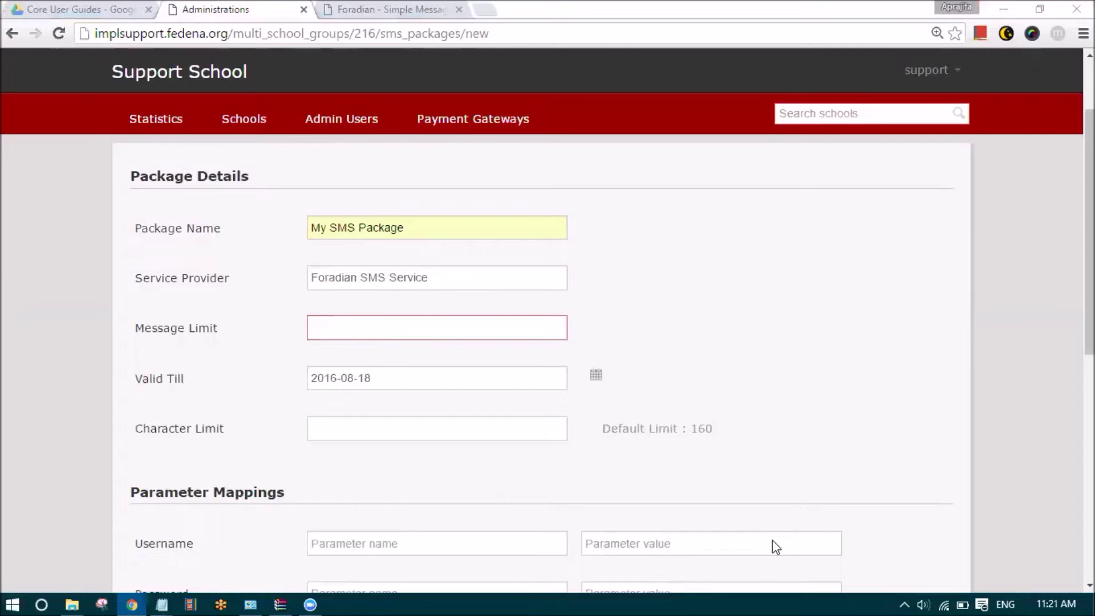
# Enter 94 in Message Limit after confirming the 94-message balance on the SMS account
pyautogui.click(343, 319)
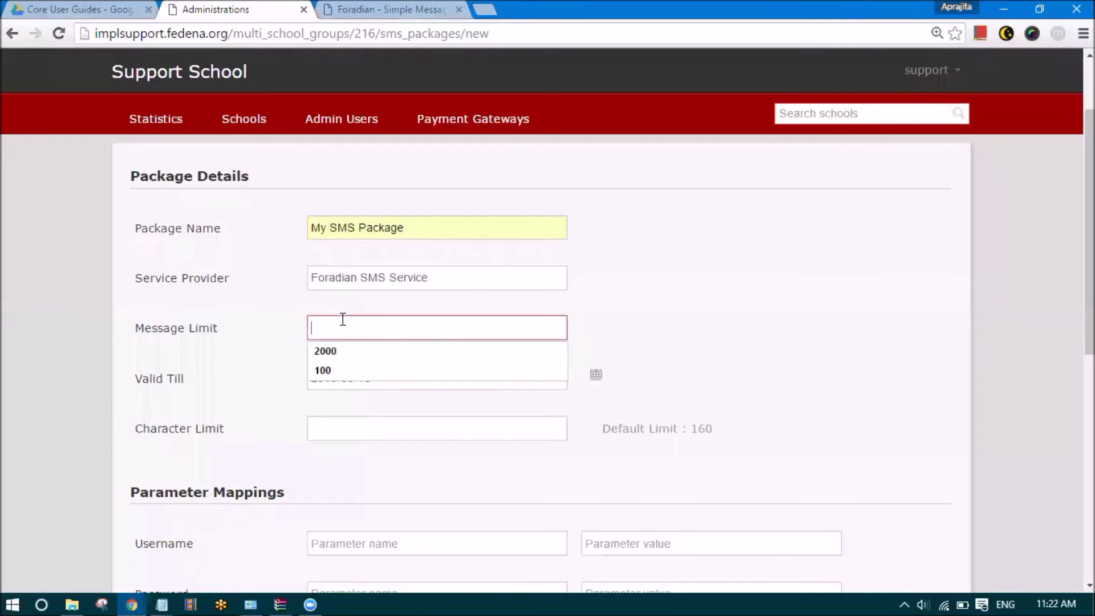
pyautogui.click(286, 330)
pyautogui.click(330, 326)
pyautogui.click(348, 8)
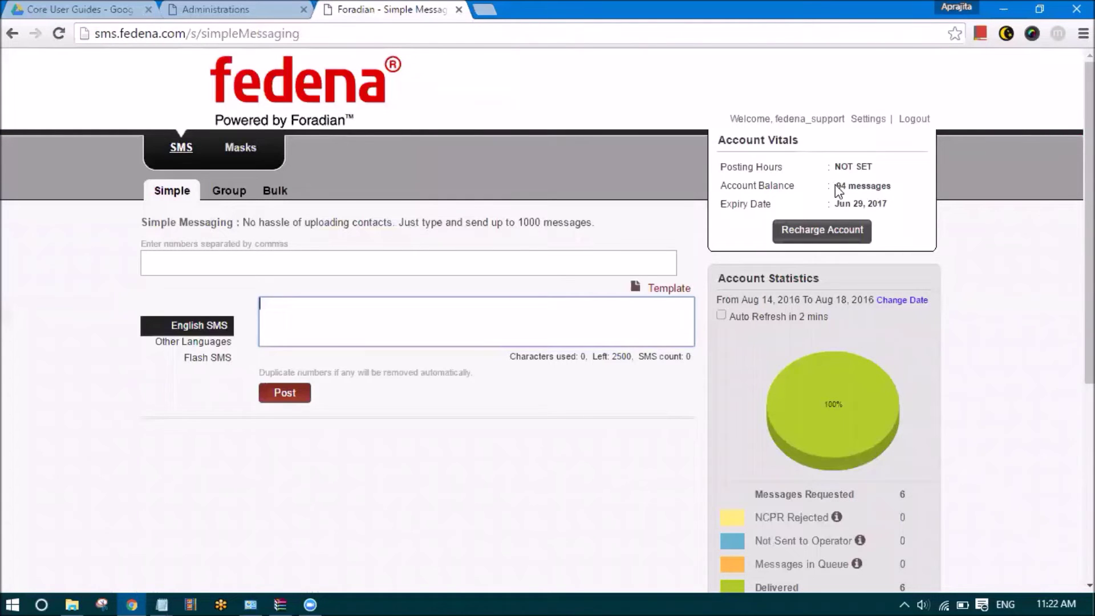
pyautogui.hotkey('ctrl', '+')
pyautogui.hotkey('ctrl', '+')
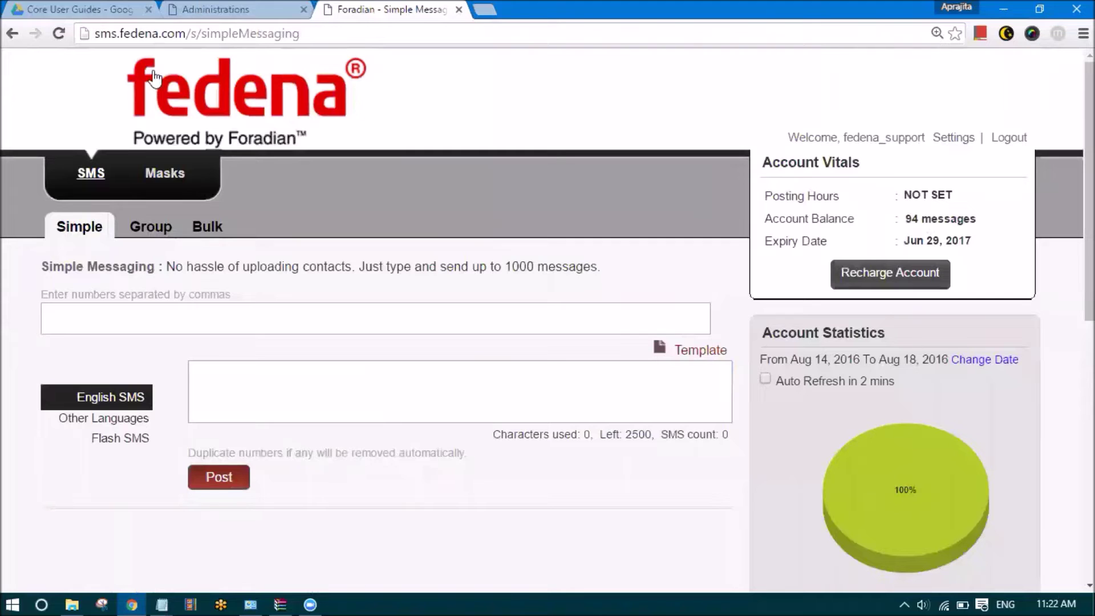
pyautogui.click(213, 10)
pyautogui.click(333, 327)
pyautogui.write('94')
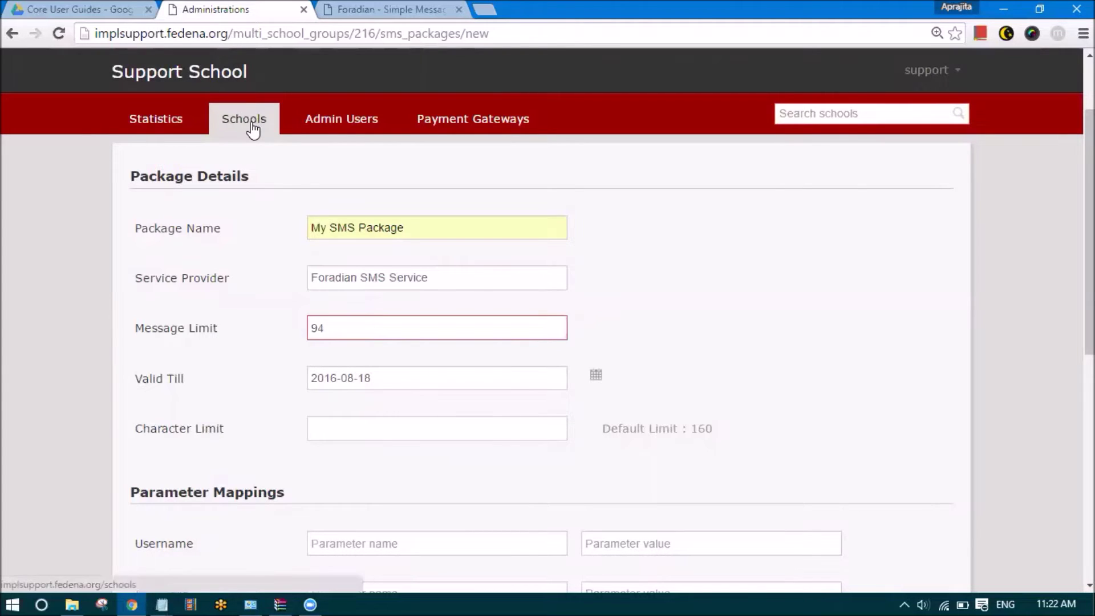
pyautogui.moveTo(328, 325); pyautogui.dragTo(277, 329)
pyautogui.click(194, 377)
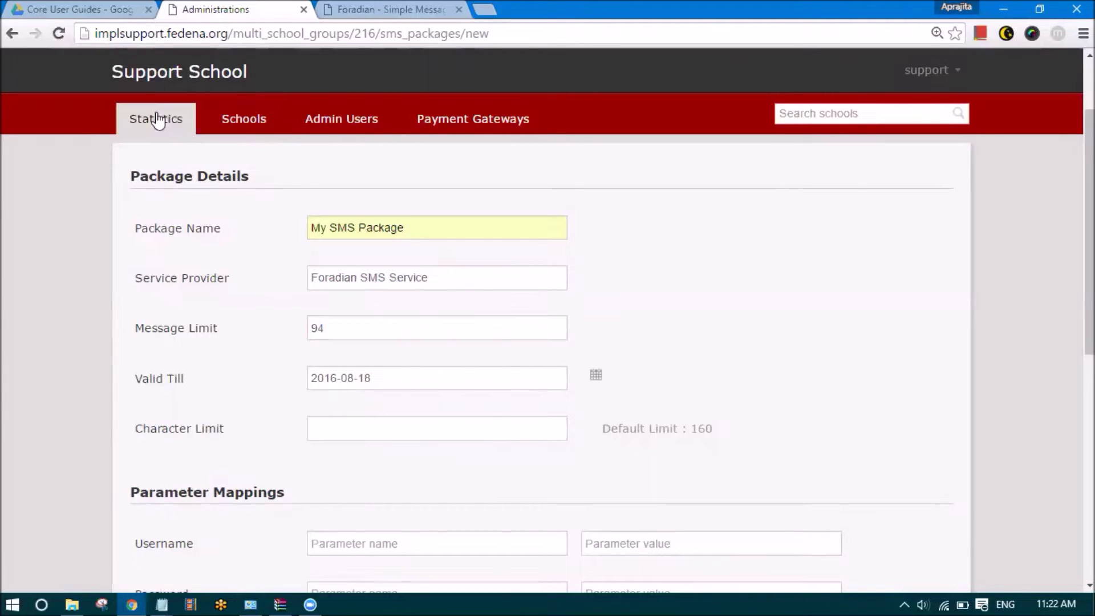
pyautogui.click(787, 535)
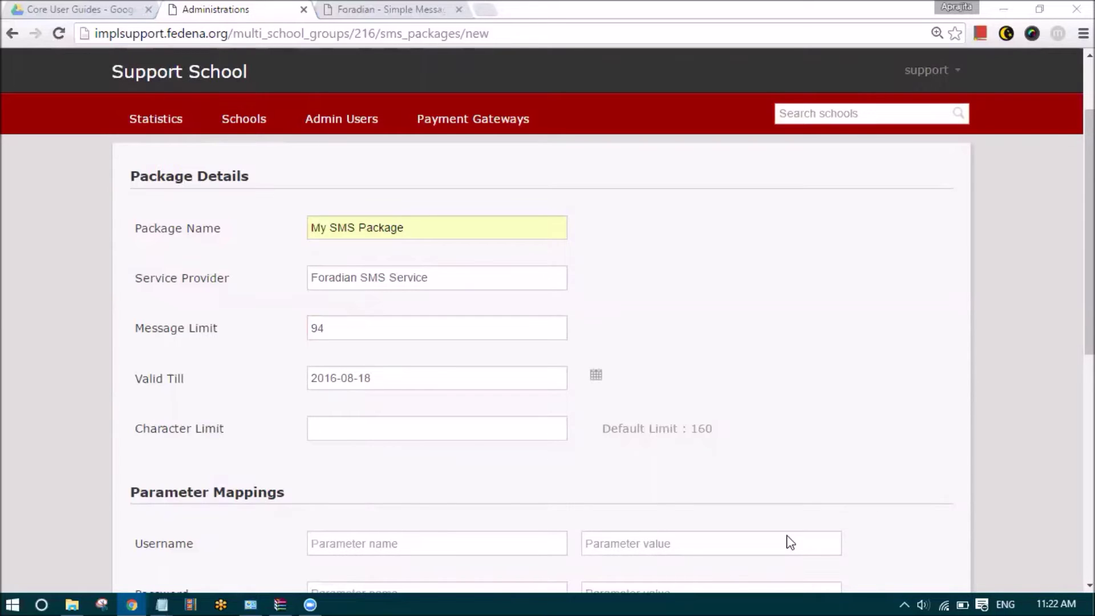
pyautogui.click(399, 378)
pyautogui.click(596, 376)
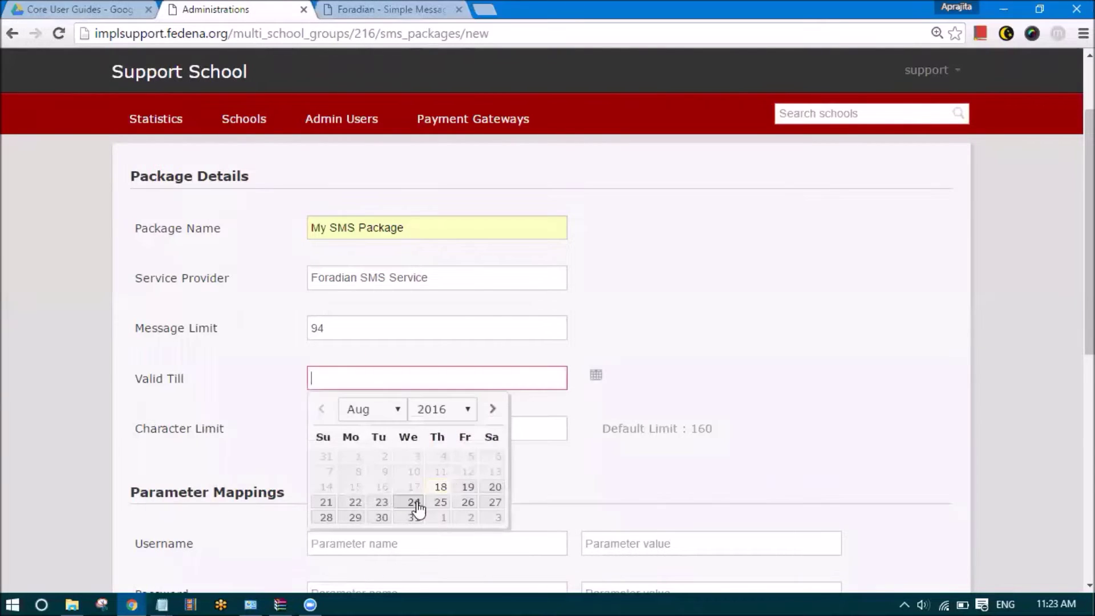
pyautogui.click(465, 489)
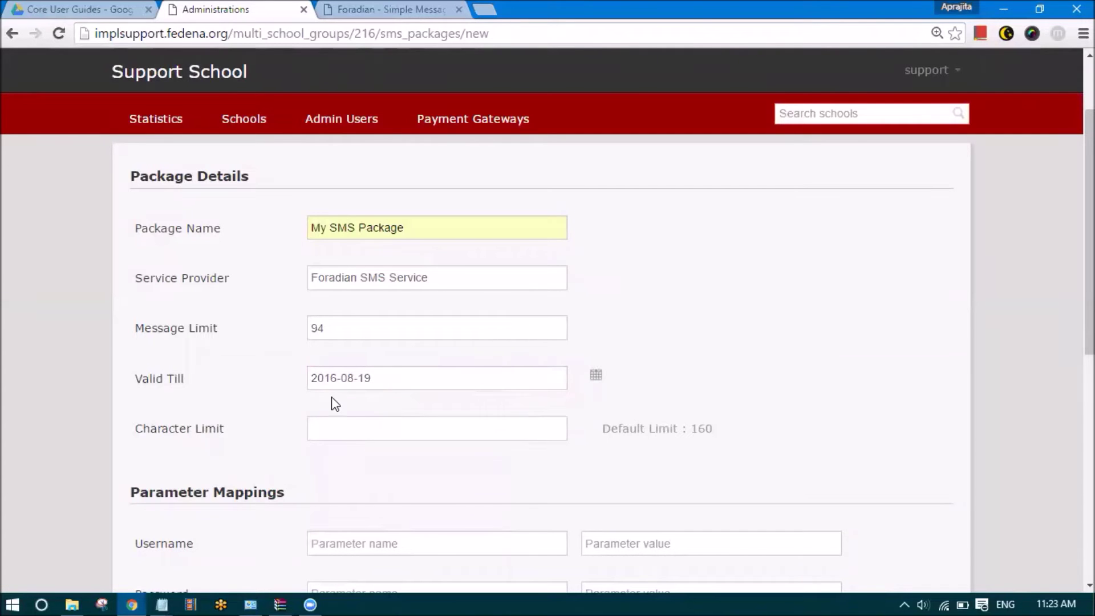
pyautogui.scroll(-1, 336, 408)
# Check the Character Limit field's default value of 160
pyautogui.click(345, 329)
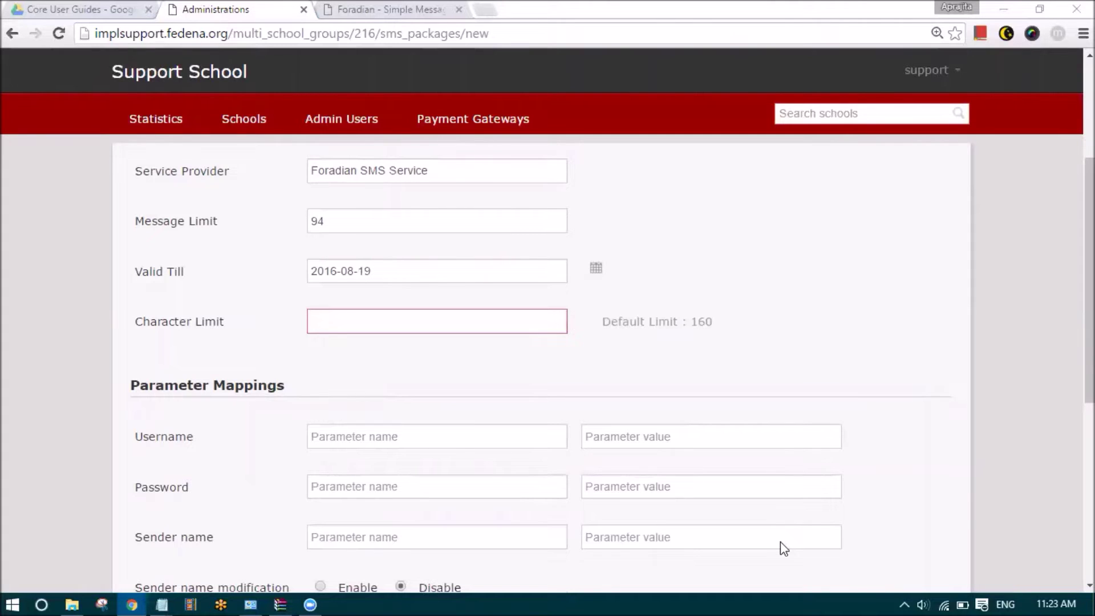
pyautogui.click(378, 322)
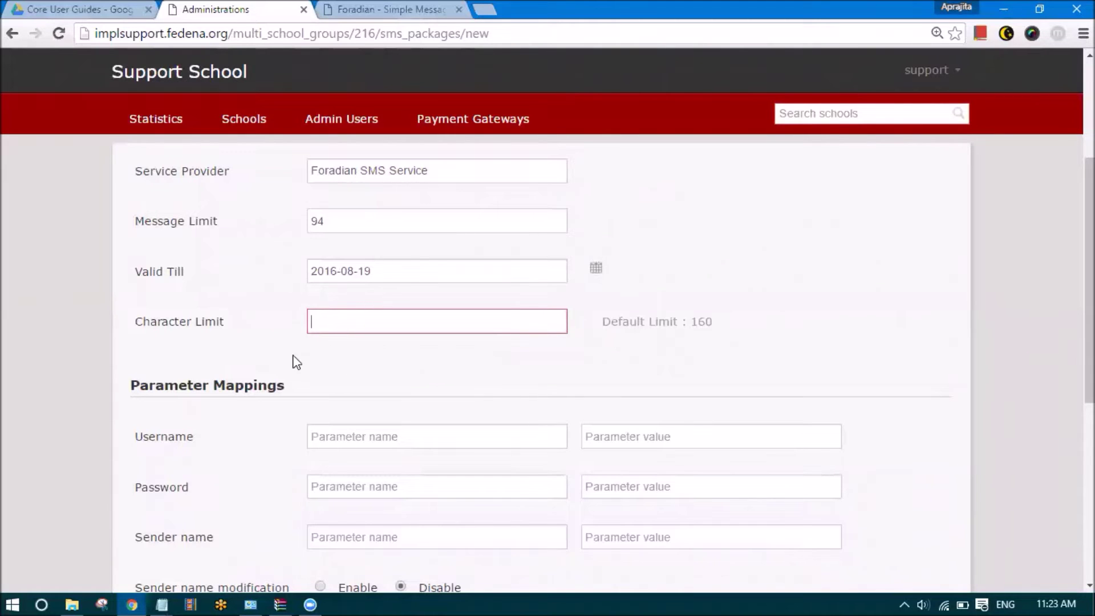
pyautogui.moveTo(693, 324); pyautogui.dragTo(728, 330)
pyautogui.click(767, 362)
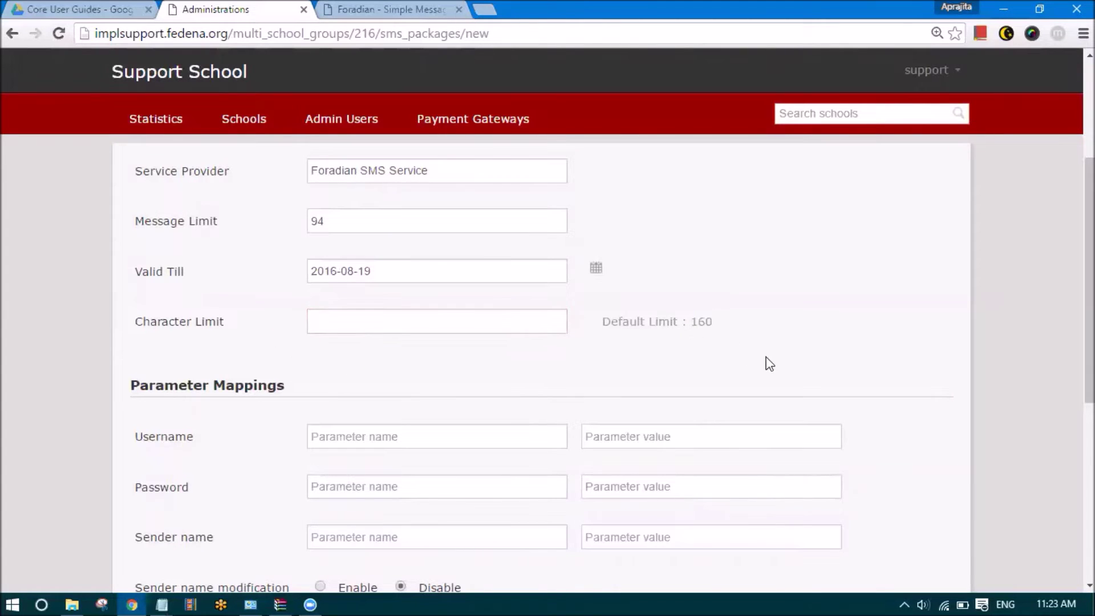
pyautogui.scroll(-4, 699, 383)
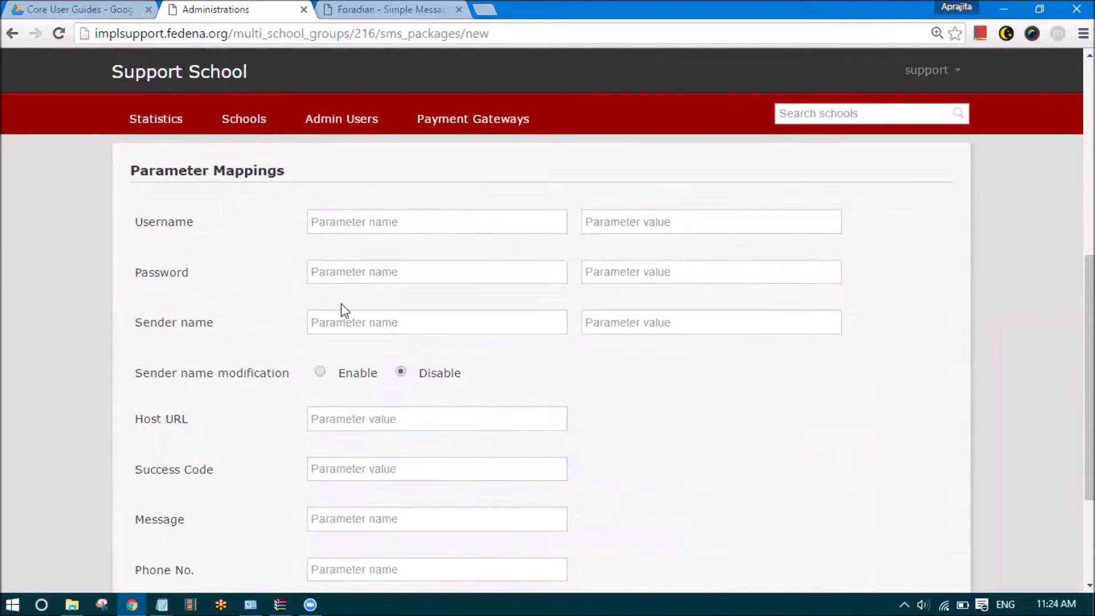
# Compare the Notepad API notes with the form's Username parameter name and value fields
pyautogui.click(162, 596)
pyautogui.click(100, 553)
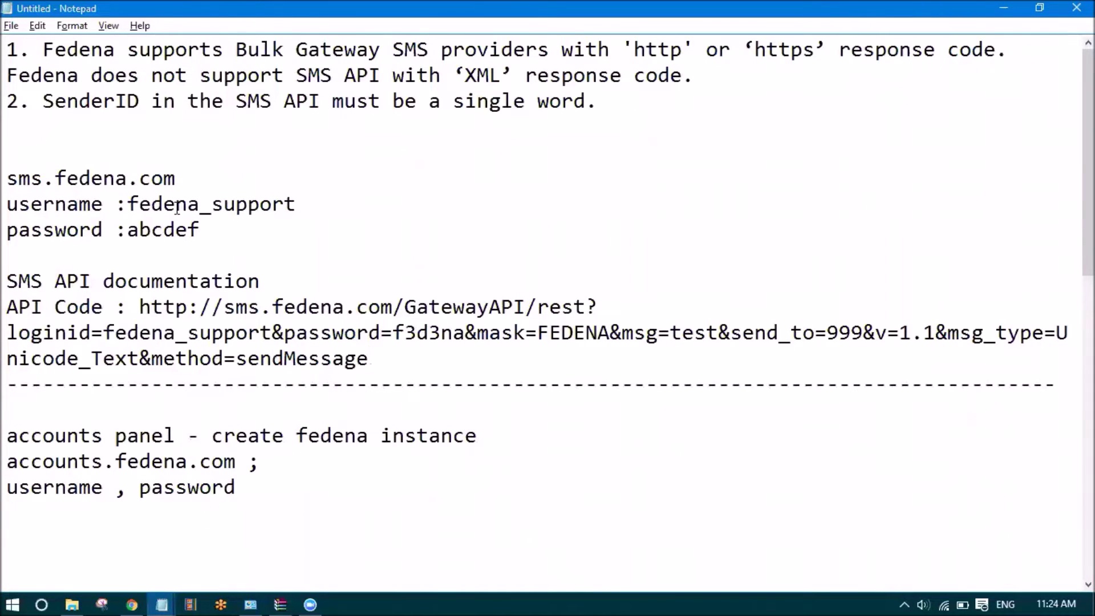
pyautogui.hotkey('alt', 'Tab')
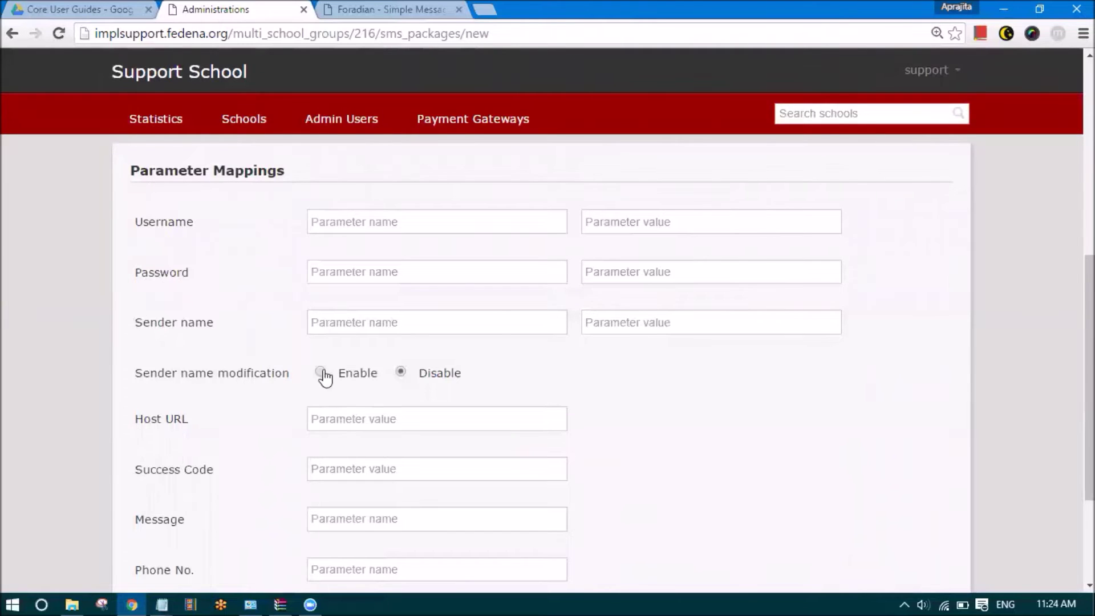
pyautogui.scroll(2, 279, 300)
pyautogui.moveTo(198, 332); pyautogui.dragTo(144, 334)
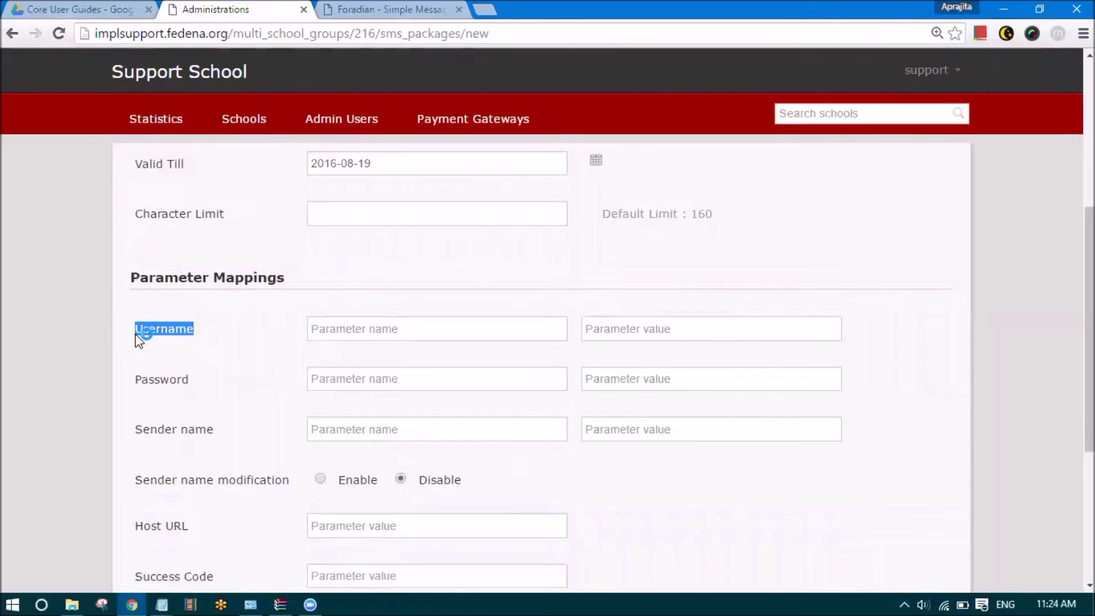
pyautogui.click(399, 328)
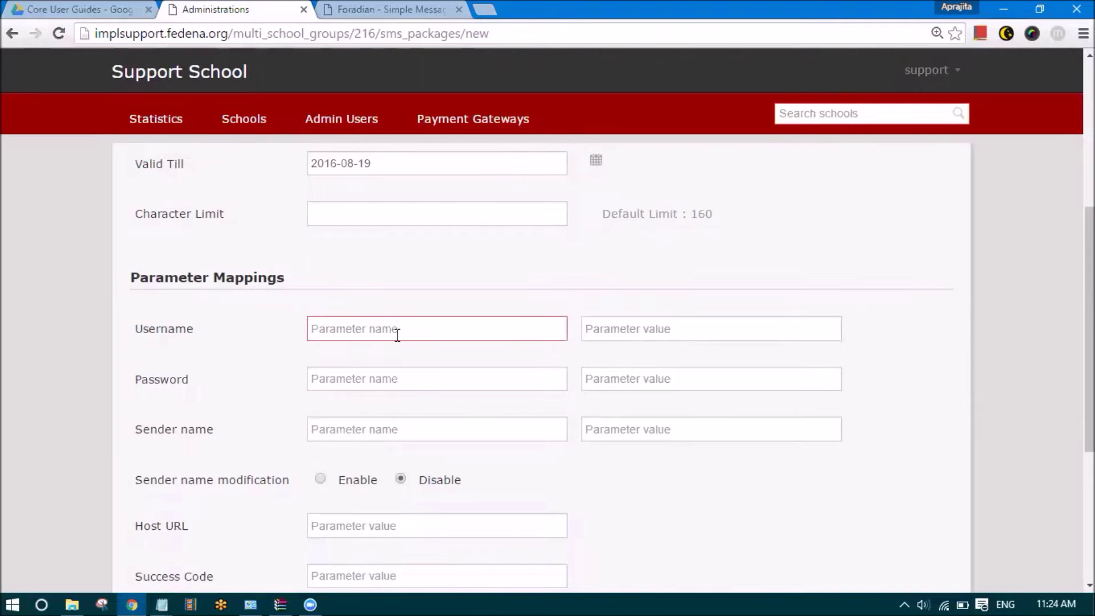
pyautogui.click(676, 336)
pyautogui.hotkey('alt', 'Tab')
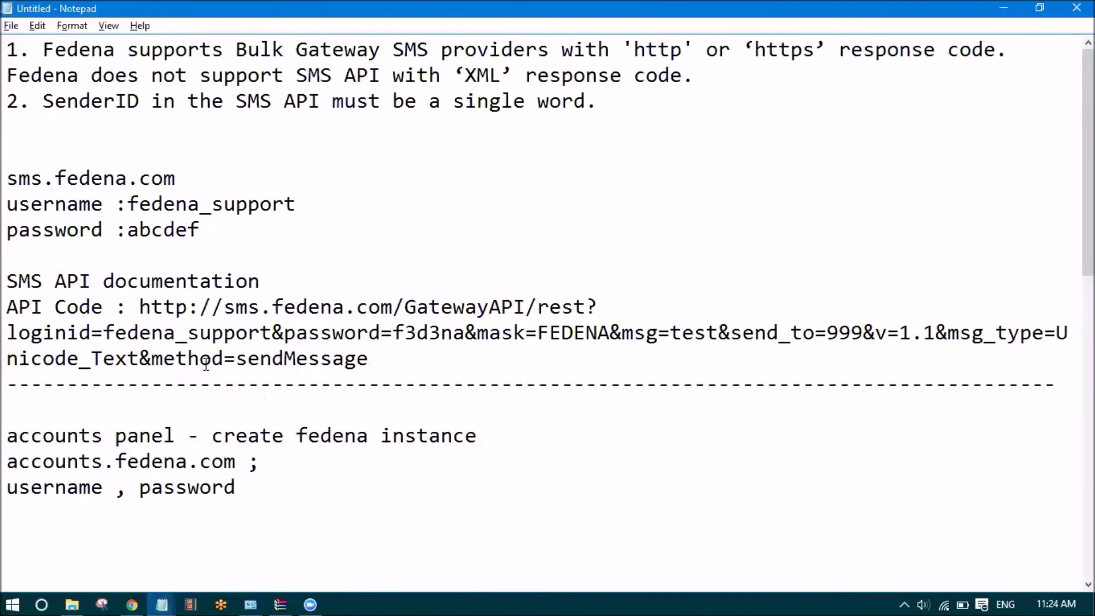
# Add blank lines below the API Code request URL in Notepad
pyautogui.moveTo(139, 306); pyautogui.dragTo(412, 357)
pyautogui.click(412, 357)
pyautogui.press('Return')
pyautogui.press('Return')
pyautogui.press('Return')
pyautogui.press('Return')
pyautogui.hotkey('alt', 'Tab')
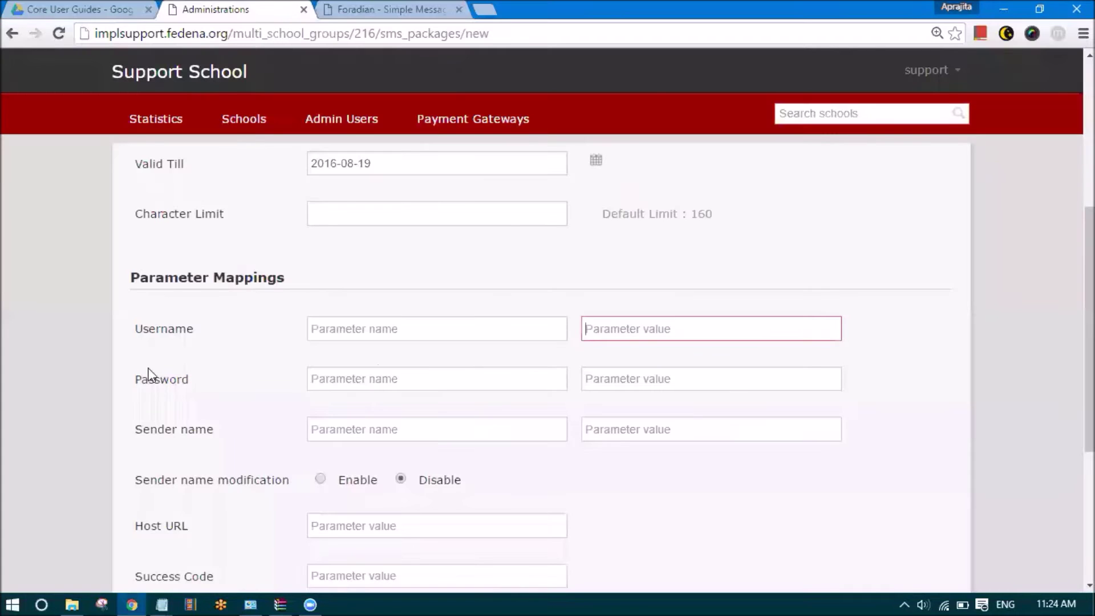
# Point out the Username and Password labels in Parameter Mappings before returning to Notepad
pyautogui.moveTo(130, 337); pyautogui.dragTo(196, 336)
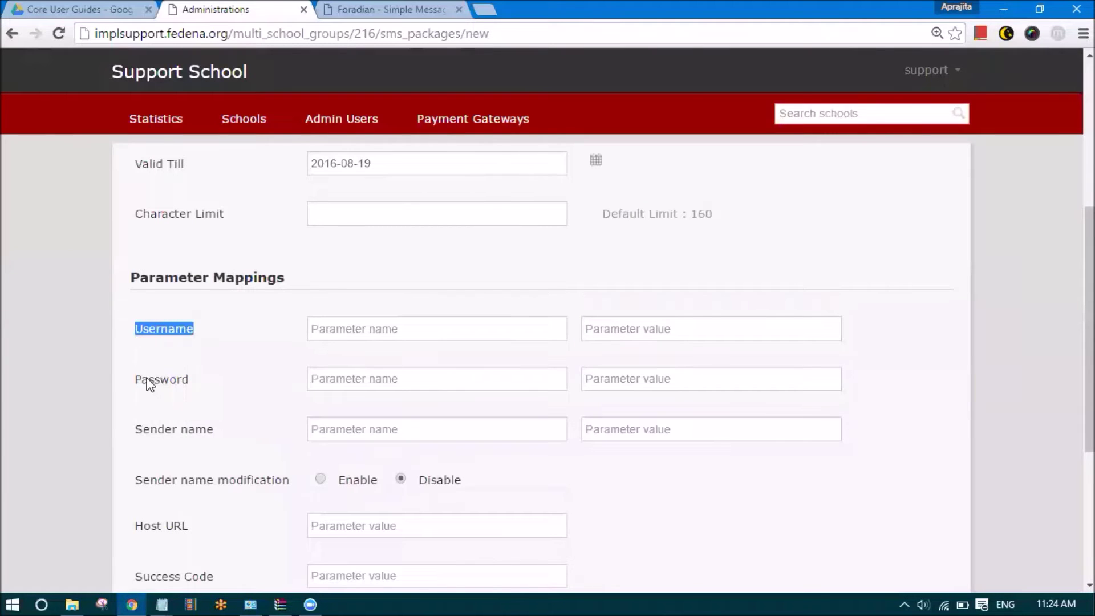
pyautogui.click(179, 381)
pyautogui.doubleClick(179, 381)
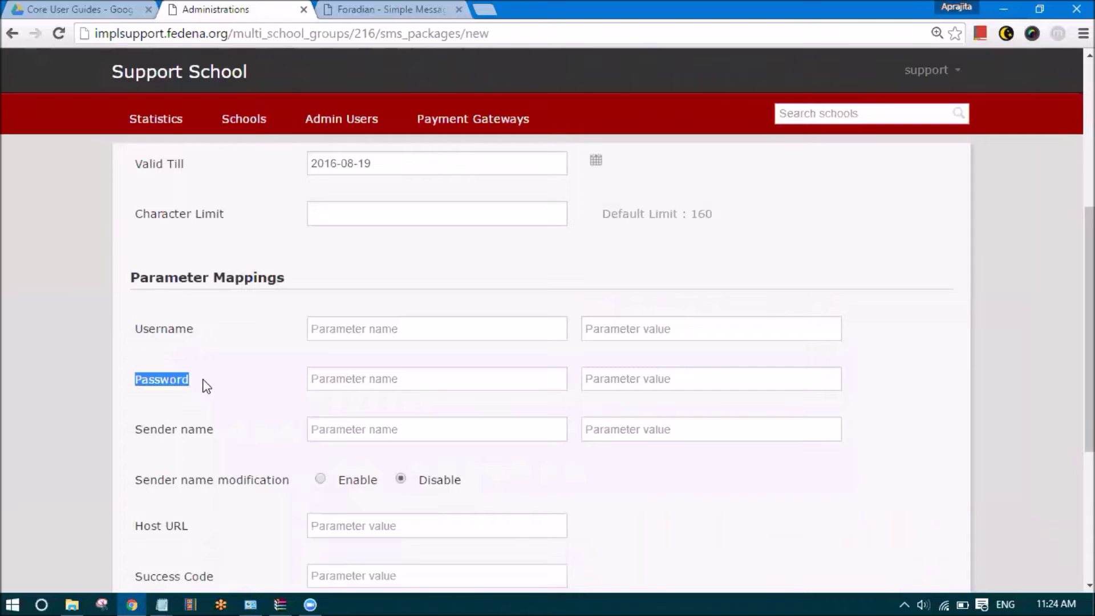
pyautogui.hotkey('alt', 'Tab')
# Copy loginid from the API URL onto a blank Notepad line, then focus the Username parameter name
pyautogui.click(83, 409)
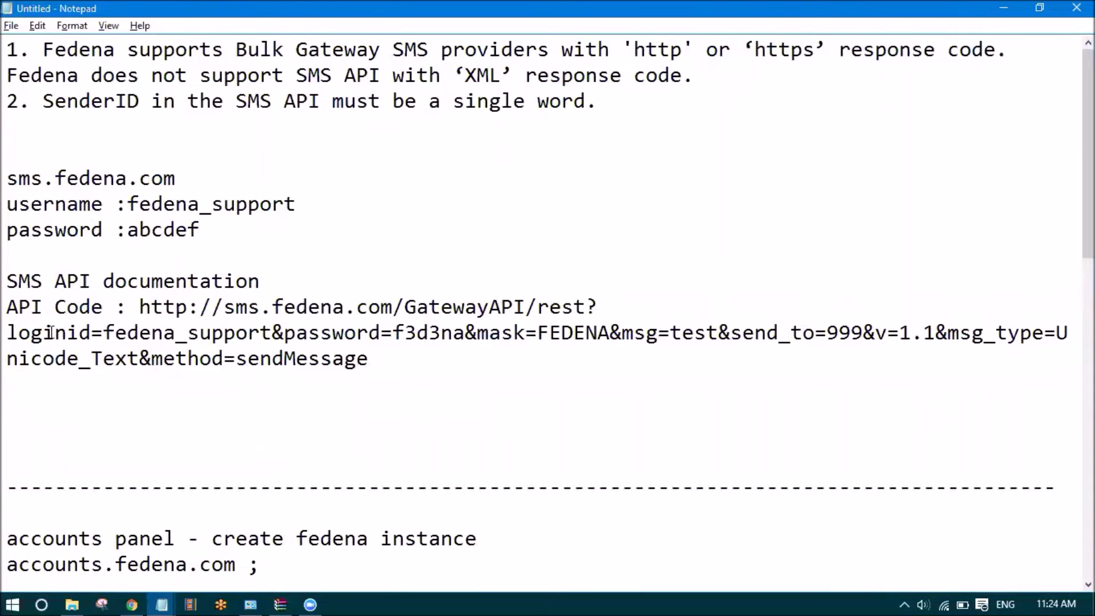
pyautogui.moveTo(92, 333); pyautogui.dragTo(12, 341)
pyautogui.hotkey('ctrl', 'c')
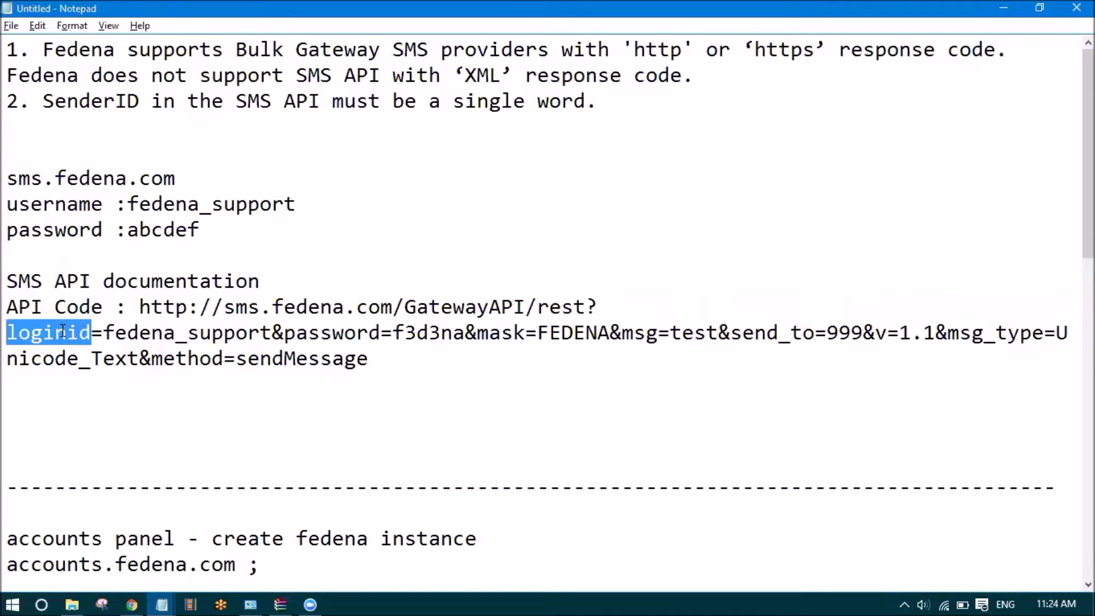
pyautogui.click(77, 405)
pyautogui.hotkey('ctrl', 'v')
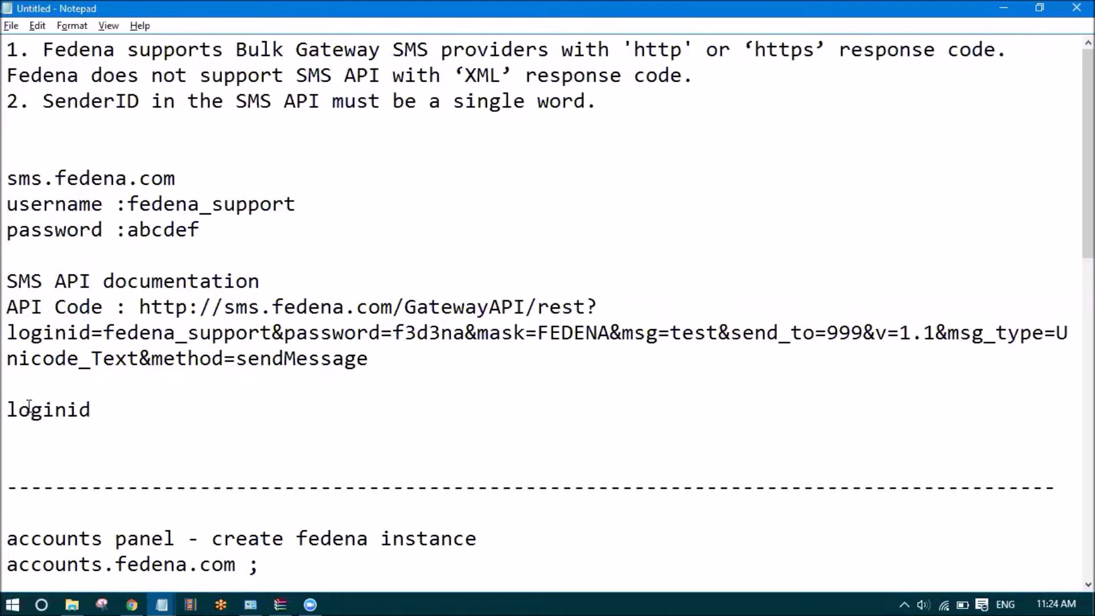
pyautogui.hotkey('alt', 'Tab')
pyautogui.click(336, 329)
# Enter loginid as the Username parameter name
pyautogui.hotkey('ctrl', 'v')
pyautogui.click(341, 299)
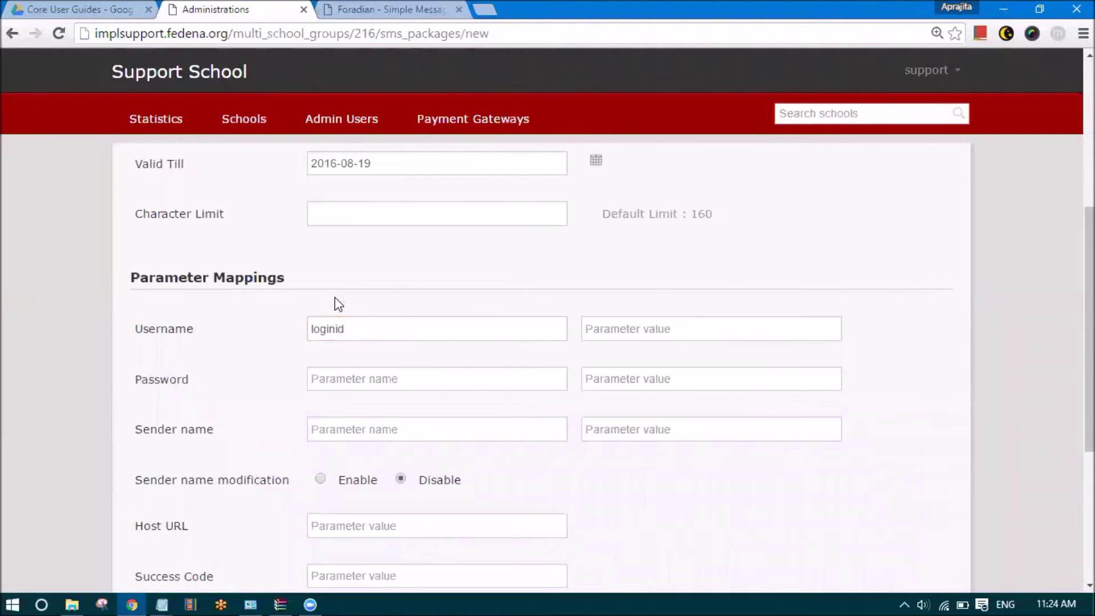
pyautogui.click(665, 323)
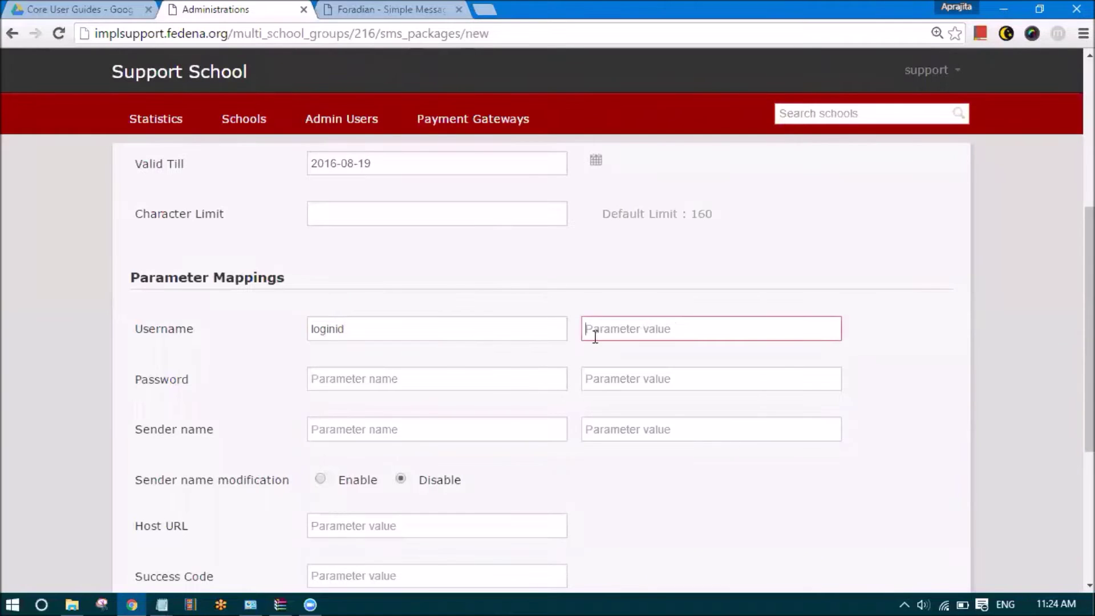
pyautogui.doubleClick(340, 332)
pyautogui.hotkey('alt', 'Tab')
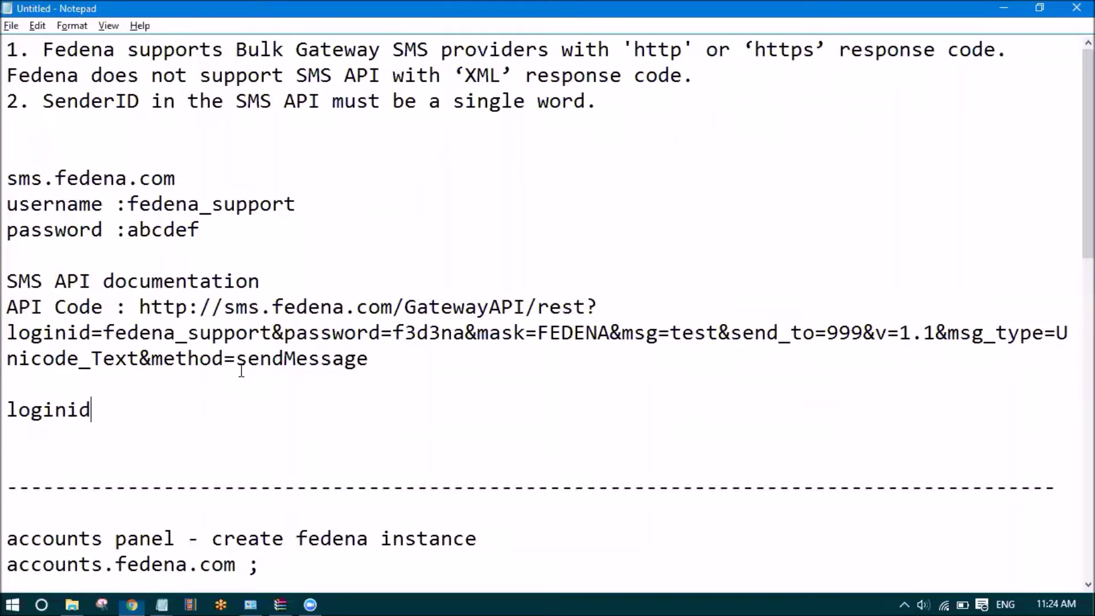
# Copy the SMS account username from the API URL into the Username parameter value
pyautogui.moveTo(102, 327); pyautogui.dragTo(269, 333)
pyautogui.click(131, 327)
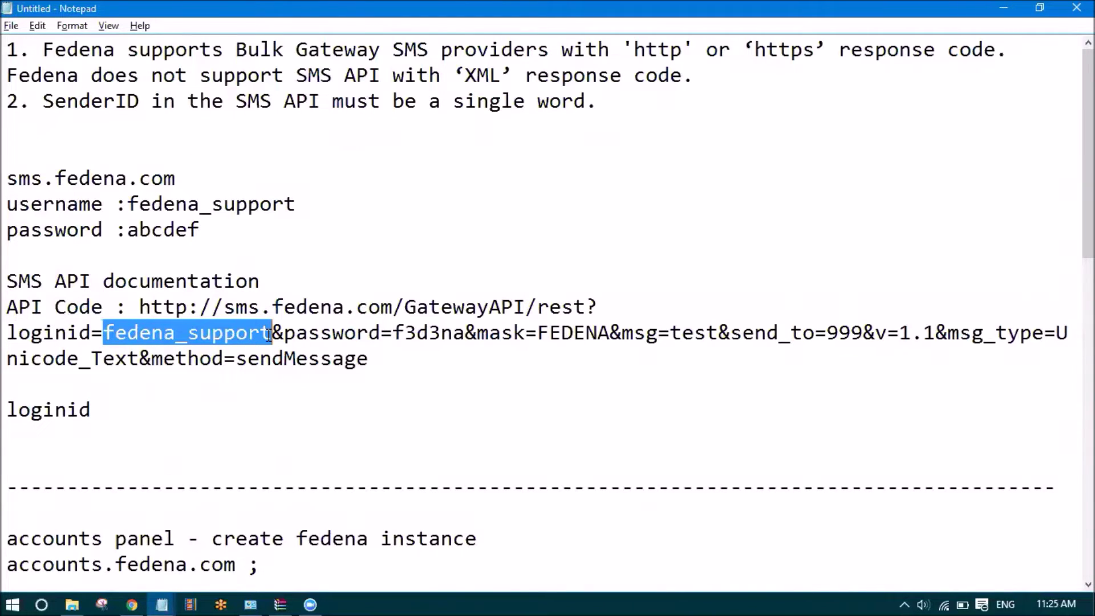
pyautogui.hotkey('ctrl', 'c')
pyautogui.hotkey('alt', 'Tab')
pyautogui.click(619, 329)
pyautogui.hotkey('ctrl', 'v')
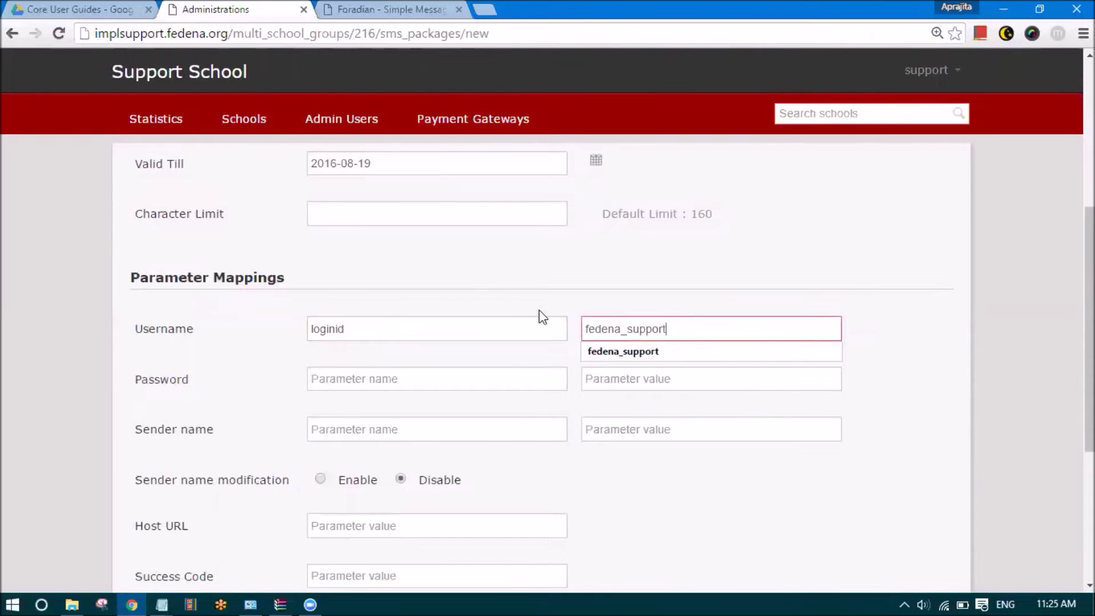
pyautogui.click(488, 303)
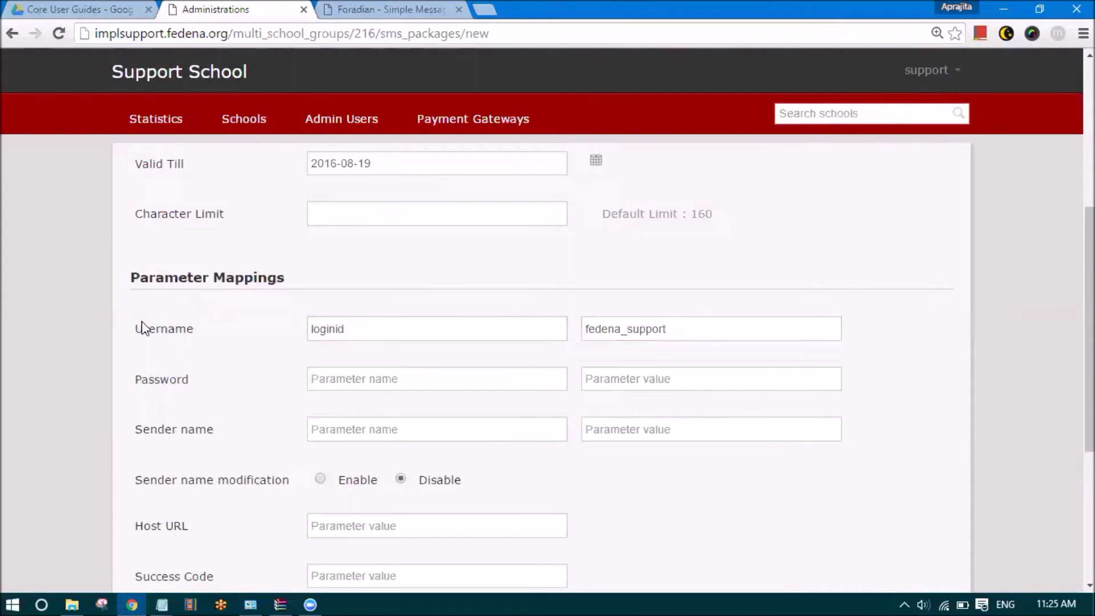
# Review the Username label and the API Code URL in the Notepad notes
pyautogui.moveTo(135, 329); pyautogui.dragTo(191, 330)
pyautogui.hotkey('alt', 'Tab')
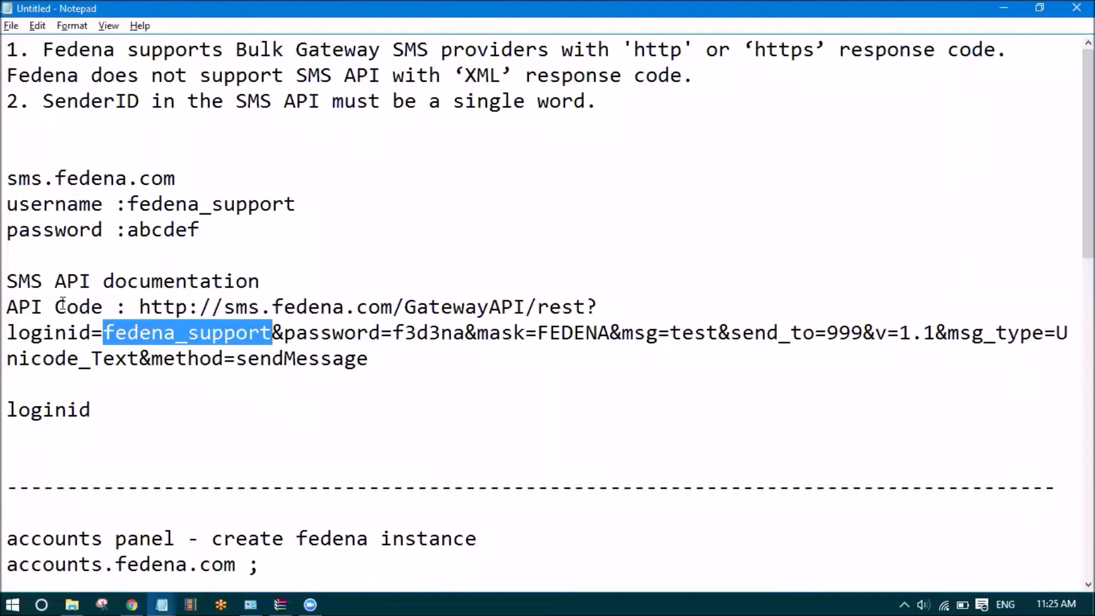
pyautogui.moveTo(7, 306); pyautogui.dragTo(128, 307)
pyautogui.click(348, 307)
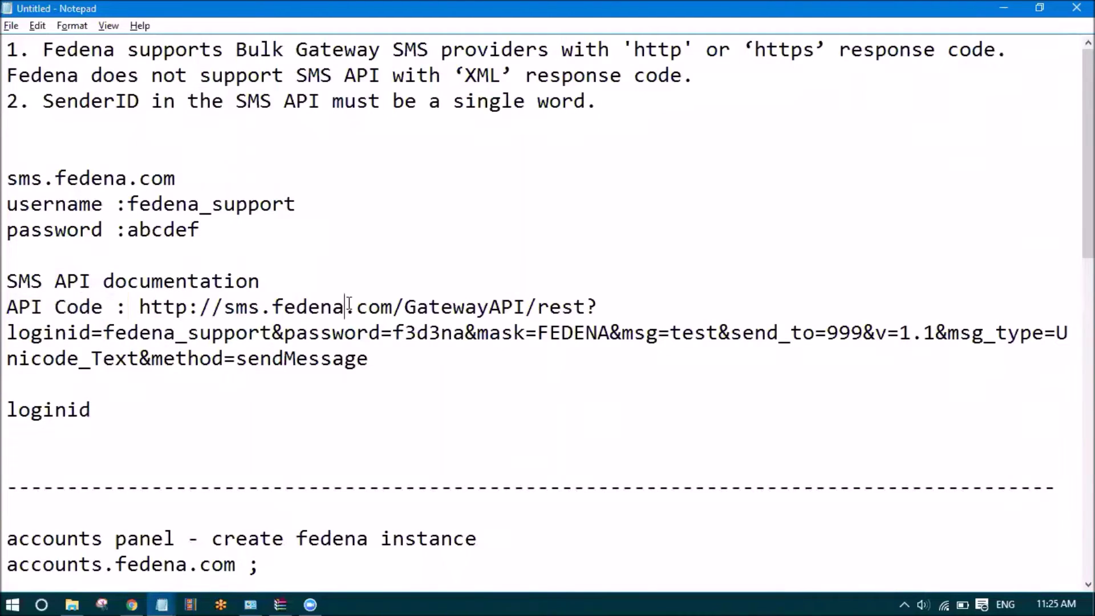
pyautogui.moveTo(598, 306); pyautogui.dragTo(585, 306)
# Recheck the Username mapping with loginid and the account username from the API URL
pyautogui.moveTo(92, 332); pyautogui.dragTo(6, 335)
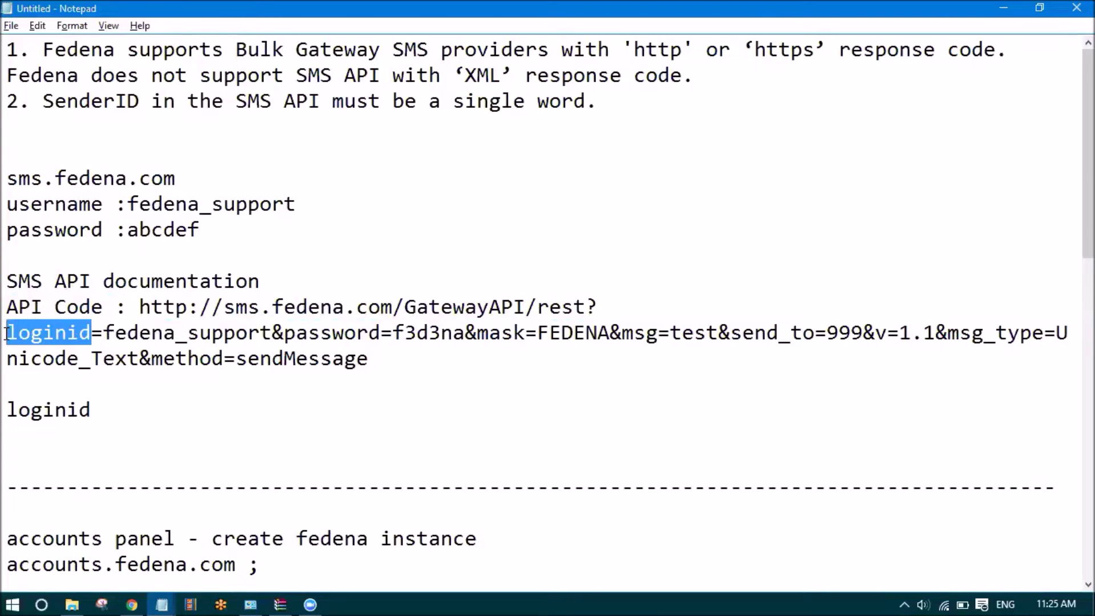
pyautogui.hotkey('alt', 'Tab')
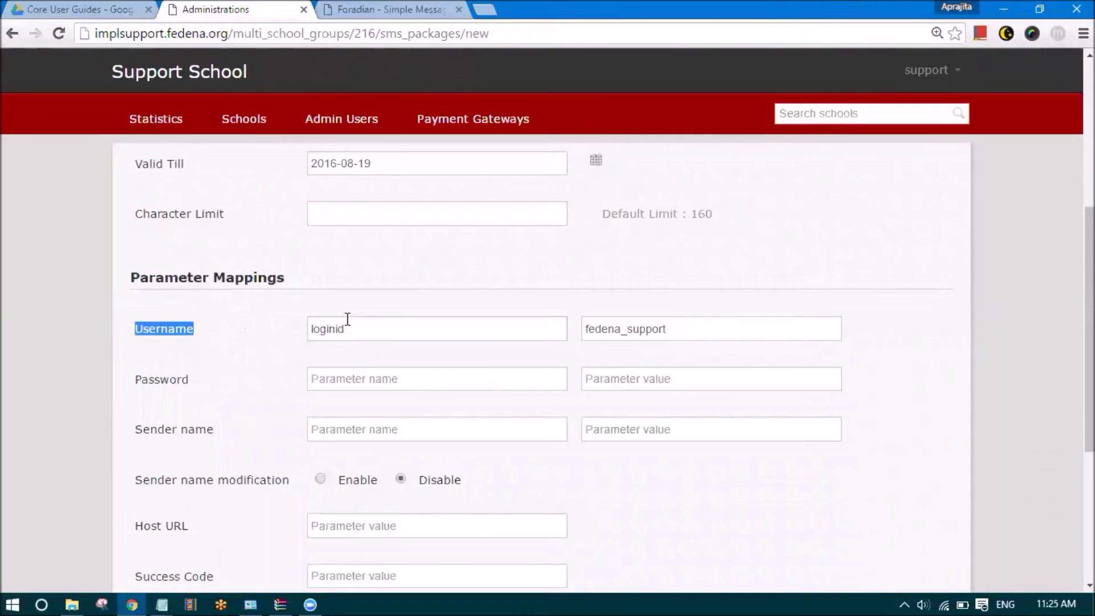
pyautogui.click(369, 327)
pyautogui.hotkey('alt', 'Tab')
pyautogui.moveTo(91, 334); pyautogui.dragTo(10, 333)
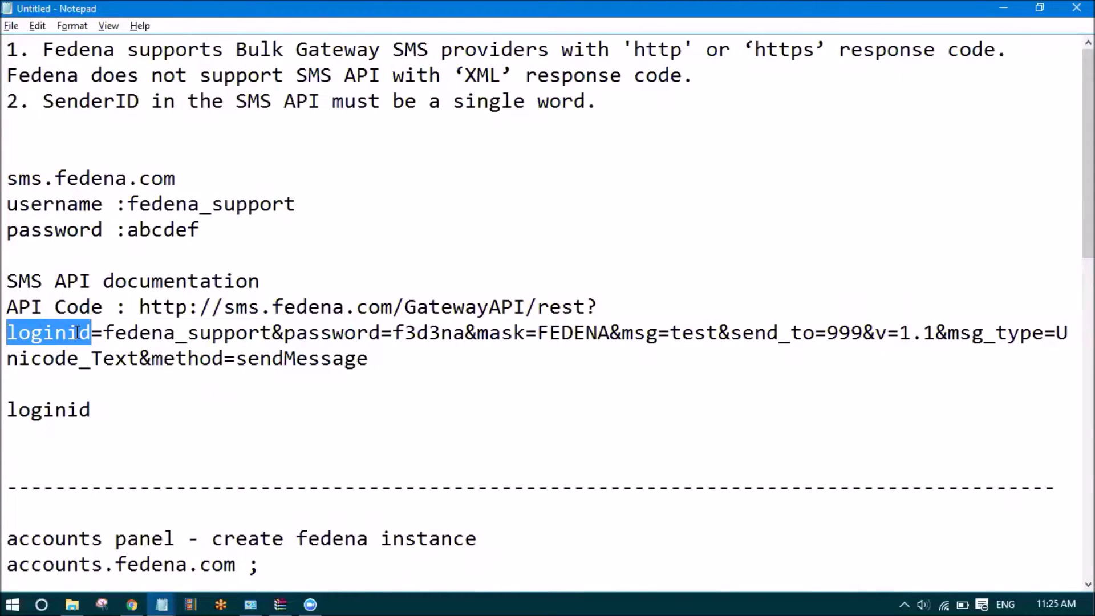
pyautogui.moveTo(103, 333); pyautogui.dragTo(271, 333)
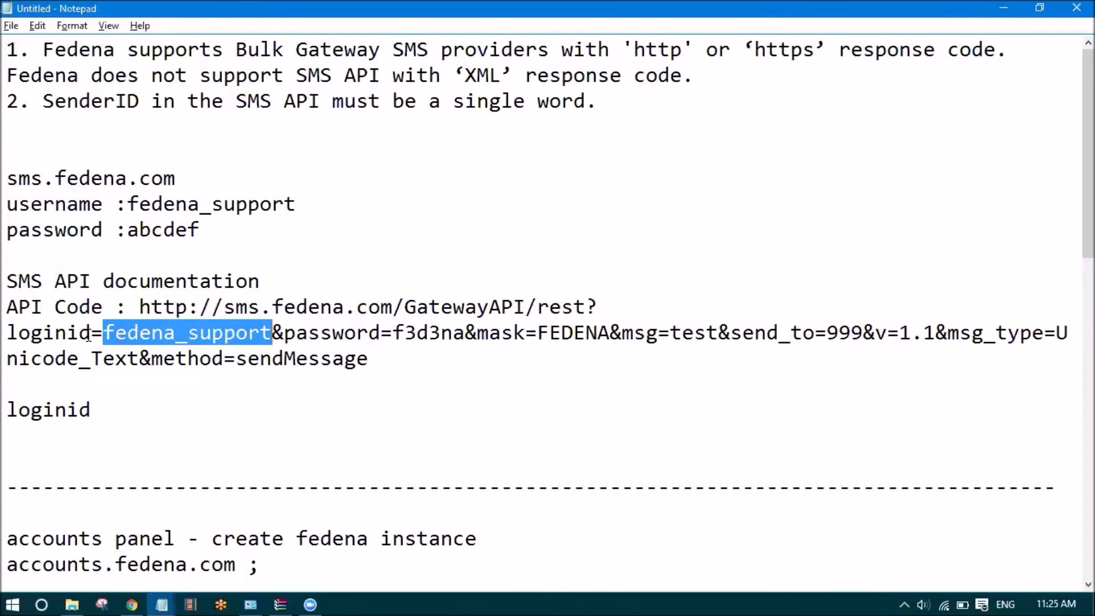
pyautogui.hotkey('alt', 'Tab')
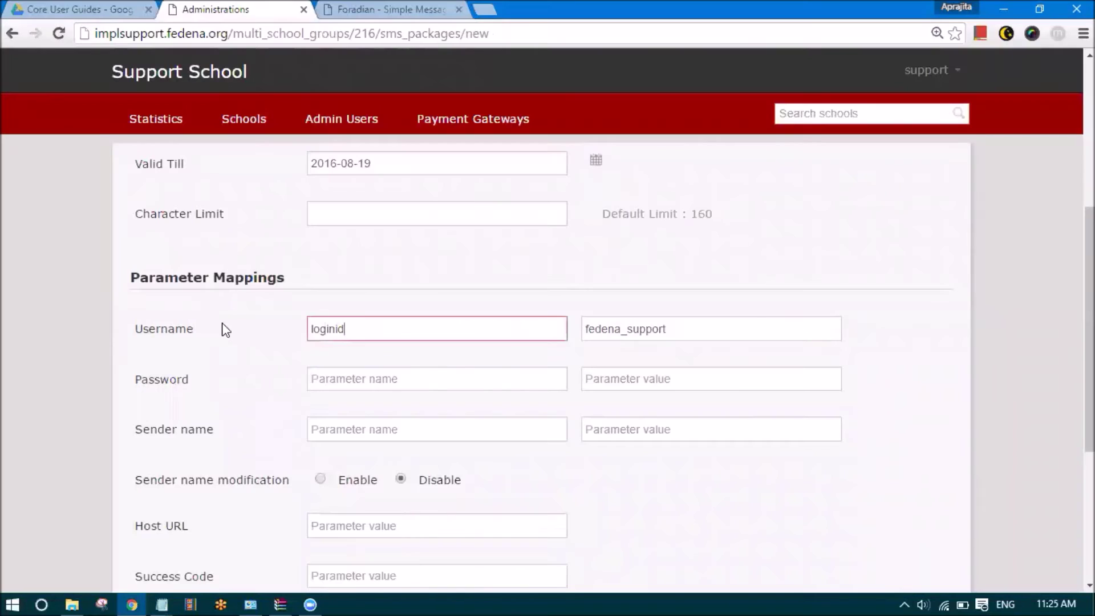
pyautogui.click(665, 331)
pyautogui.hotkey('ctrl', 'v')
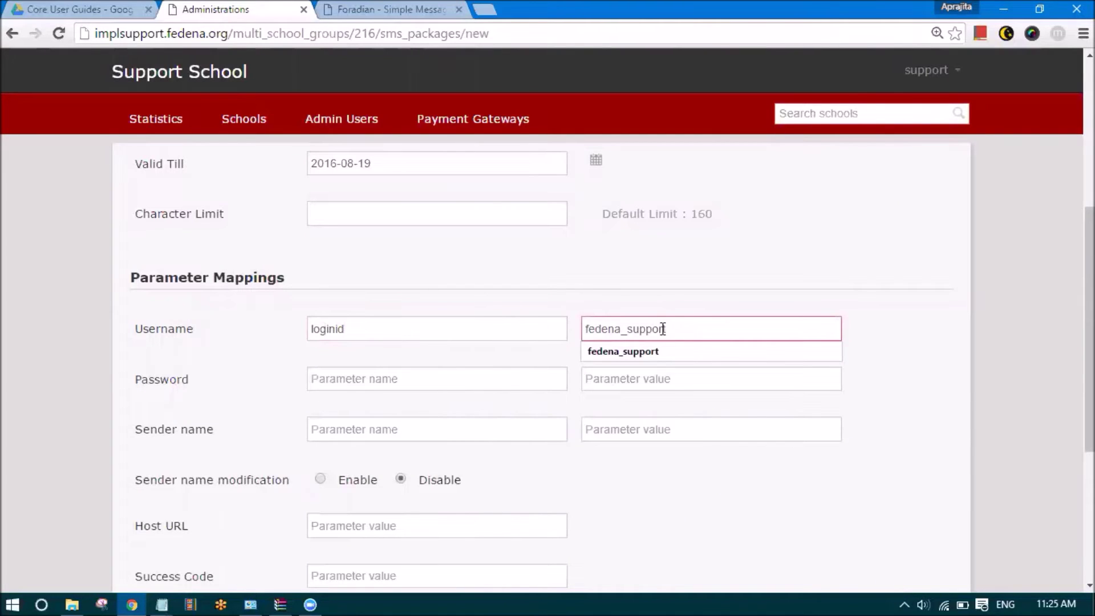
pyautogui.hotkey('alt', 'Tab')
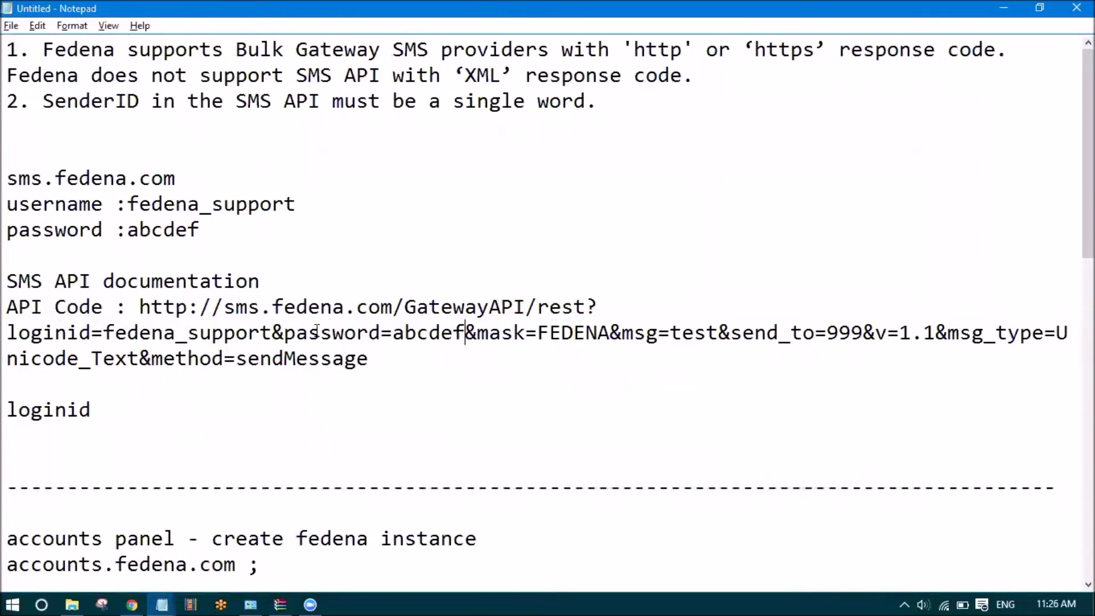
# Enter password, copied from the API URL, as the Password parameter name
pyautogui.moveTo(381, 335); pyautogui.dragTo(282, 343)
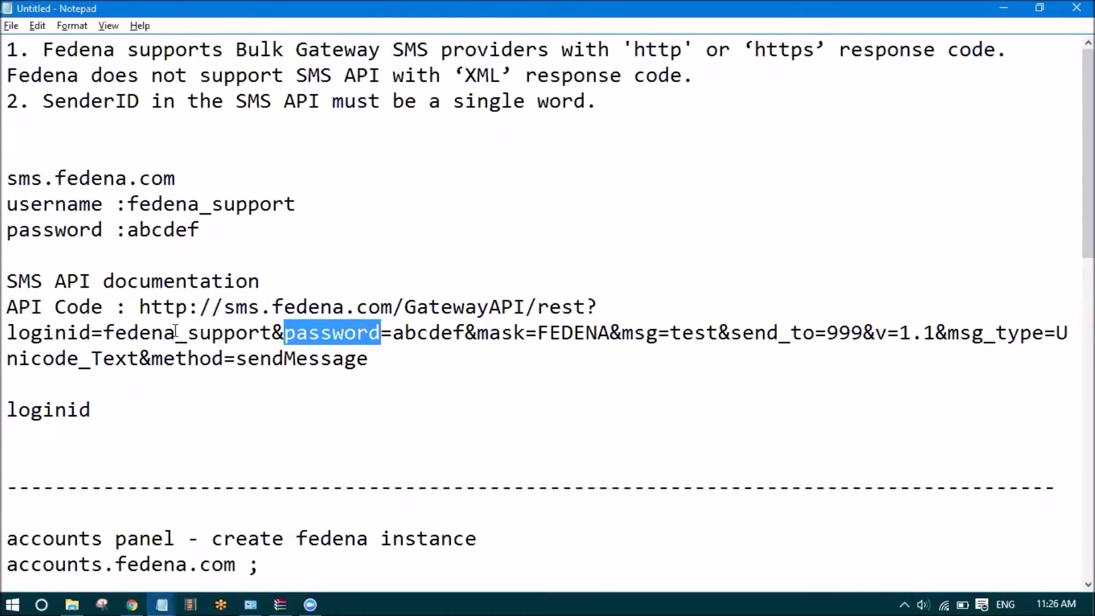
pyautogui.moveTo(284, 333); pyautogui.dragTo(273, 334)
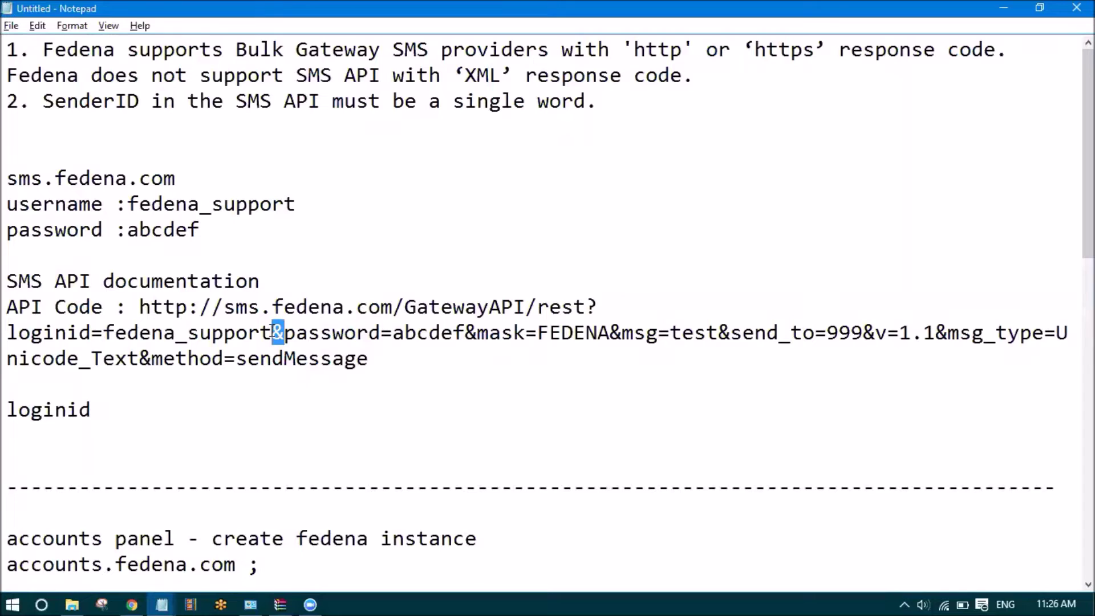
pyautogui.moveTo(284, 333); pyautogui.dragTo(381, 328)
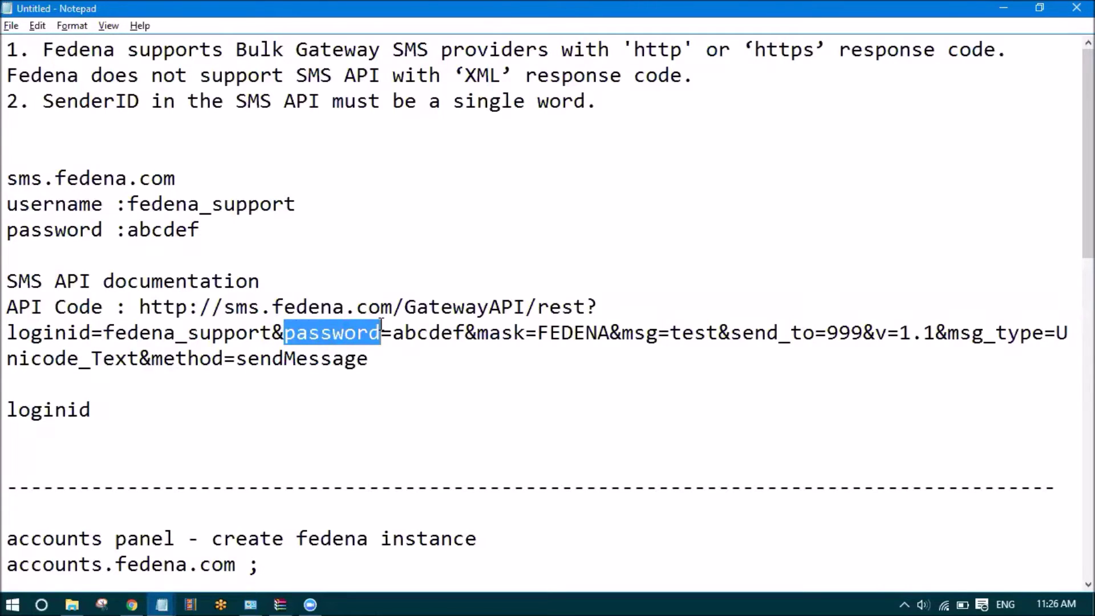
pyautogui.hotkey('alt', 'Tab')
pyautogui.hotkey('ctrl', 'v')
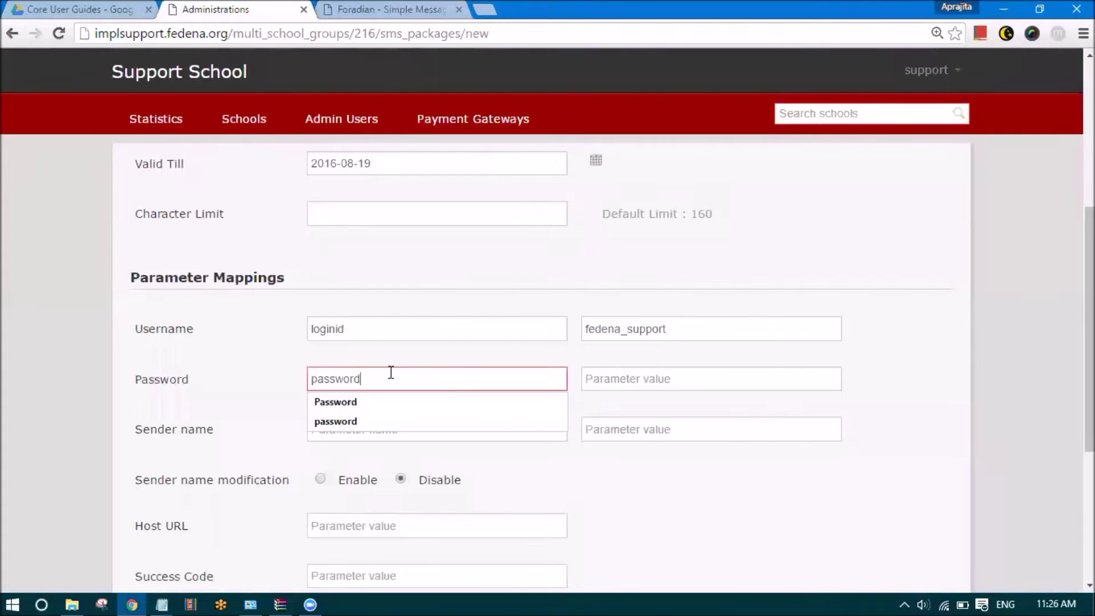
pyautogui.click(599, 381)
# Paste the account password from the URL into the Password parameter value
pyautogui.hotkey('alt', 'Tab')
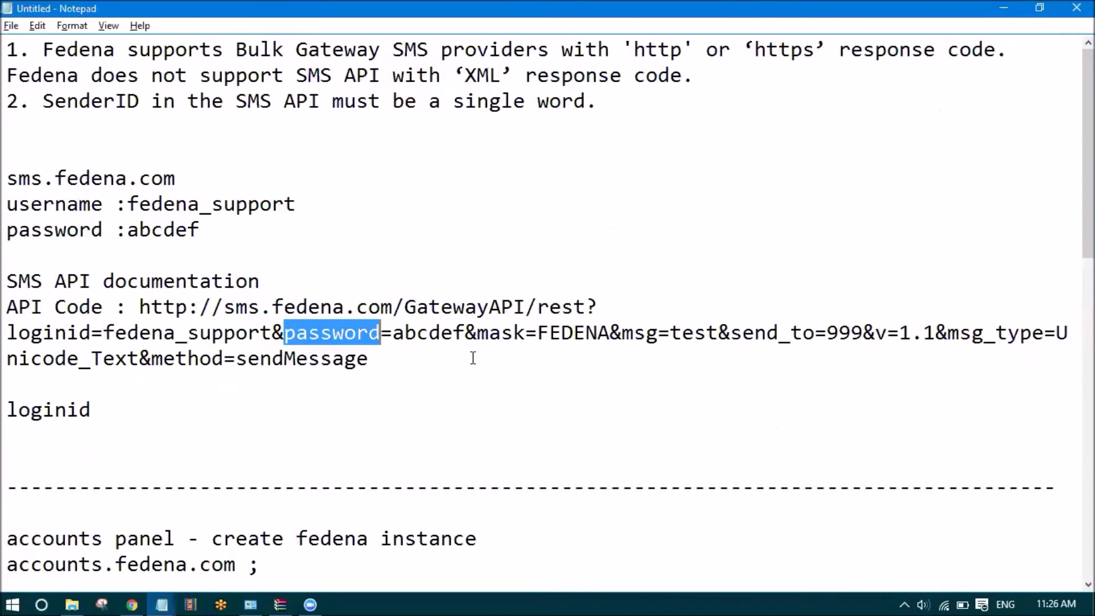
pyautogui.moveTo(394, 332); pyautogui.dragTo(465, 332)
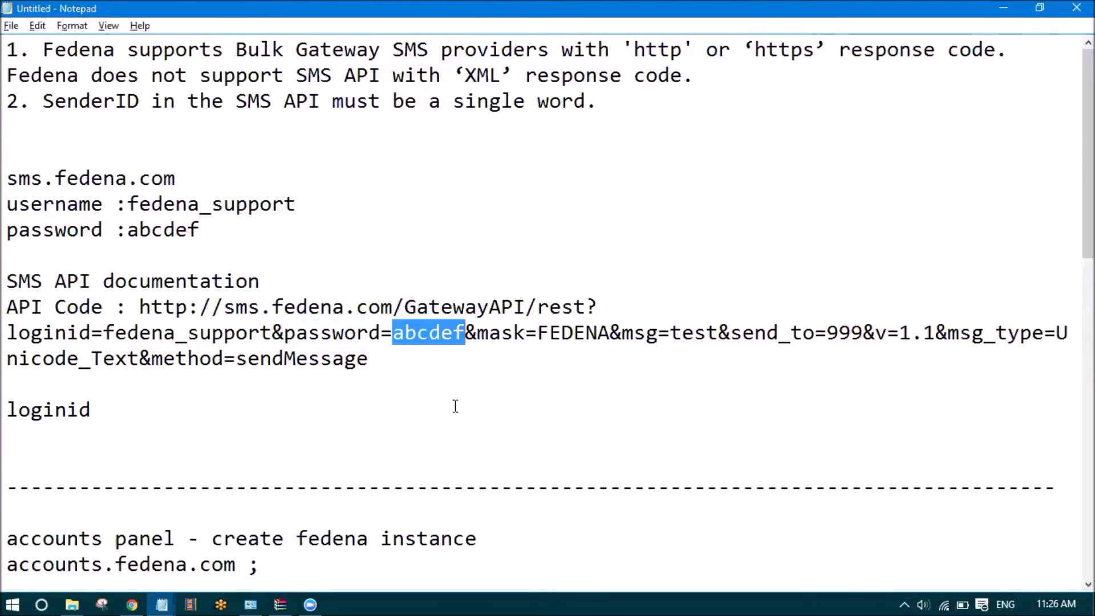
pyautogui.hotkey('alt', 'Tab')
pyautogui.hotkey('ctrl', 'v')
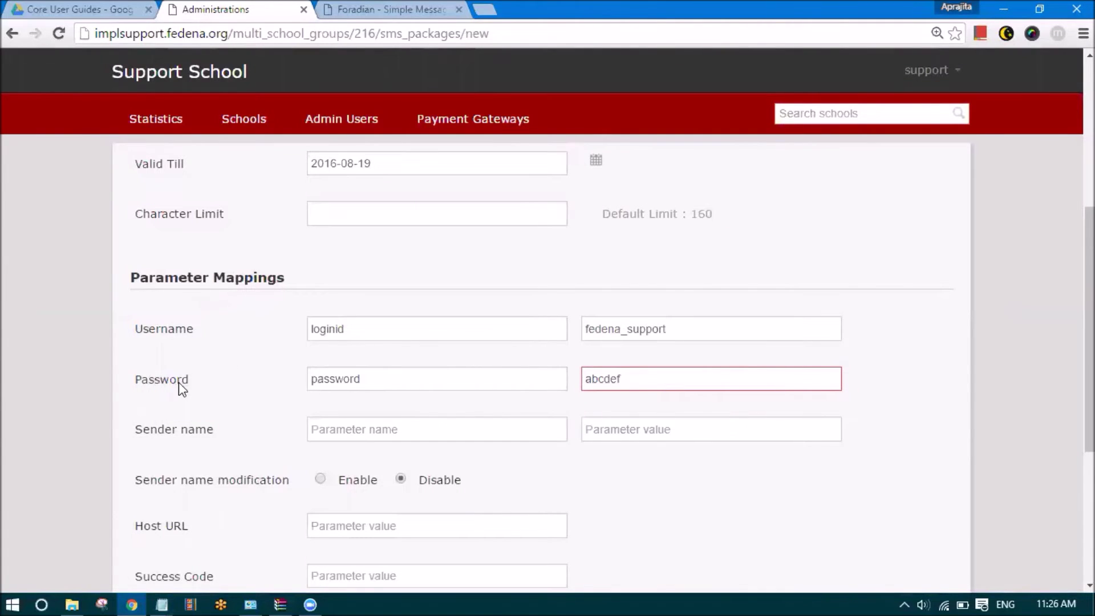
pyautogui.hotkey('alt', 'Tab')
pyautogui.moveTo(130, 199); pyautogui.dragTo(295, 204)
pyautogui.moveTo(178, 178); pyautogui.dragTo(11, 174)
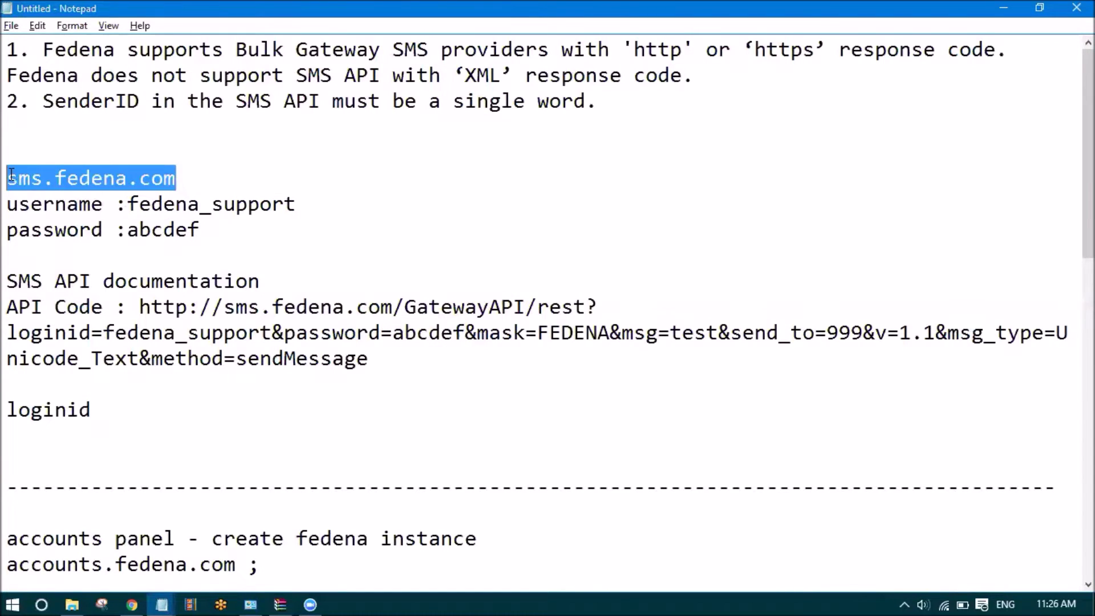
# Review the form's loginid and password parameter names and the username value
pyautogui.hotkey('alt', 'Tab')
pyautogui.click(373, 9)
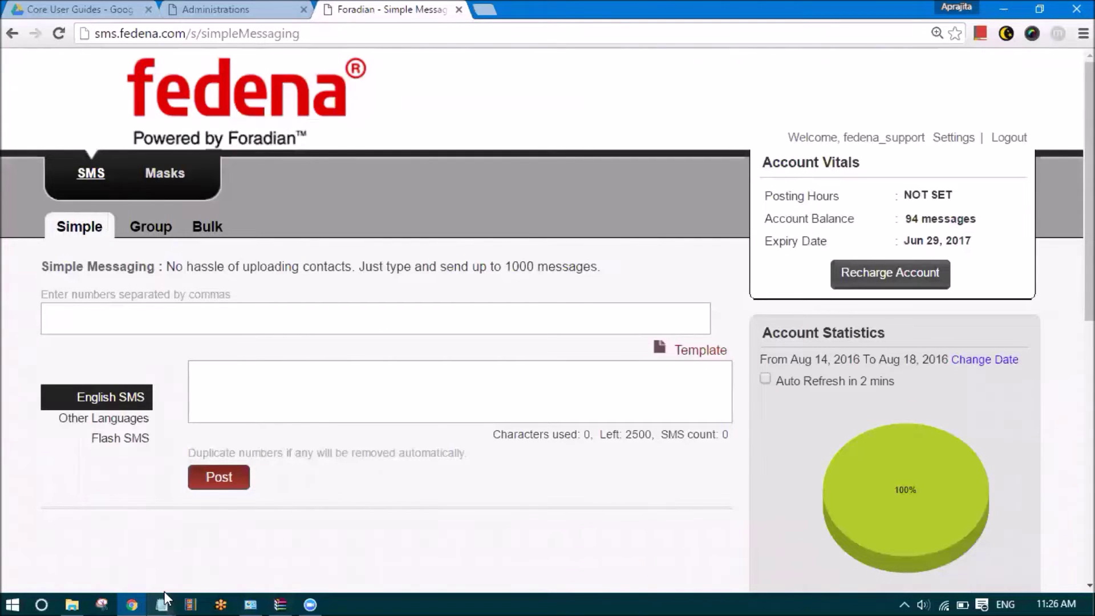
pyautogui.click(268, 7)
pyautogui.click(634, 335)
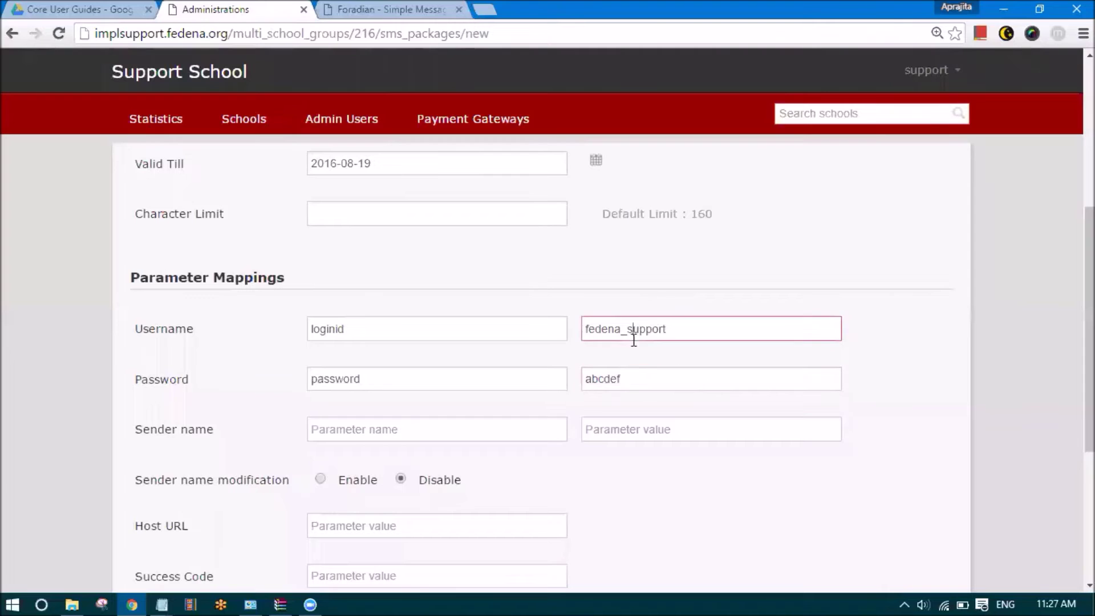
pyautogui.click(627, 329)
pyautogui.moveTo(363, 331); pyautogui.dragTo(301, 333)
pyautogui.moveTo(386, 382); pyautogui.dragTo(301, 386)
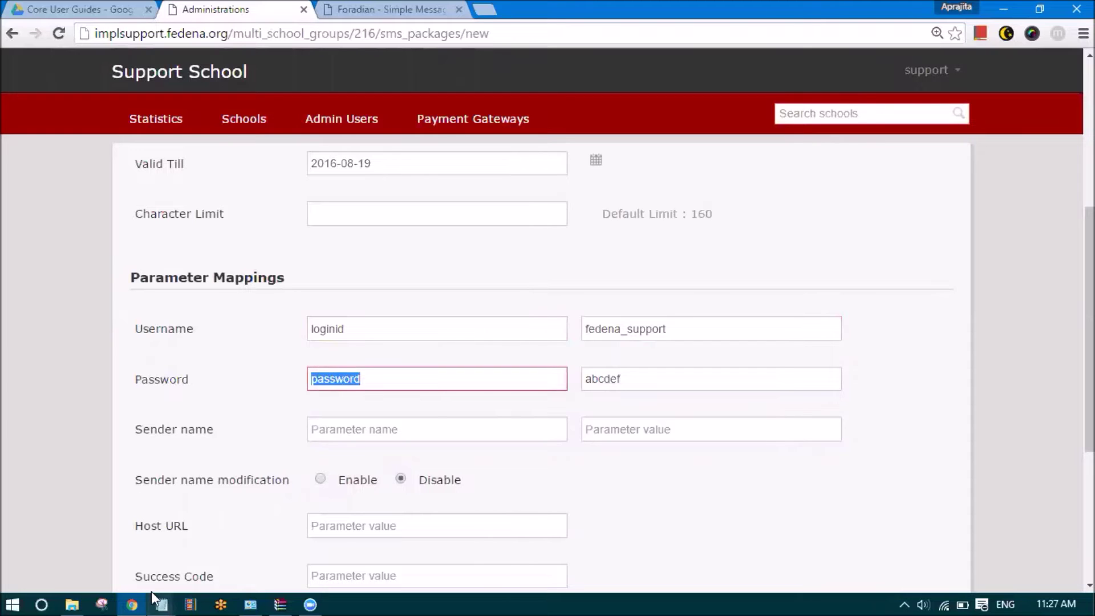
# Highlight the loginid and password parameters in the Notepad API query for comparison
pyautogui.click(162, 605)
pyautogui.click(152, 542)
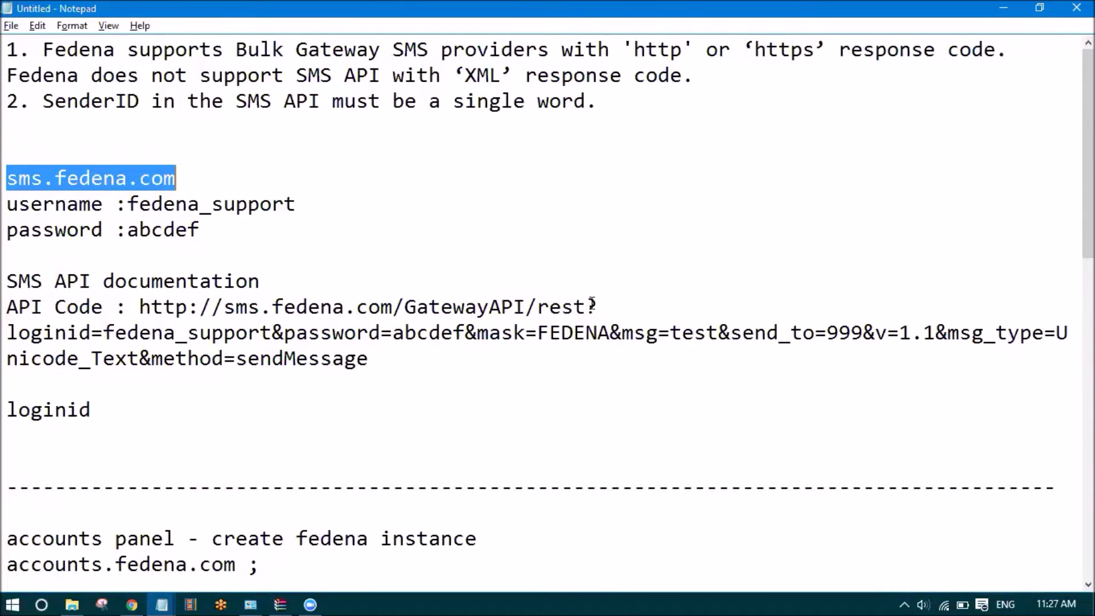
pyautogui.moveTo(115, 201); pyautogui.dragTo(6, 219)
pyautogui.click(105, 228)
pyautogui.moveTo(597, 308); pyautogui.dragTo(589, 310)
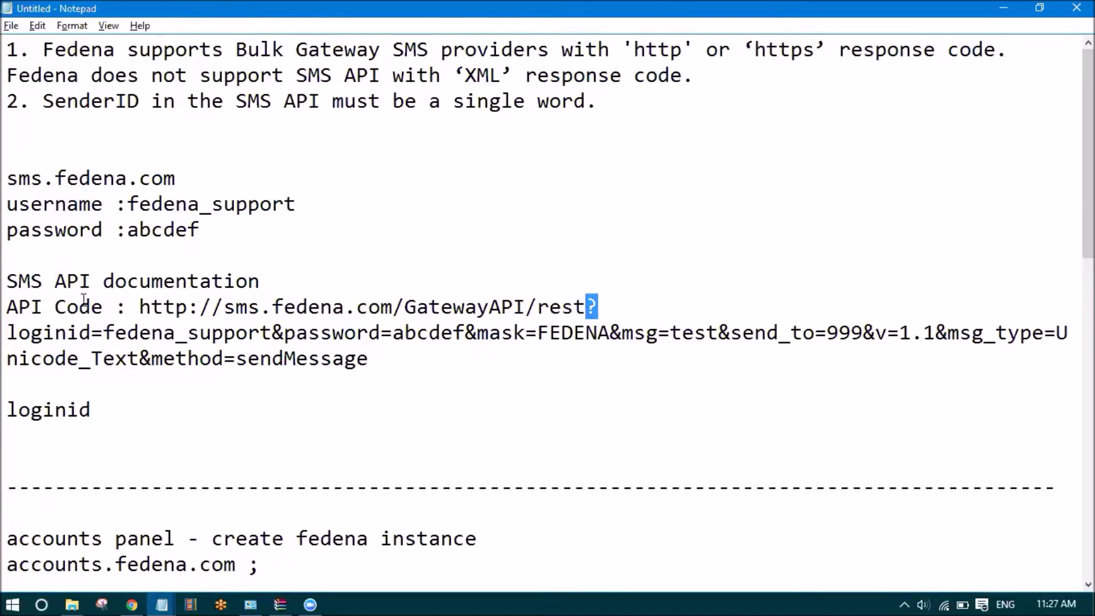
pyautogui.moveTo(92, 333); pyautogui.dragTo(6, 333)
pyautogui.click(91, 332)
pyautogui.moveTo(93, 333); pyautogui.dragTo(6, 336)
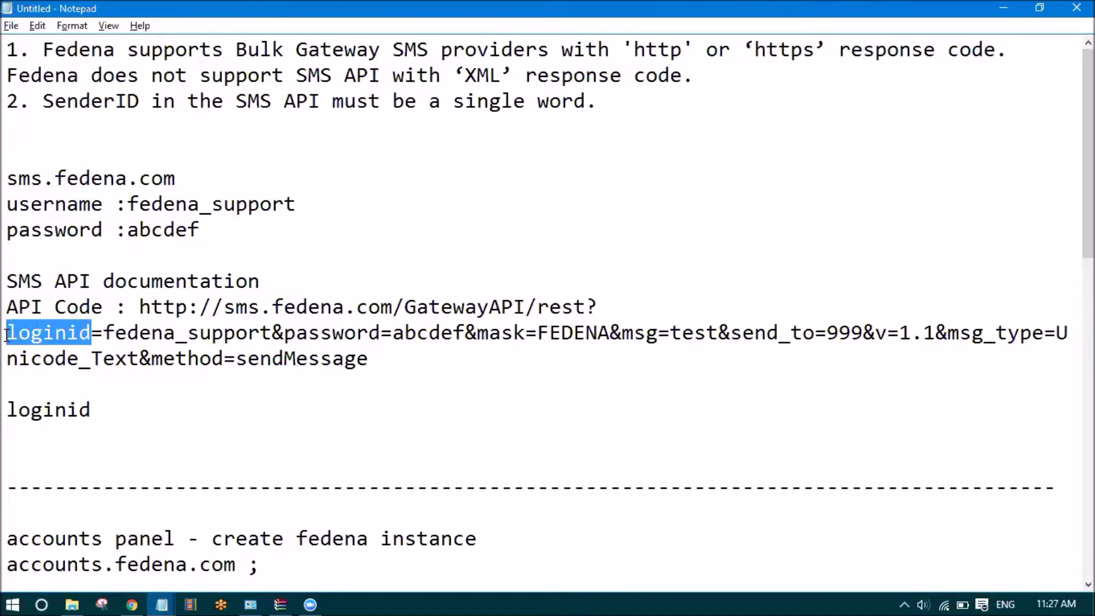
pyautogui.moveTo(284, 333); pyautogui.dragTo(277, 332)
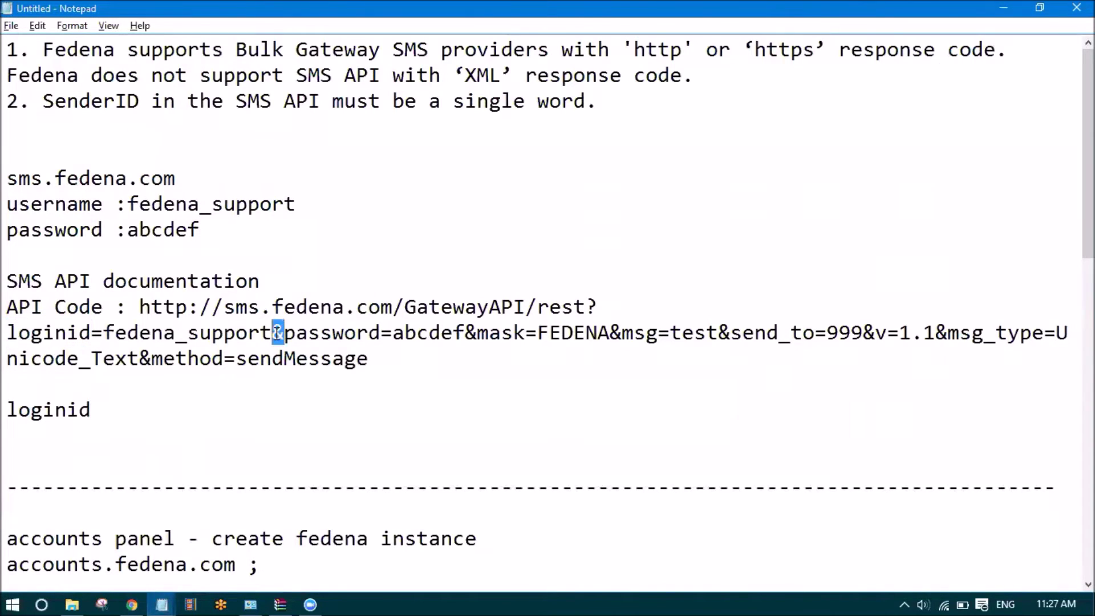
pyautogui.moveTo(381, 333); pyautogui.dragTo(287, 338)
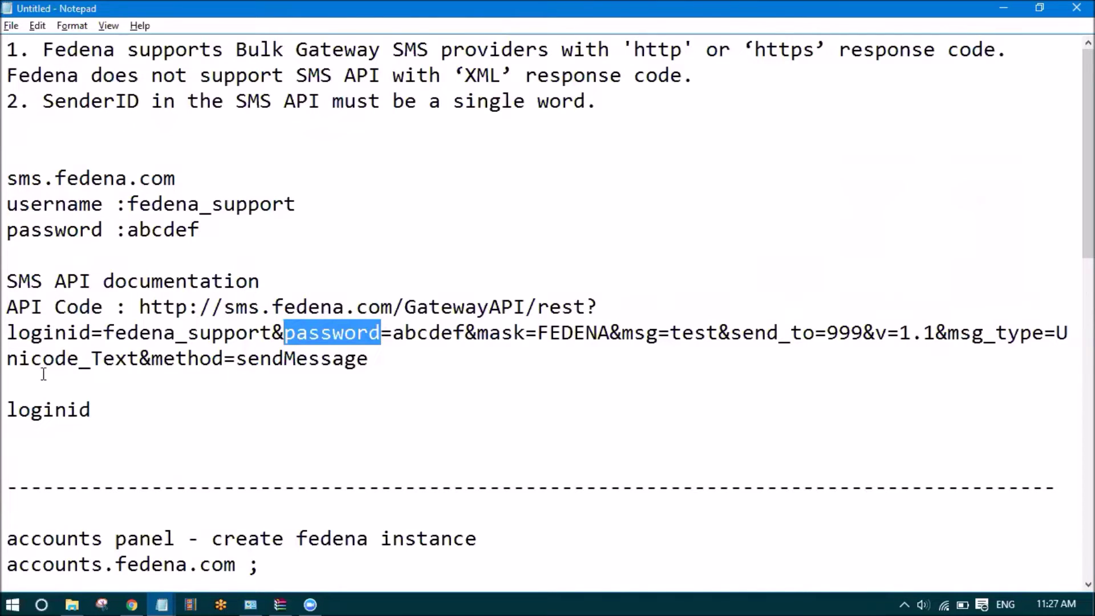
pyautogui.click(69, 334)
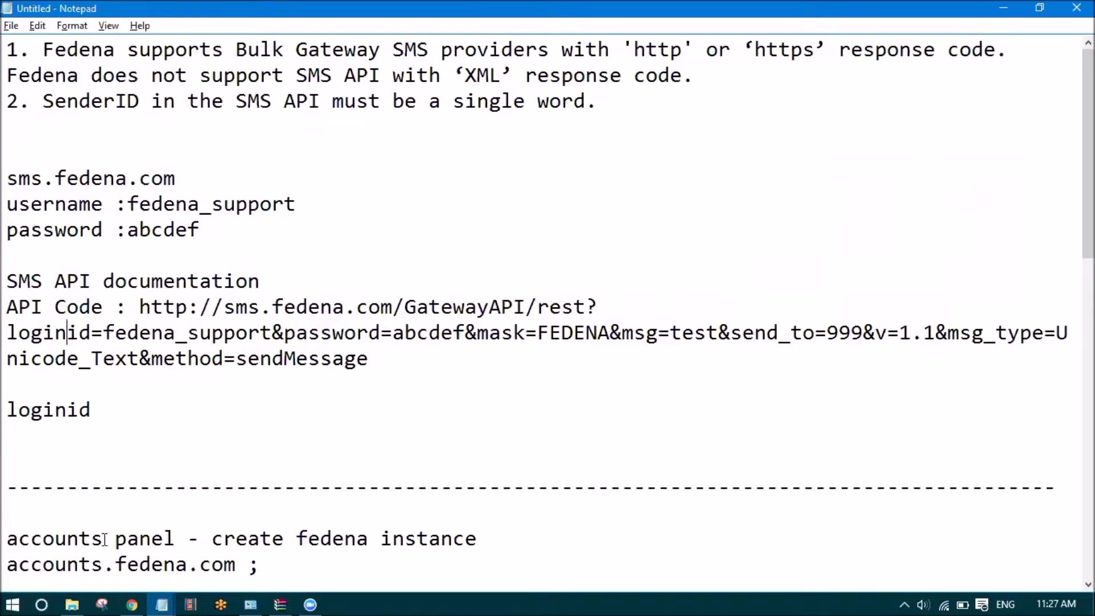
# Return to the SMS package form and point out the Sender name mapping
pyautogui.click(135, 602)
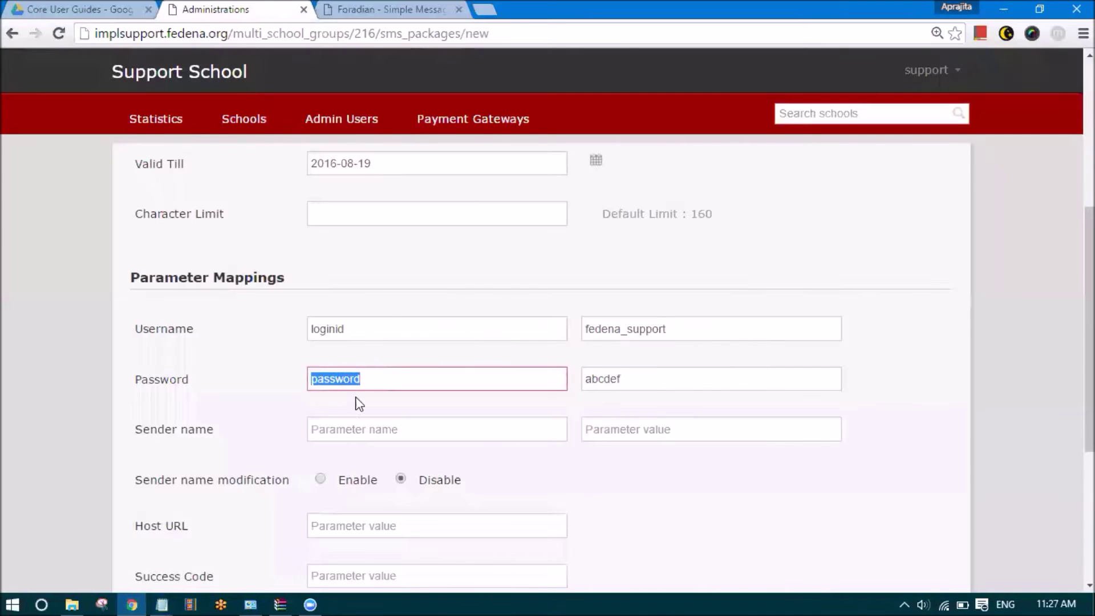
pyautogui.click(338, 381)
pyautogui.click(221, 394)
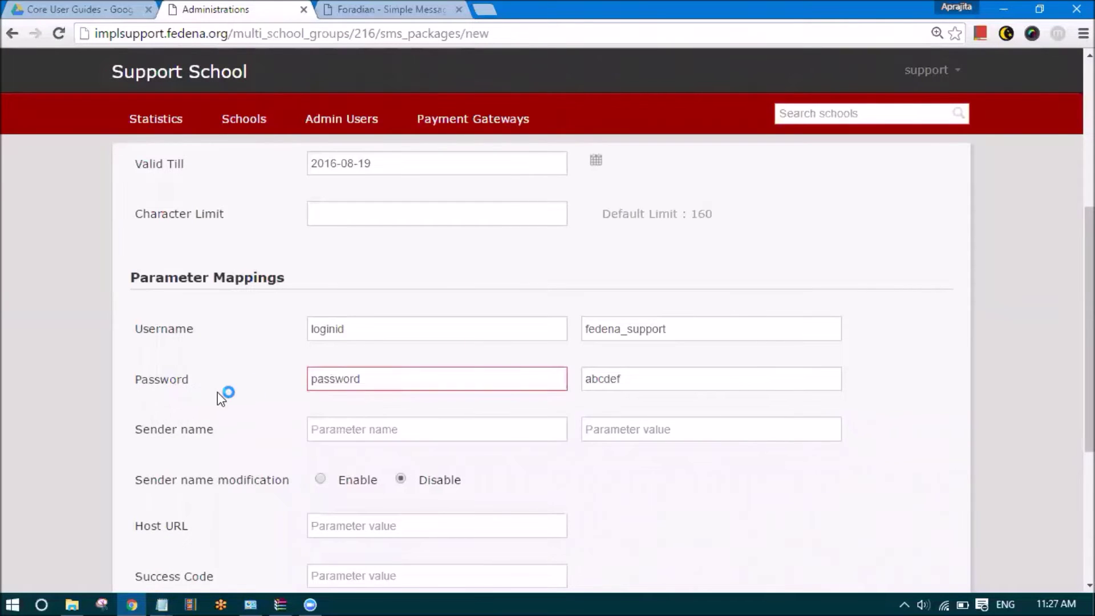
pyautogui.moveTo(229, 428); pyautogui.dragTo(135, 433)
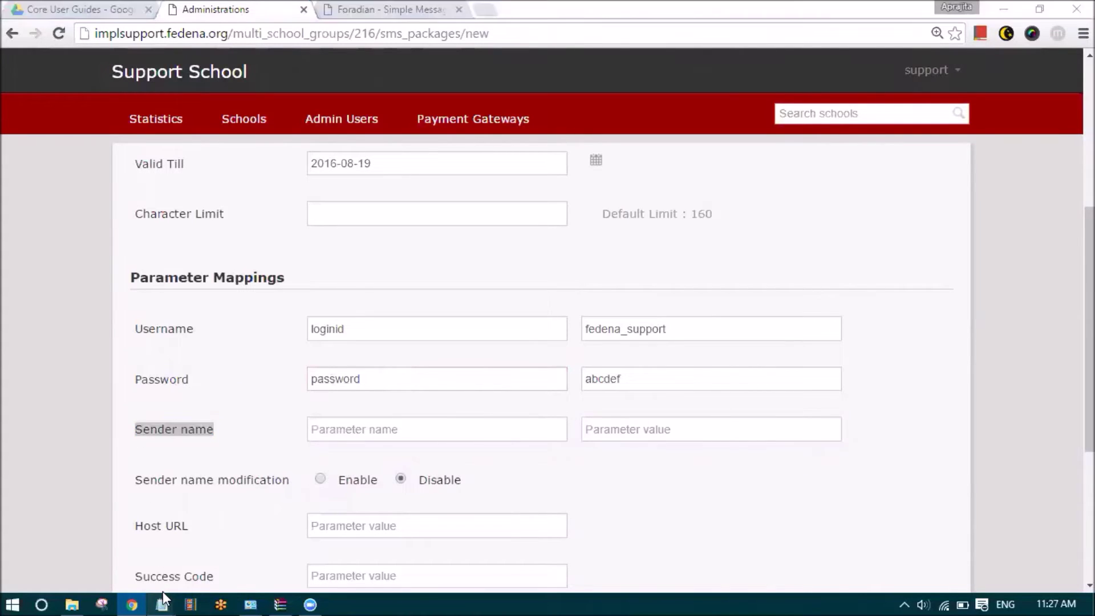
# Set the Sender name parameter name to mask, copied from the API query
pyautogui.moveTo(162, 603)
pyautogui.click(134, 567)
pyautogui.click(477, 332)
pyautogui.click(525, 333)
pyautogui.moveTo(525, 333); pyautogui.dragTo(478, 332)
pyautogui.hotkey('ctrl', 'c')
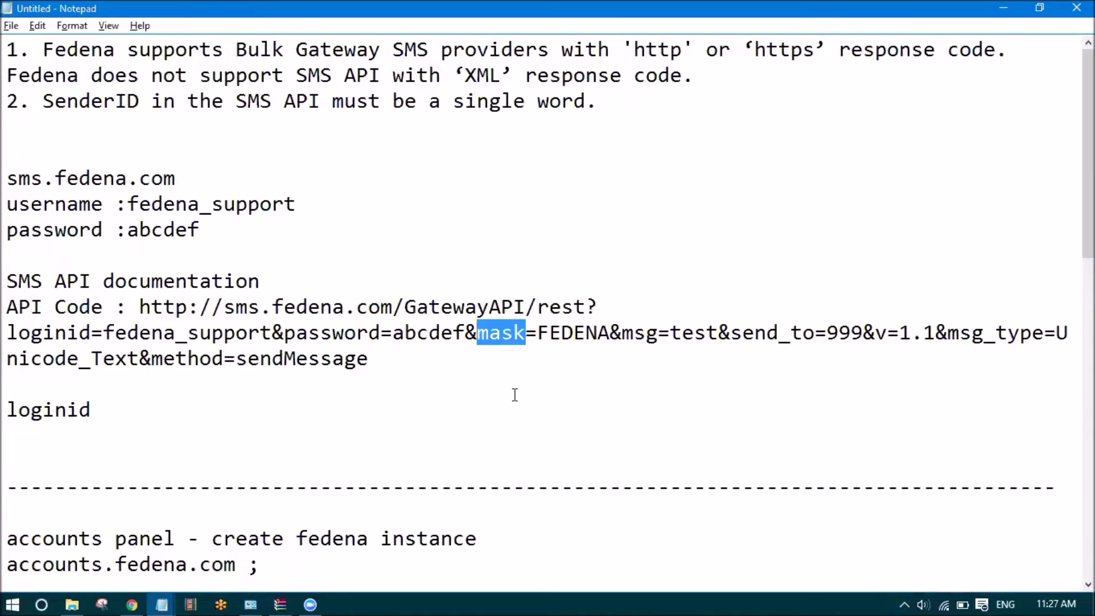
pyautogui.hotkey('alt', 'Tab')
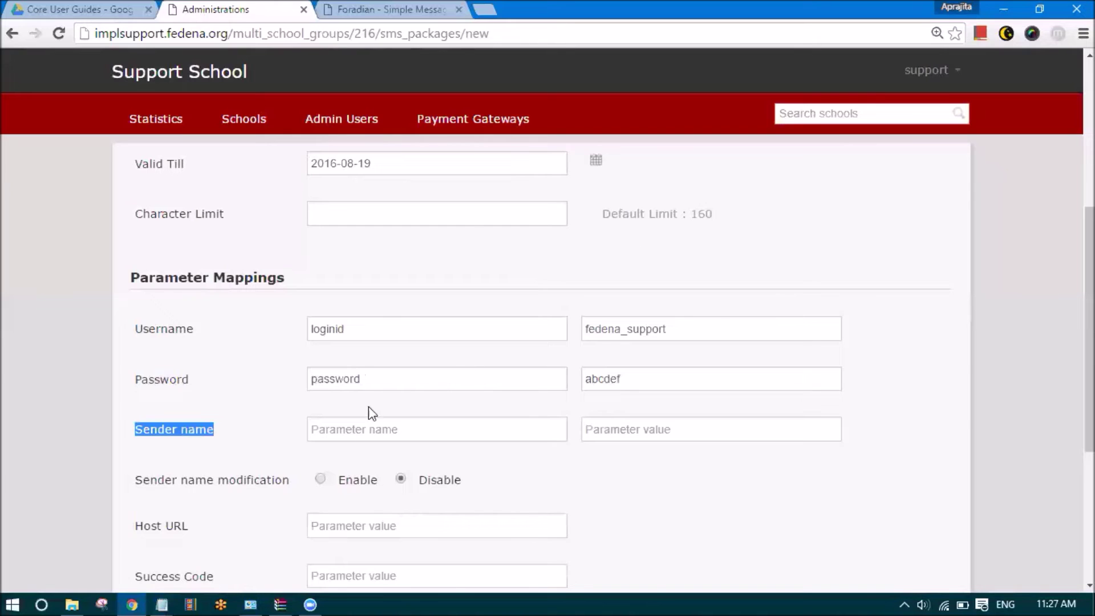
pyautogui.click(349, 433)
pyautogui.hotkey('ctrl', 'v')
pyautogui.press('Tab')
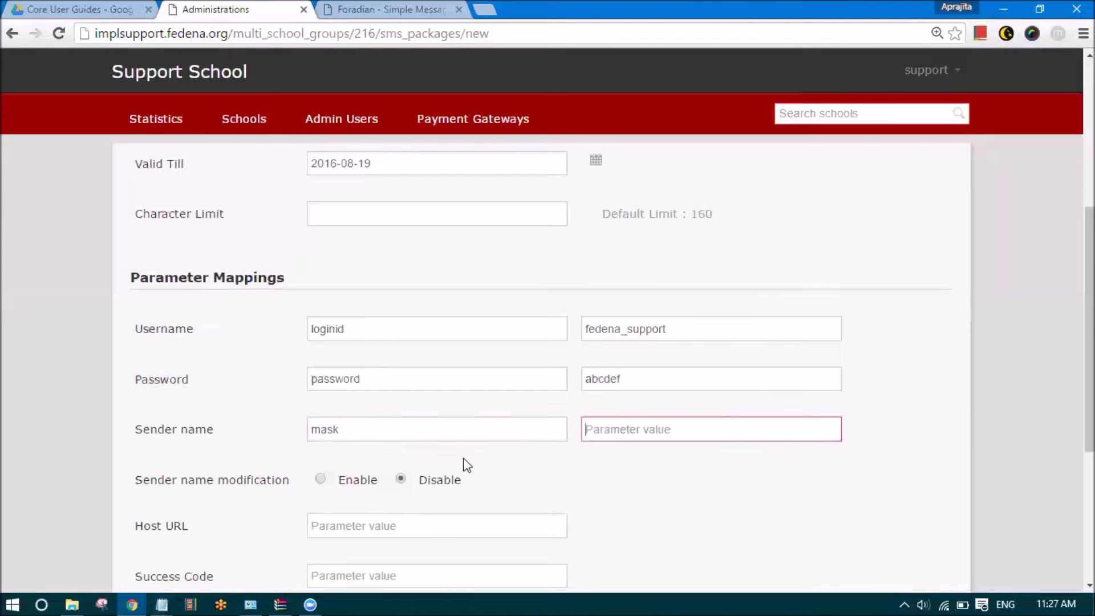
# Copy FEDENA from the API query into the Sender name parameter value
pyautogui.hotkey('alt', 'Tab')
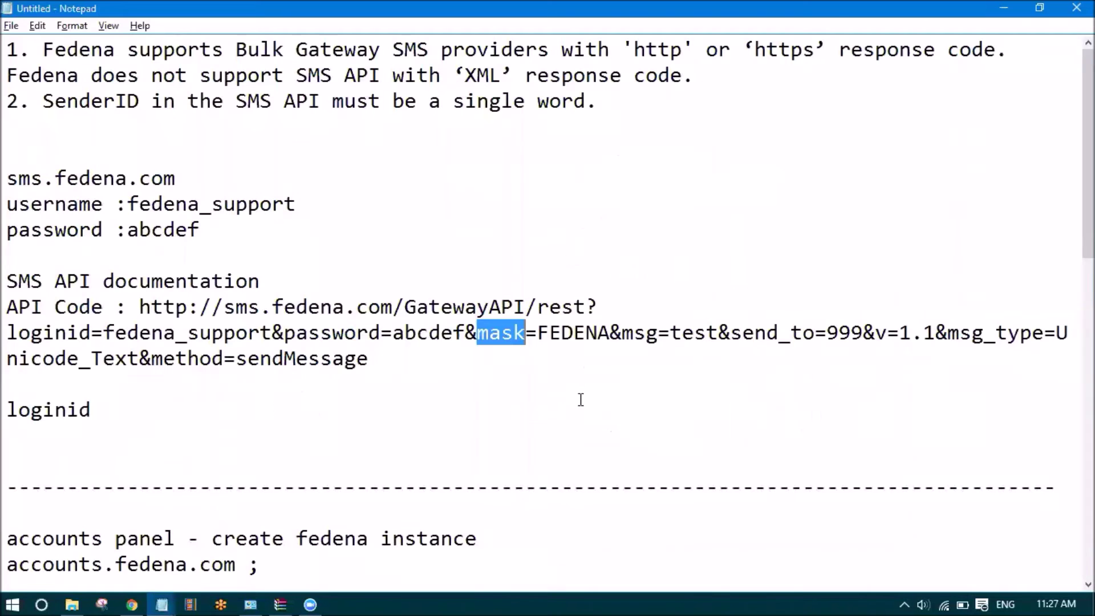
pyautogui.moveTo(537, 333); pyautogui.dragTo(609, 333)
pyautogui.hotkey('ctrl', 'c')
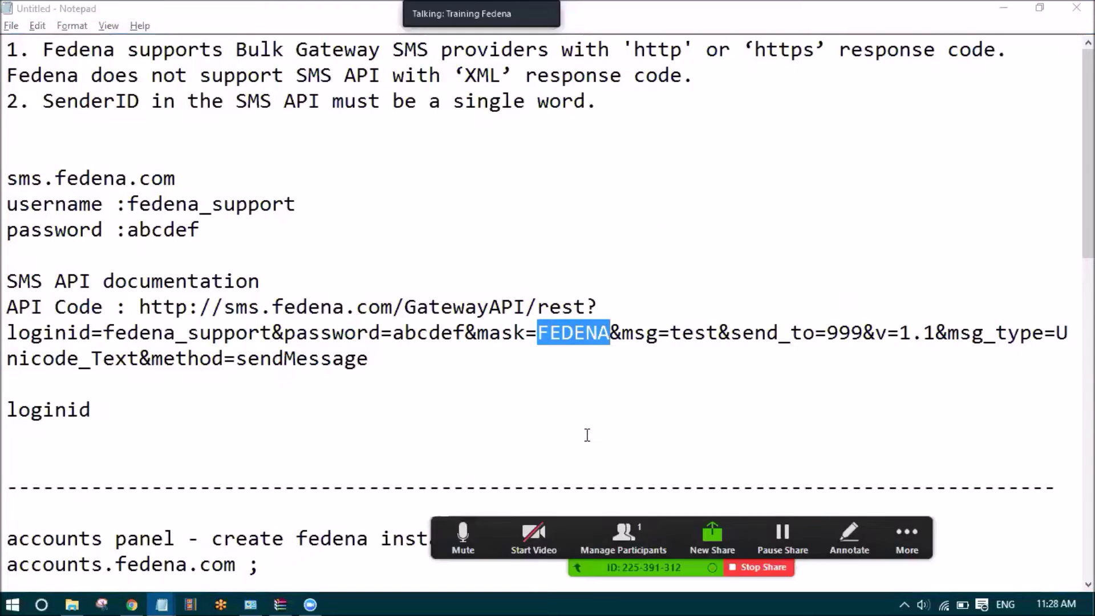
pyautogui.hotkey('alt', 'Tab')
pyautogui.hotkey('ctrl', 'v')
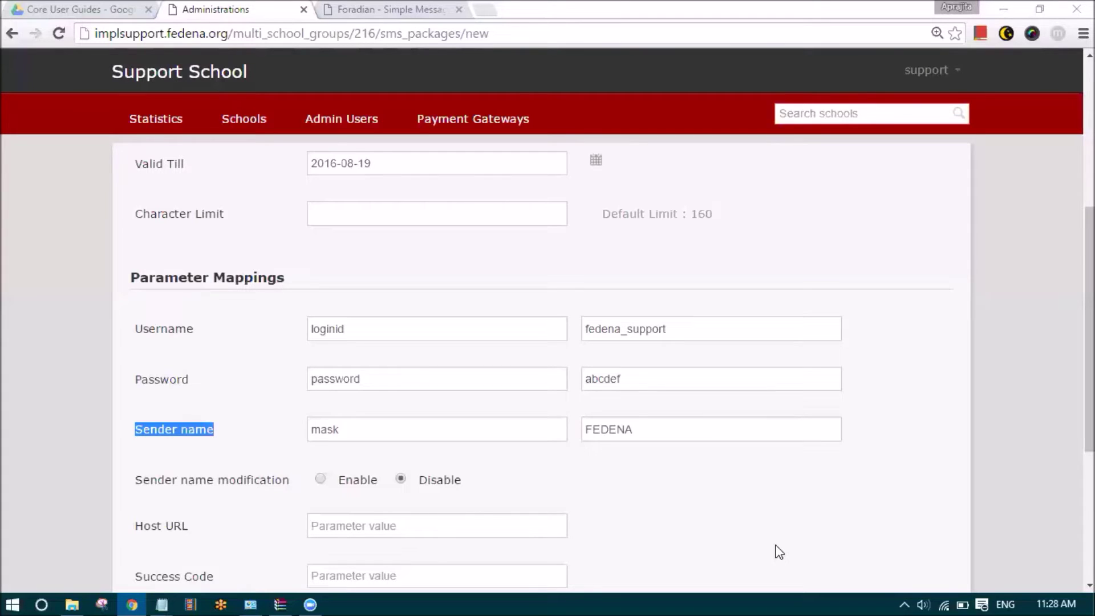
pyautogui.moveTo(631, 430); pyautogui.dragTo(567, 438)
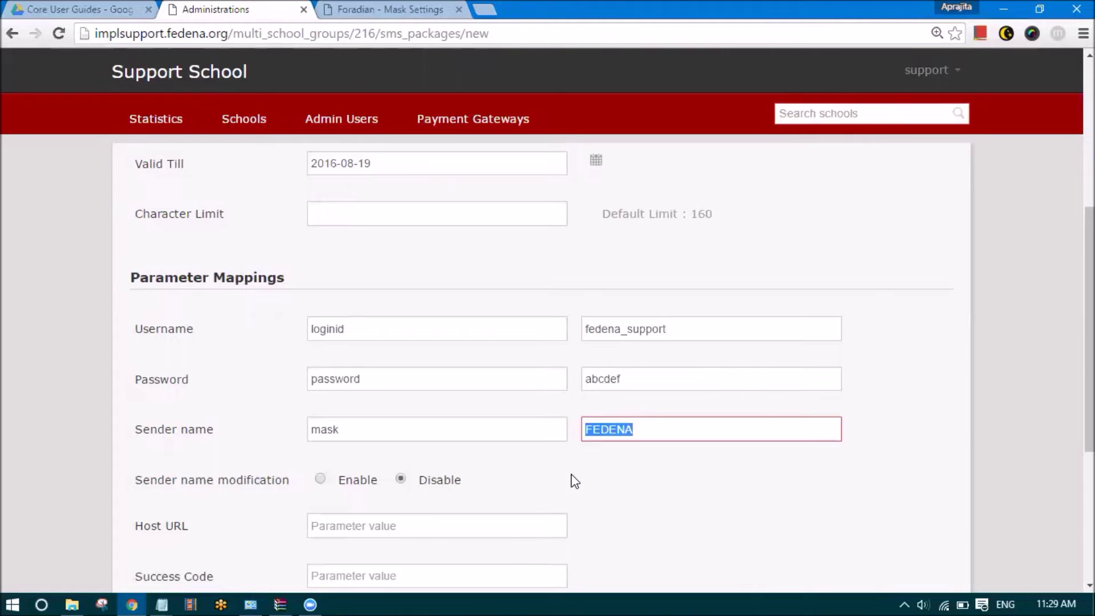
# Open the Schools list in a new browser tab
pyautogui.click(660, 433)
pyautogui.moveTo(659, 434); pyautogui.dragTo(576, 430)
pyautogui.click(530, 482)
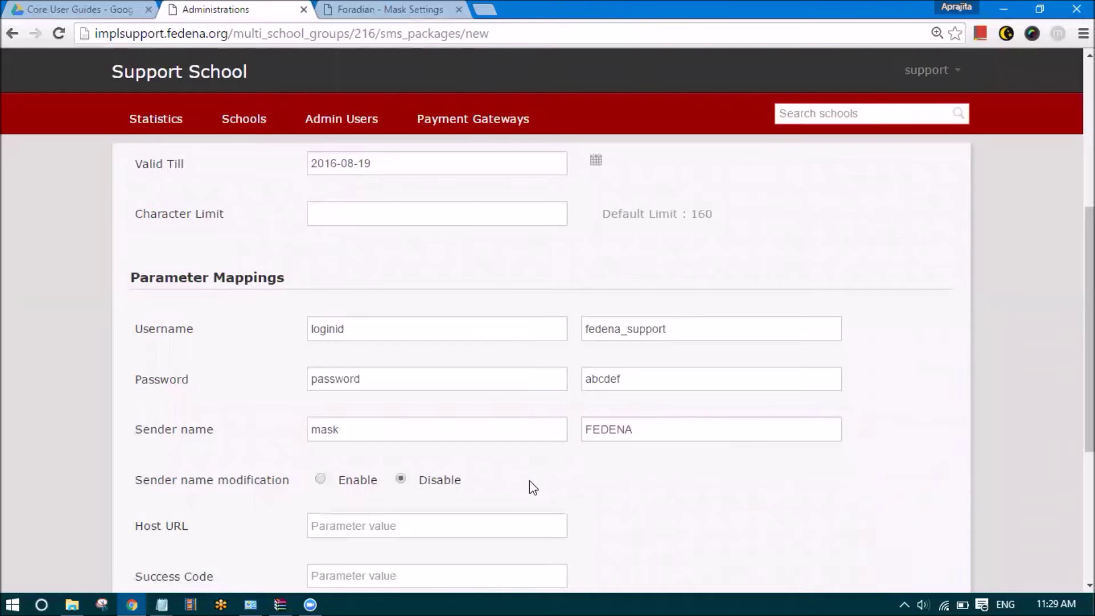
pyautogui.scroll(-2, 533, 485)
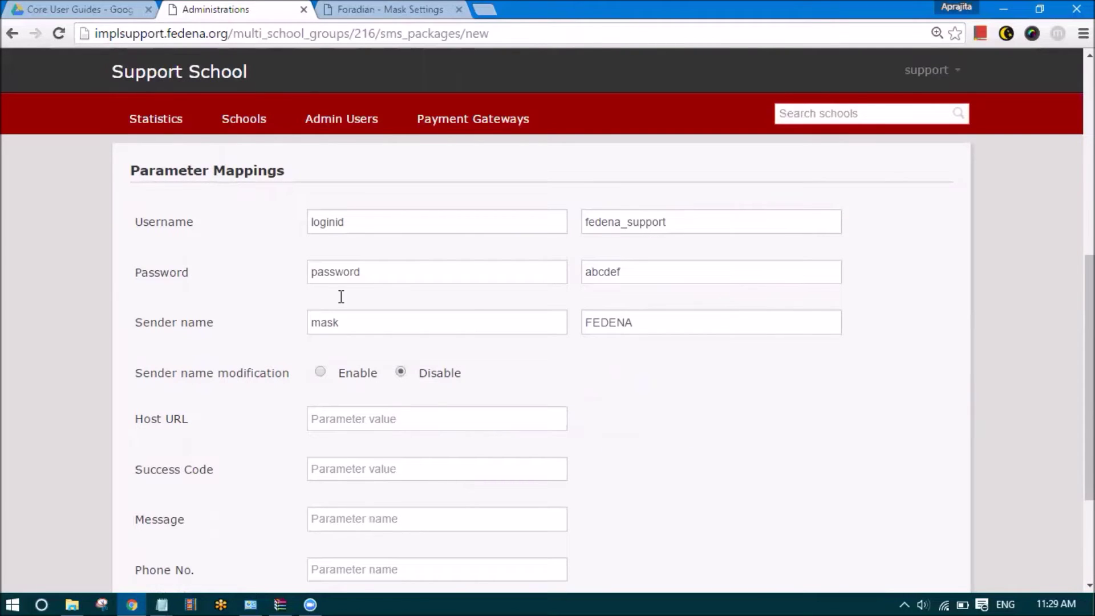
pyautogui.rightClick(260, 121)
pyautogui.click(319, 122)
pyautogui.click(354, 10)
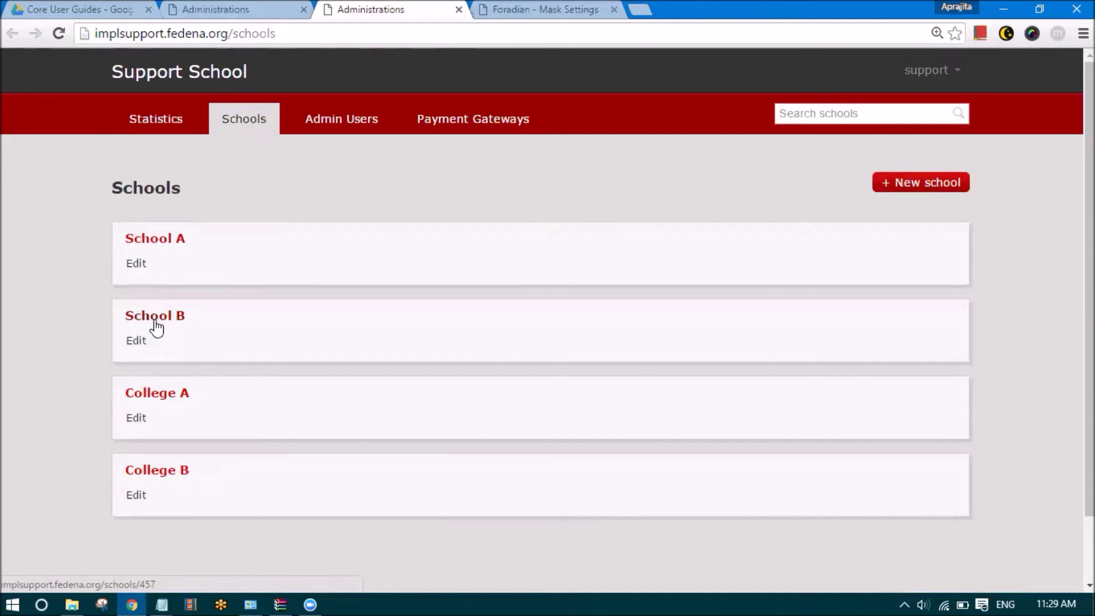
# Back on the SMS package tab, set Sender name modification to Enable
pyautogui.click(245, 5)
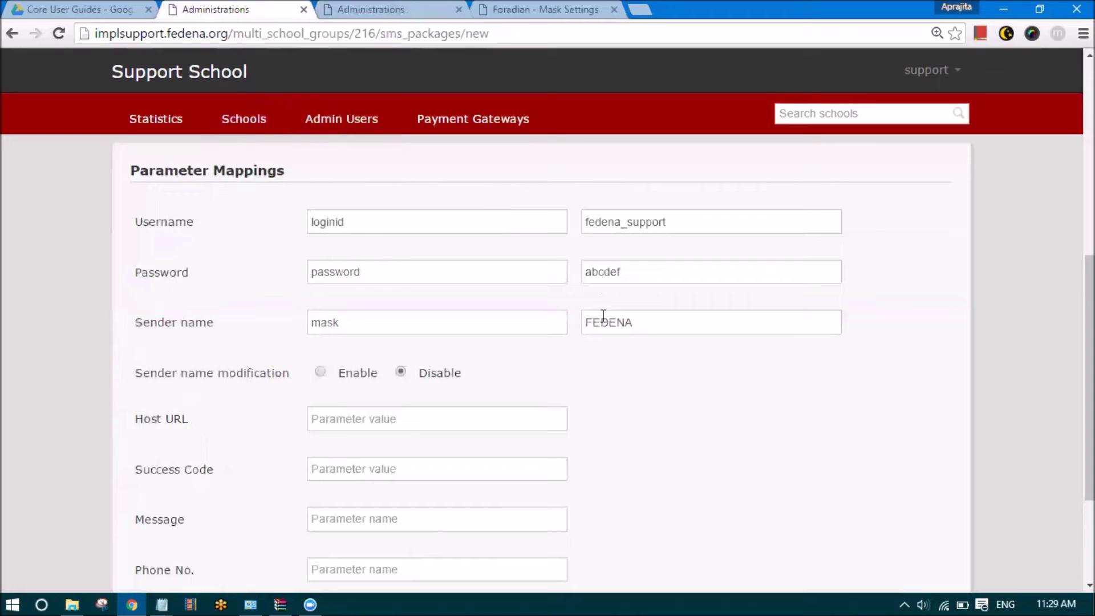
pyautogui.moveTo(641, 321); pyautogui.dragTo(574, 320)
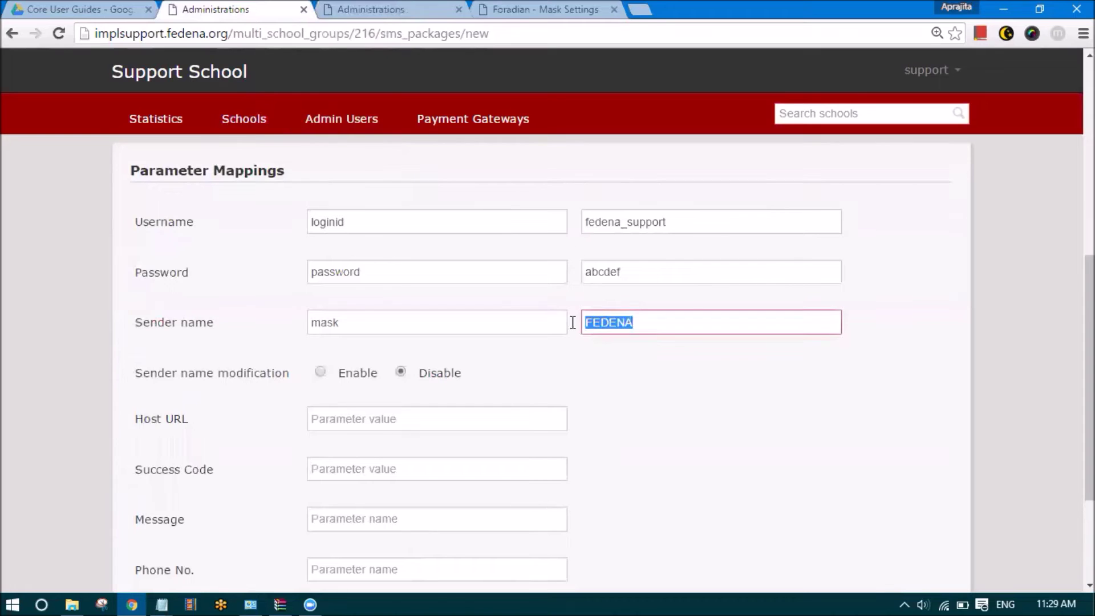
pyautogui.click(641, 332)
pyautogui.click(320, 372)
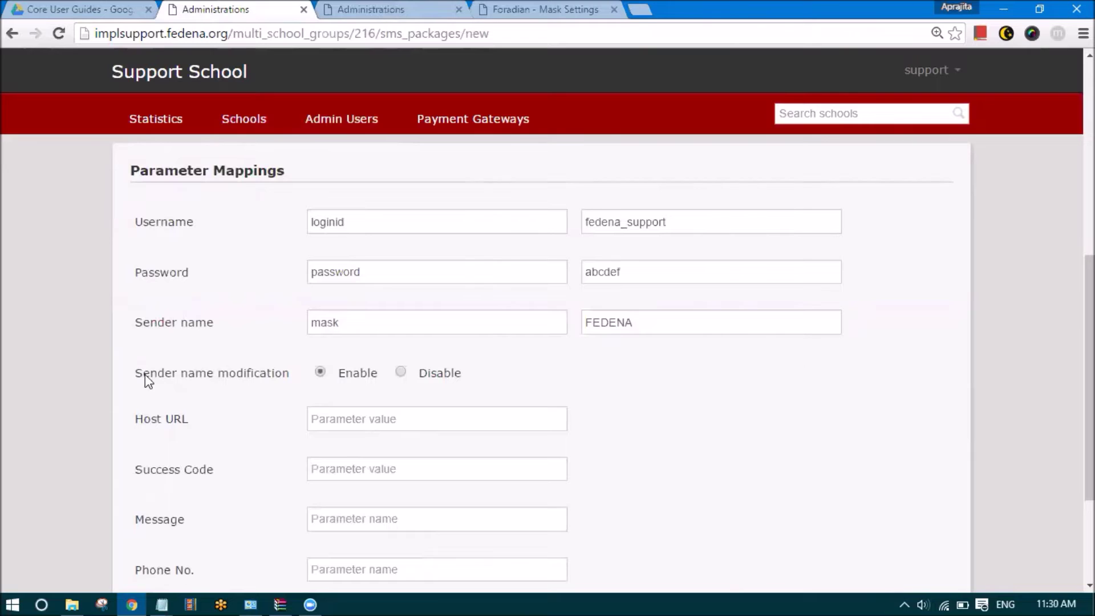
# Switch Sender name modification from Enable back to Disable, keeping the mask/FEDENA mapping
pyautogui.moveTo(340, 373); pyautogui.dragTo(374, 375)
pyautogui.moveTo(648, 325); pyautogui.dragTo(584, 330)
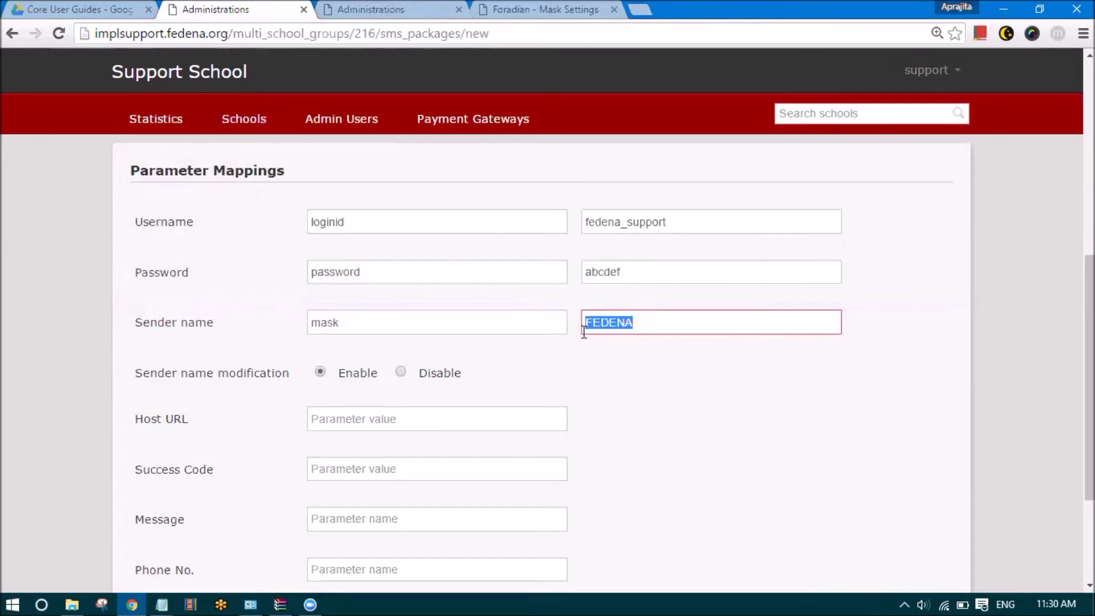
pyautogui.moveTo(338, 377); pyautogui.dragTo(378, 379)
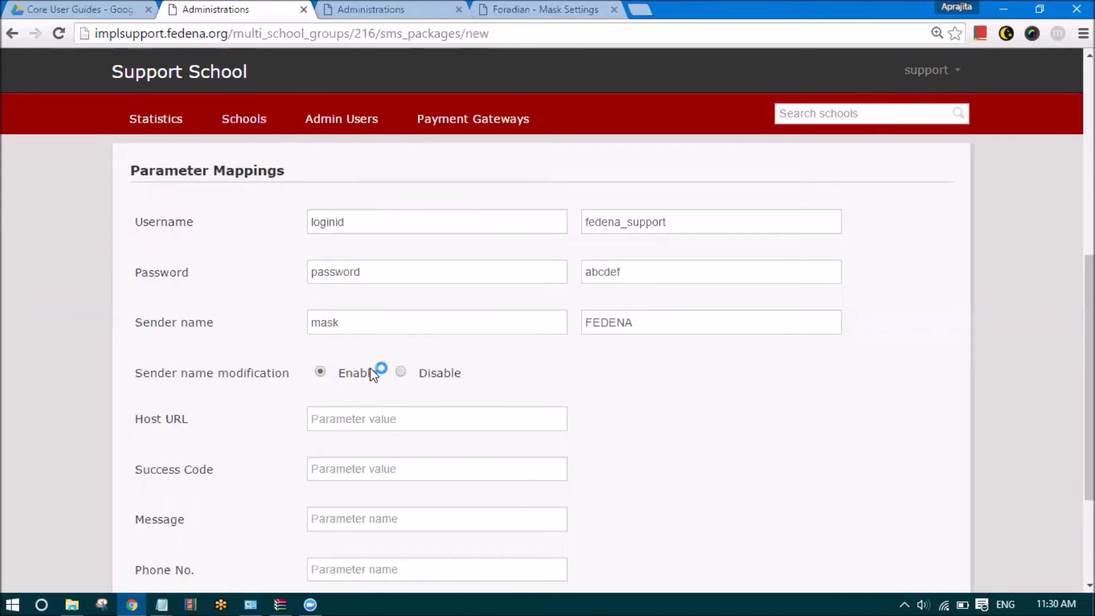
pyautogui.click(402, 373)
pyautogui.moveTo(632, 322); pyautogui.dragTo(592, 321)
pyautogui.click(641, 323)
pyautogui.click(589, 378)
pyautogui.moveTo(135, 380); pyautogui.dragTo(212, 383)
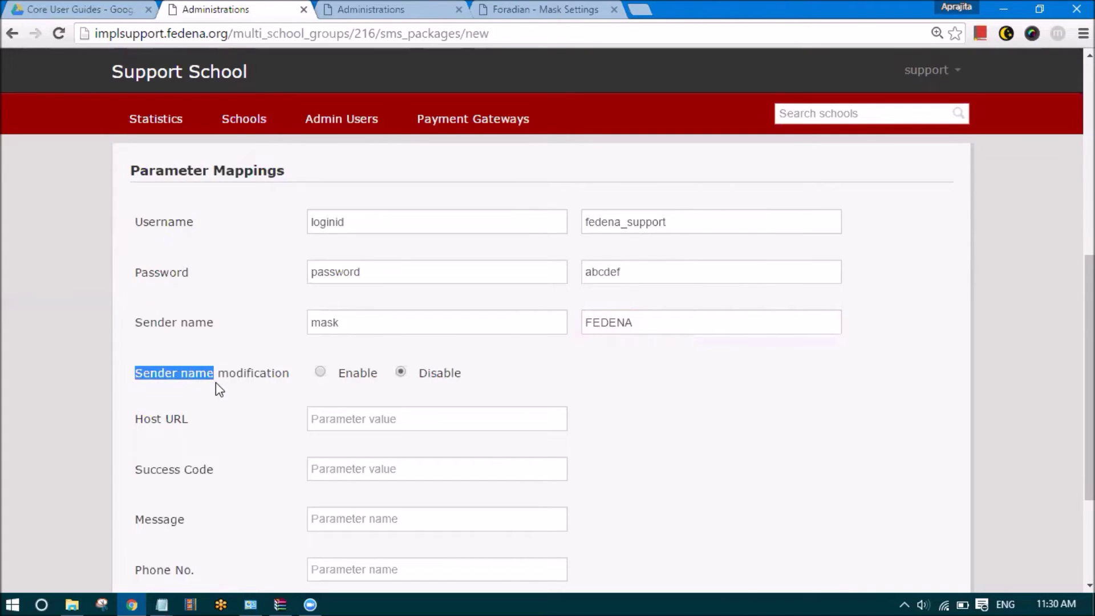
pyautogui.click(534, 11)
pyautogui.hotkey('ctrl', '-')
pyautogui.hotkey('ctrl', '-')
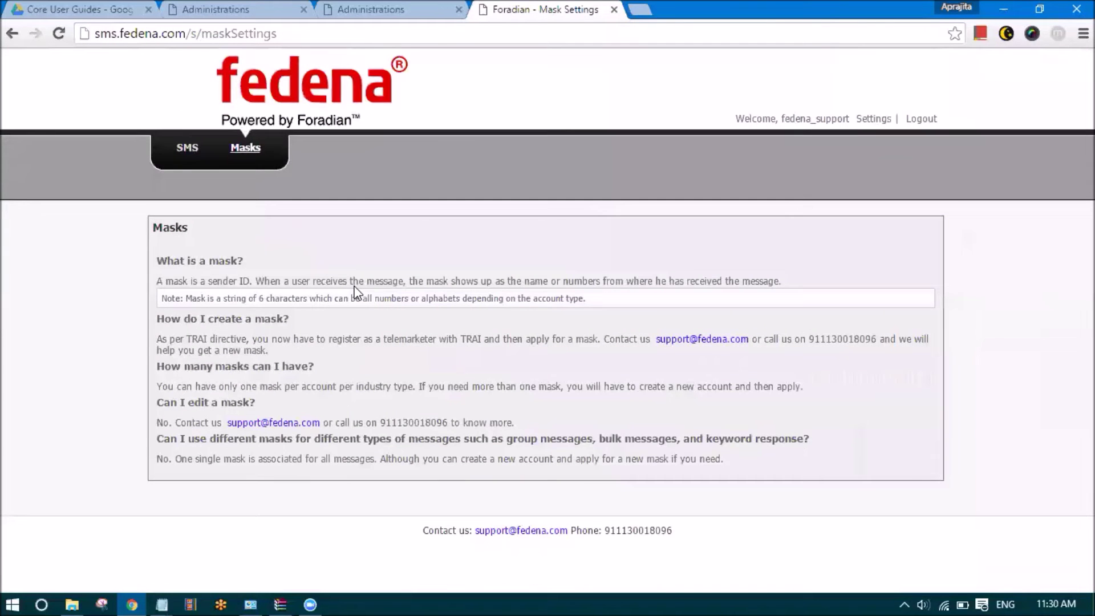
pyautogui.click(242, 152)
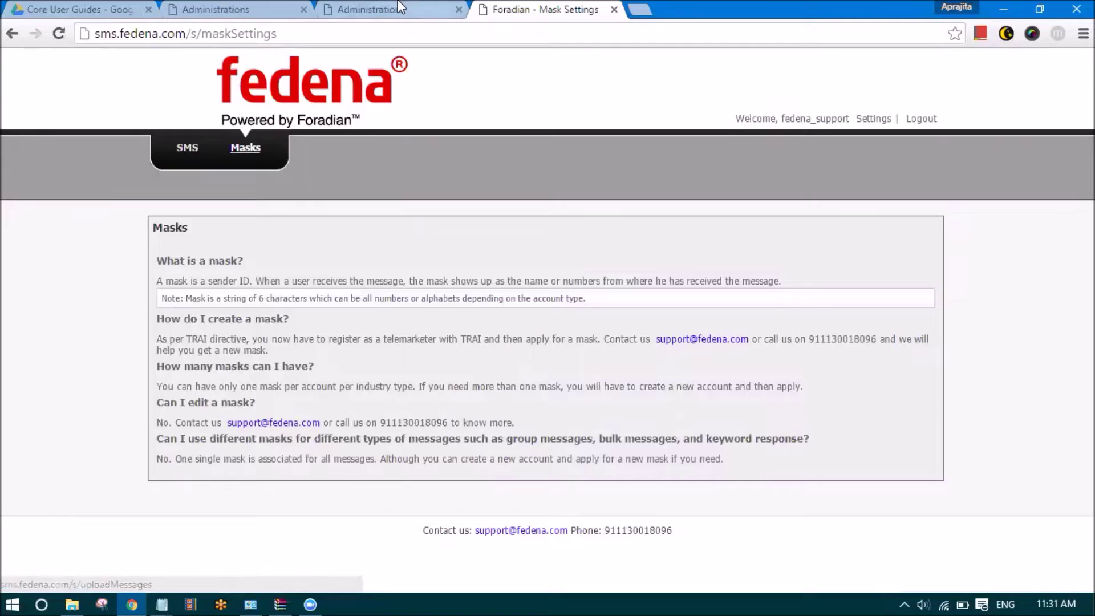
pyautogui.hotkey('ctrl', 'shift', 'Tab')
pyautogui.hotkey('ctrl', 'shift', 'Tab')
pyautogui.doubleClick(348, 324)
pyautogui.press('Tab')
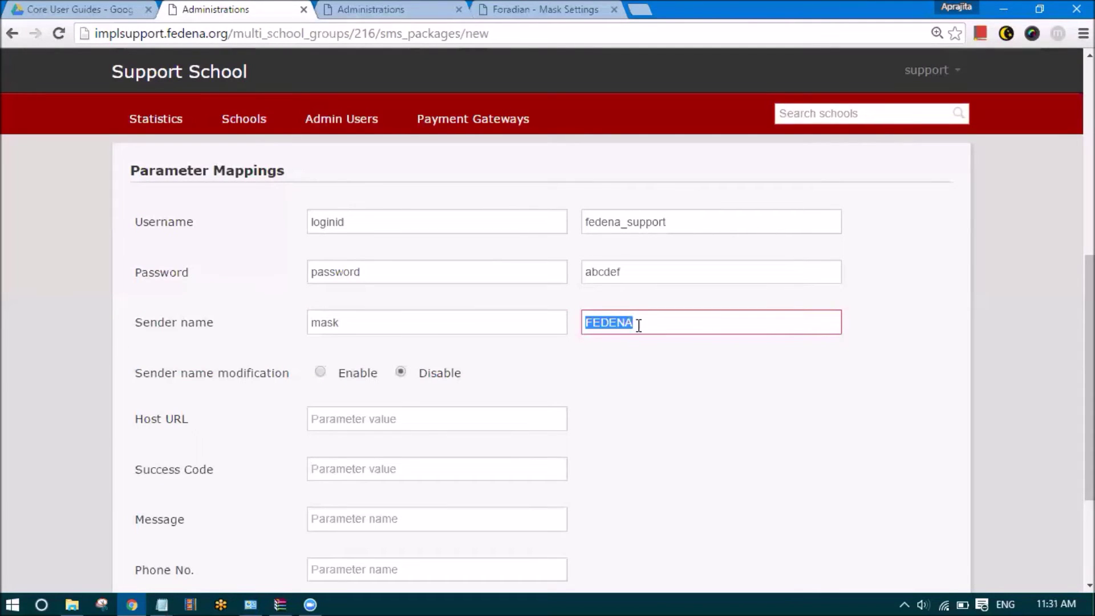
pyautogui.click(640, 325)
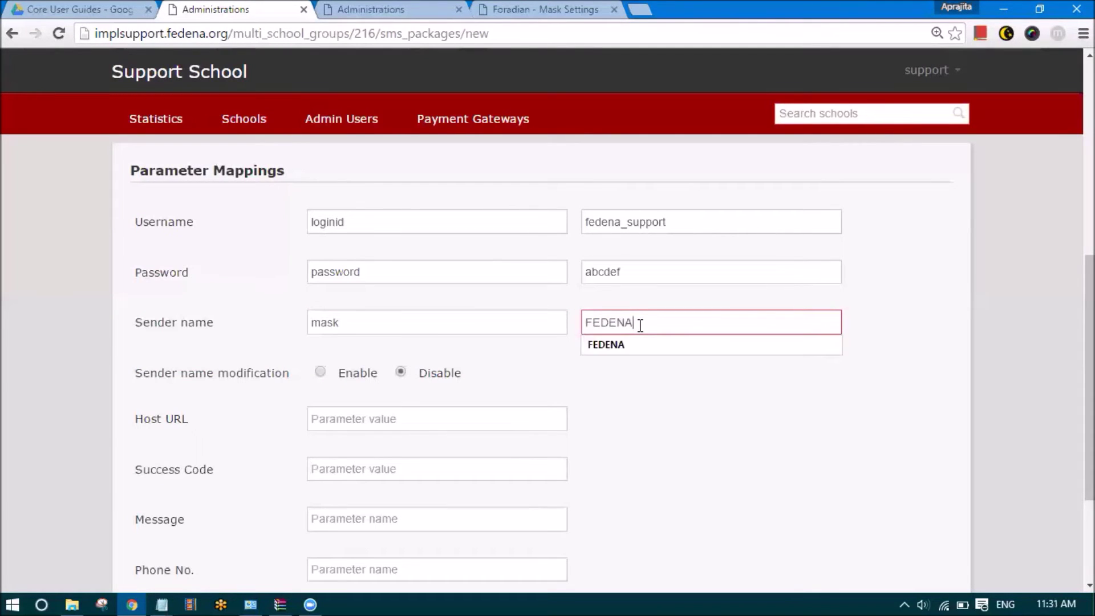
pyautogui.click(321, 373)
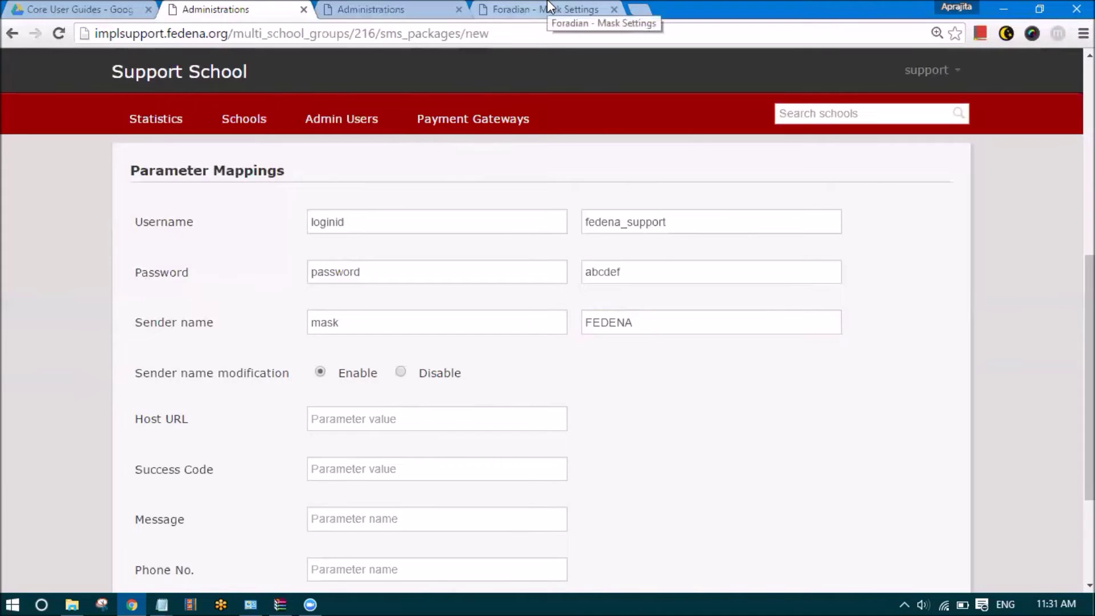
pyautogui.click(400, 373)
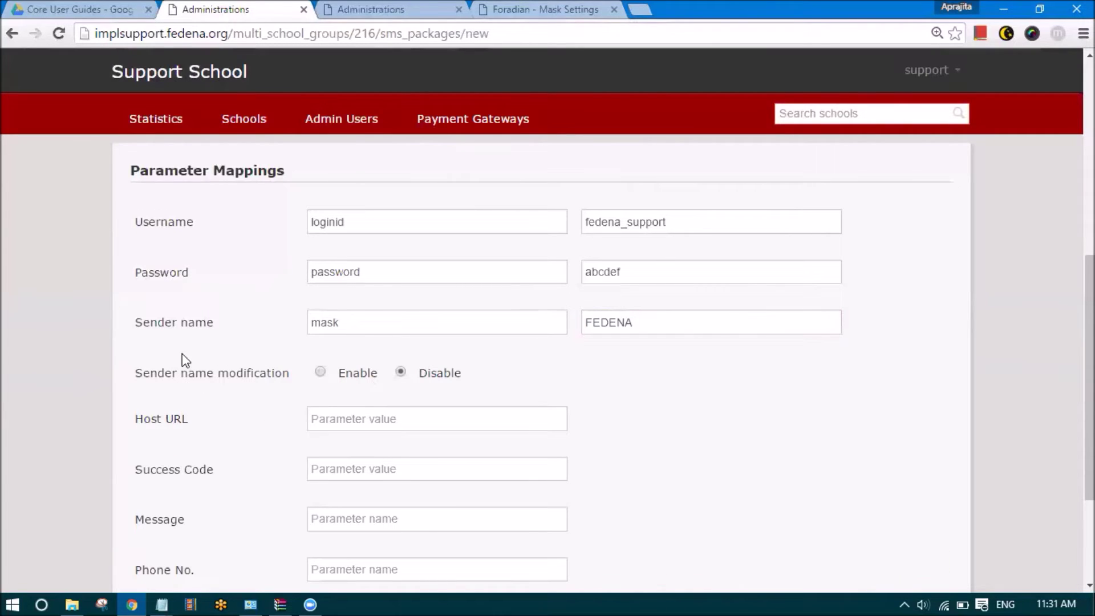
pyautogui.scroll(-2, 183, 359)
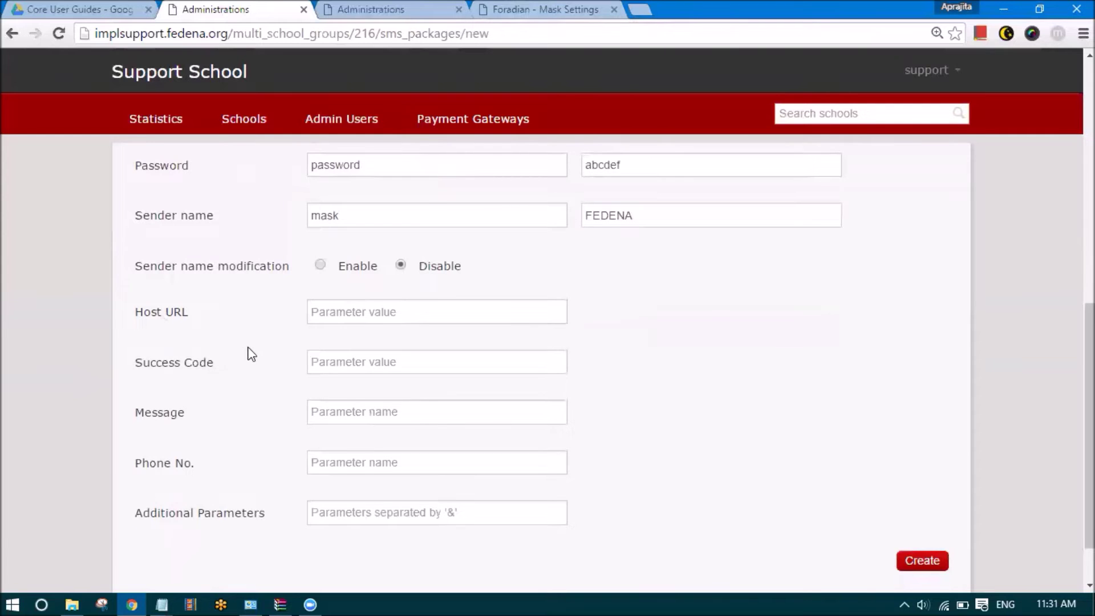
pyautogui.scroll(1, 243, 350)
pyautogui.moveTo(161, 593)
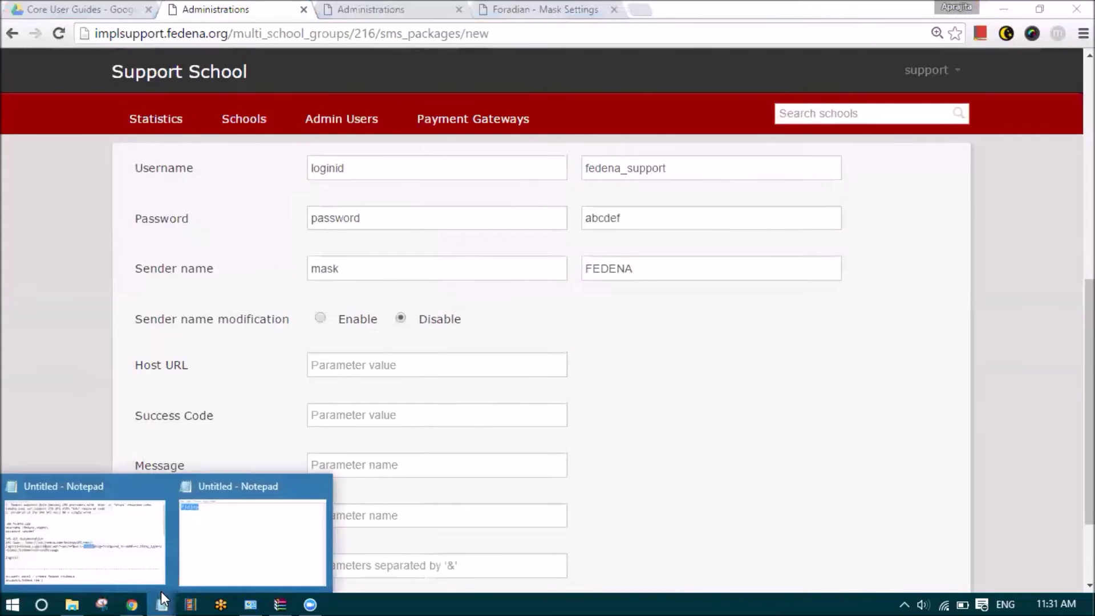
pyautogui.click(85, 536)
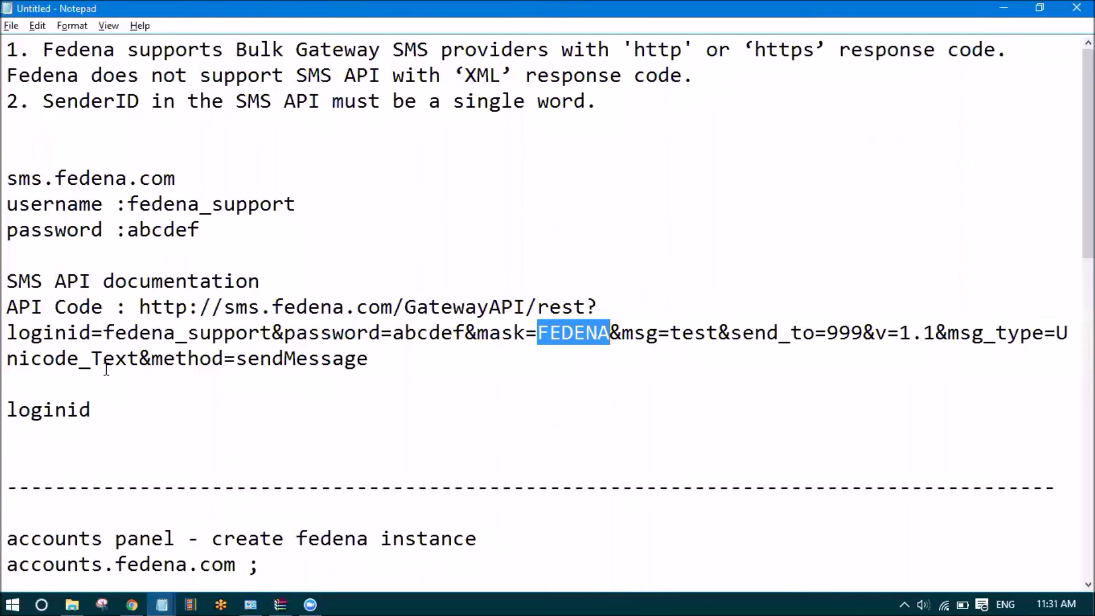
pyautogui.click(1004, 8)
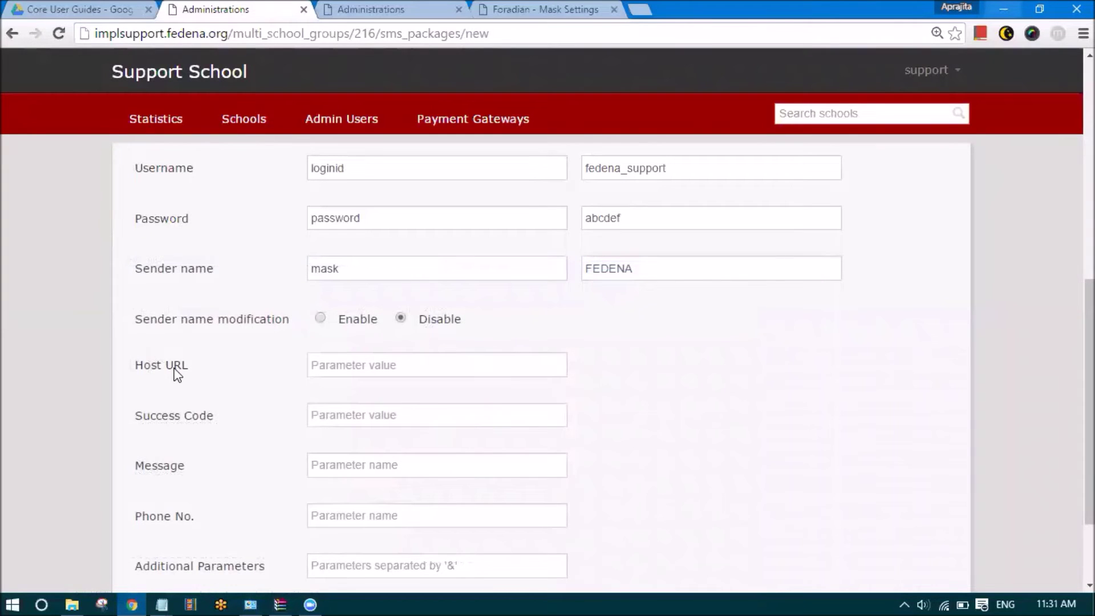
pyautogui.moveTo(166, 590)
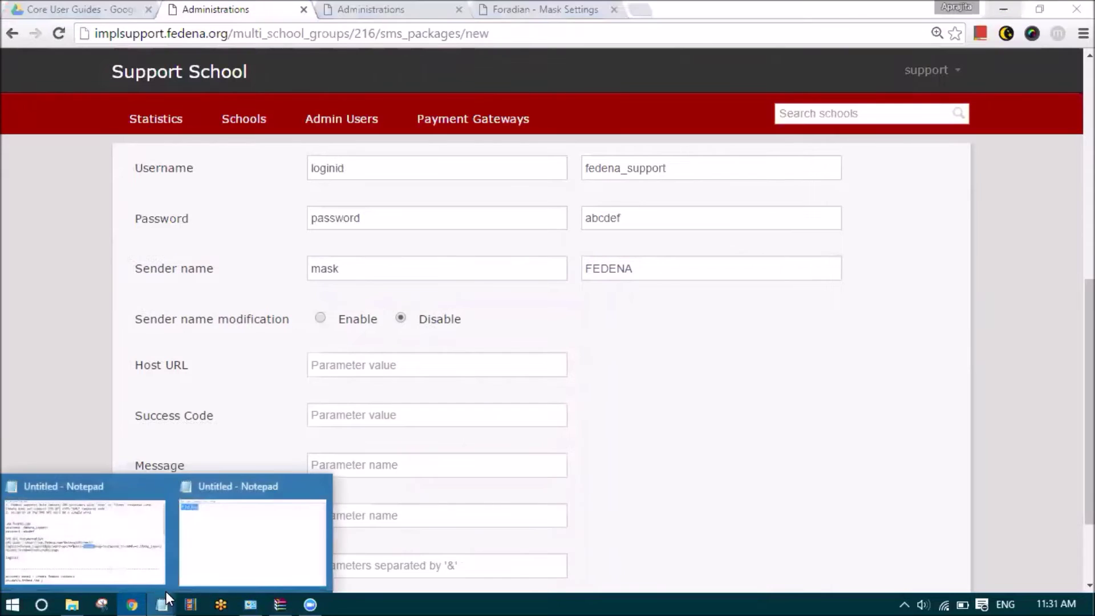
pyautogui.click(81, 528)
pyautogui.moveTo(587, 307); pyautogui.dragTo(139, 308)
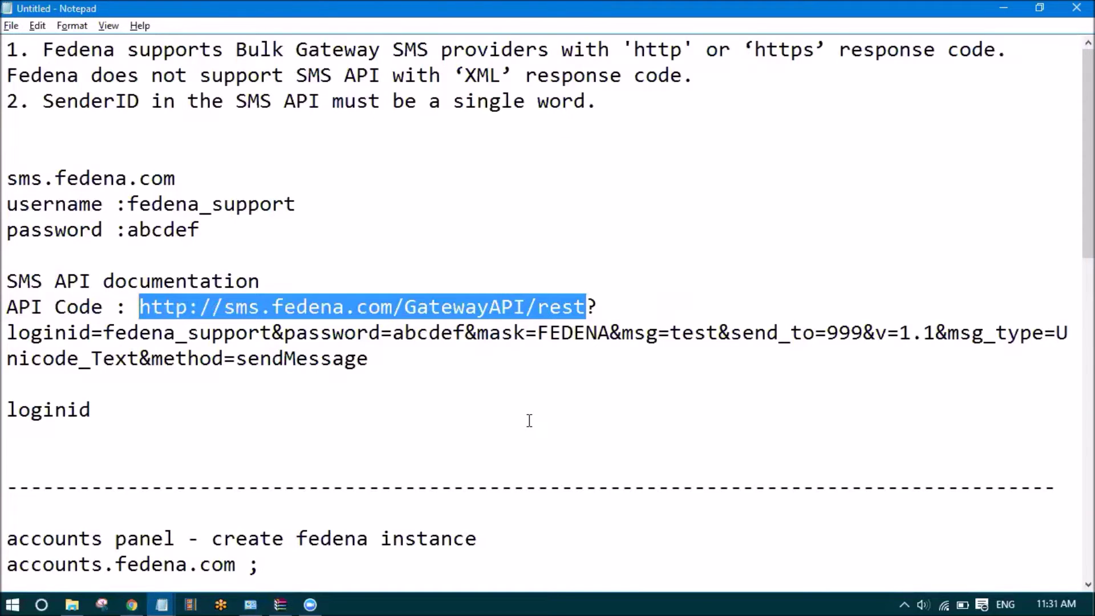
pyautogui.hotkey('ctrl', 'c')
pyautogui.hotkey('alt', 'Tab')
pyautogui.click(354, 368)
pyautogui.hotkey('ctrl', 'v')
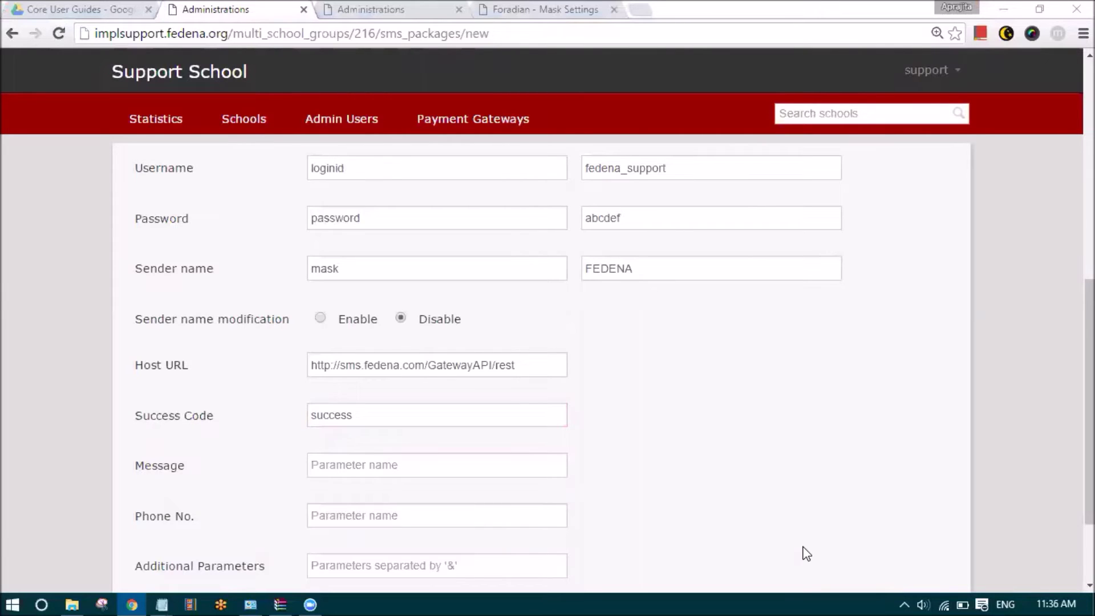
pyautogui.scroll(-2, 423, 254)
# Select and copy the word 'success' from the API notes
pyautogui.click(349, 344)
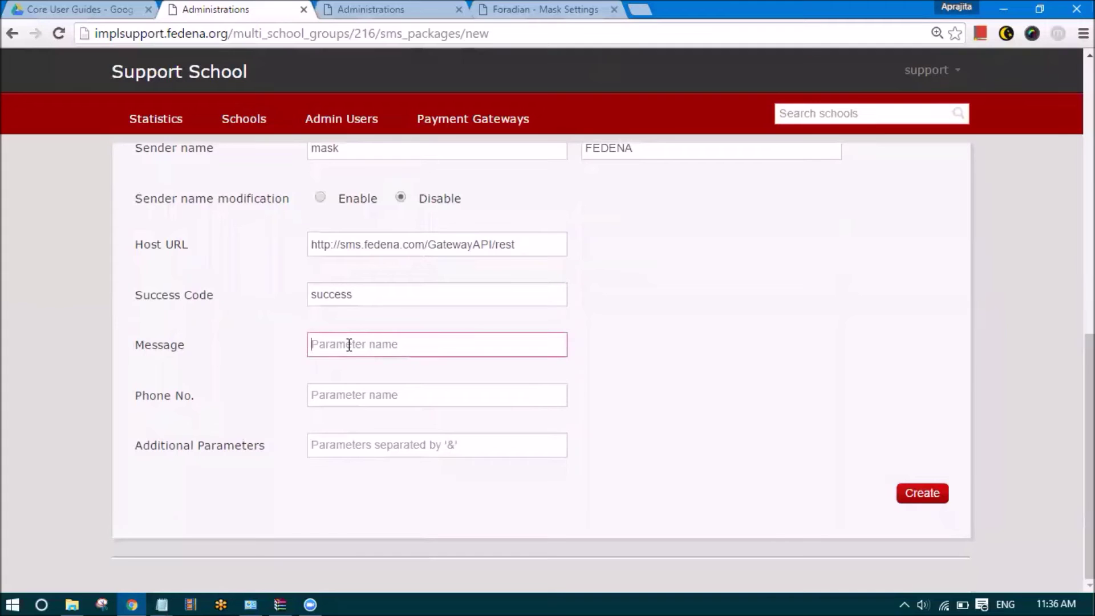
pyautogui.moveTo(372, 297); pyautogui.dragTo(322, 294)
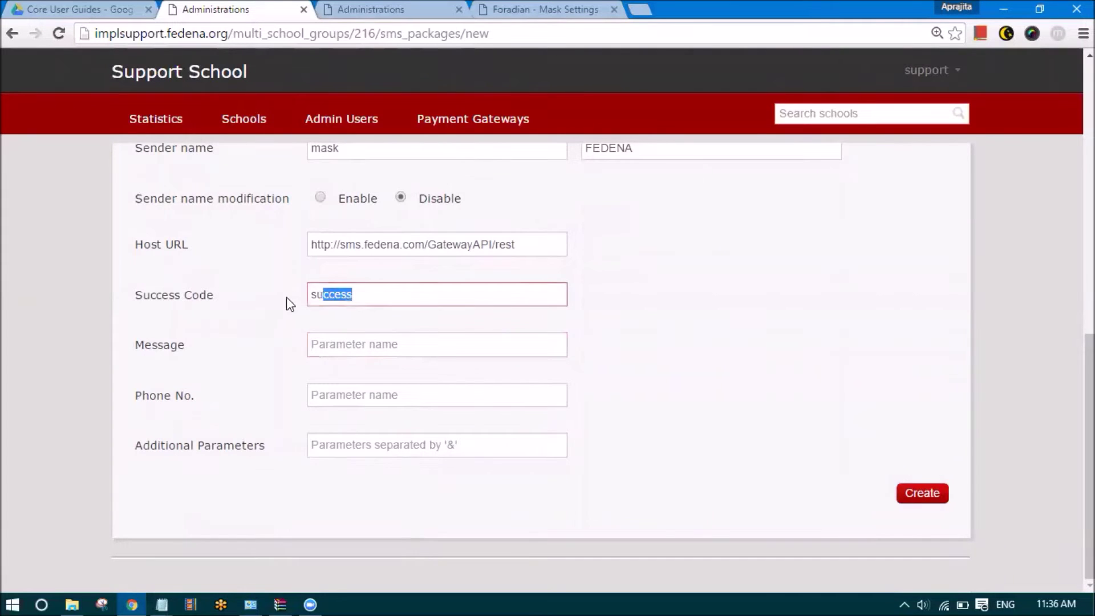
pyautogui.click(353, 344)
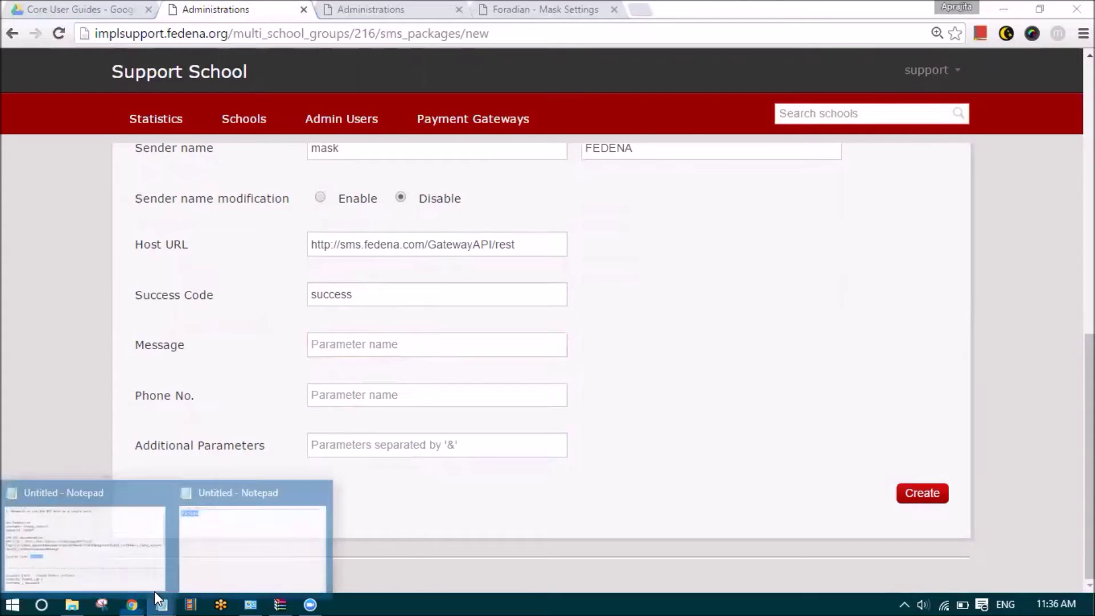
pyautogui.click(112, 560)
pyautogui.scroll(1, 165, 367)
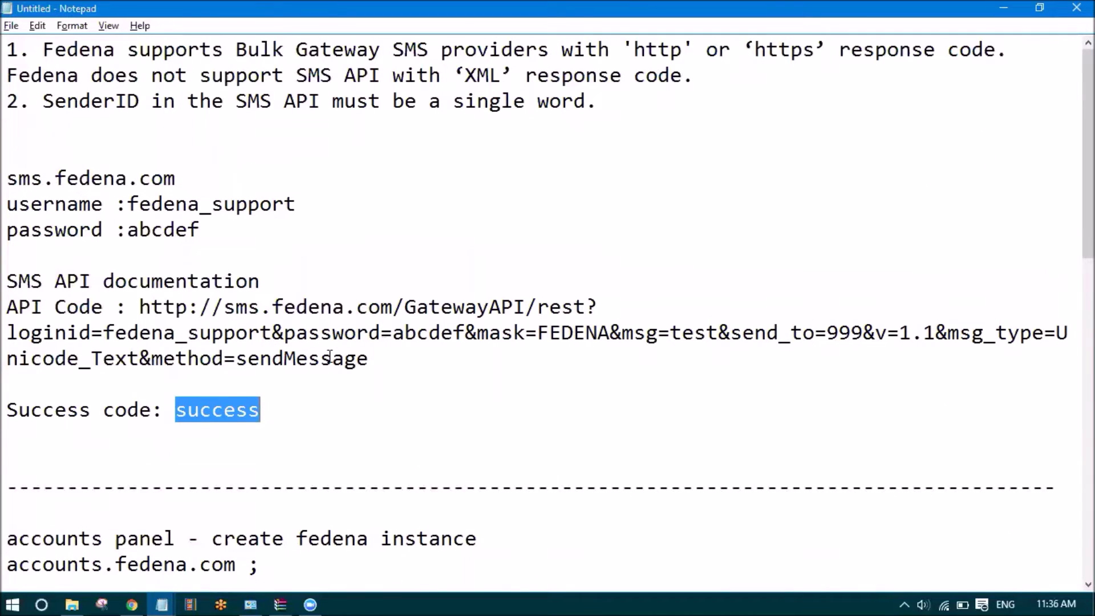
pyautogui.click(204, 406)
pyautogui.moveTo(174, 410); pyautogui.dragTo(303, 414)
pyautogui.click(305, 415)
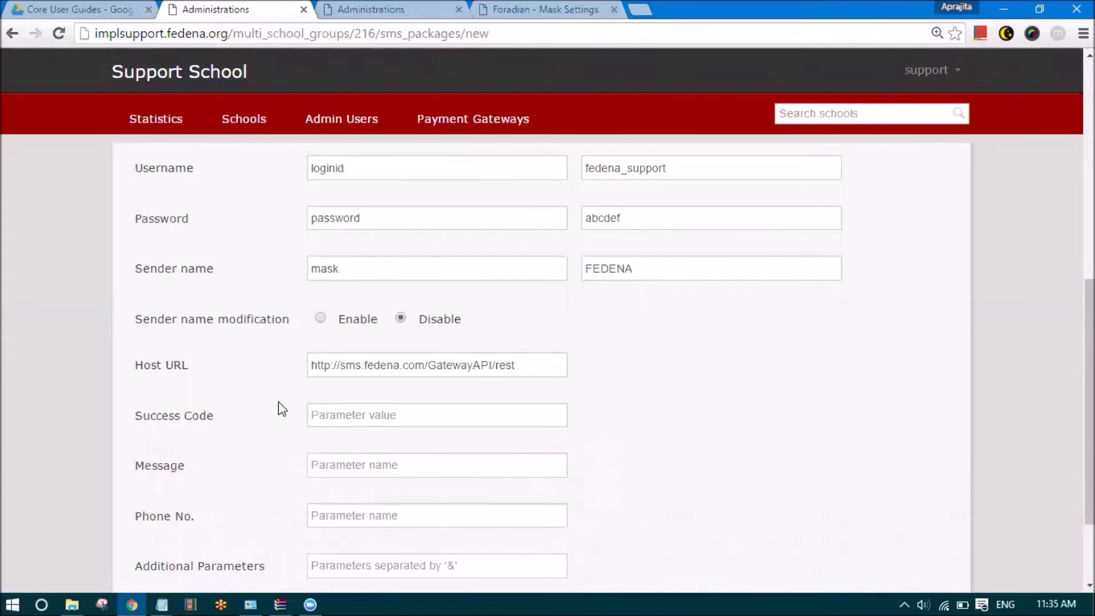
# Enter success as the SMS package's Success Code
pyautogui.click(338, 415)
pyautogui.hotkey('ctrl', 'v')
pyautogui.click(350, 412)
pyautogui.moveTo(359, 415); pyautogui.dragTo(306, 416)
pyautogui.click(278, 427)
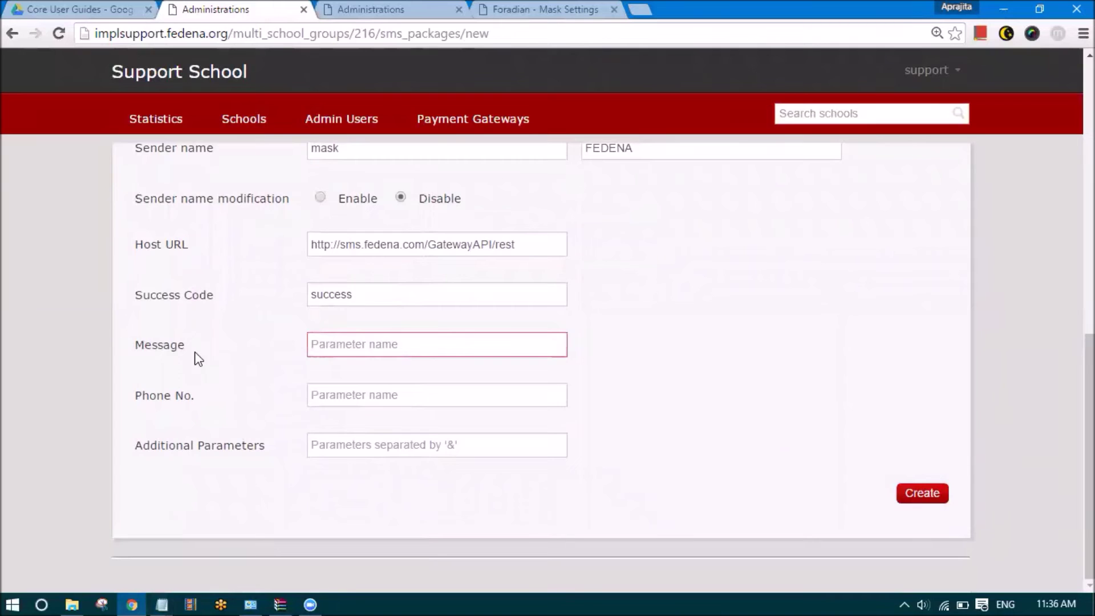
pyautogui.moveTo(196, 358); pyautogui.dragTo(147, 346)
pyautogui.click(179, 401)
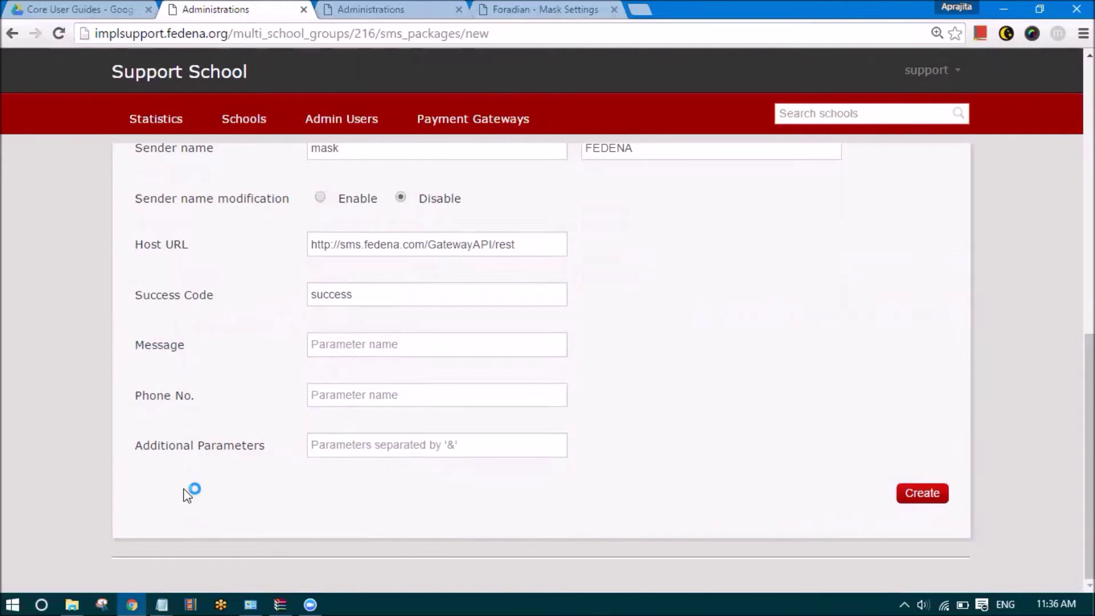
# Identify msg as the API URL's message parameter, with 'test' as its value
pyautogui.click(159, 593)
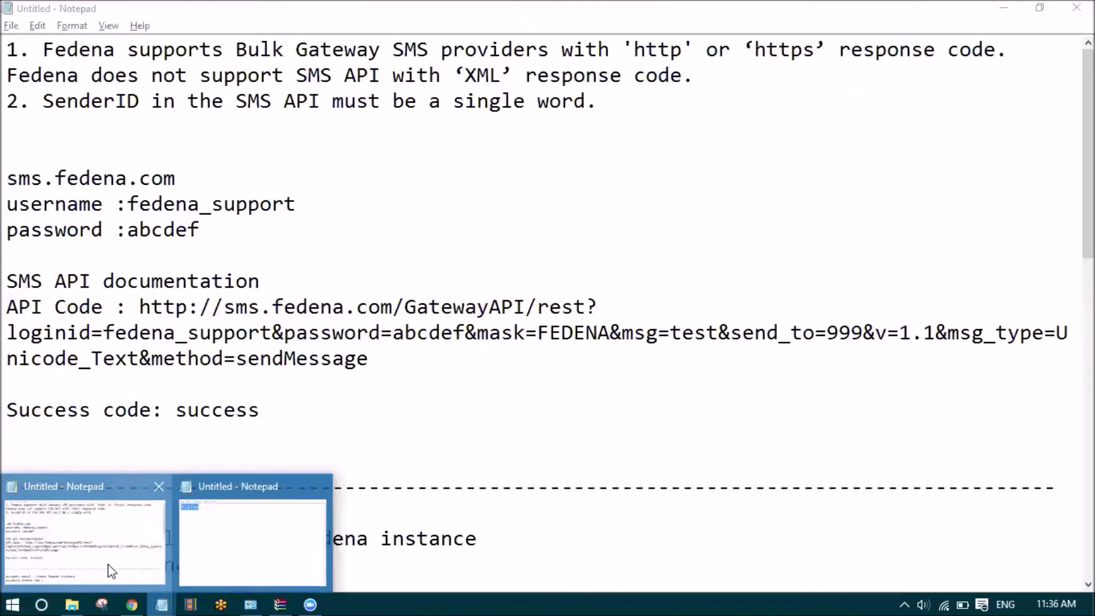
pyautogui.click(107, 563)
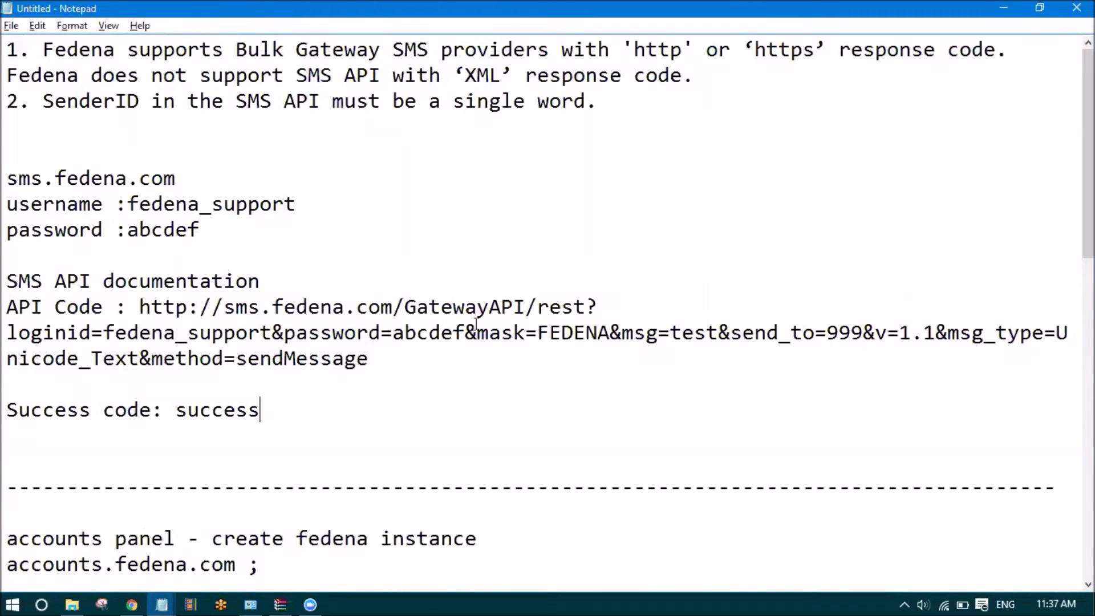
pyautogui.moveTo(658, 340); pyautogui.dragTo(627, 341)
pyautogui.click(643, 332)
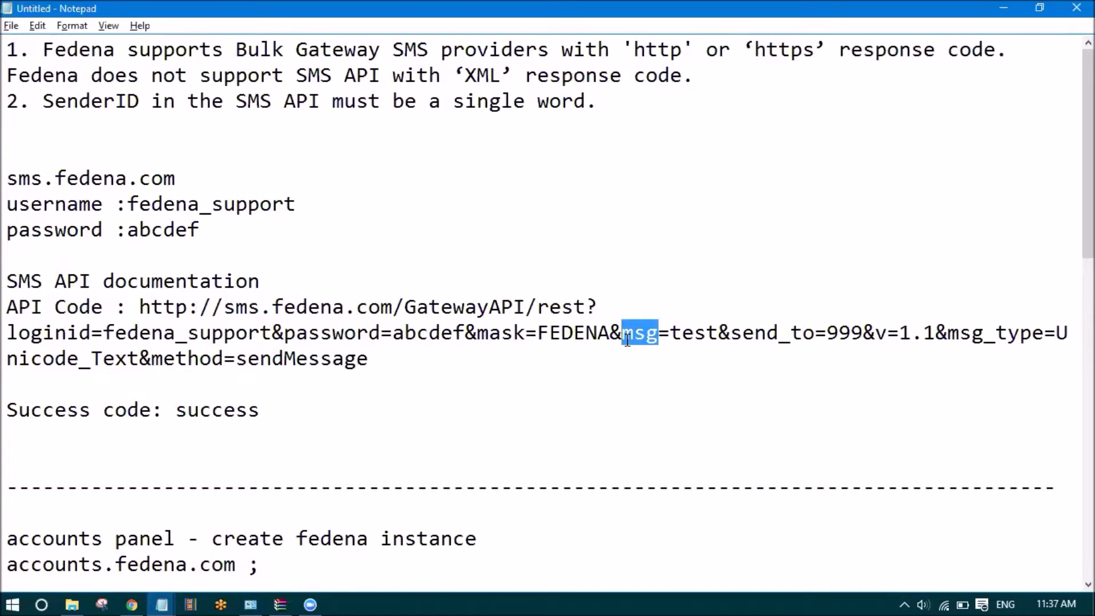
pyautogui.moveTo(720, 333); pyautogui.dragTo(675, 332)
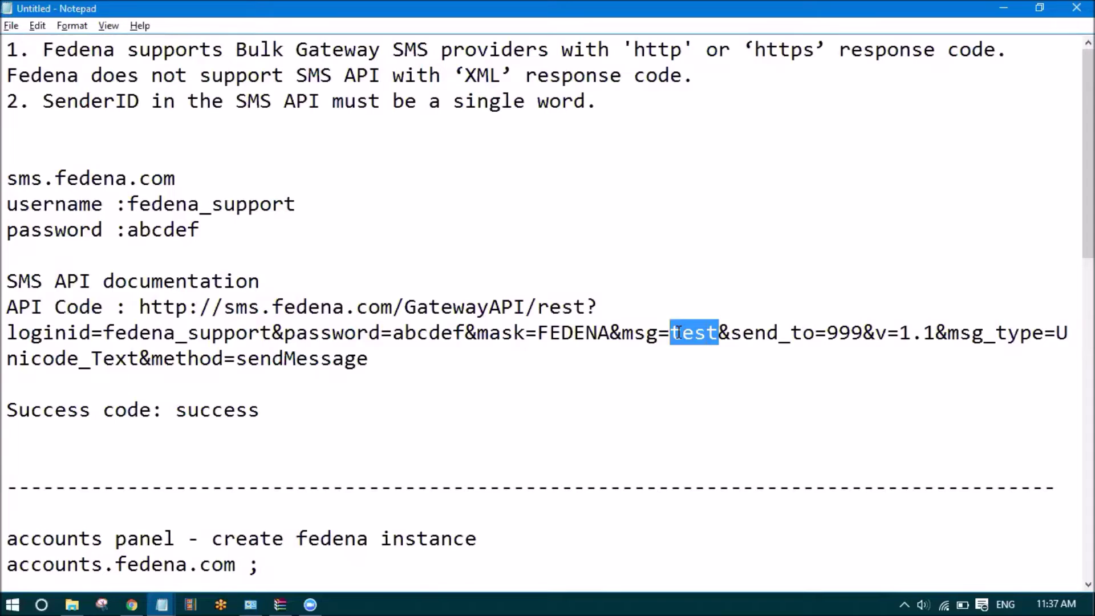
pyautogui.moveTo(659, 333); pyautogui.dragTo(622, 331)
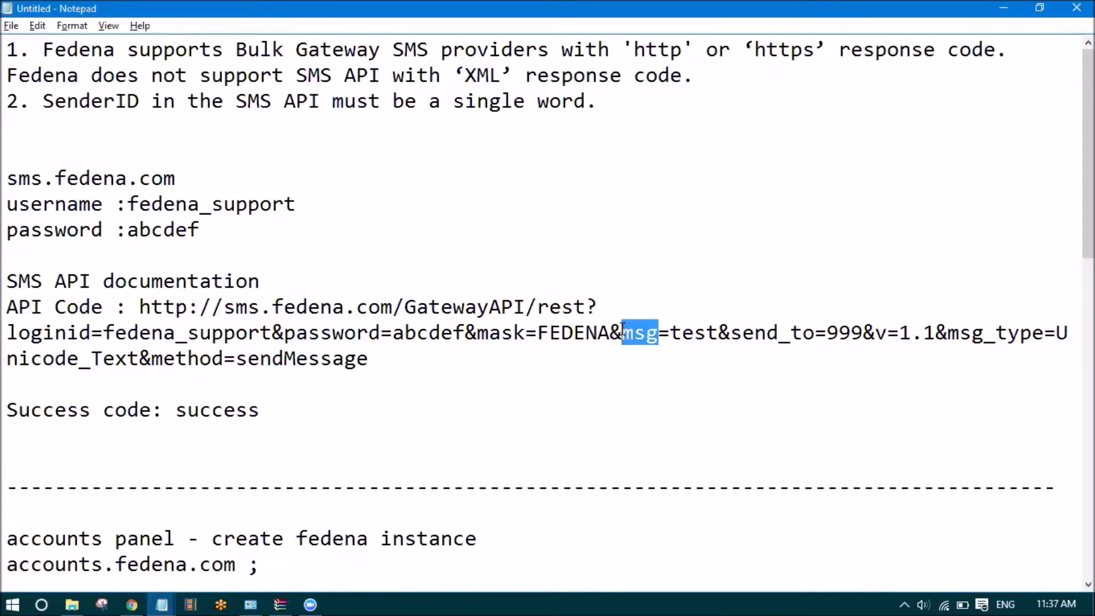
pyautogui.click(646, 332)
pyautogui.moveTo(720, 333); pyautogui.dragTo(676, 337)
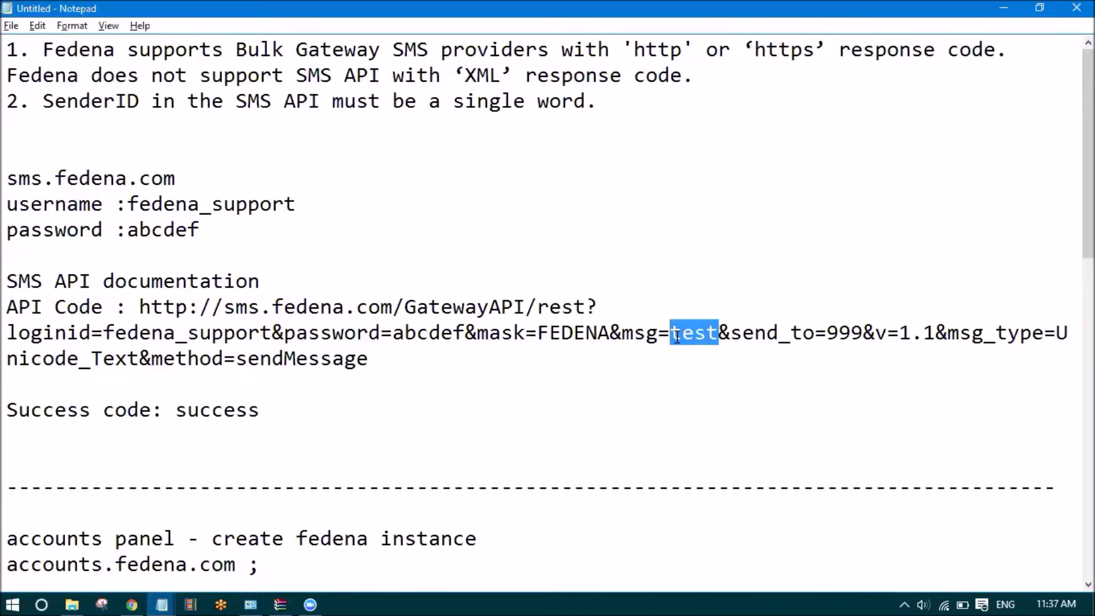
pyautogui.click(678, 336)
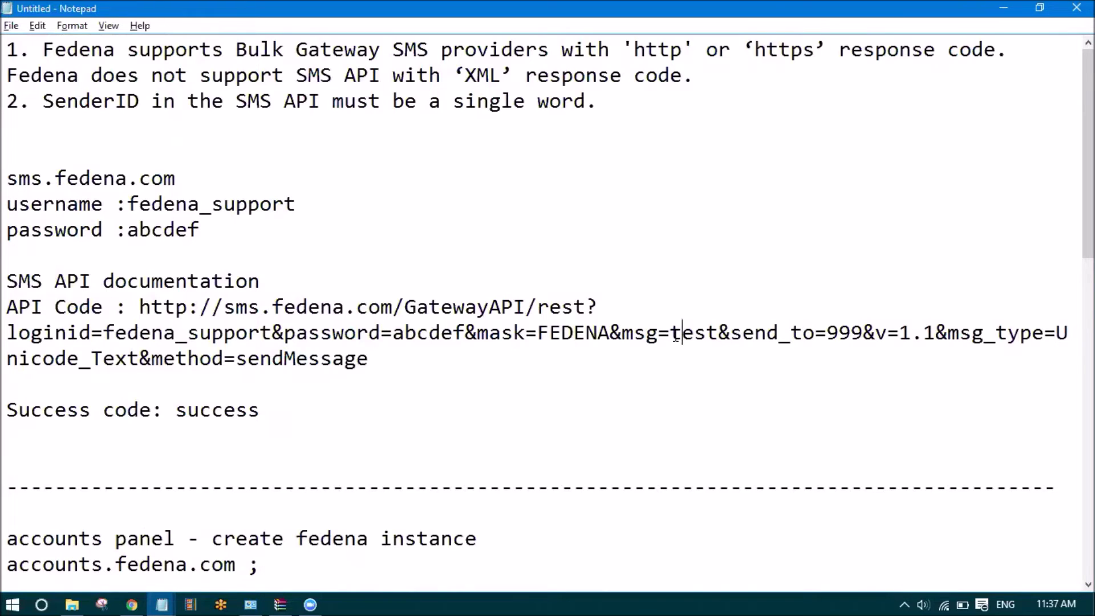
pyautogui.hotkey('alt', 'Tab')
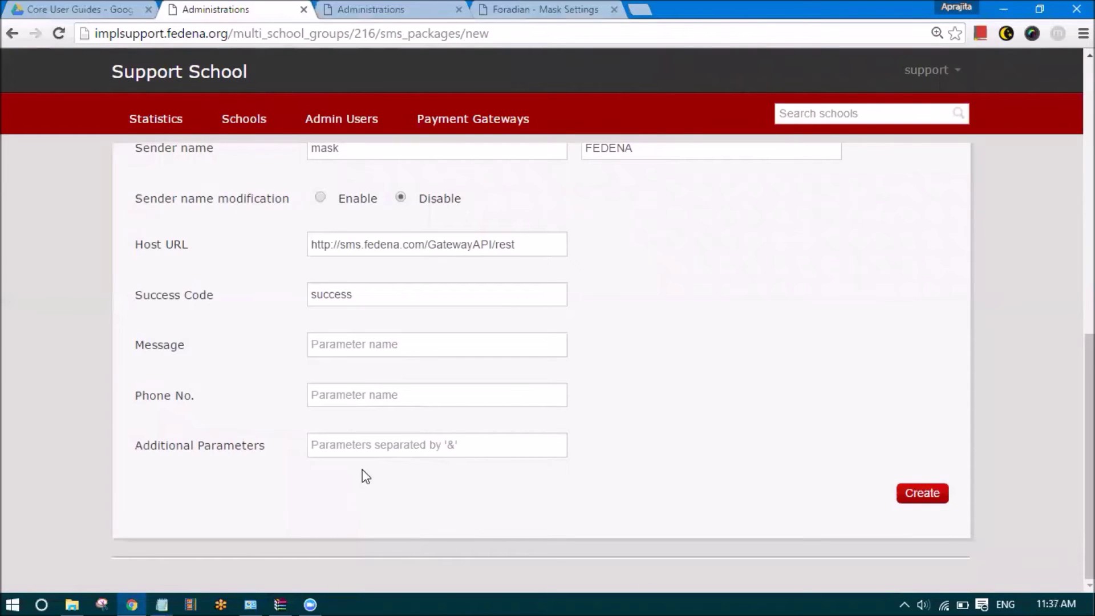
# Enter msg as the package's Message parameter name
pyautogui.click(380, 345)
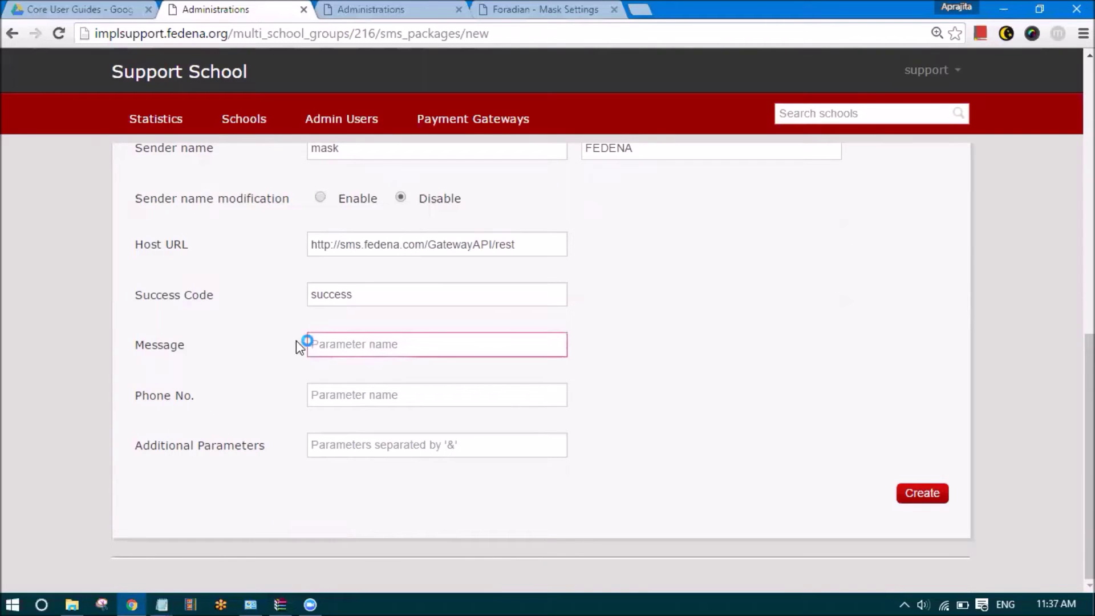
pyautogui.write('msg')
pyautogui.click(215, 349)
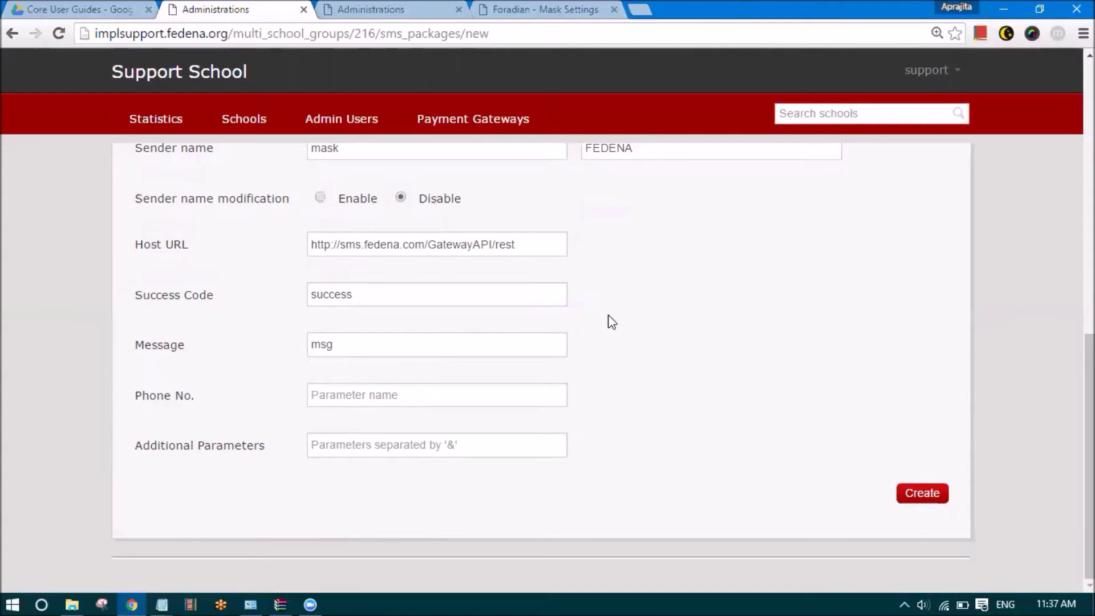
pyautogui.click(395, 394)
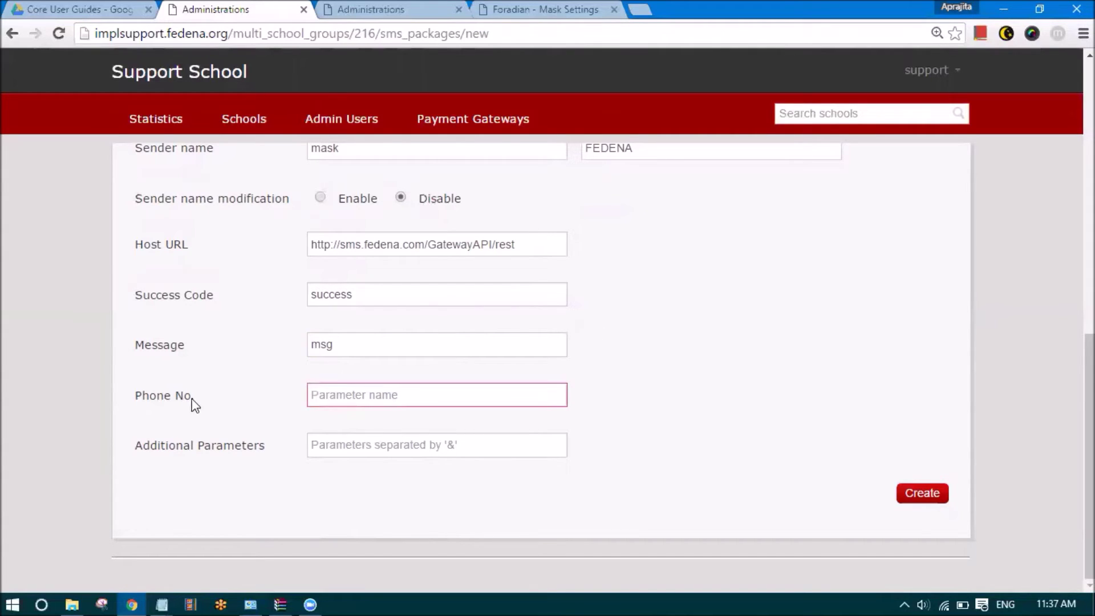
pyautogui.moveTo(195, 398); pyautogui.dragTo(125, 391)
pyautogui.click(135, 412)
pyautogui.click(162, 599)
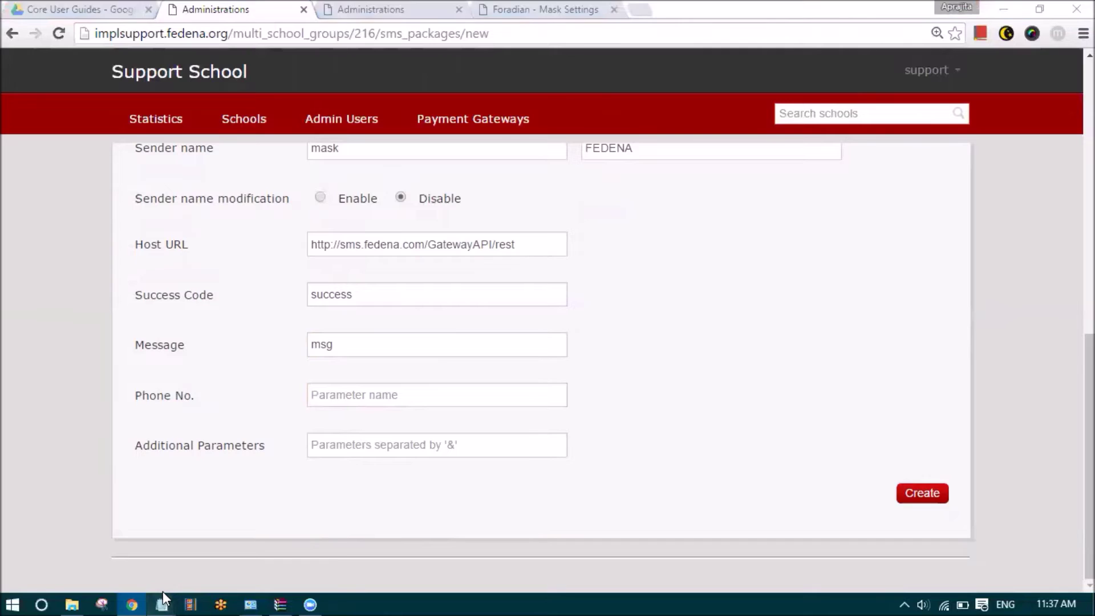
pyautogui.click(117, 563)
pyautogui.click(760, 333)
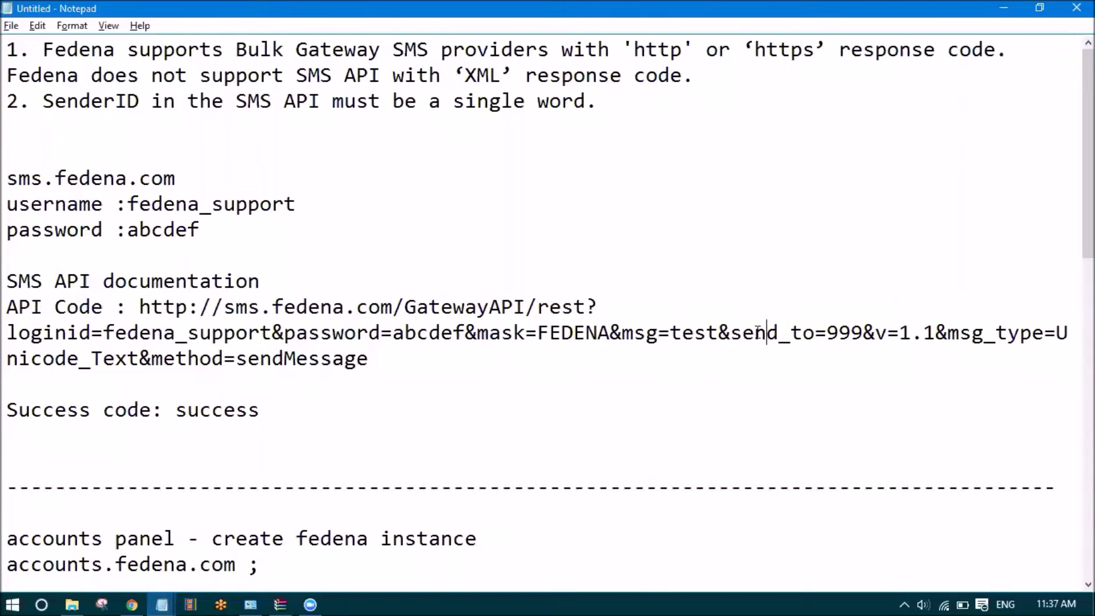
pyautogui.moveTo(732, 337); pyautogui.dragTo(816, 341)
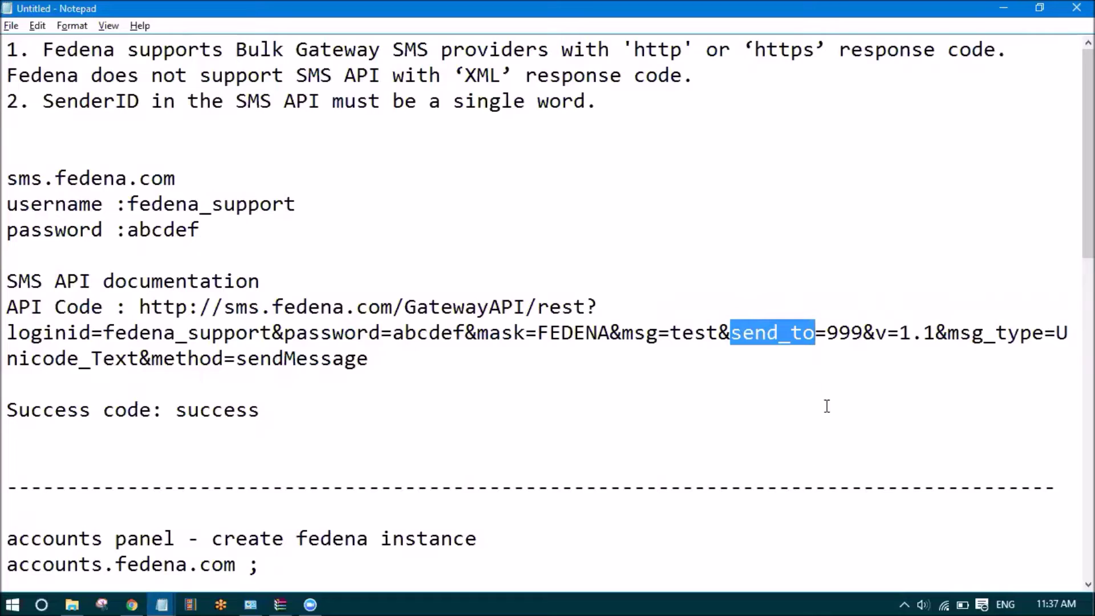
pyautogui.click(850, 332)
pyautogui.write('4355554')
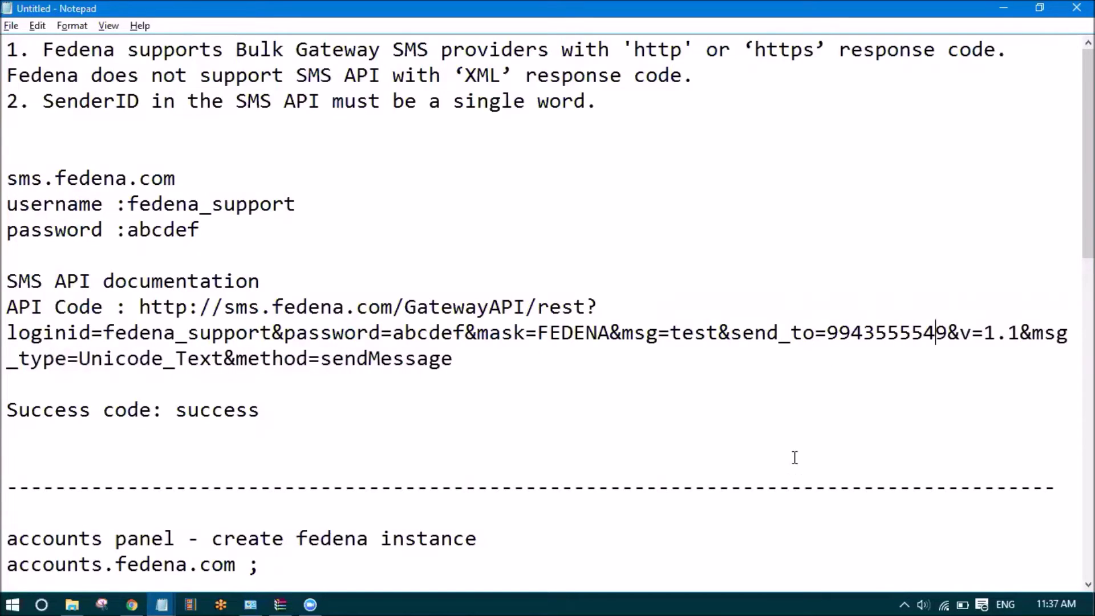
pyautogui.moveTo(815, 333); pyautogui.dragTo(731, 332)
pyautogui.hotkey('ctrl', 'c')
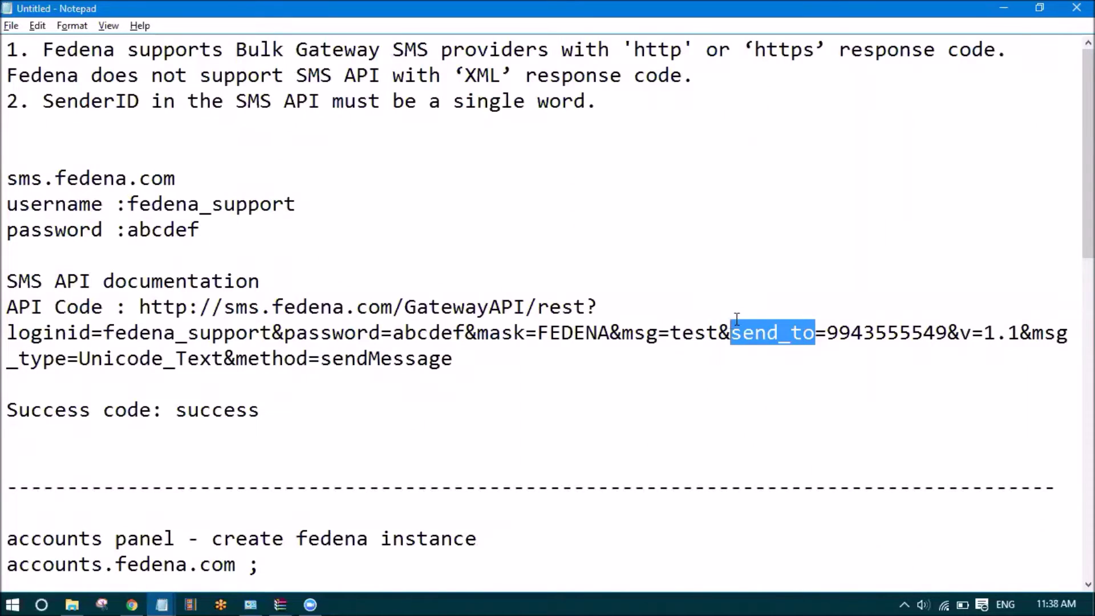
# Paste send_to into the Phone No. parameter field
pyautogui.click(138, 591)
pyautogui.click(341, 390)
pyautogui.hotkey('ctrl', 'v')
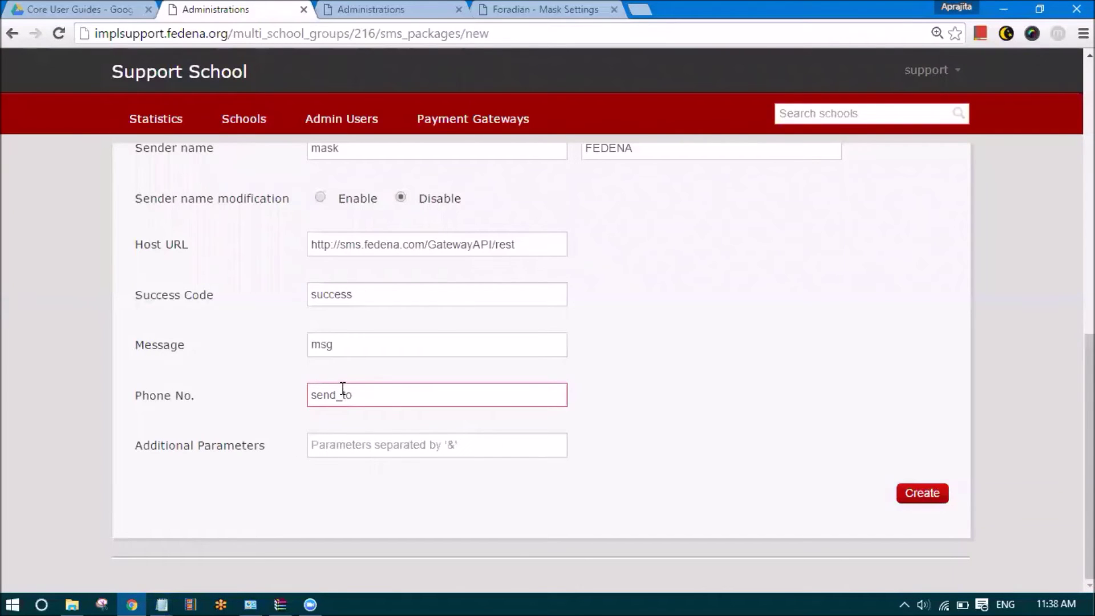
pyautogui.click(366, 448)
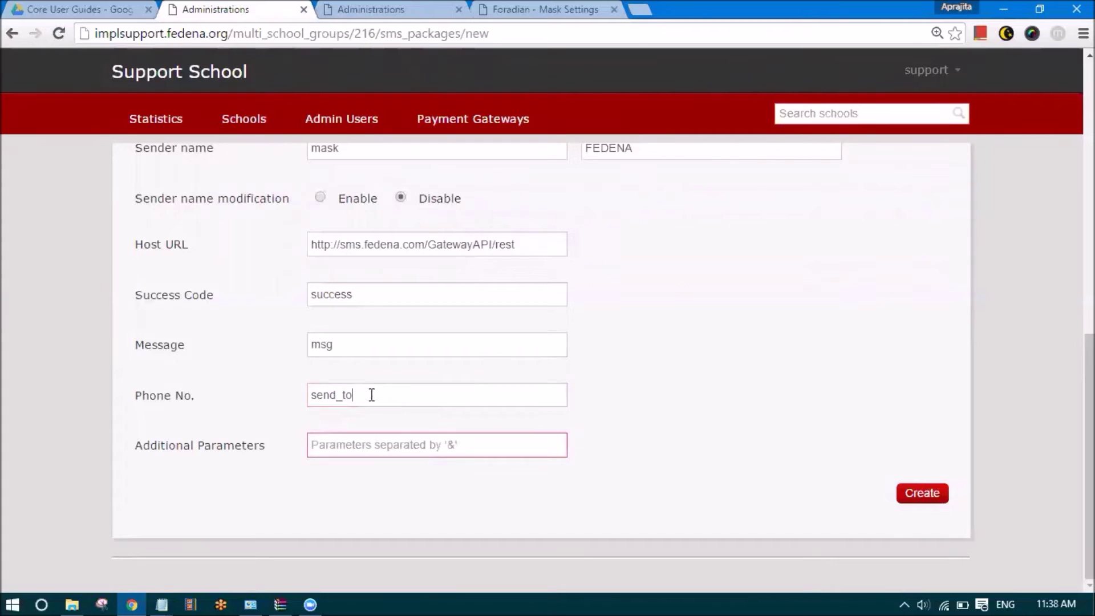
pyautogui.moveTo(369, 392); pyautogui.dragTo(296, 403)
pyautogui.click(160, 603)
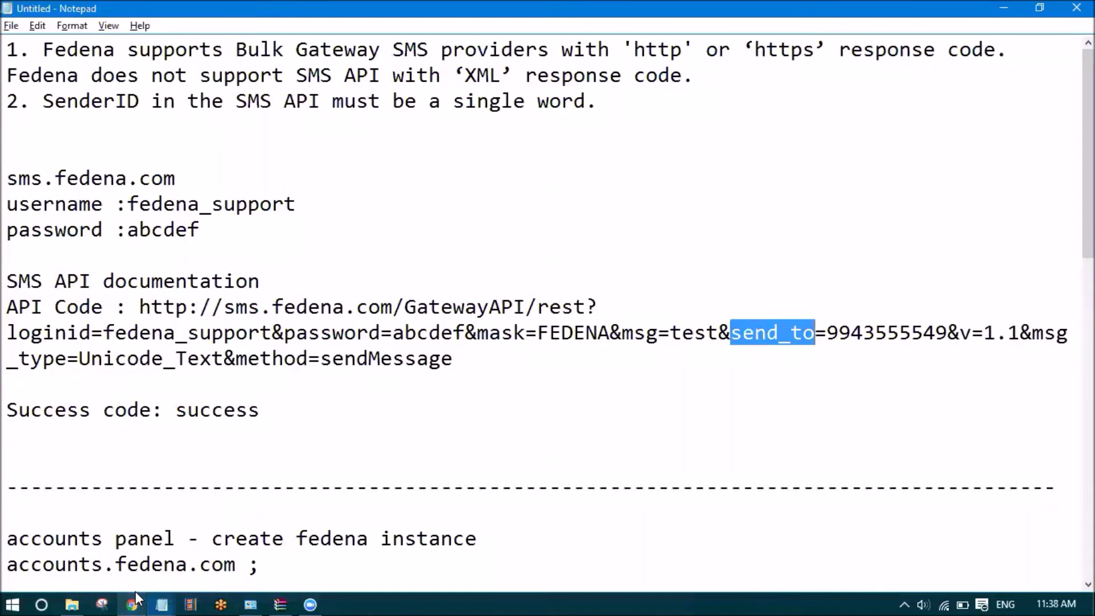
# Go through the API URL parts: host, loginid, password, msg and send_to
pyautogui.moveTo(10, 313); pyautogui.dragTo(94, 328)
pyautogui.click(124, 303)
pyautogui.click(587, 305)
pyautogui.moveTo(586, 307); pyautogui.dragTo(140, 308)
pyautogui.moveTo(93, 334); pyautogui.dragTo(7, 336)
pyautogui.moveTo(105, 333); pyautogui.dragTo(271, 339)
pyautogui.moveTo(378, 332); pyautogui.dragTo(298, 334)
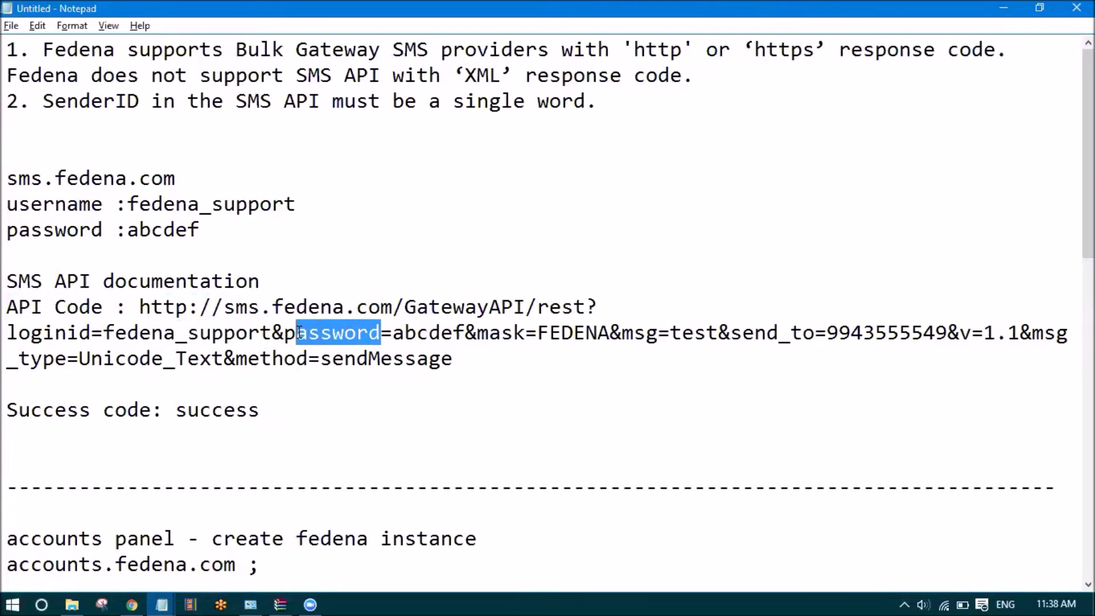
pyautogui.moveTo(392, 334); pyautogui.dragTo(656, 335)
pyautogui.click(597, 335)
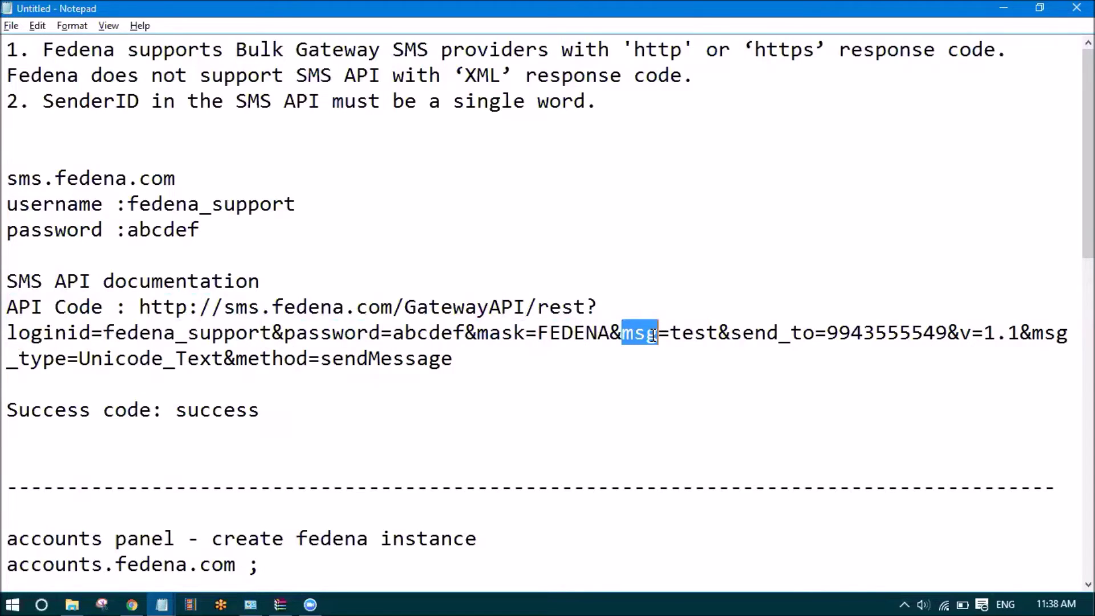
pyautogui.moveTo(731, 335); pyautogui.dragTo(815, 335)
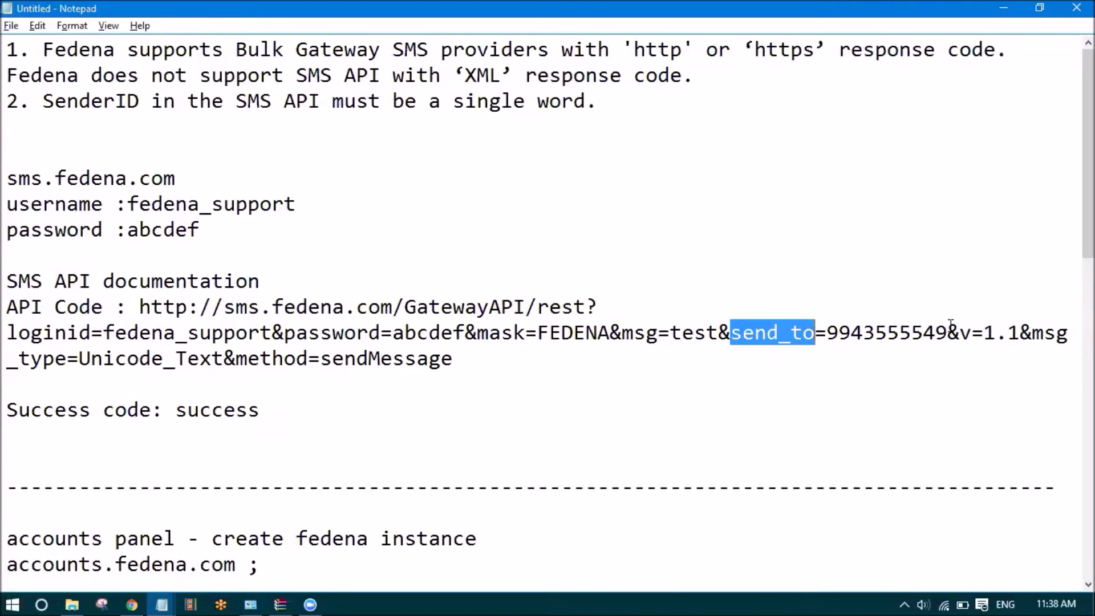
# Copy the trailing v=1.1&msg_type=Unicode_Text&method=sendMessage parameters
pyautogui.moveTo(964, 334); pyautogui.dragTo(535, 359)
pyautogui.hotkey('ctrl', 'c')
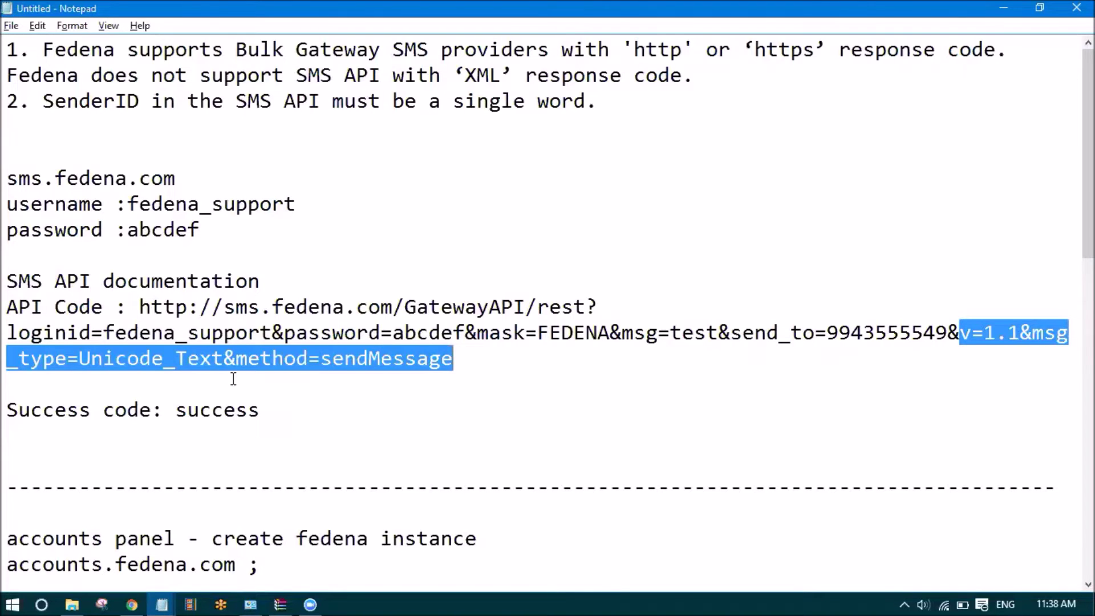
pyautogui.hotkey('alt', 'Tab')
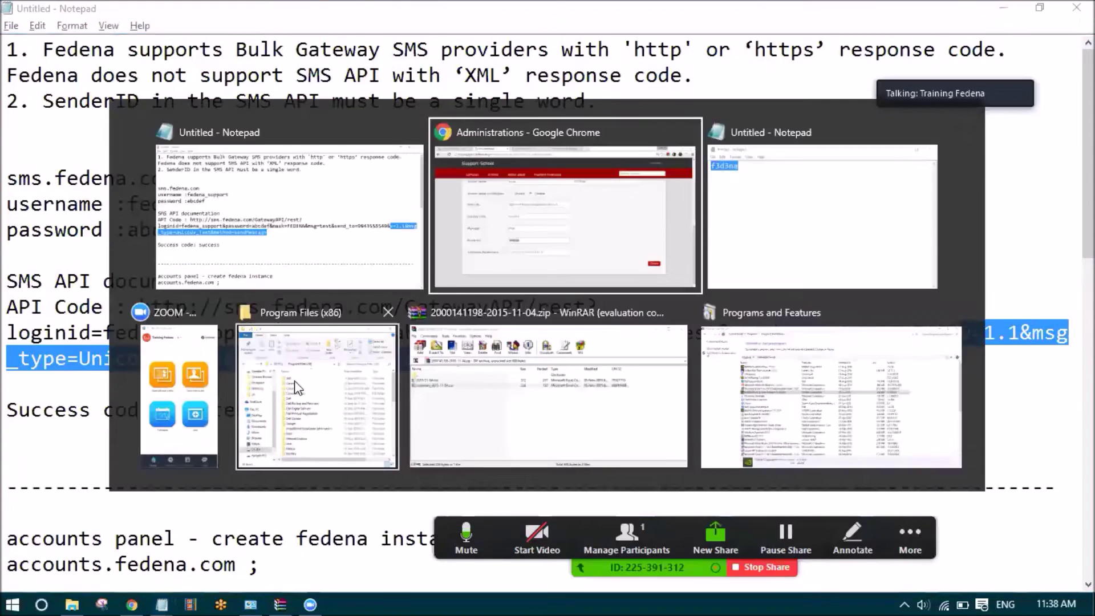
pyautogui.click(345, 447)
# Paste v=1.1&msg_type=Unicode_Text&method=sendMessage into Additional Parameters and create My SMS Package
pyautogui.hotkey('ctrl', 'v')
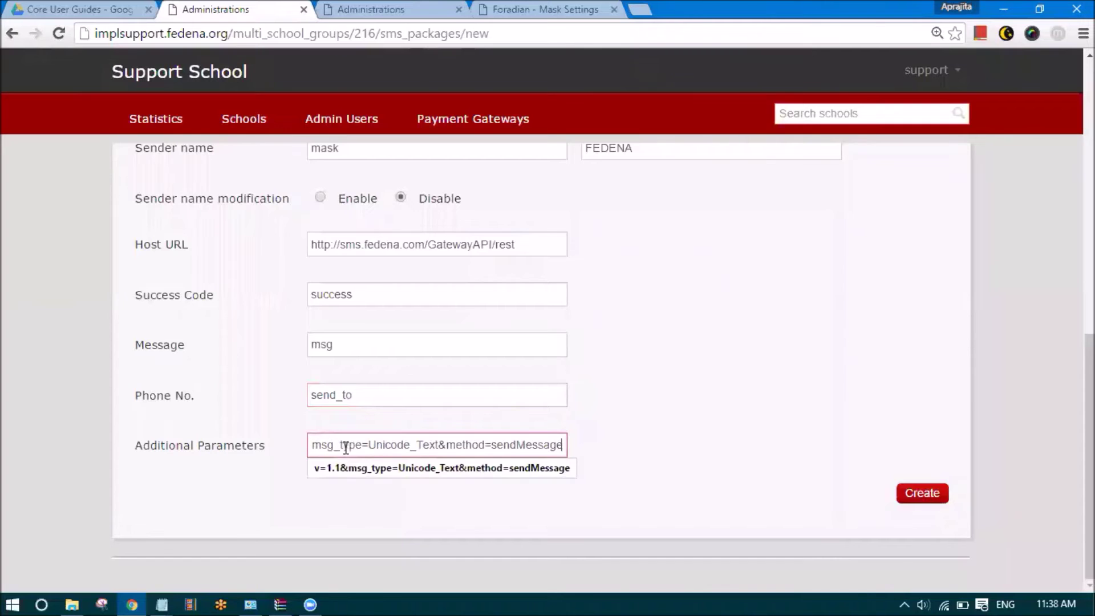
pyautogui.click(682, 405)
pyautogui.scroll(10, 397, 450)
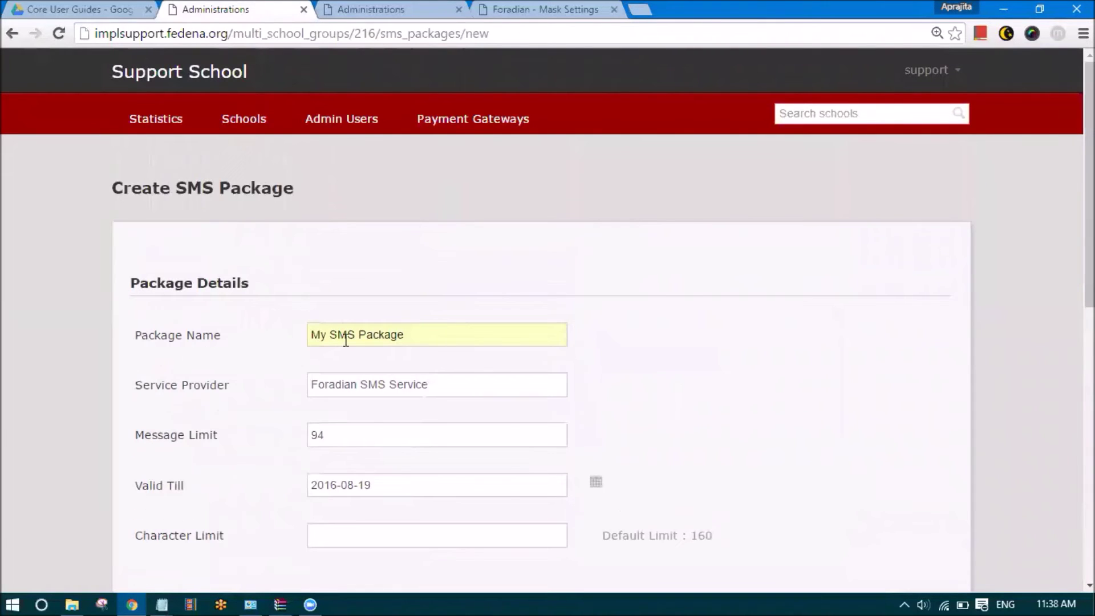
pyautogui.scroll(-1, 352, 344)
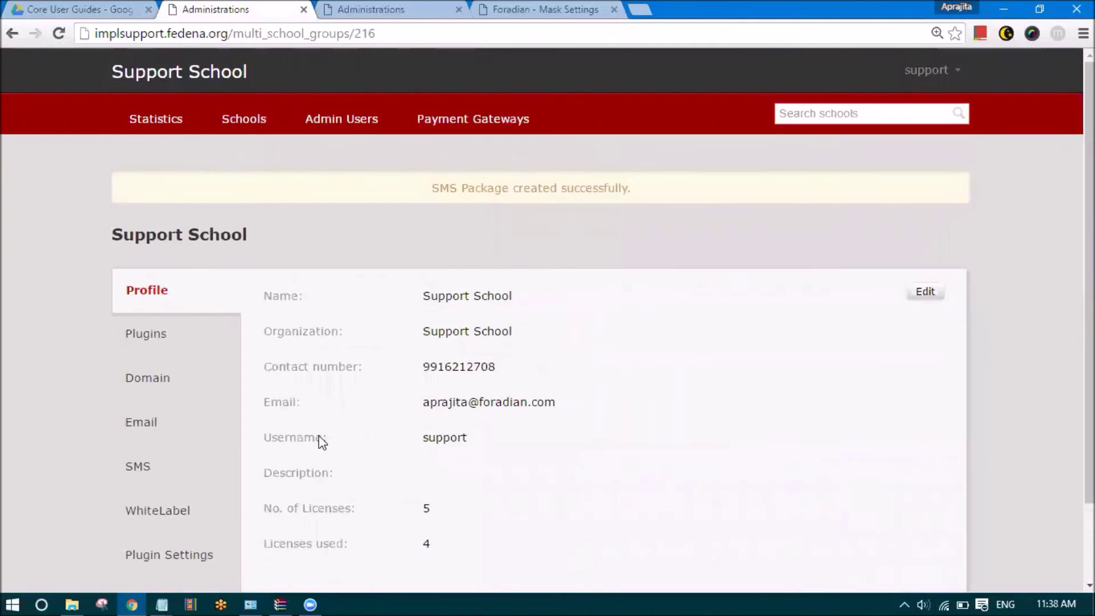
pyautogui.scroll(-2, 152, 456)
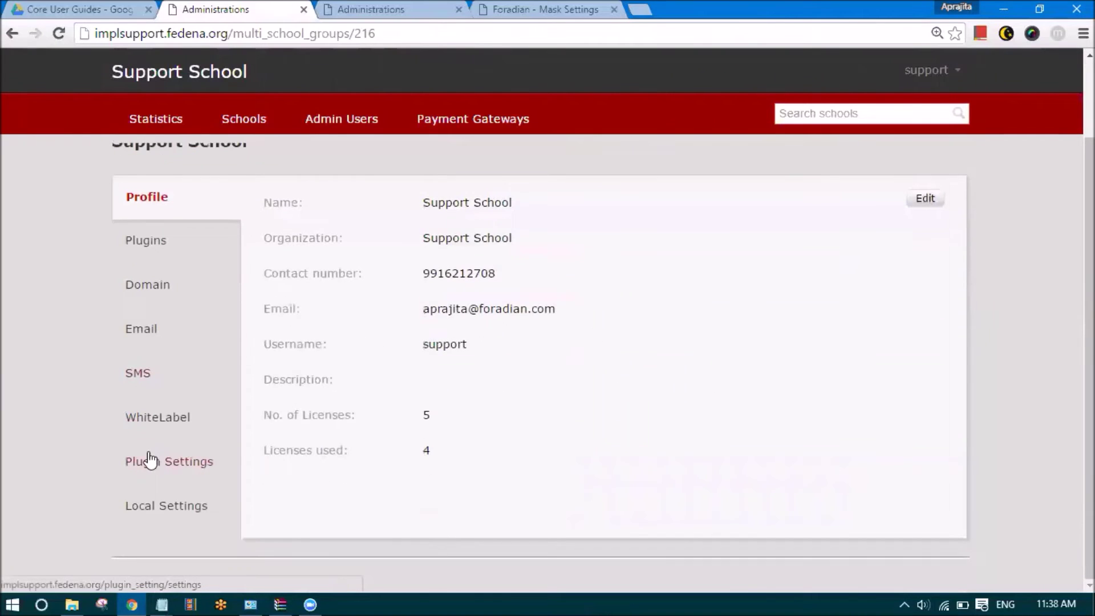
pyautogui.scroll(2, 153, 470)
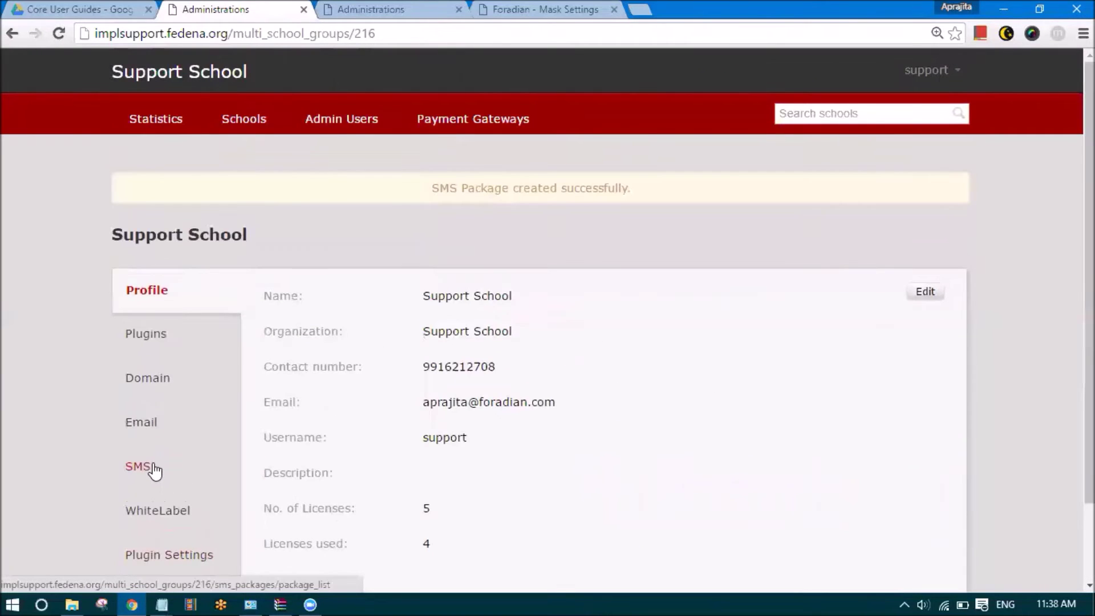
# Check School A's SMS settings, which report no SMS package found
pyautogui.click(245, 124)
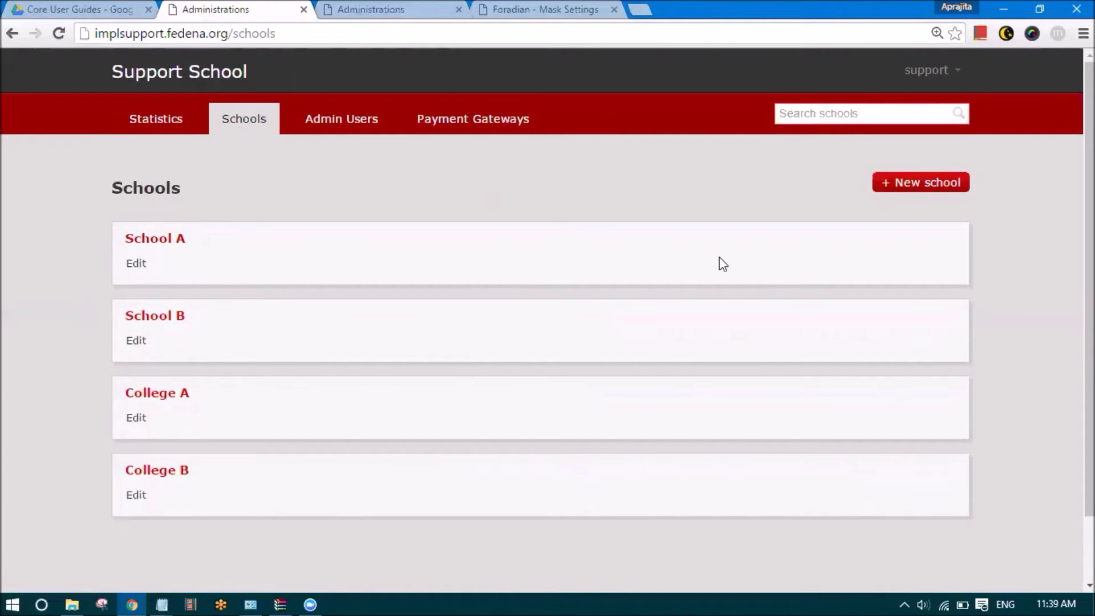
pyautogui.click(152, 238)
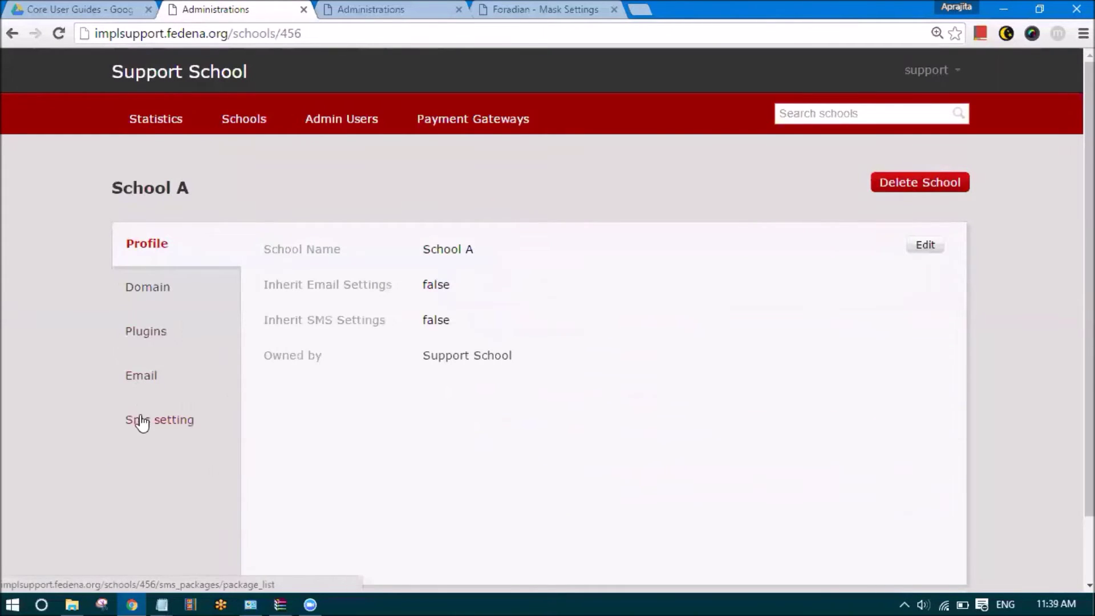
pyautogui.click(143, 423)
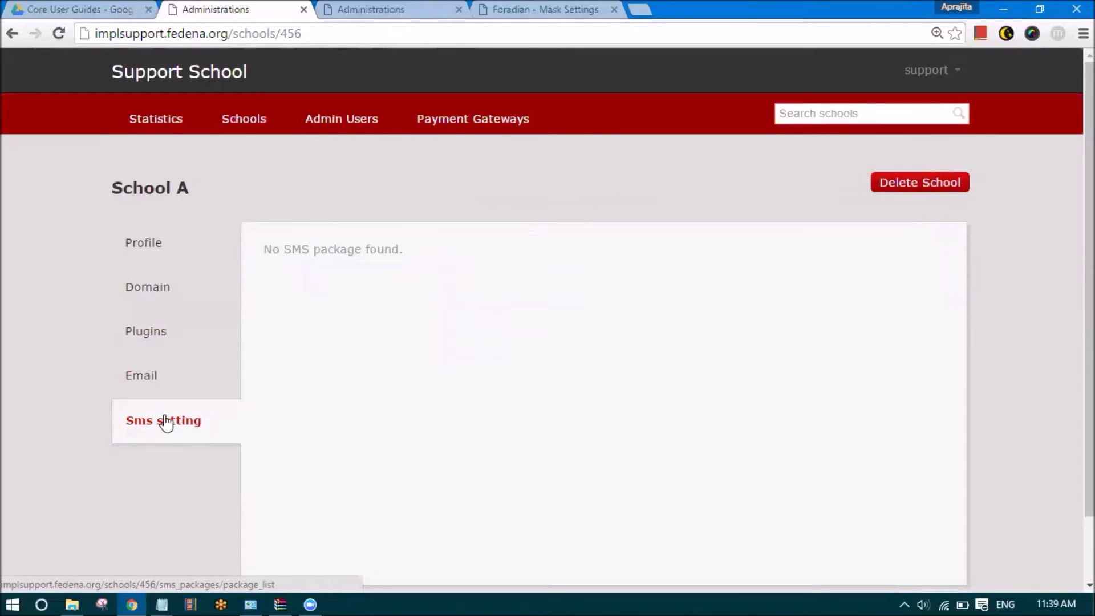
pyautogui.moveTo(407, 249); pyautogui.dragTo(264, 252)
pyautogui.click(263, 252)
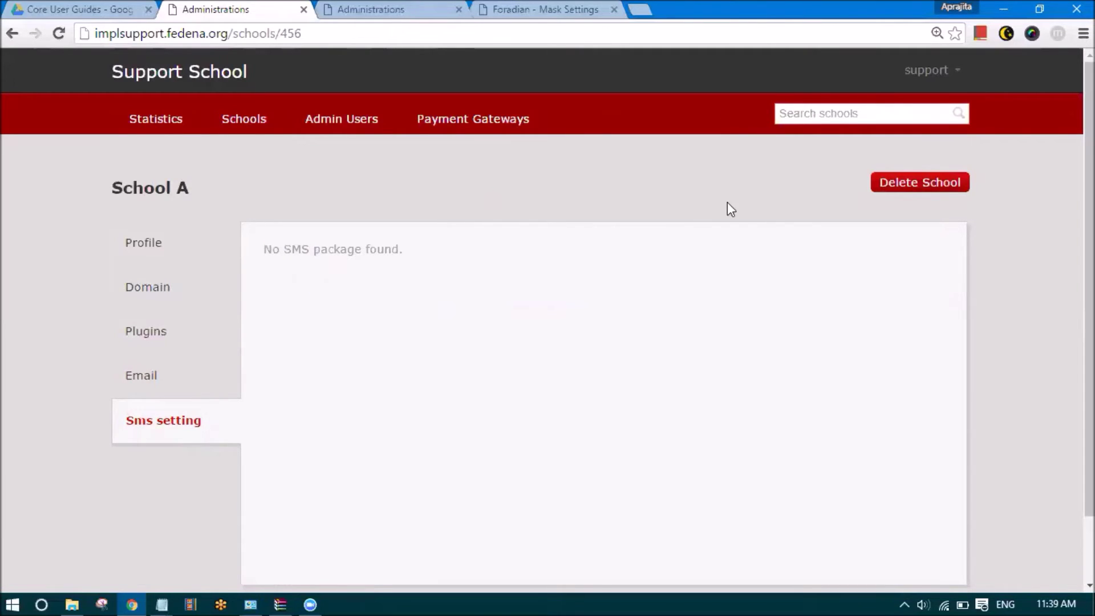
# Open Support School's SMS package list showing My SMS Package
pyautogui.click(961, 74)
pyautogui.click(888, 132)
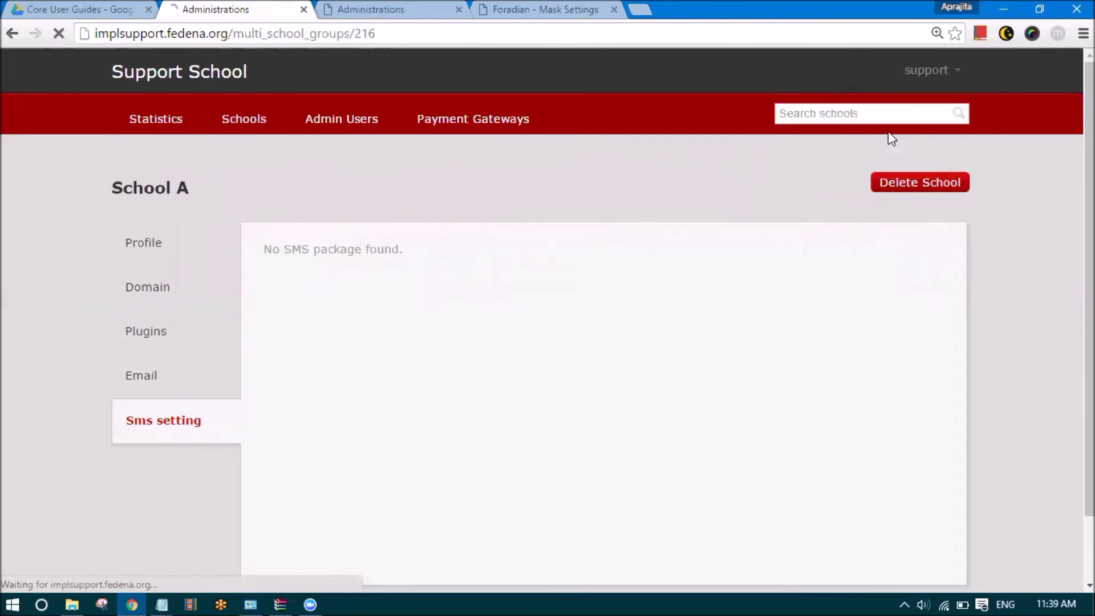
pyautogui.click(117, 429)
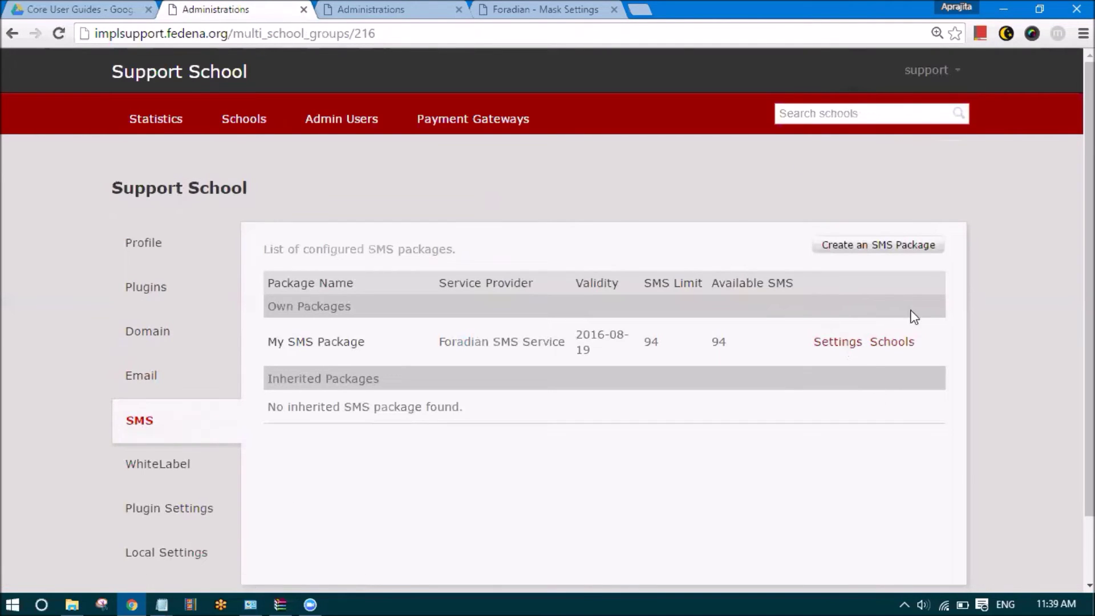
# Start assigning My SMS Package and choose School A as the school
pyautogui.click(892, 345)
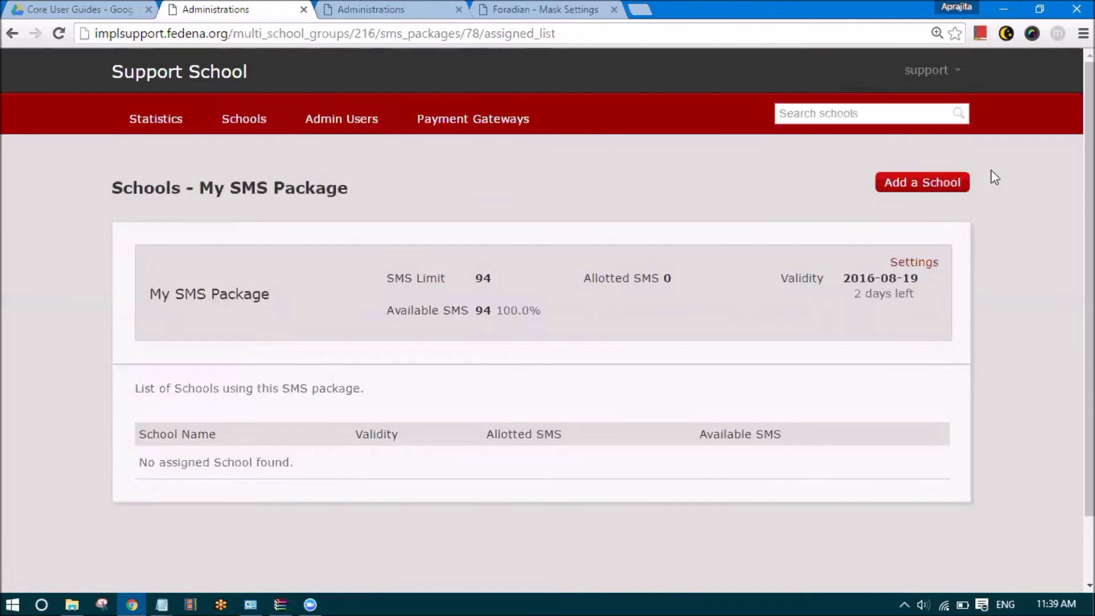
pyautogui.click(917, 193)
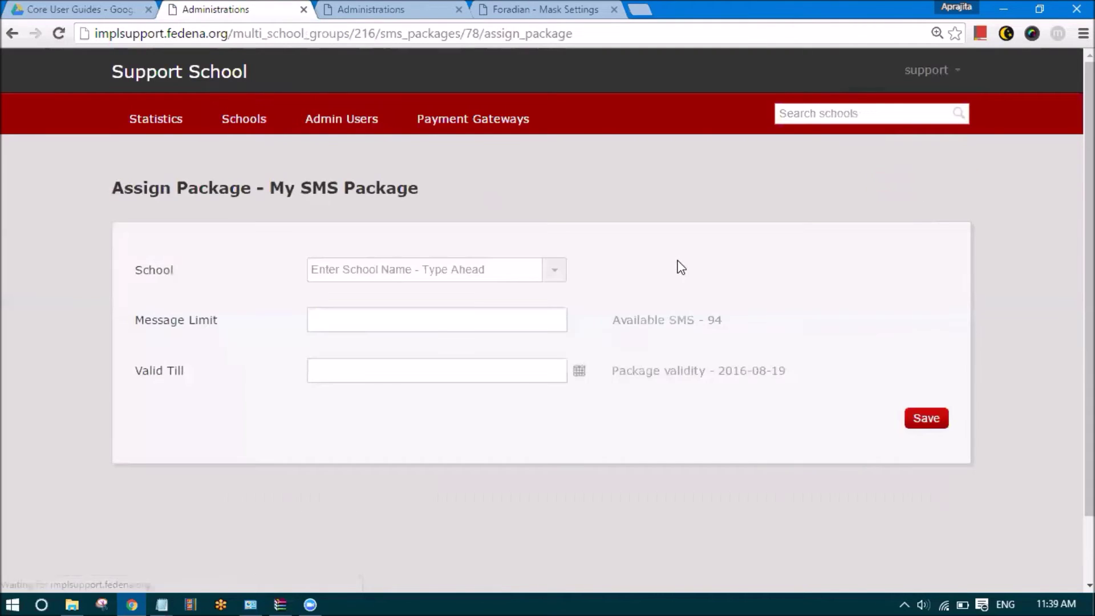
pyautogui.doubleClick(146, 270)
pyautogui.click(201, 284)
pyautogui.click(550, 272)
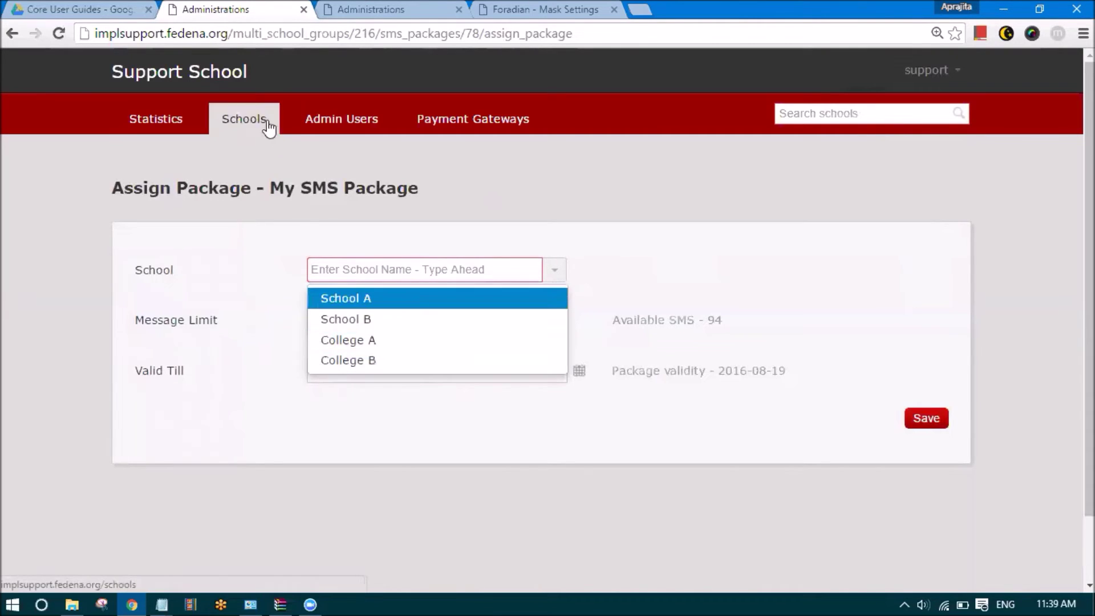
pyautogui.click(364, 300)
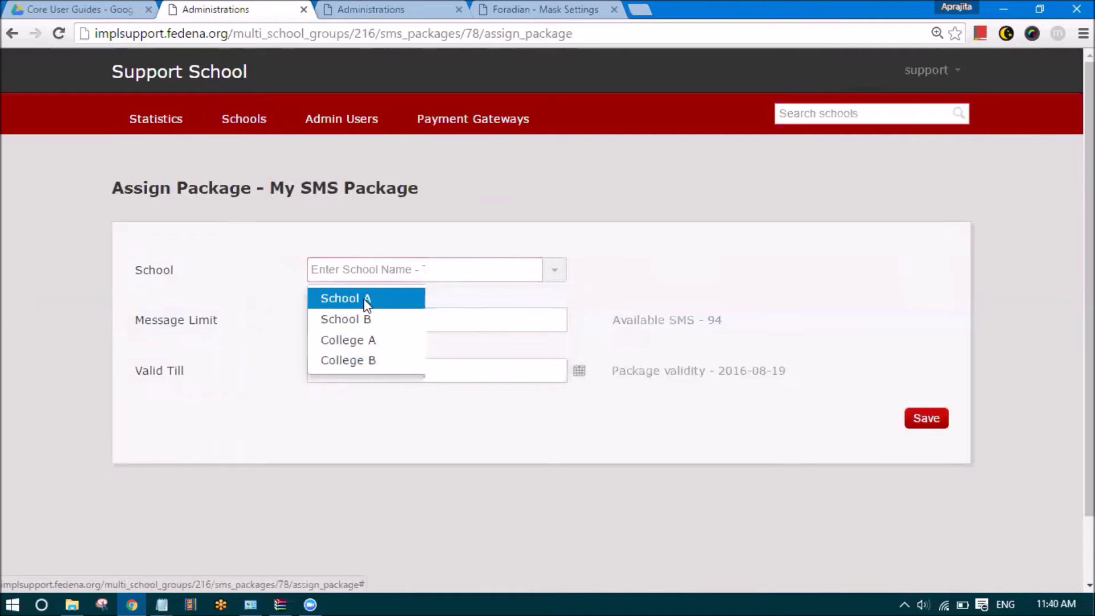
# Enter a message limit of 30 out of the 94 available SMS
pyautogui.click(361, 316)
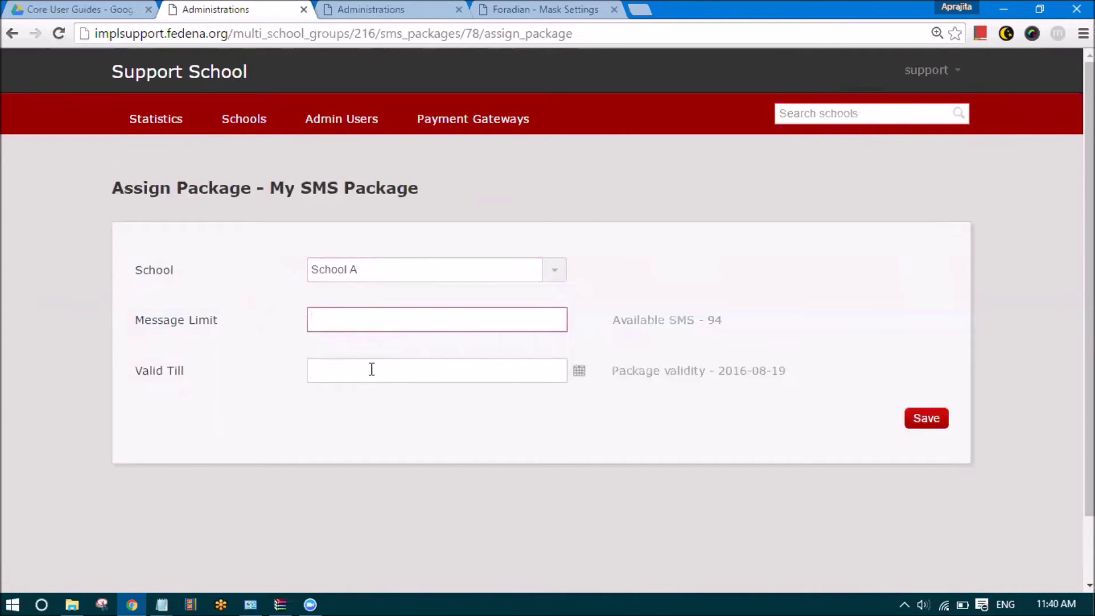
pyautogui.moveTo(135, 320); pyautogui.dragTo(297, 283)
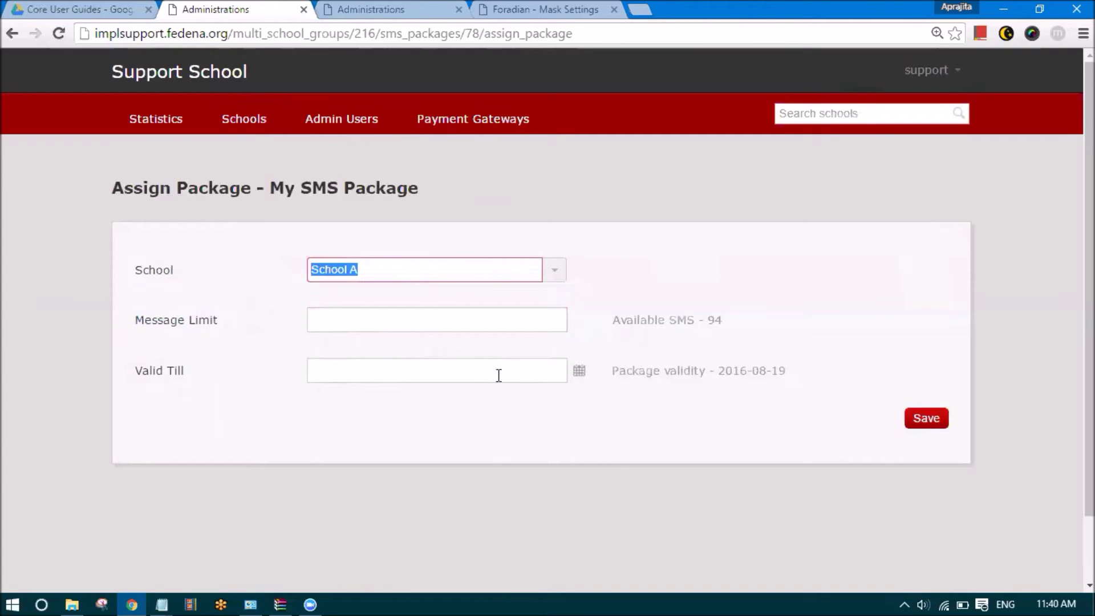
pyautogui.doubleClick(715, 320)
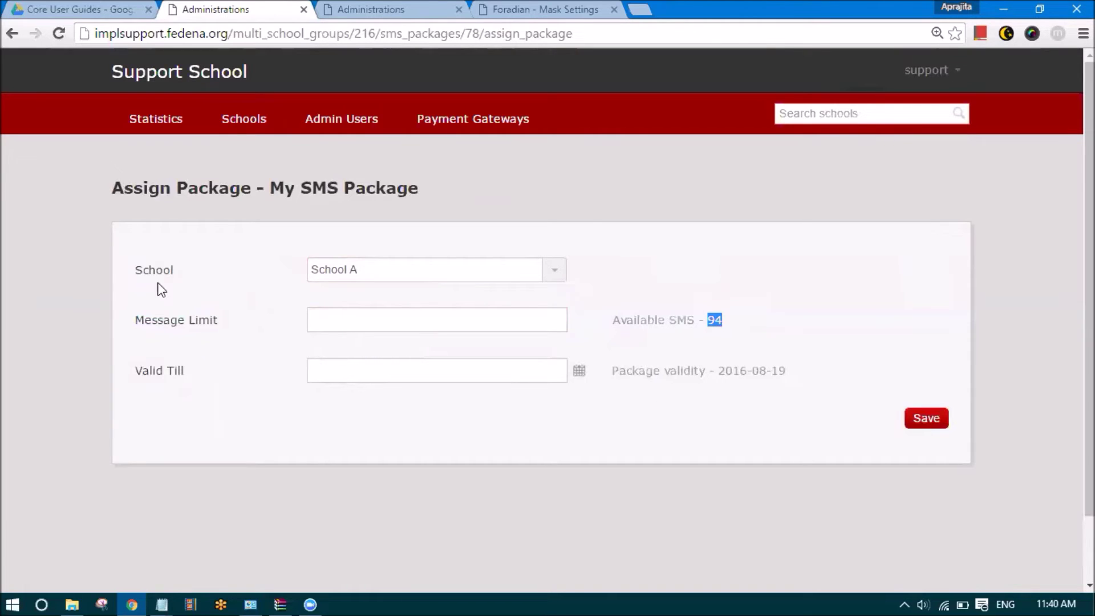
pyautogui.moveTo(135, 320); pyautogui.dragTo(221, 321)
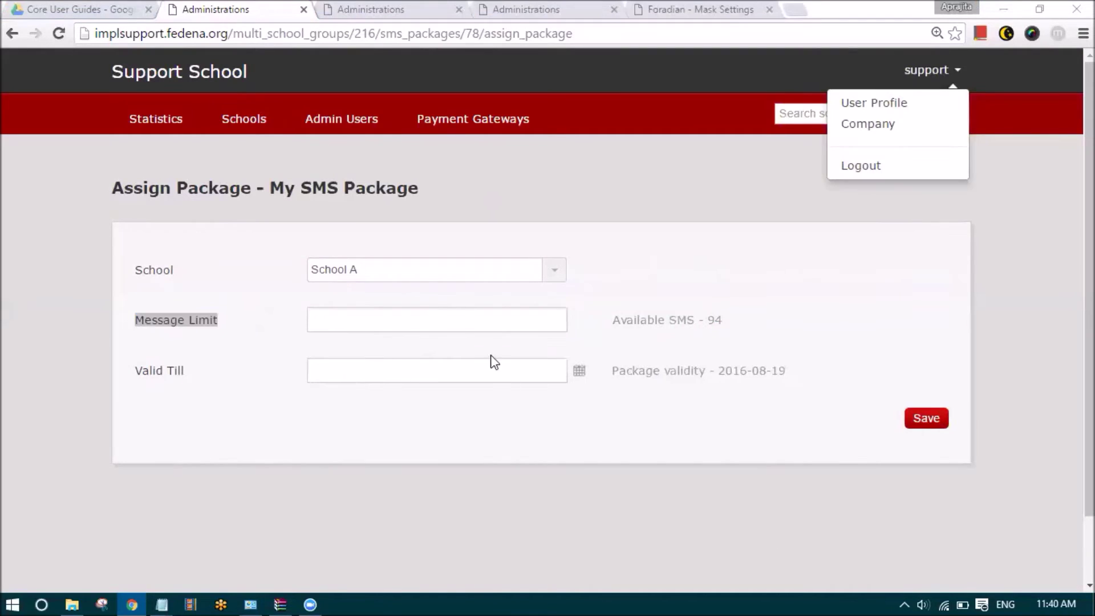
pyautogui.click(428, 317)
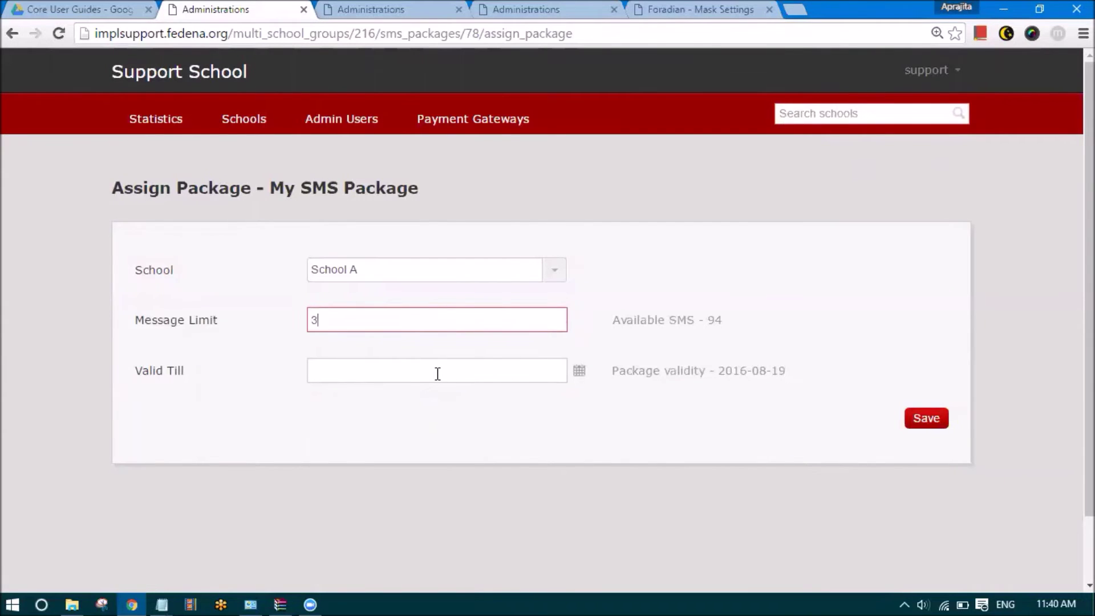
pyautogui.moveTo(379, 326); pyautogui.dragTo(302, 328)
pyautogui.click(721, 326)
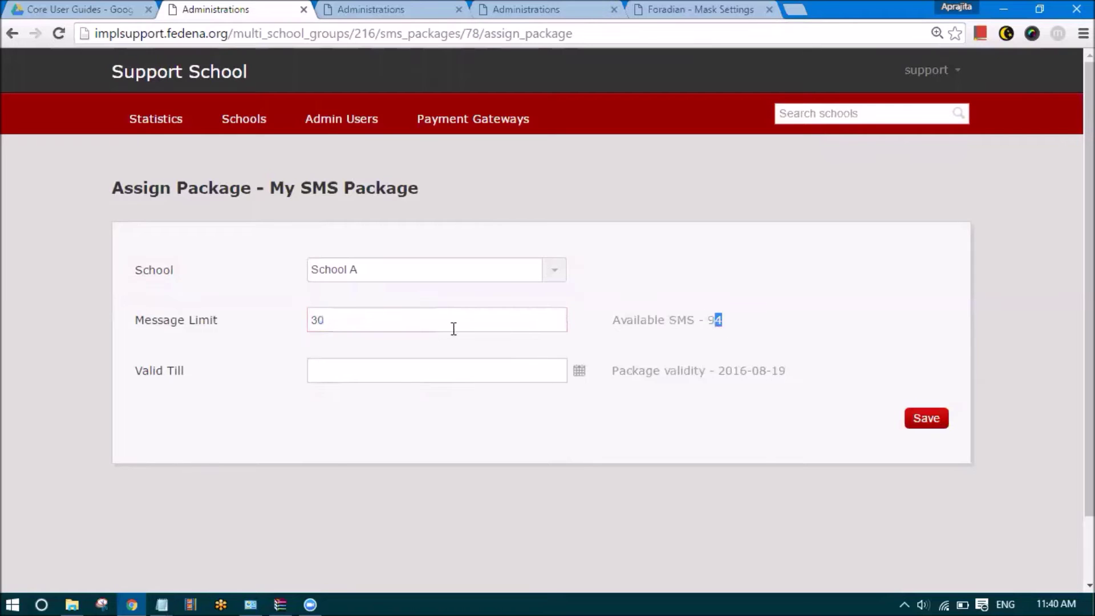
pyautogui.click(321, 324)
pyautogui.doubleClick(714, 327)
pyautogui.moveTo(374, 324); pyautogui.dragTo(292, 333)
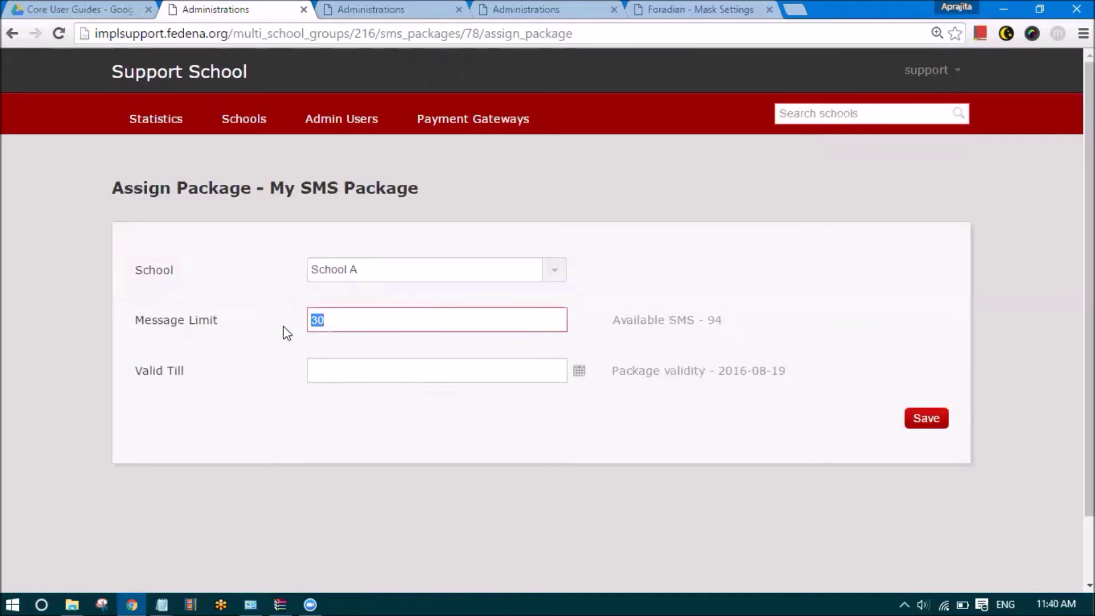
# Set Valid Till to 19 August 2016 and save the assignment
pyautogui.click(344, 376)
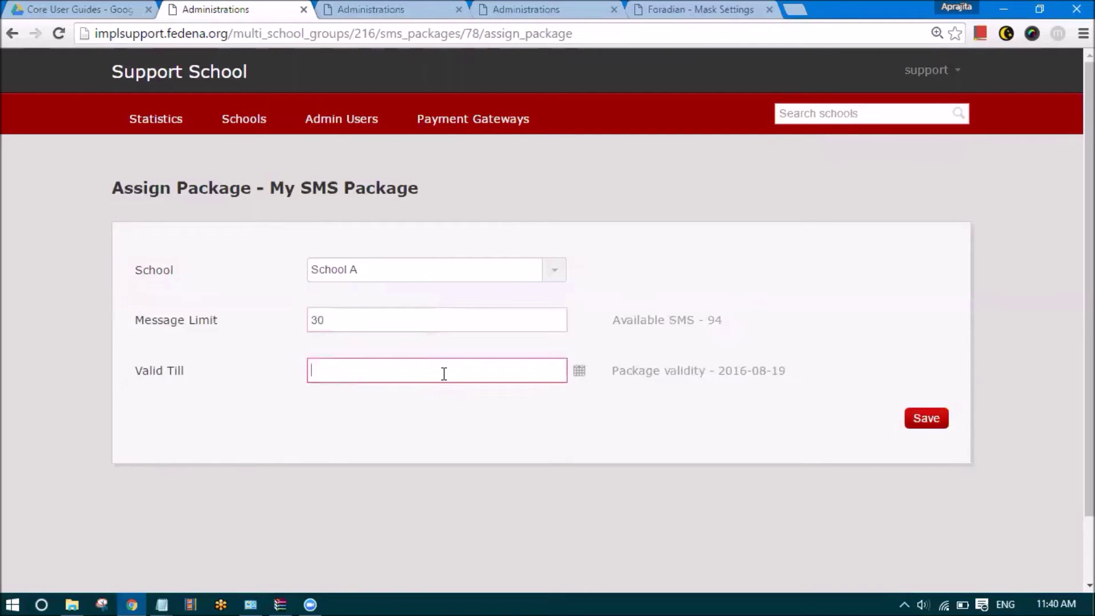
pyautogui.moveTo(612, 372); pyautogui.dragTo(782, 369)
pyautogui.moveTo(719, 318); pyautogui.dragTo(706, 324)
pyautogui.moveTo(786, 372); pyautogui.dragTo(717, 373)
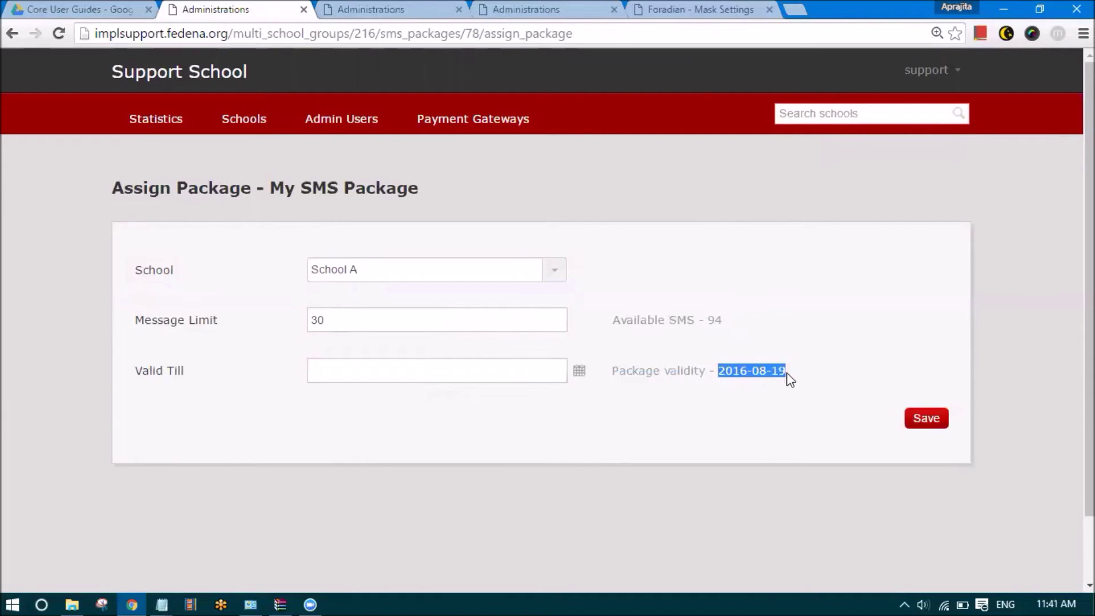
pyautogui.press('Return')
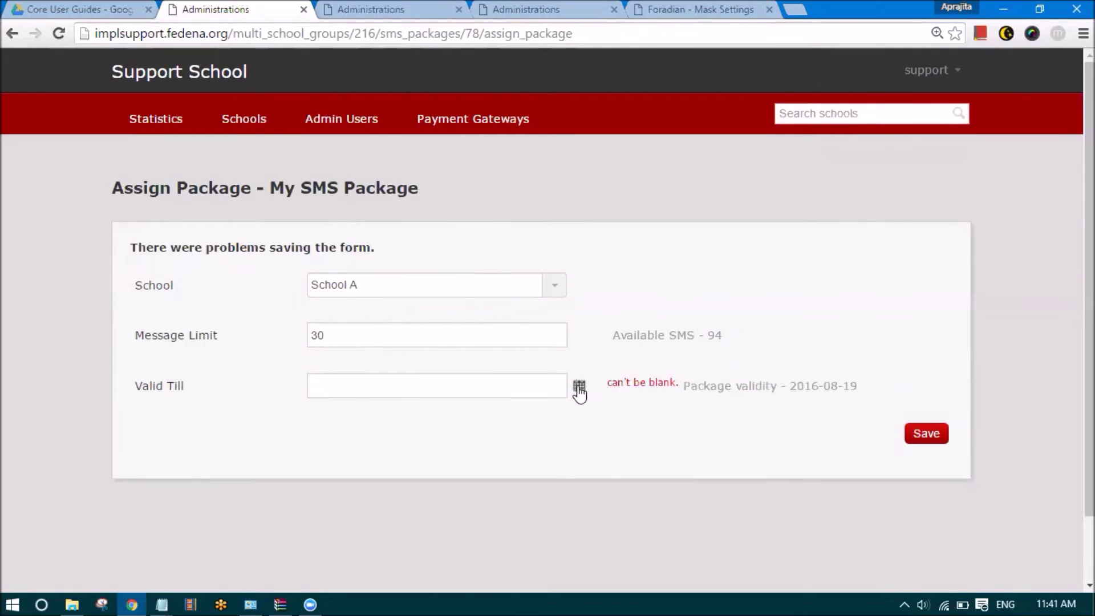
pyautogui.click(579, 386)
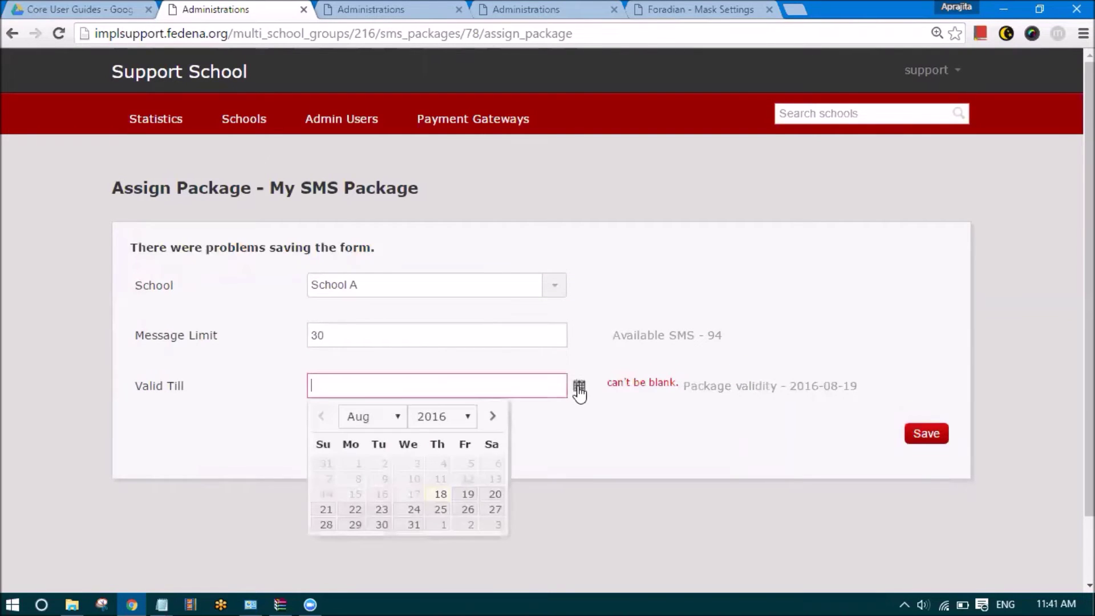
pyautogui.click(467, 494)
pyautogui.click(928, 438)
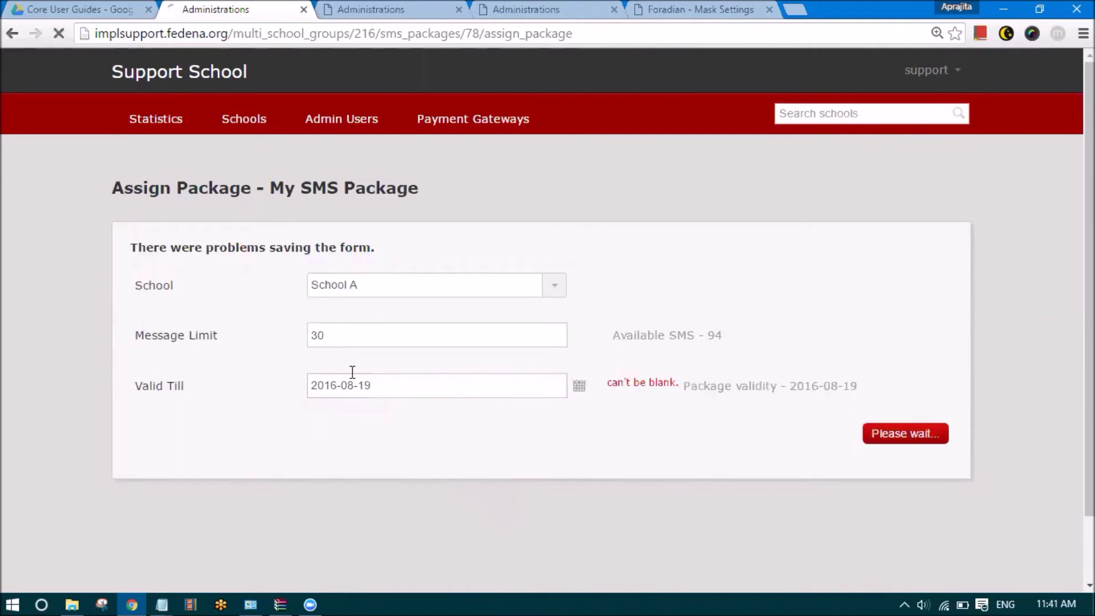
# Review School A's 30 allotted SMS, leaving 64 available in the package
pyautogui.scroll(-2, 350, 376)
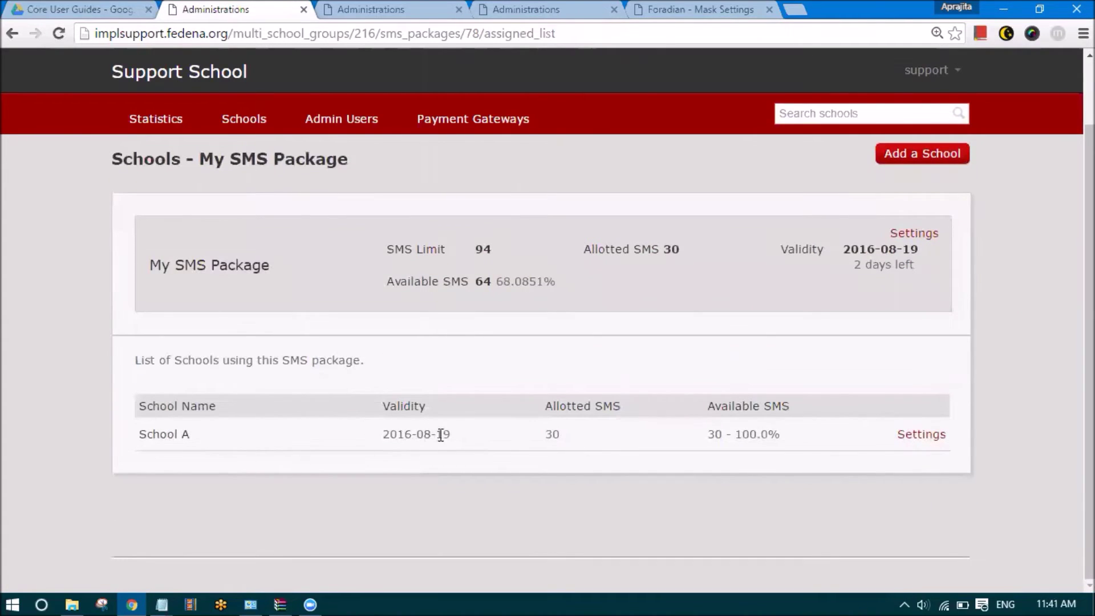
pyautogui.moveTo(445, 435); pyautogui.dragTo(387, 442)
pyautogui.click(467, 443)
pyautogui.moveTo(560, 434); pyautogui.dragTo(545, 435)
pyautogui.moveTo(488, 286); pyautogui.dragTo(477, 283)
pyautogui.moveTo(703, 436); pyautogui.dragTo(789, 443)
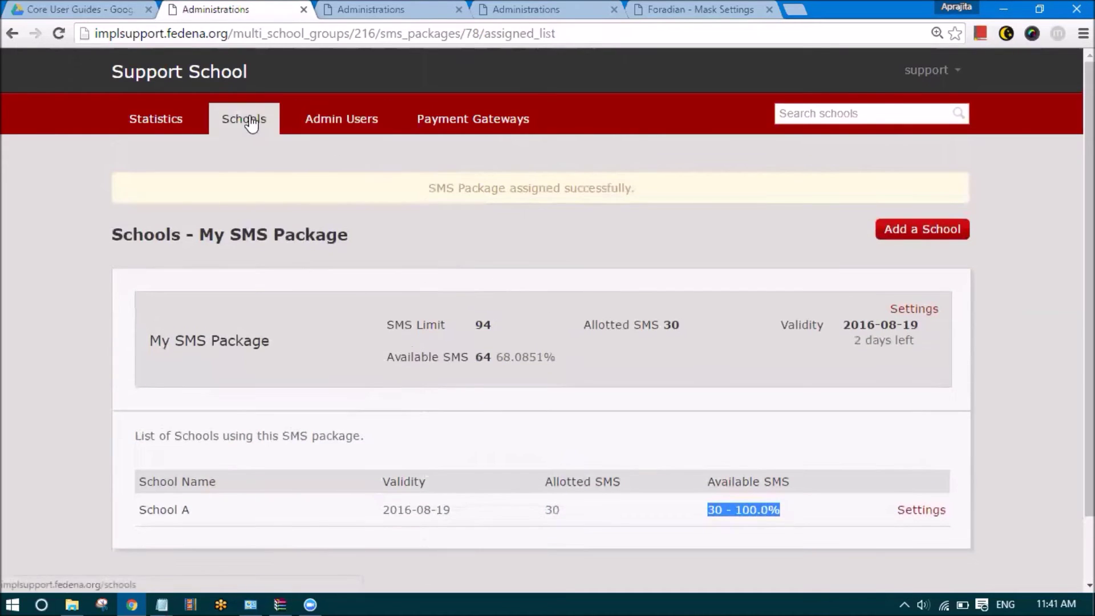
# Check School A's SMS packages, then open Support School's SMS package list
pyautogui.click(246, 120)
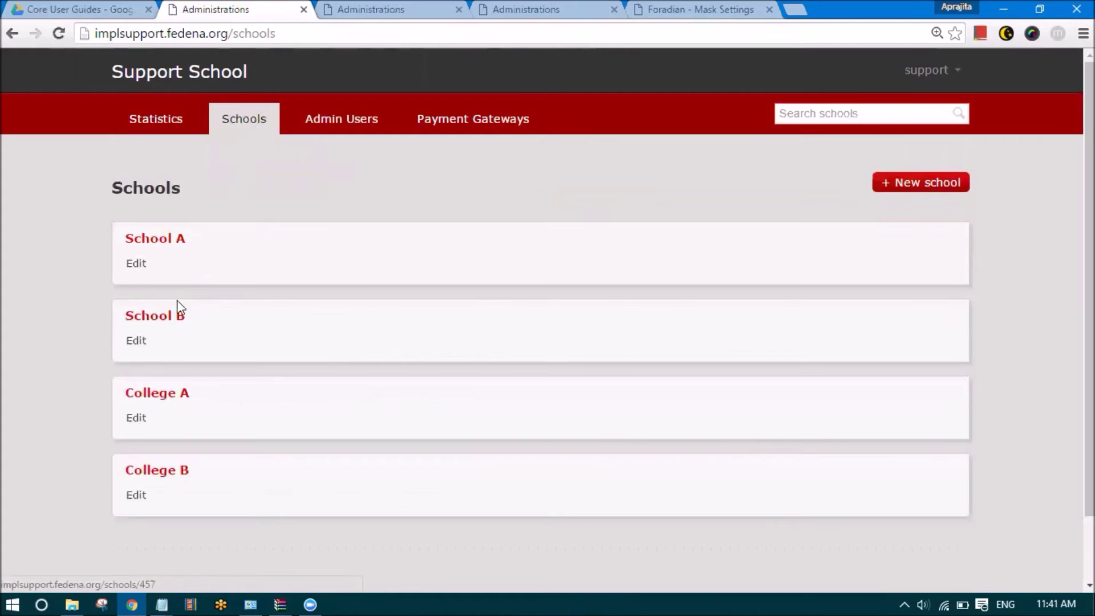
pyautogui.click(162, 244)
pyautogui.click(150, 422)
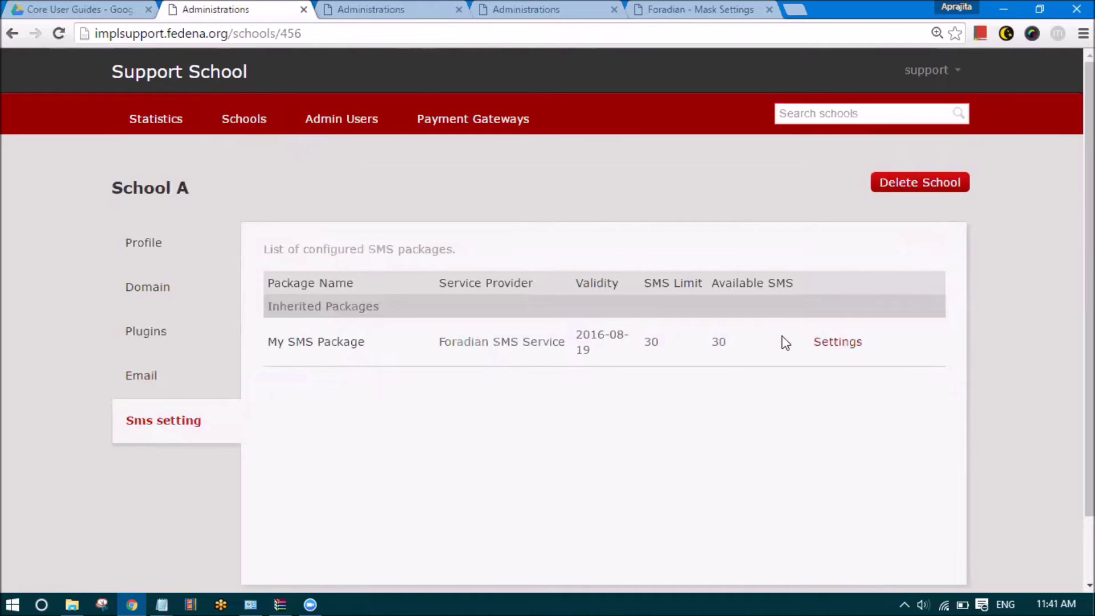
pyautogui.click(925, 70)
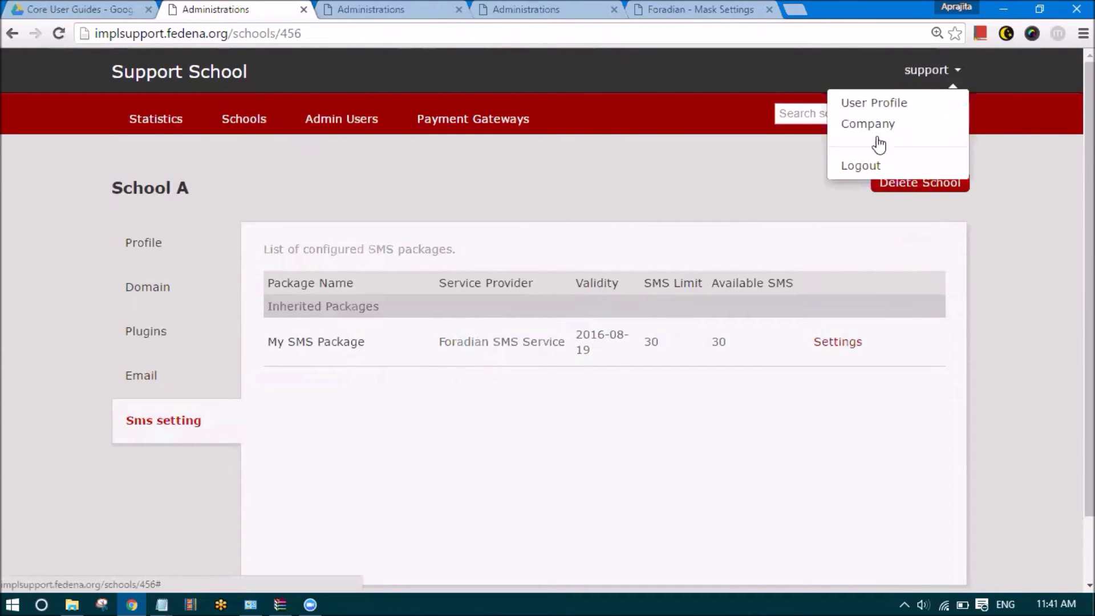
pyautogui.click(878, 126)
pyautogui.click(131, 418)
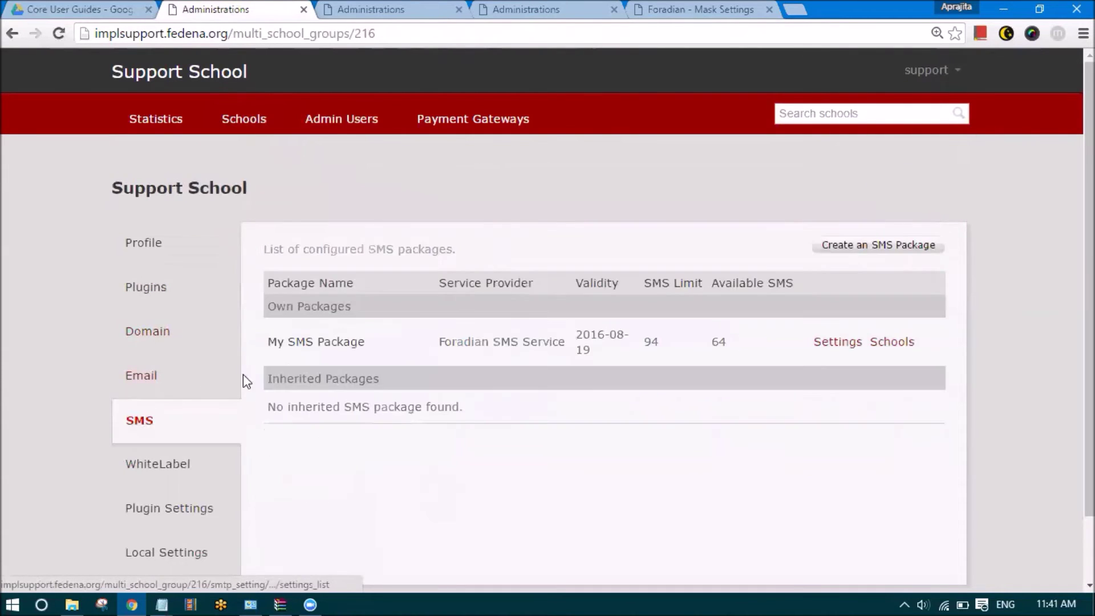
# Switch My SMS Package's sender name modification from Disable to Enable and save
pyautogui.click(847, 342)
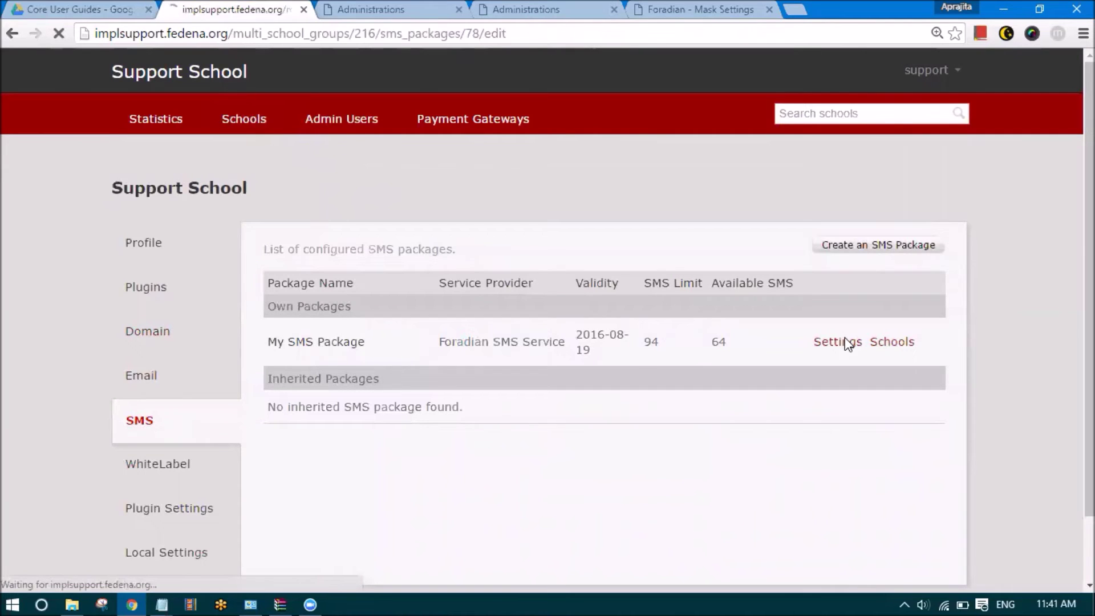
pyautogui.scroll(-5, 301, 411)
pyautogui.scroll(-3, 301, 422)
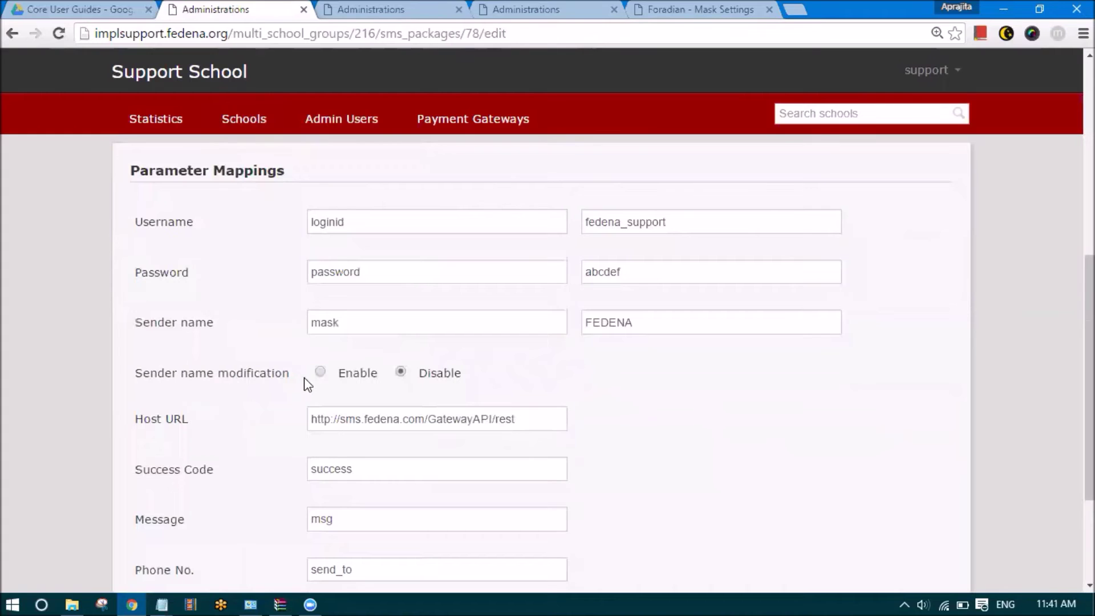
pyautogui.moveTo(420, 372); pyautogui.dragTo(455, 374)
pyautogui.click(484, 381)
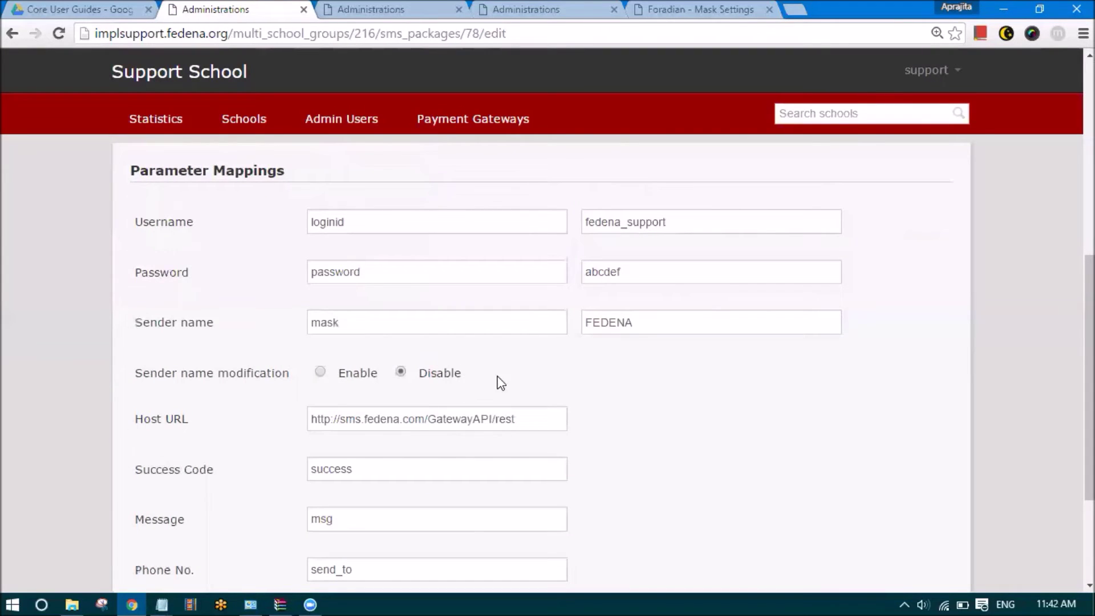
pyautogui.moveTo(637, 323); pyautogui.dragTo(584, 329)
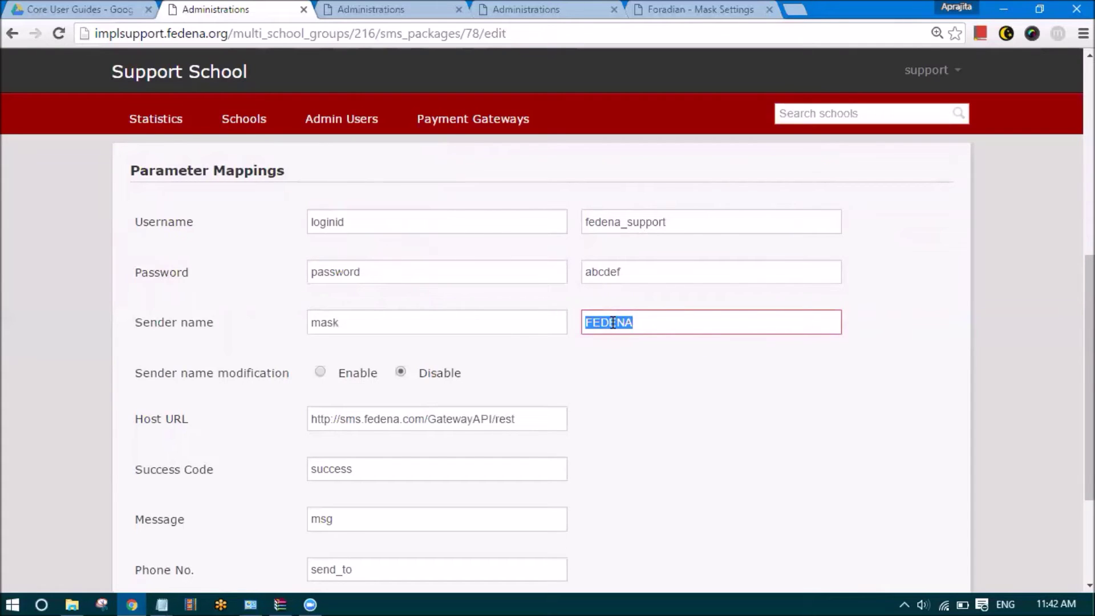
pyautogui.click(320, 372)
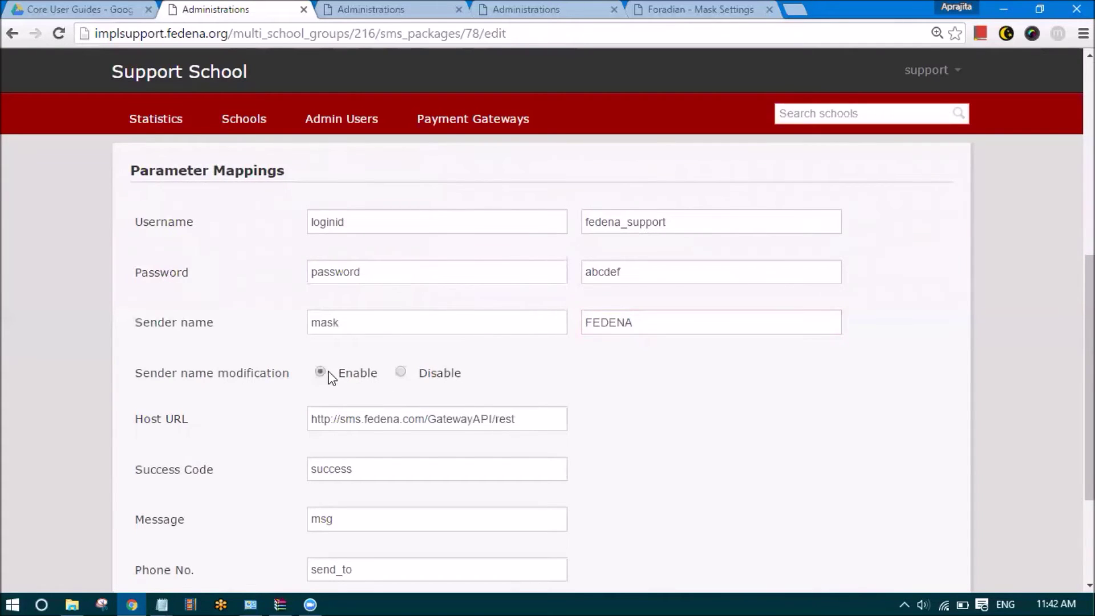
pyautogui.scroll(-1, 404, 441)
pyautogui.scroll(-2, 404, 441)
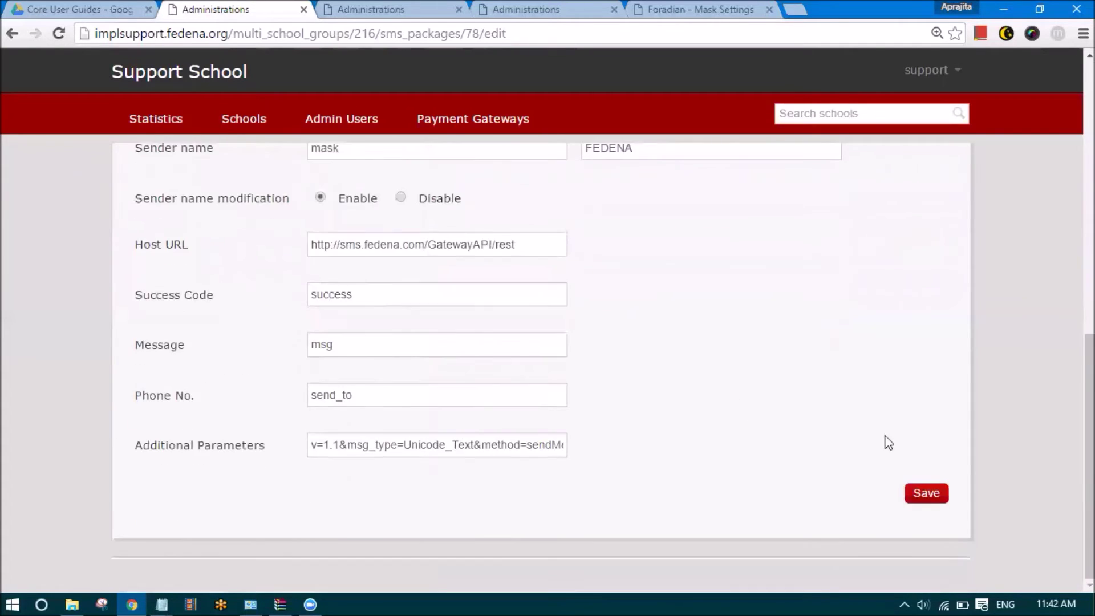
pyautogui.click(925, 494)
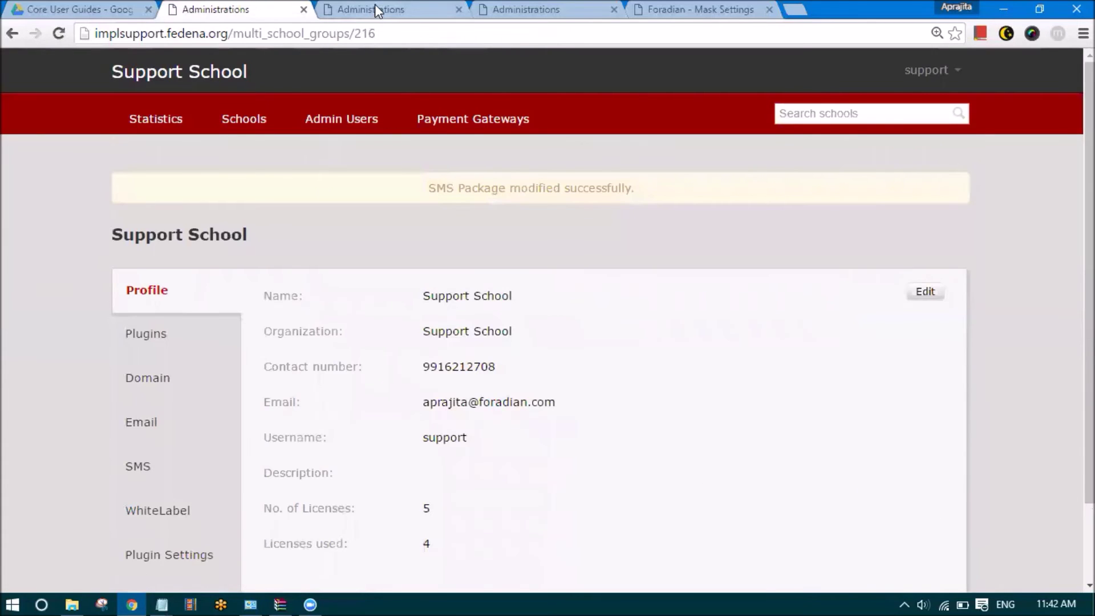
# Open School A's My SMS Package settings and begin replacing sender name FEDENA with SchoolA
pyautogui.click(255, 117)
pyautogui.click(140, 272)
pyautogui.click(144, 420)
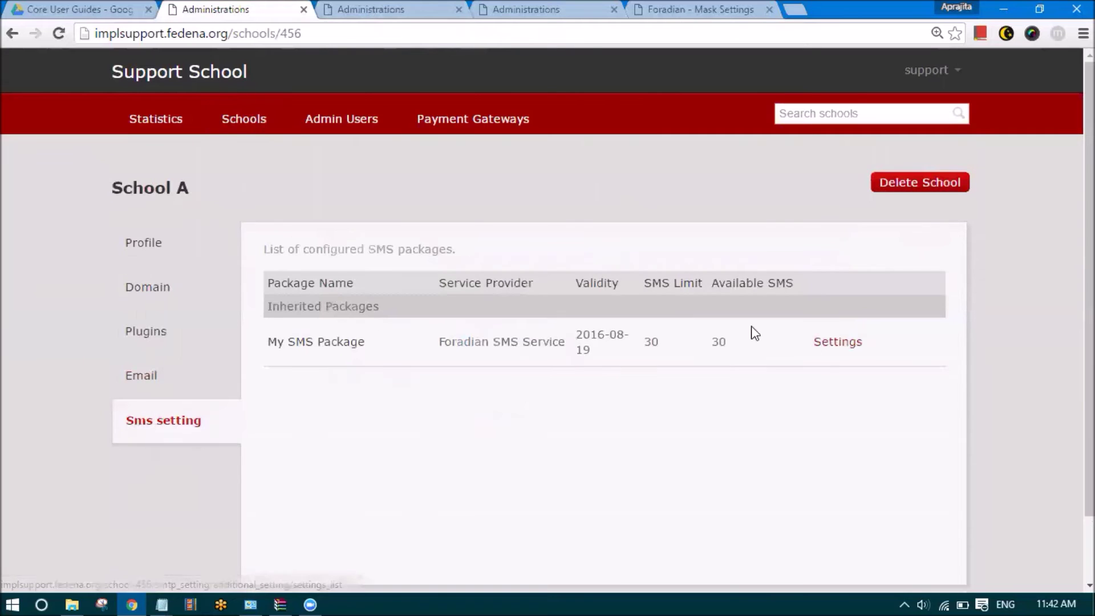
pyautogui.click(830, 345)
pyautogui.scroll(-2, 268, 447)
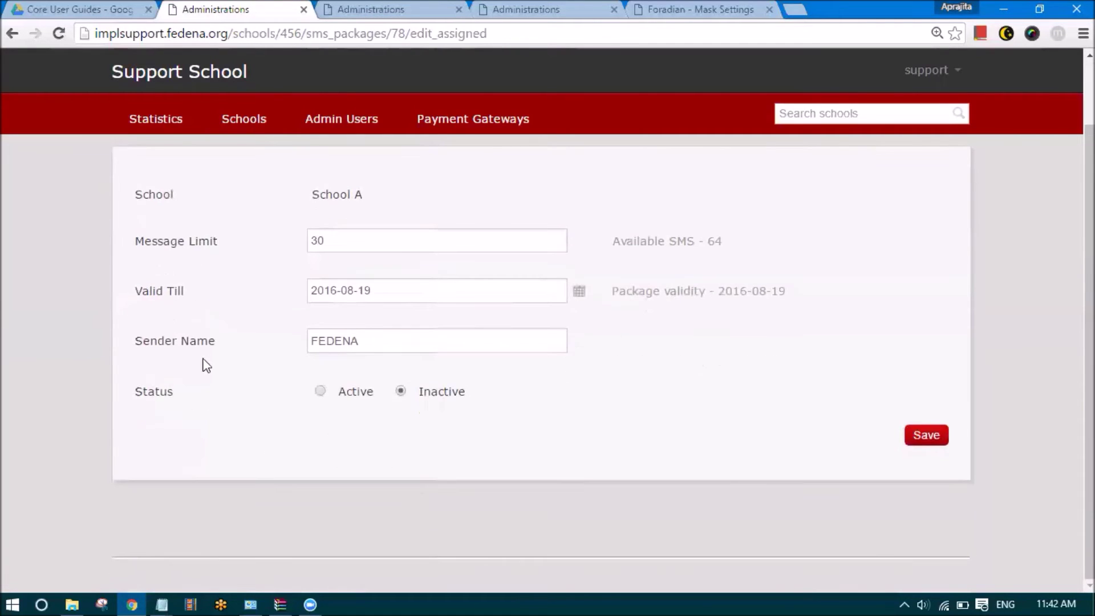
pyautogui.moveTo(138, 343); pyautogui.dragTo(224, 342)
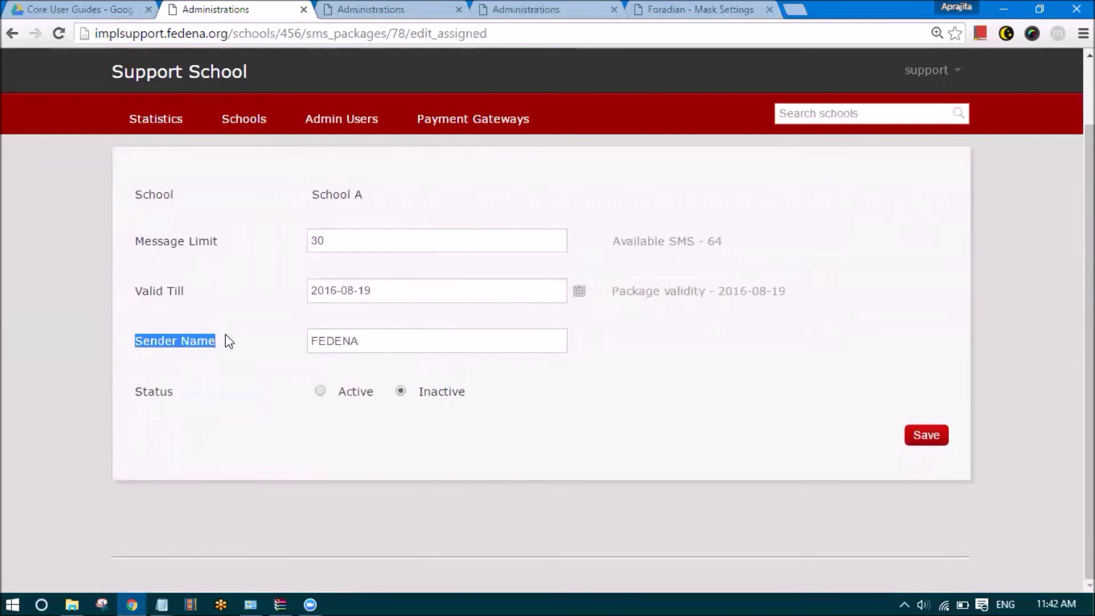
pyautogui.moveTo(375, 342); pyautogui.dragTo(296, 349)
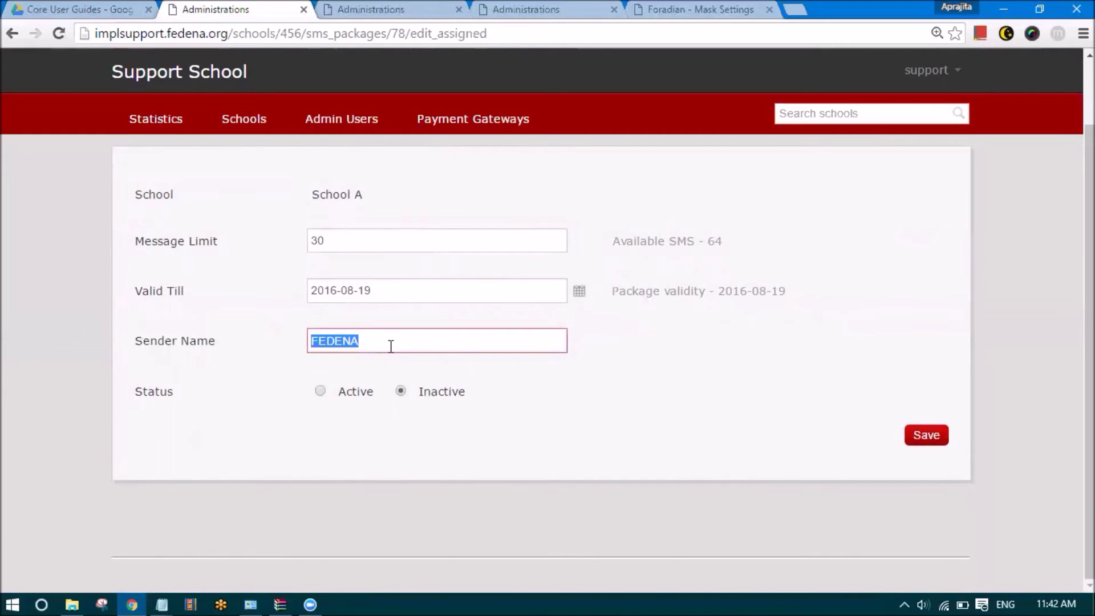
pyautogui.write('SchoolA')
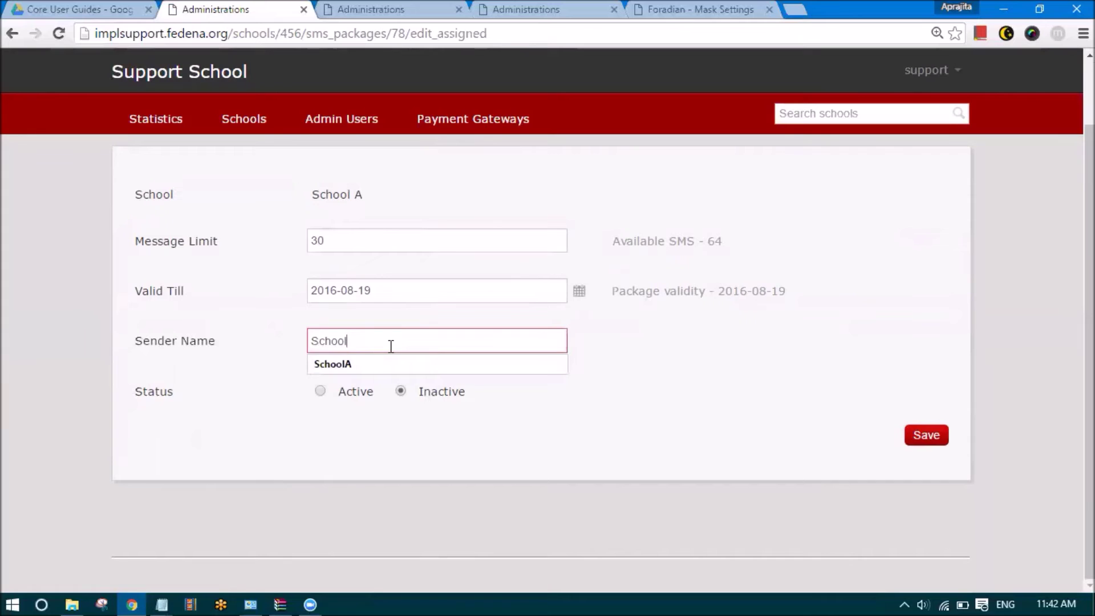
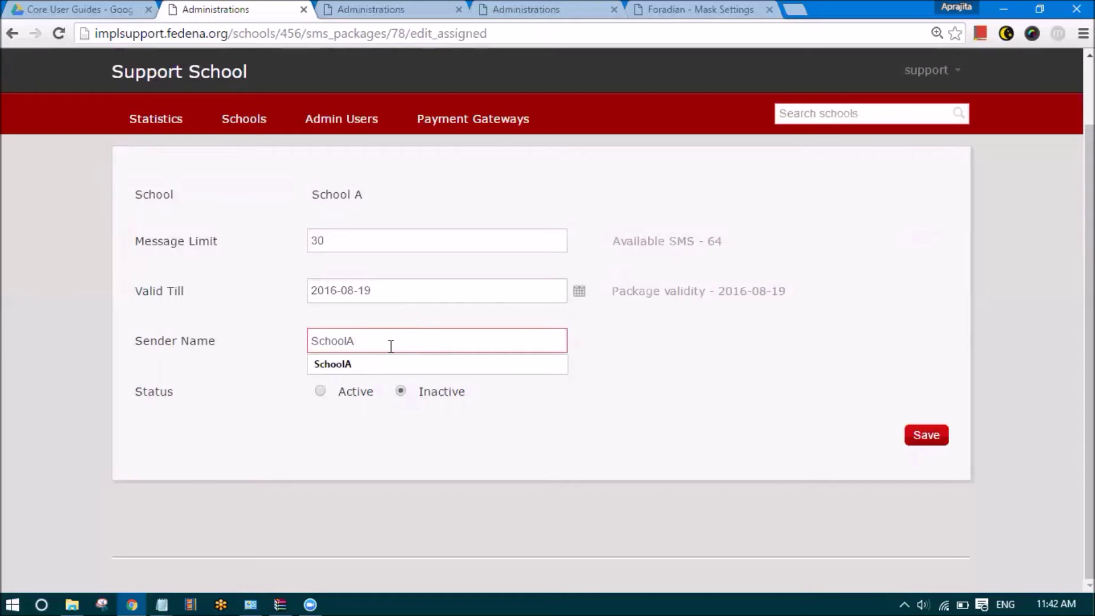
# Open the Support School company profile from the support menu at top right
pyautogui.click(932, 70)
pyautogui.click(872, 135)
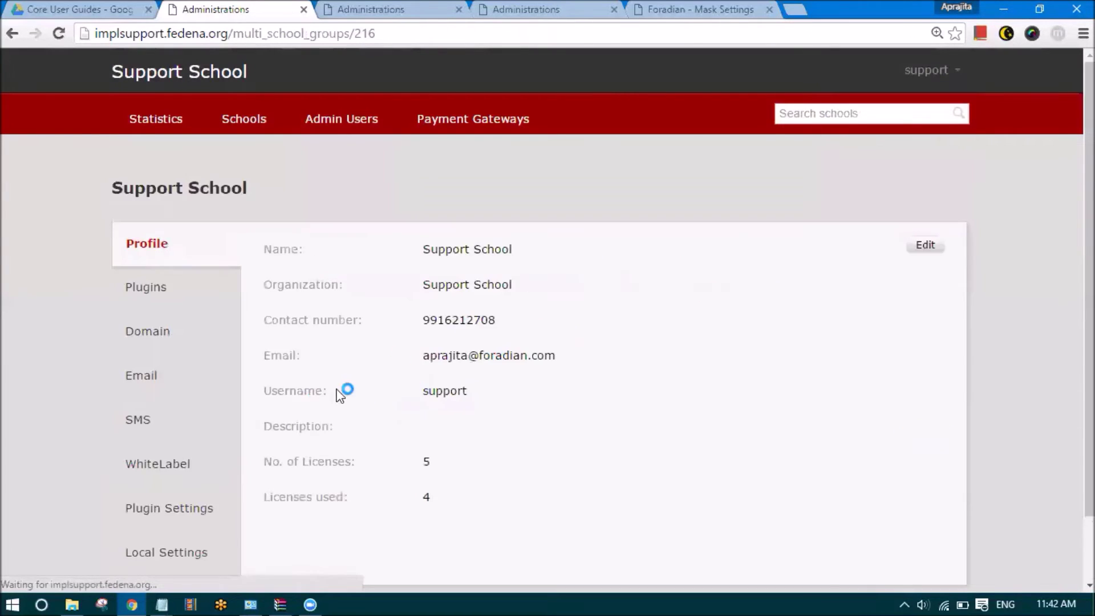
# Set My SMS Package's sender name modification to Disable, save, and show the schools list
pyautogui.click(139, 346)
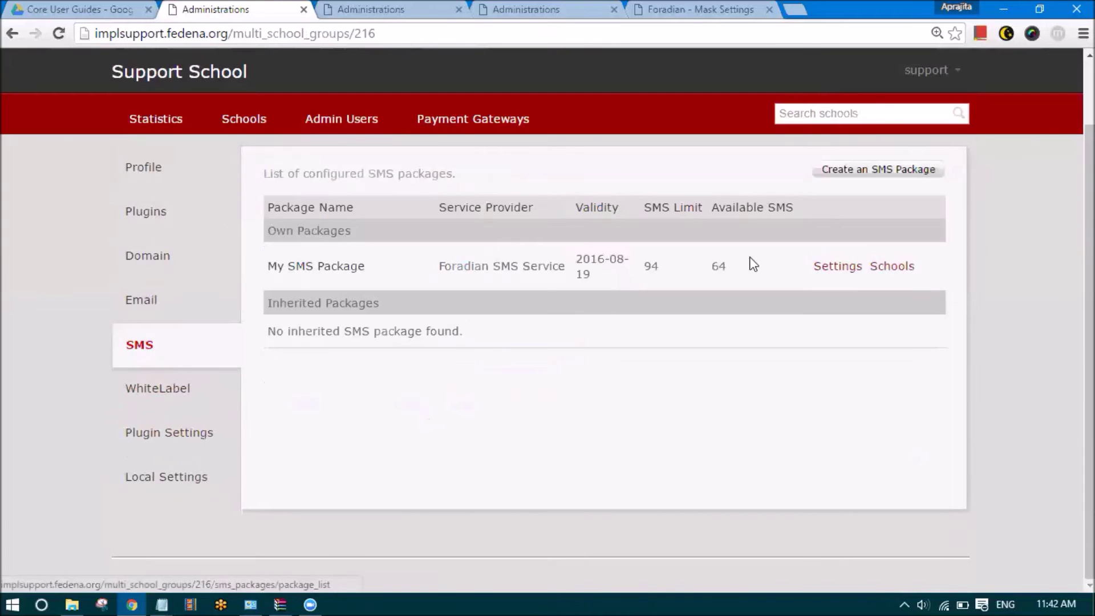
pyautogui.click(838, 267)
pyautogui.scroll(-8, 371, 399)
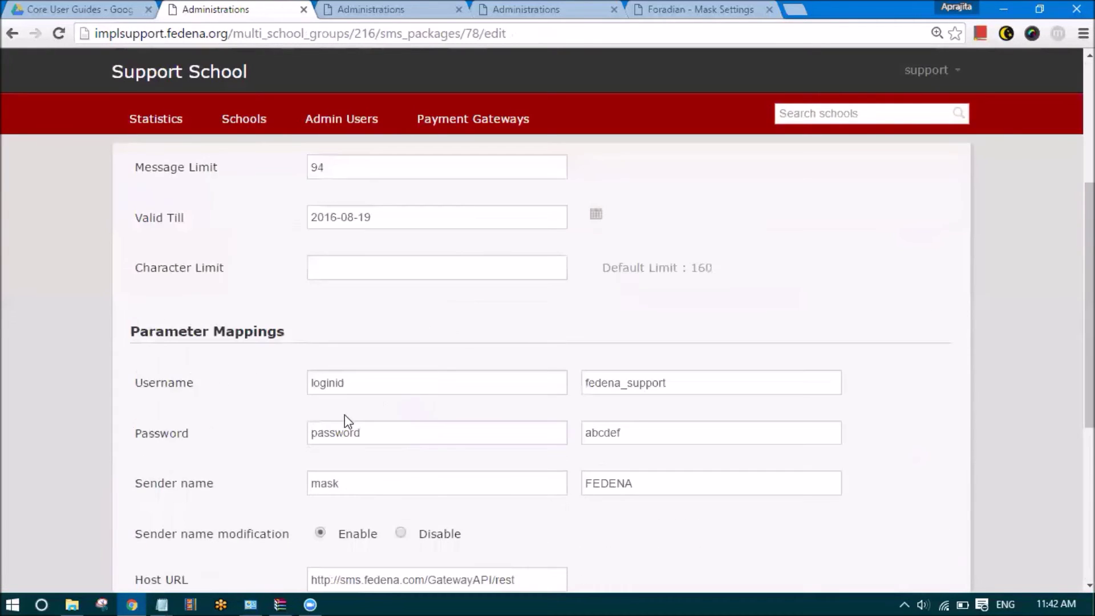
pyautogui.click(400, 318)
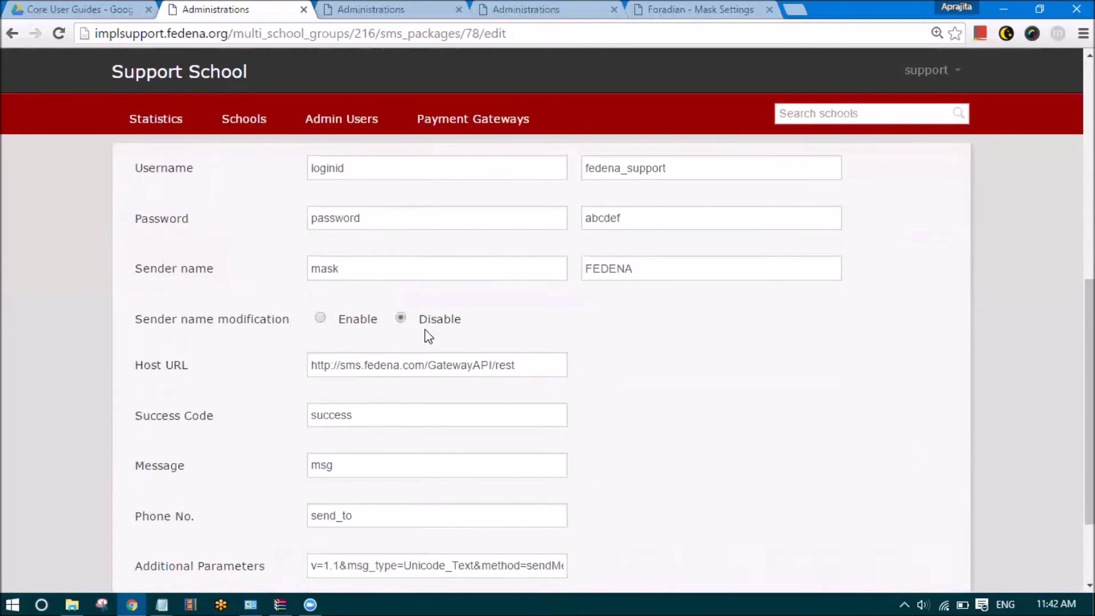
pyautogui.scroll(-2, 878, 455)
pyautogui.click(917, 494)
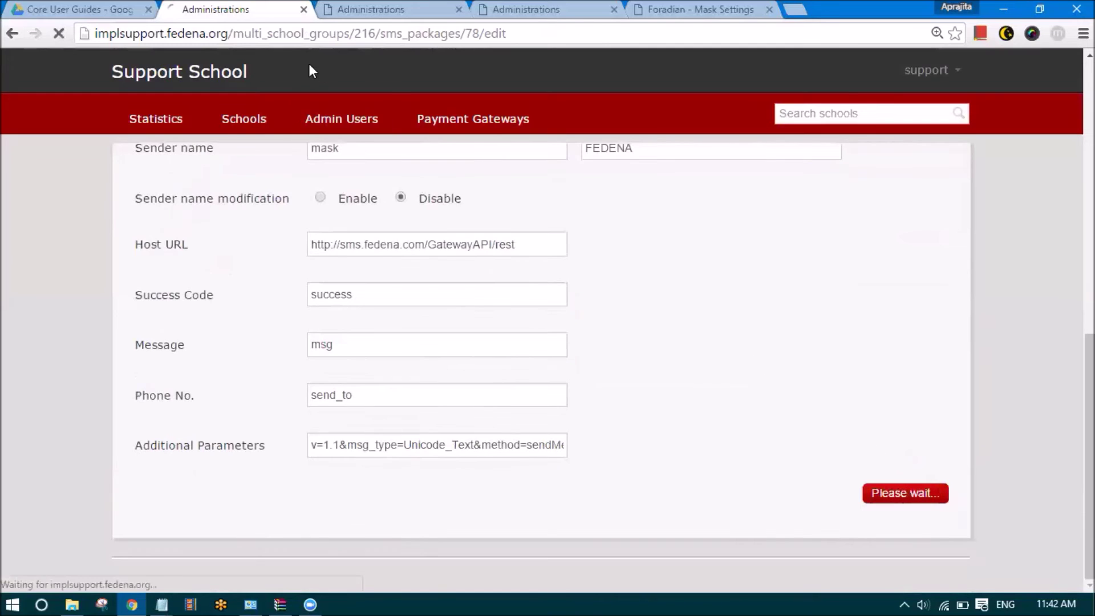
pyautogui.click(242, 122)
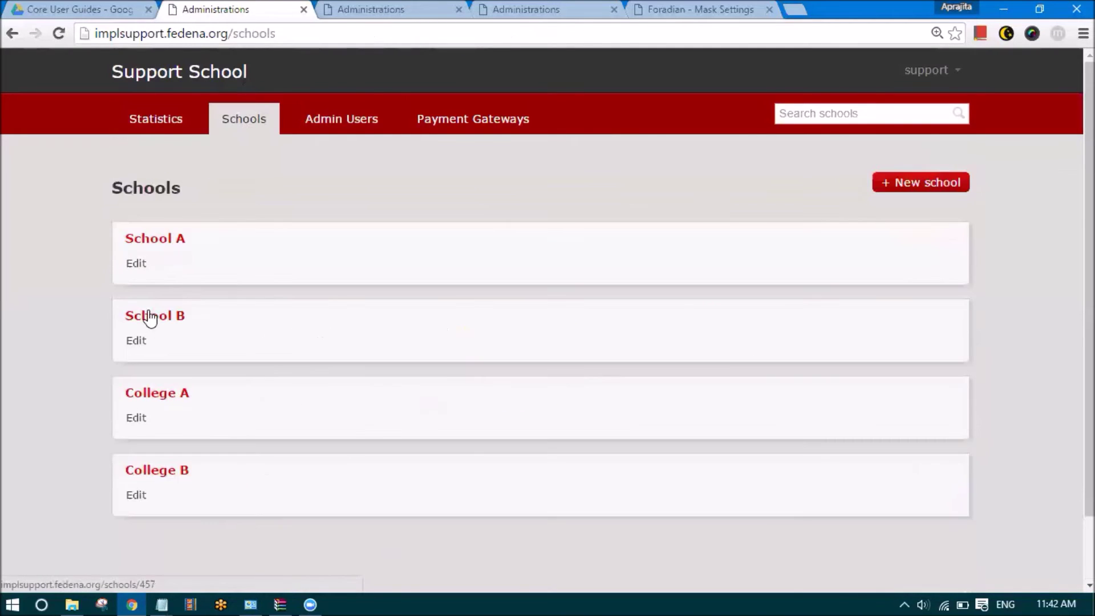
# Review School A's SMS package settings, then go back to the schools list
pyautogui.click(144, 239)
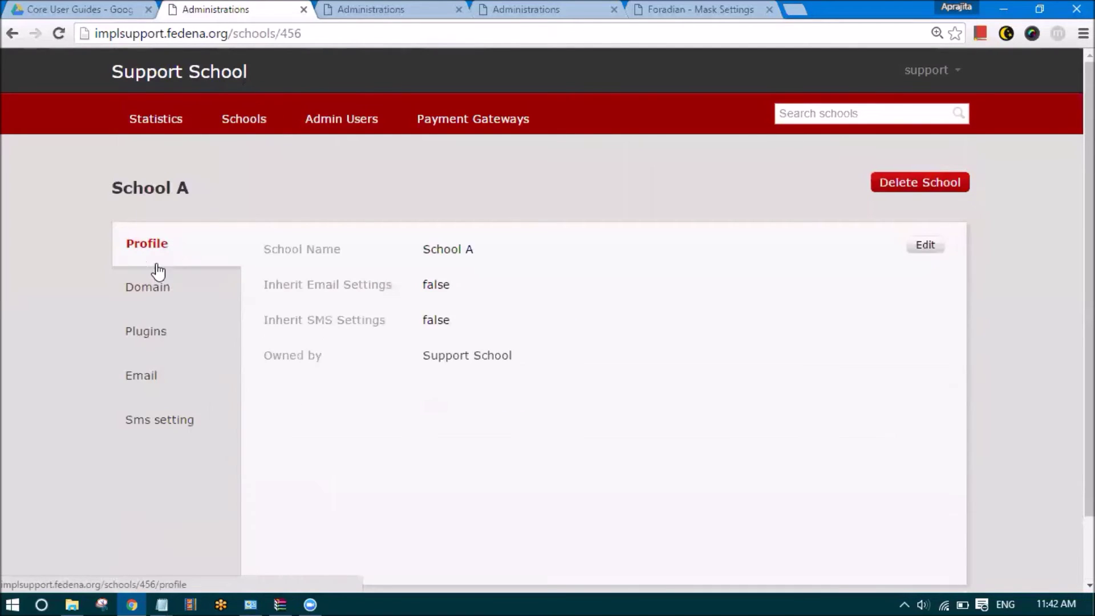
pyautogui.click(150, 419)
pyautogui.click(827, 342)
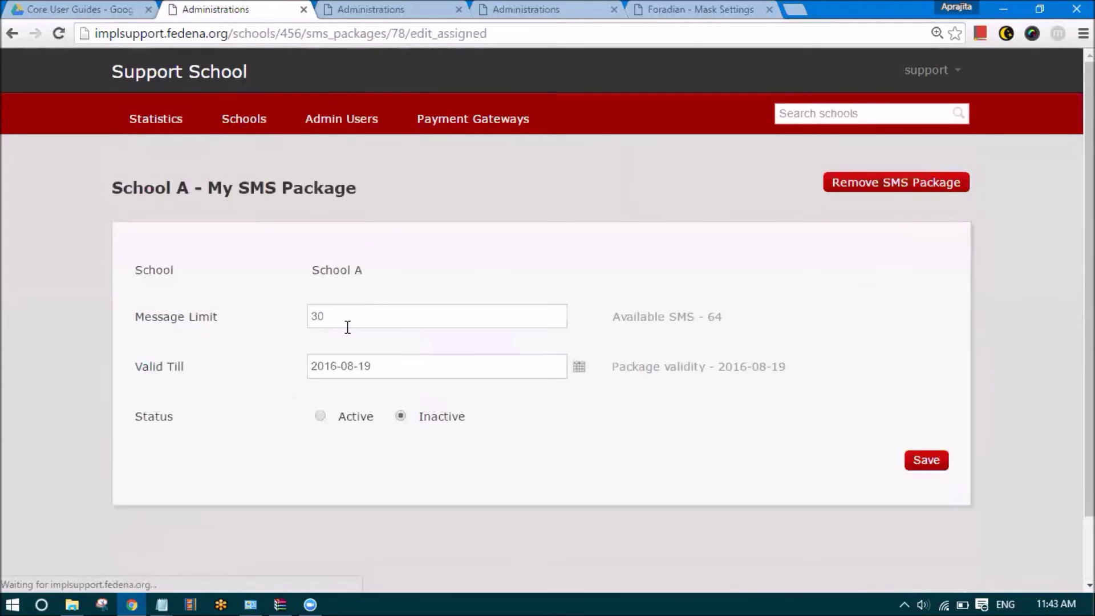
pyautogui.scroll(-3, 178, 277)
pyautogui.scroll(1, 254, 357)
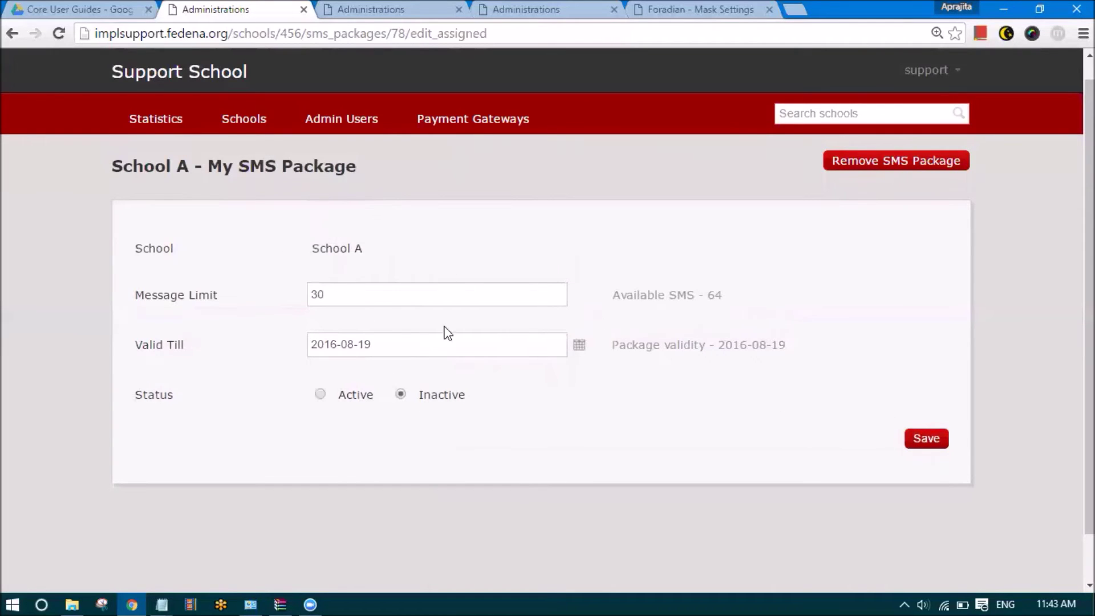
pyautogui.click(216, 125)
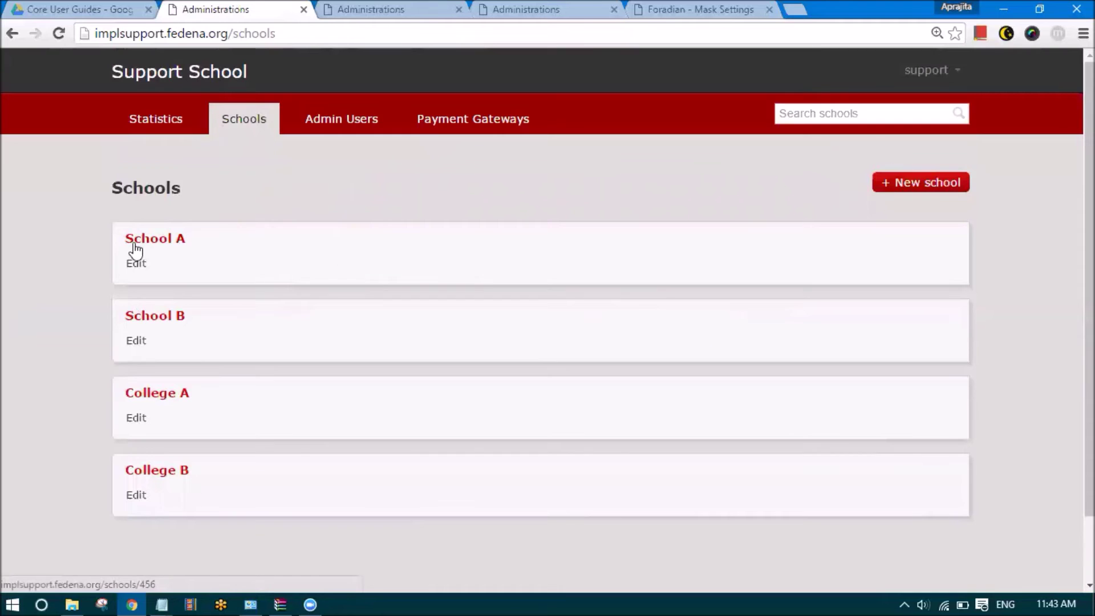
# Set School A's My SMS Package status to Active, keeping its 30-message limit, and save
pyautogui.click(135, 241)
pyautogui.click(153, 430)
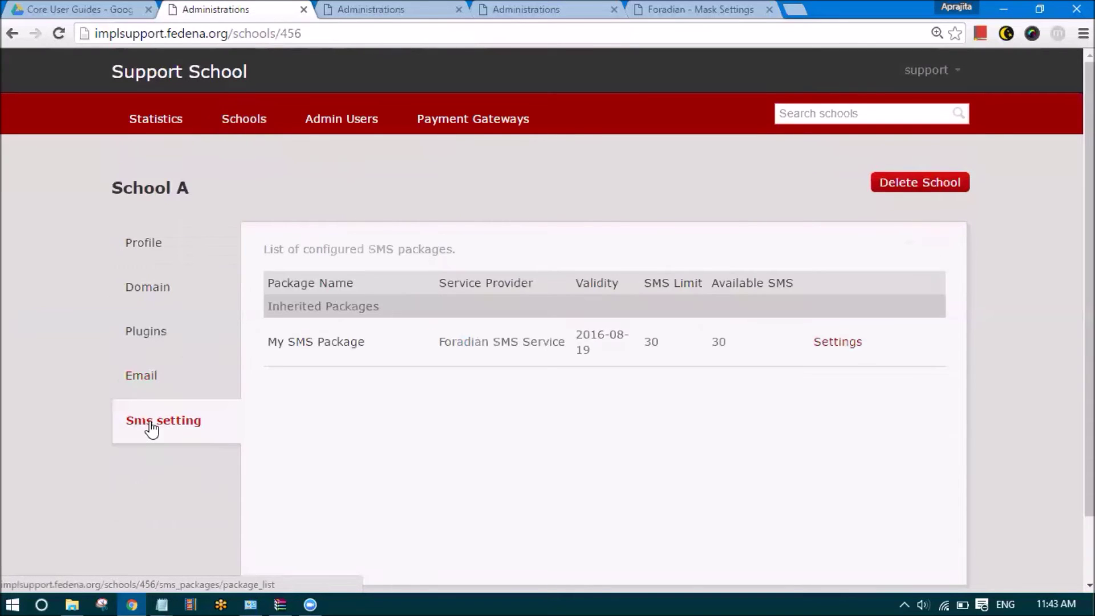
pyautogui.click(842, 344)
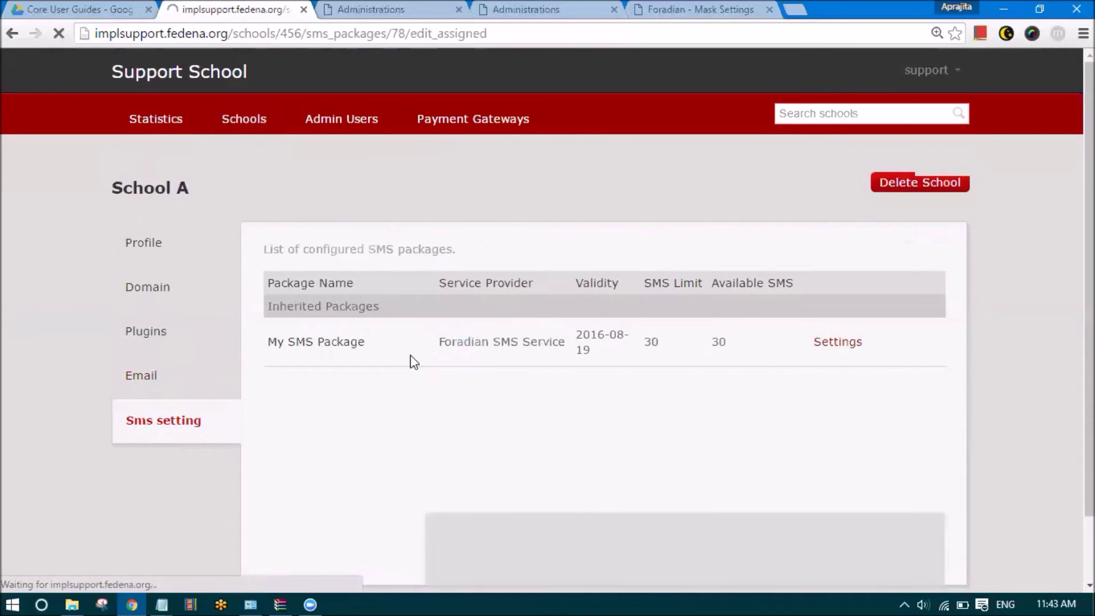
pyautogui.click(320, 341)
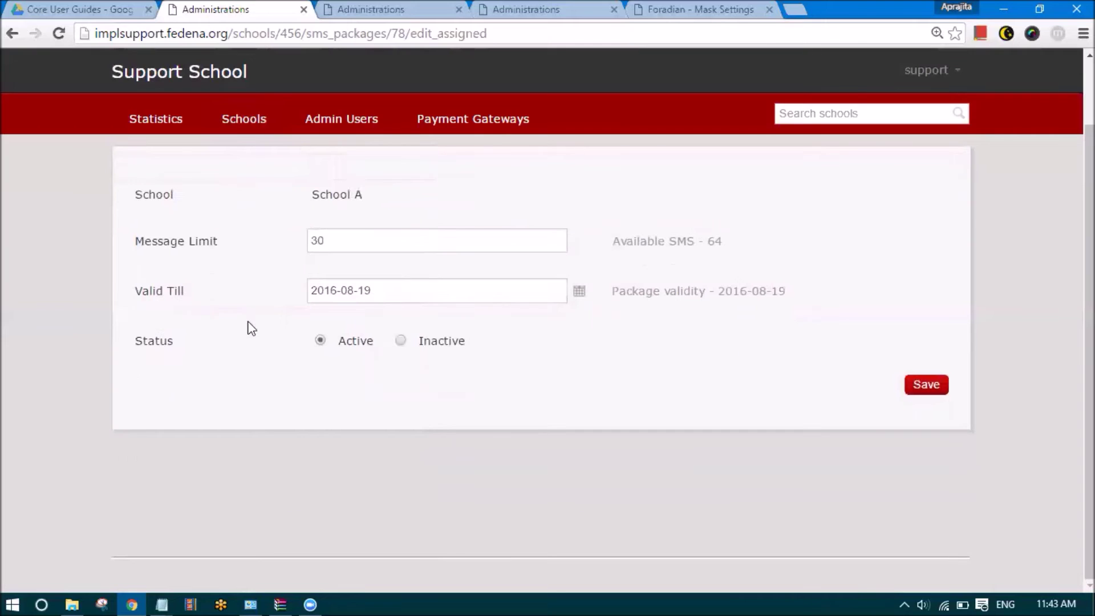
pyautogui.doubleClick(313, 184)
pyautogui.click(353, 203)
pyautogui.doubleClick(318, 238)
pyautogui.click(467, 218)
pyautogui.click(920, 392)
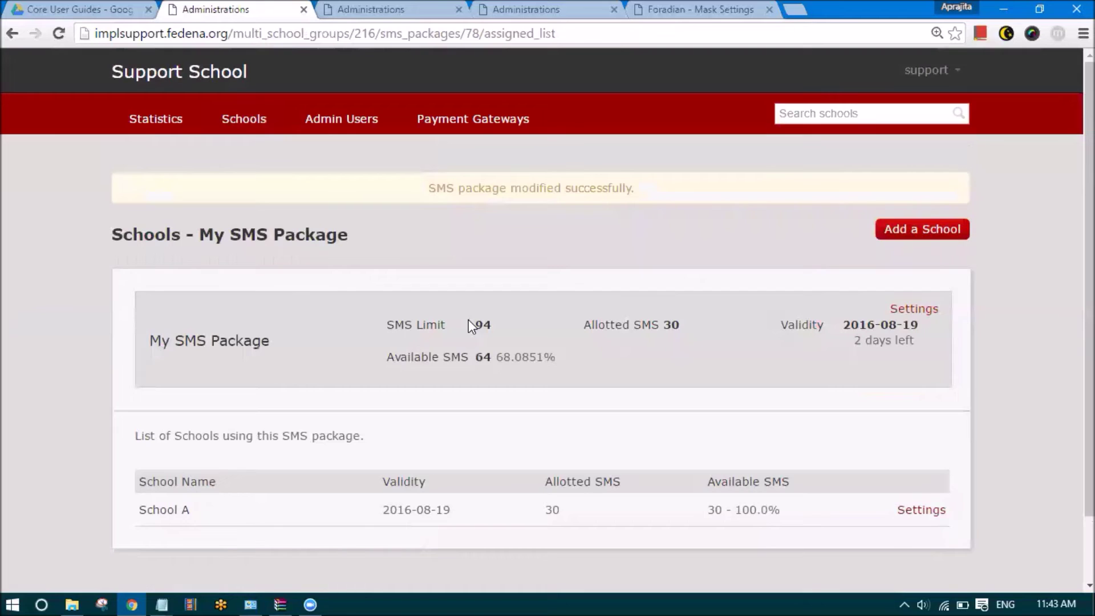
pyautogui.click(235, 120)
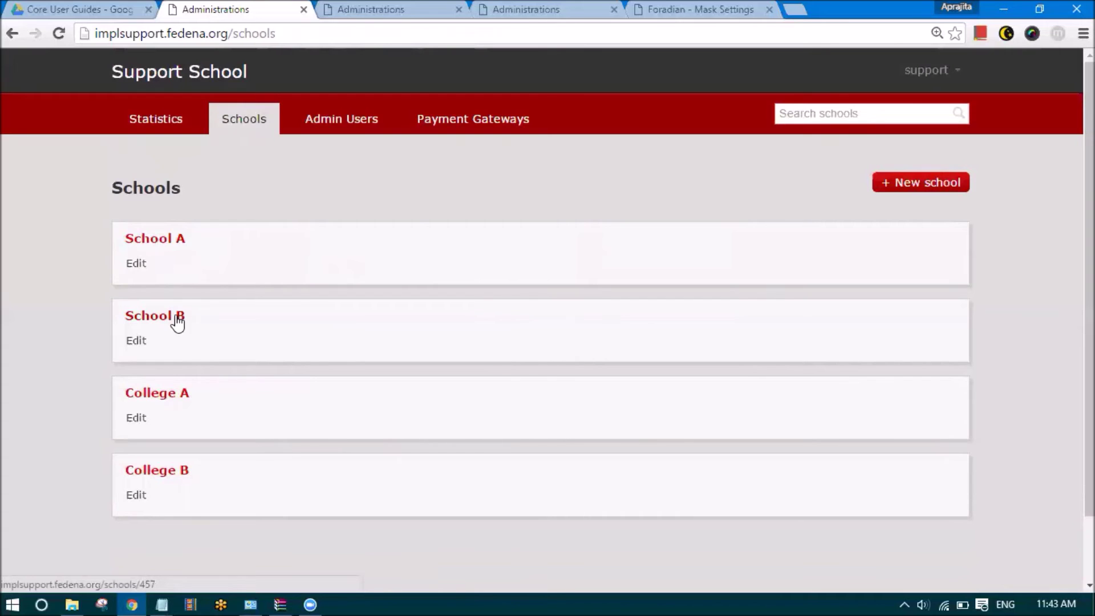
# Go to My SMS Package's school list under the company's SMS tab and start adding a school
pyautogui.click(927, 70)
pyautogui.click(903, 126)
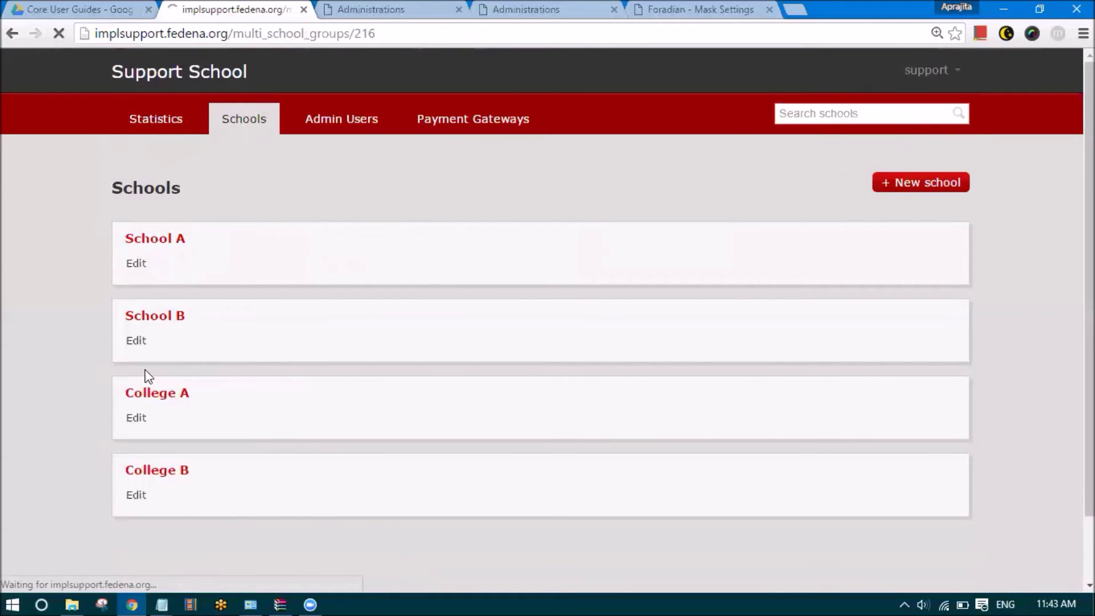
pyautogui.click(137, 406)
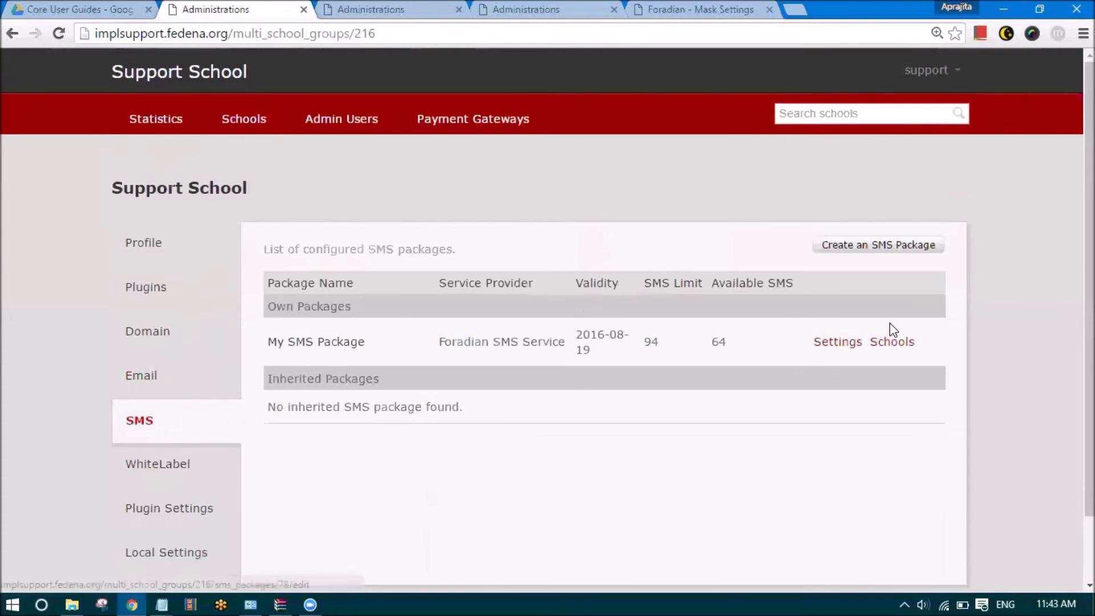
pyautogui.click(883, 345)
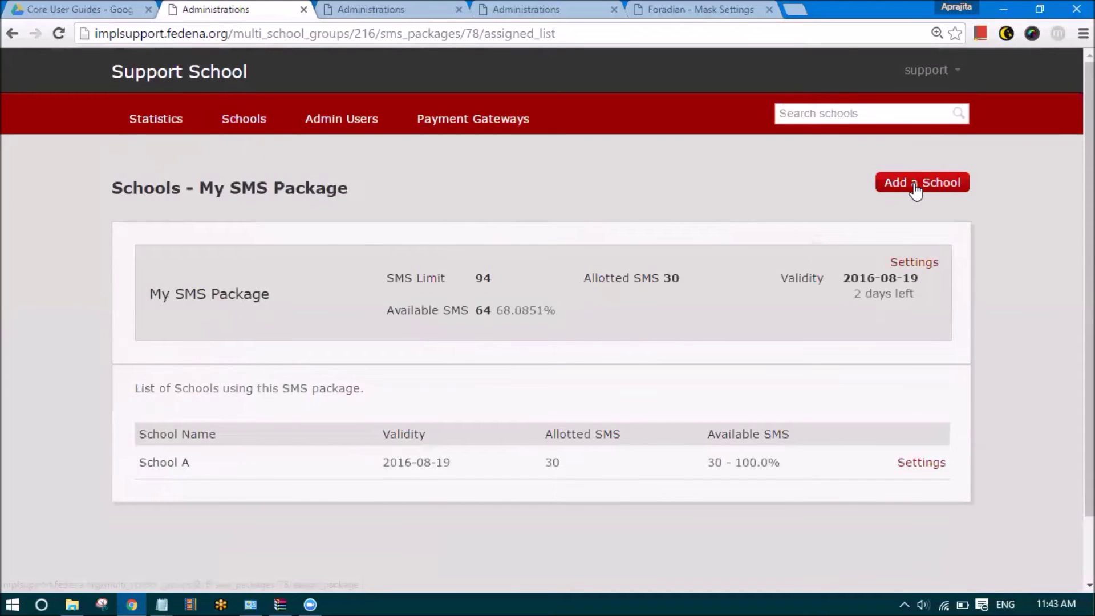
pyautogui.click(917, 181)
# Assign School B a 64-message limit valid till 2016-08-19 and save
pyautogui.click(542, 273)
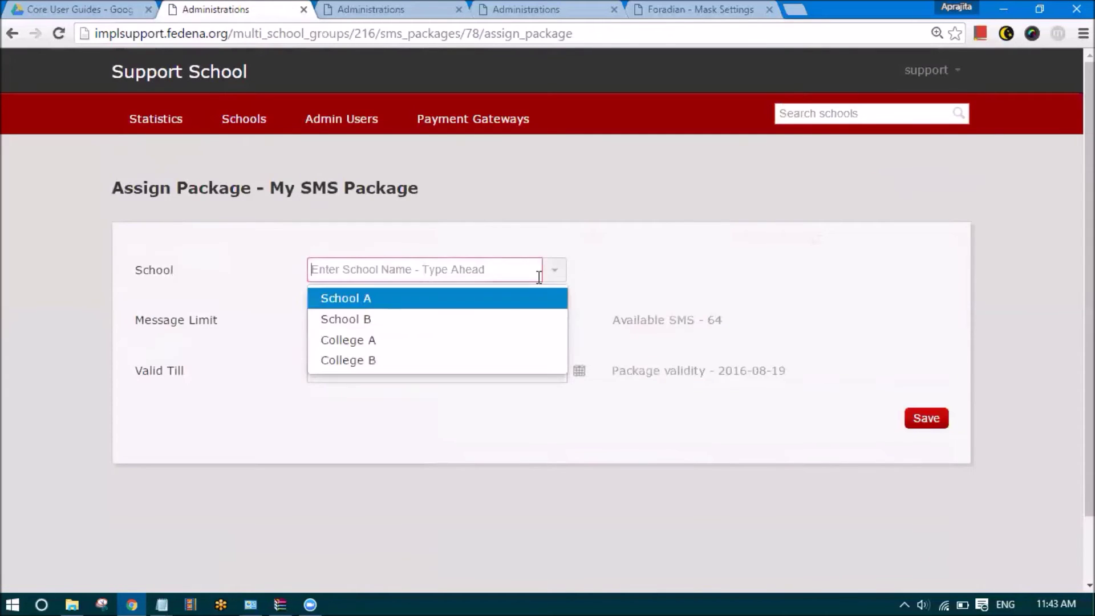
pyautogui.click(425, 320)
pyautogui.click(371, 318)
pyautogui.write('3')
pyautogui.press('BackSpace')
pyautogui.press('BackSpace')
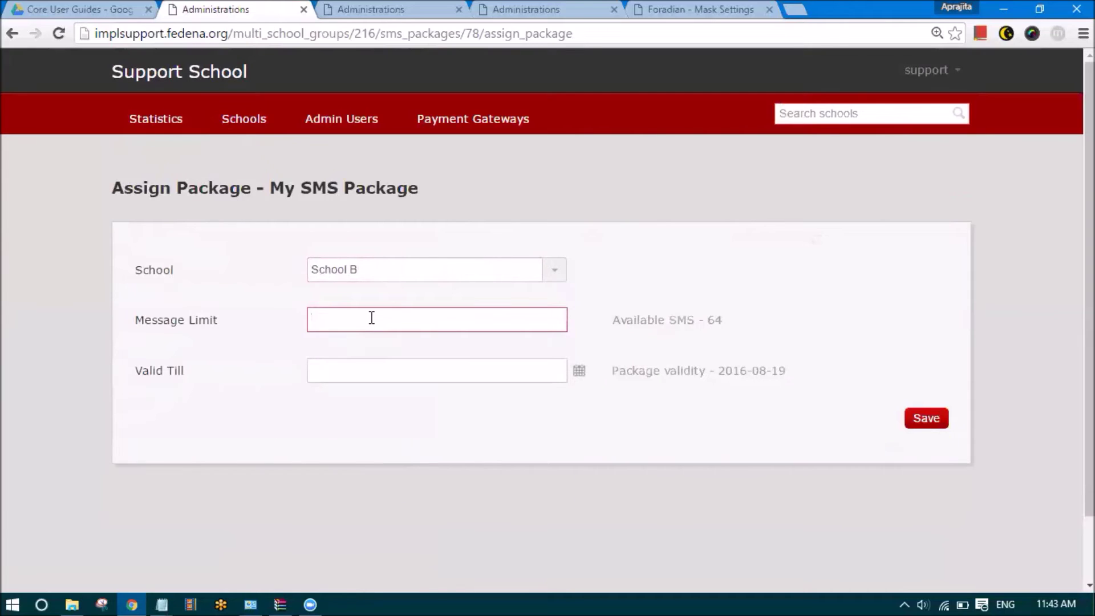
pyautogui.click(374, 365)
pyautogui.click(576, 380)
pyautogui.click(564, 402)
pyautogui.click(579, 380)
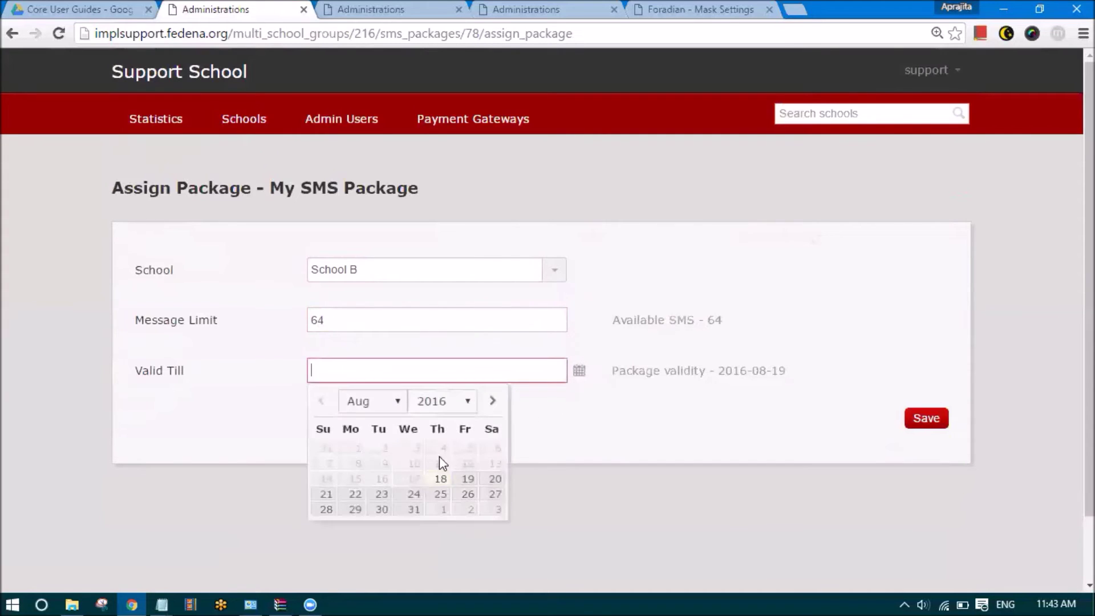
pyautogui.click(466, 481)
pyautogui.click(911, 423)
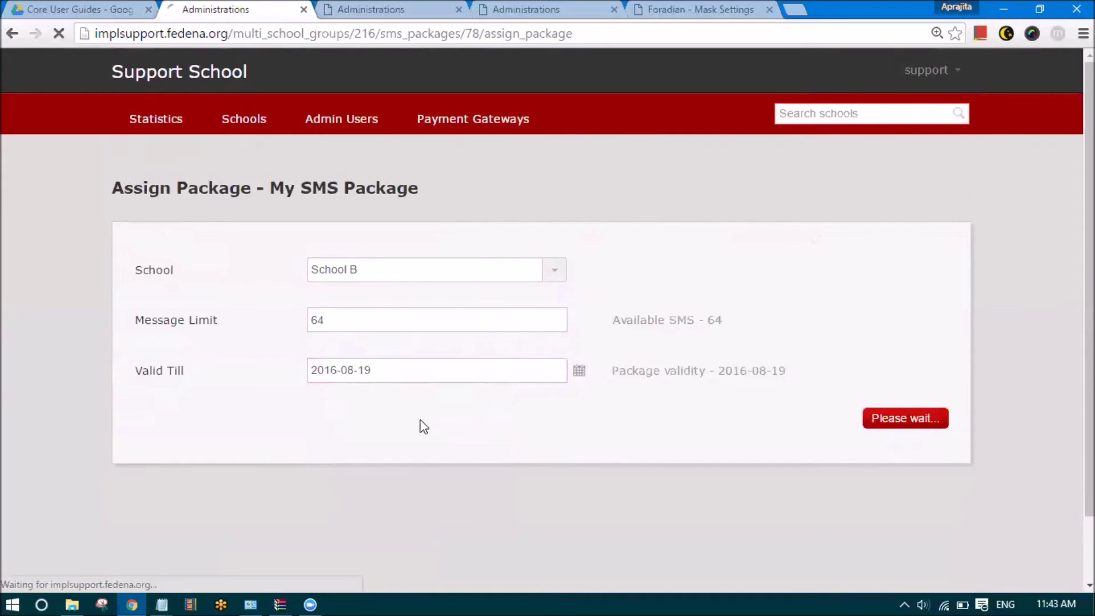
pyautogui.scroll(-1, 386, 418)
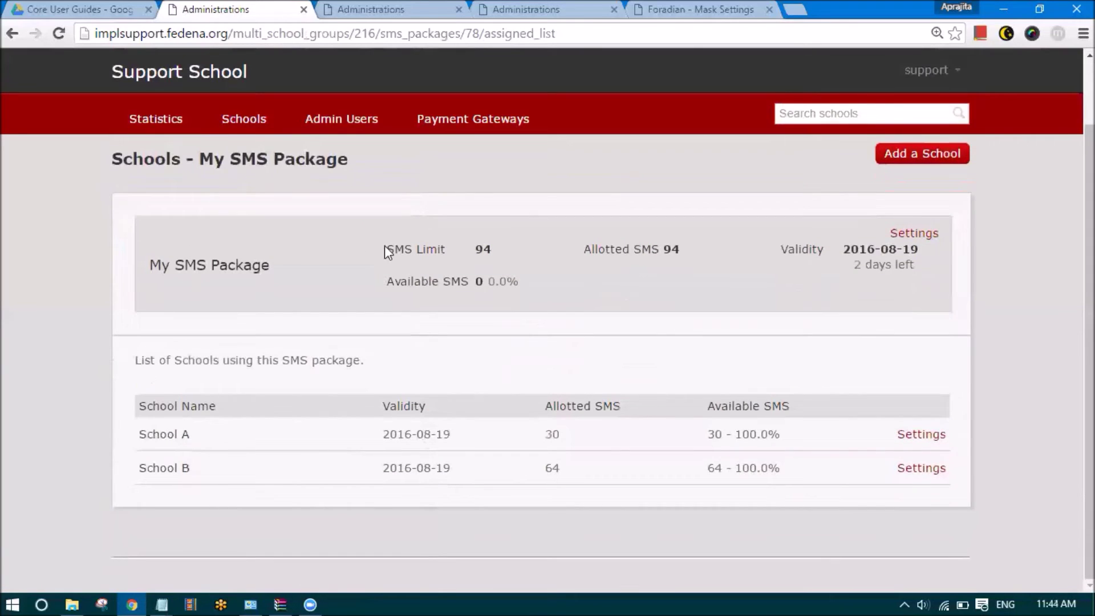
# Highlight School A's 30 and School B's 64 allotted SMS, and the package's 0 available
pyautogui.moveTo(572, 445); pyautogui.dragTo(535, 436)
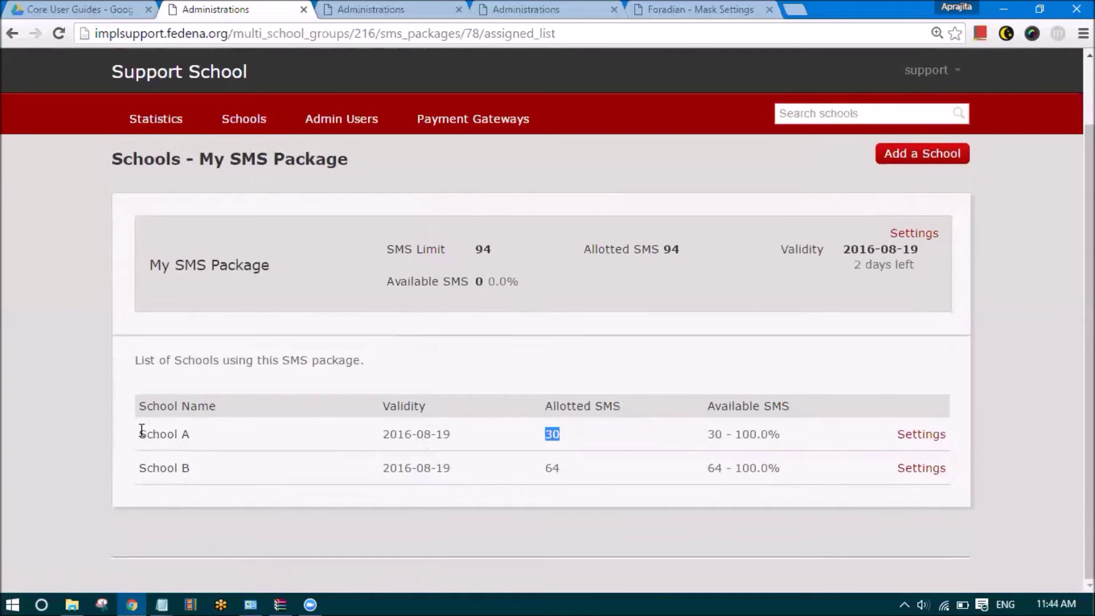
pyautogui.moveTo(565, 478); pyautogui.dragTo(552, 466)
pyautogui.moveTo(388, 281); pyautogui.dragTo(505, 282)
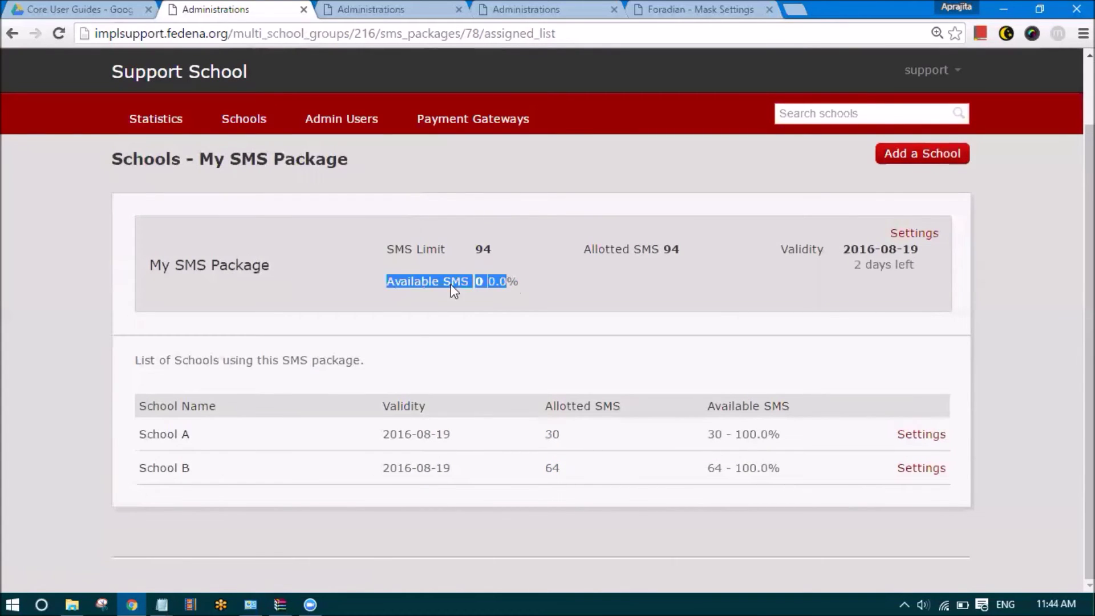
pyautogui.click(482, 282)
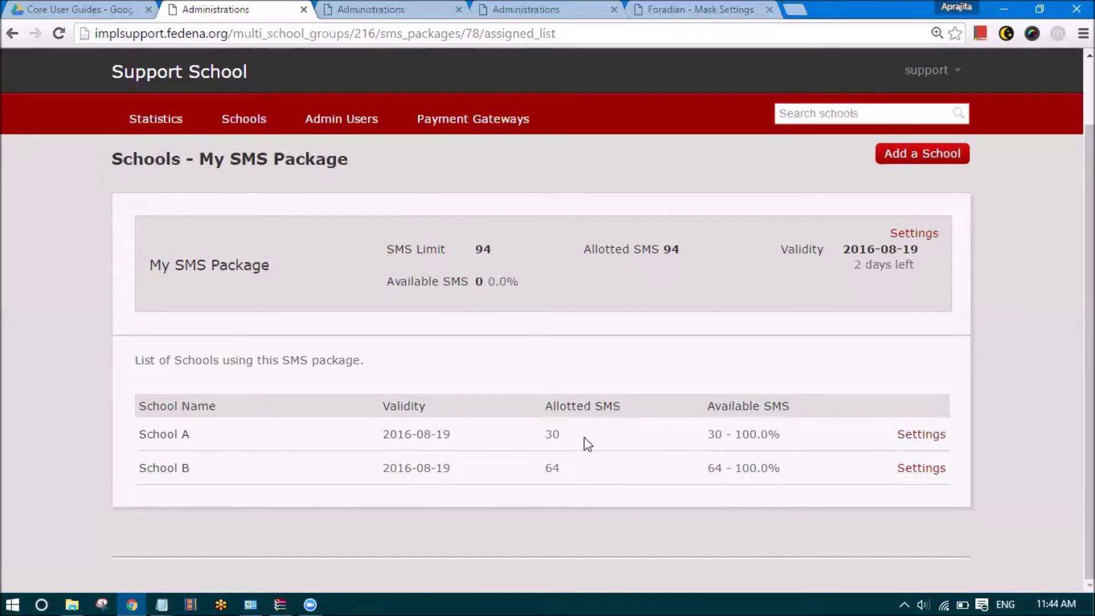
pyautogui.moveTo(707, 407); pyautogui.dragTo(793, 407)
pyautogui.click(727, 438)
pyautogui.moveTo(727, 438); pyautogui.dragTo(706, 471)
# Open School B's package settings and save them
pyautogui.click(919, 469)
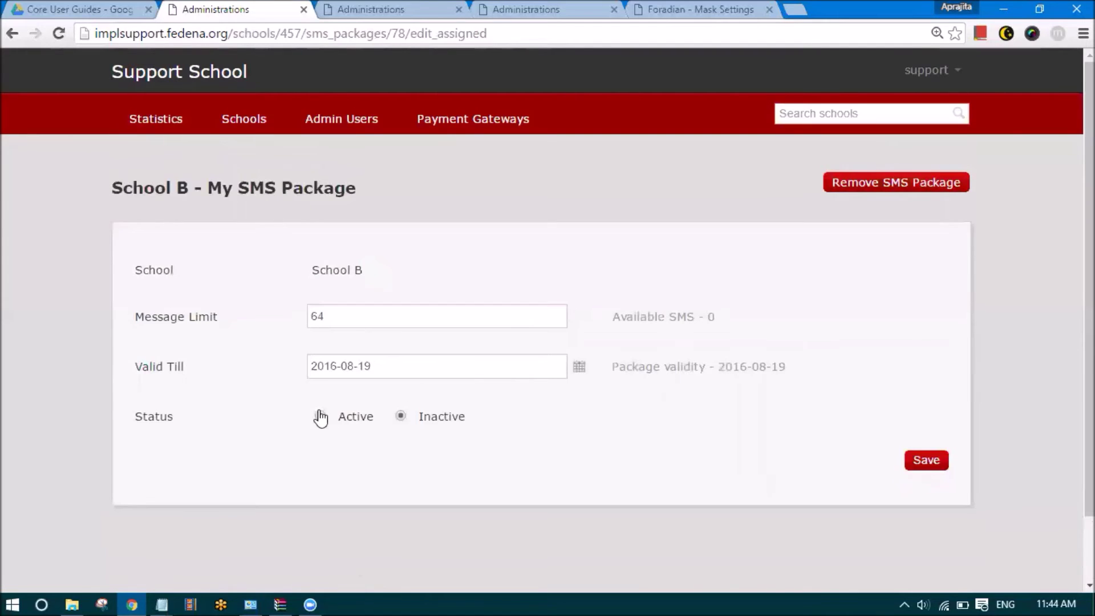
pyautogui.moveTo(309, 272); pyautogui.dragTo(372, 270)
pyautogui.click(372, 270)
pyautogui.click(936, 463)
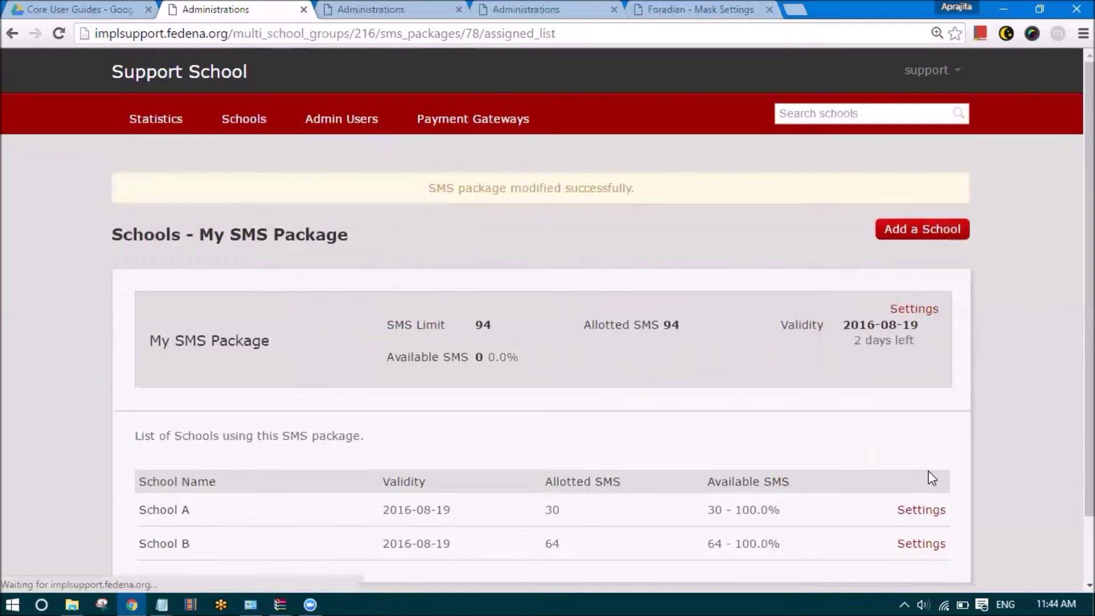
# View College A's profile, then go to My SMS Package's schools and start adding one
pyautogui.click(267, 128)
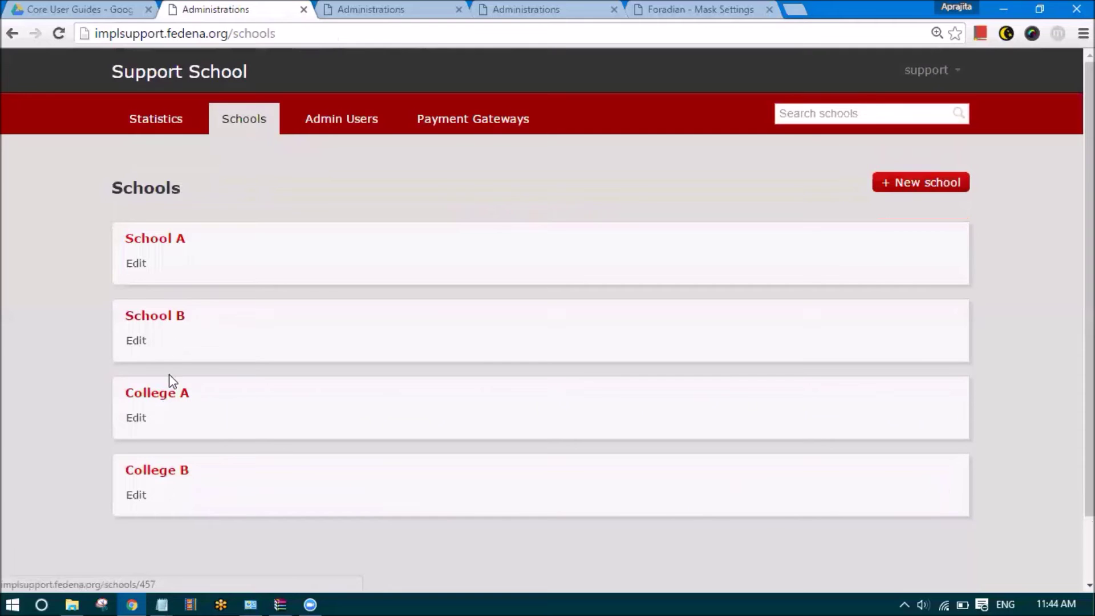
pyautogui.click(174, 395)
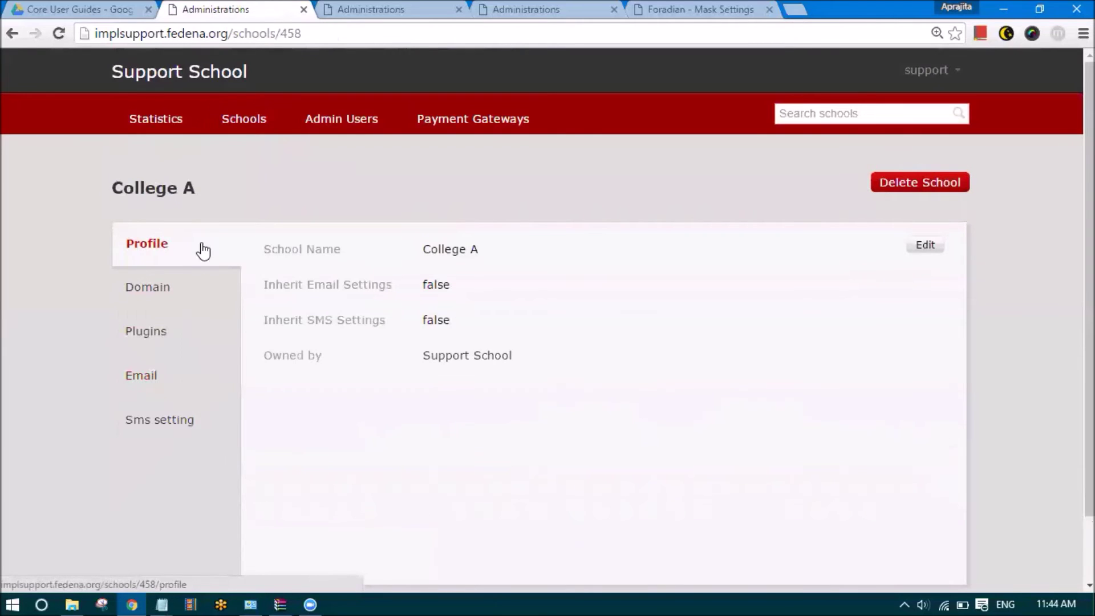
pyautogui.click(931, 73)
pyautogui.click(884, 123)
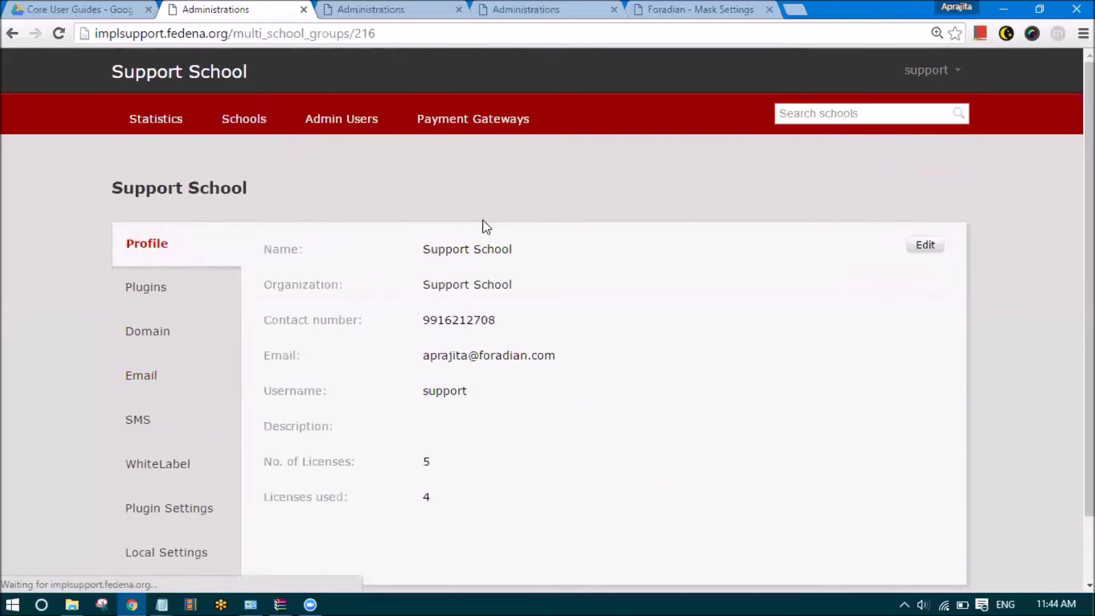
pyautogui.click(152, 419)
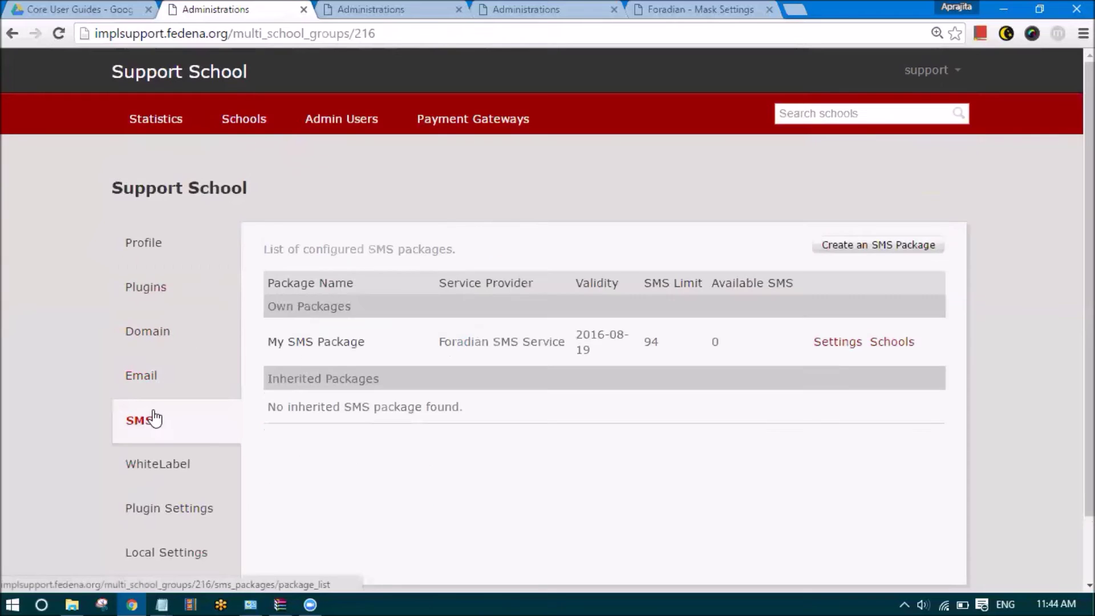
pyautogui.click(889, 343)
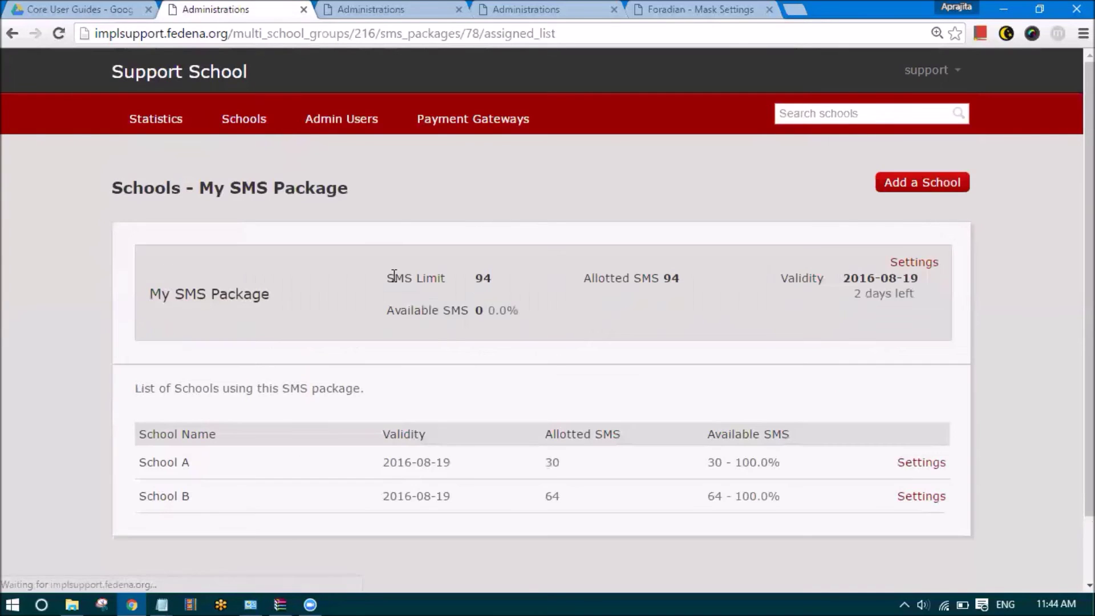
pyautogui.click(903, 181)
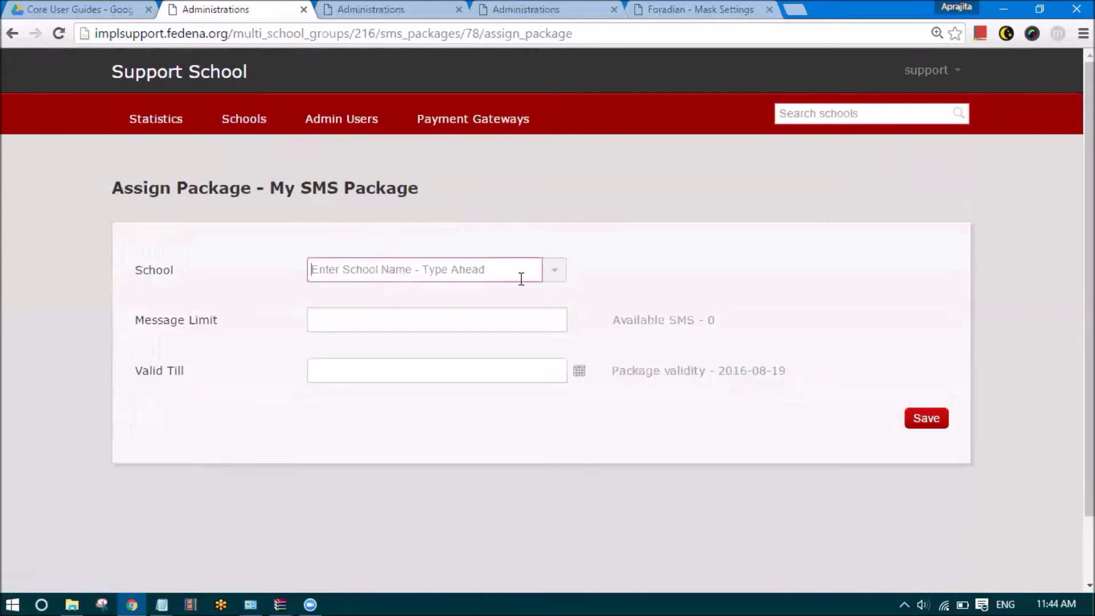
# Try assigning College A a 12-message limit, which fails because 0 SMS are available
pyautogui.click(554, 269)
pyautogui.click(433, 339)
pyautogui.click(392, 311)
pyautogui.write('12')
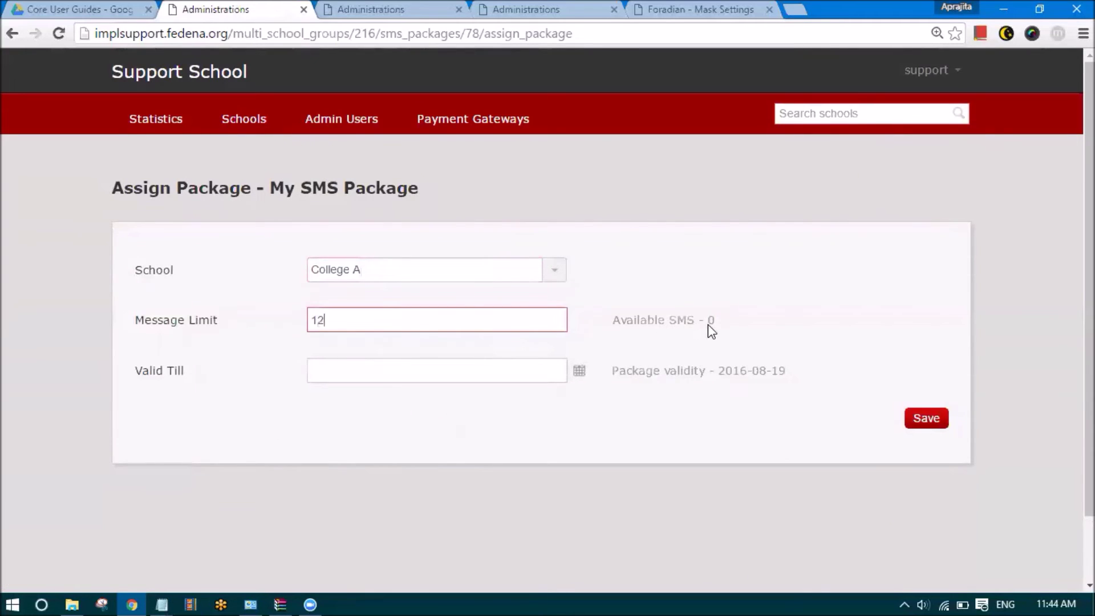
pyautogui.click(910, 421)
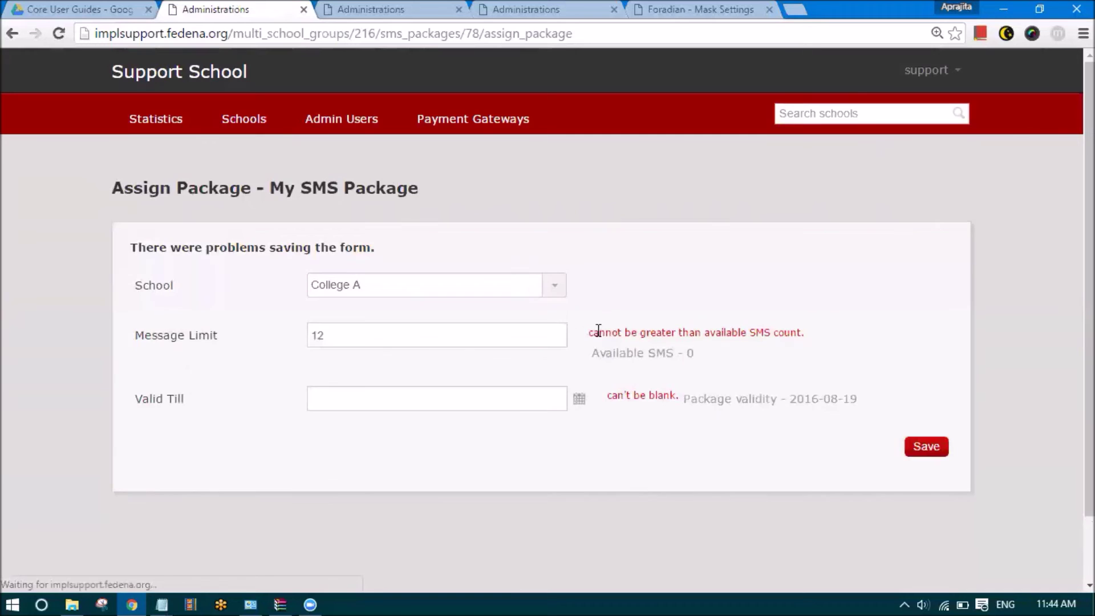
pyautogui.moveTo(586, 329); pyautogui.dragTo(799, 332)
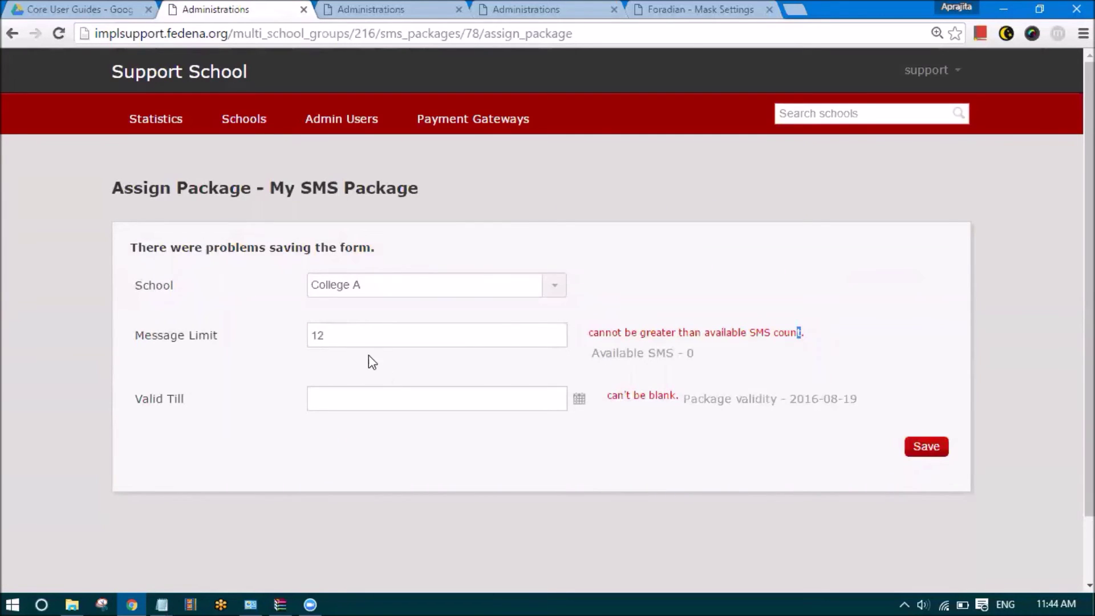
# Open School A's profile, view its assigned domains, and follow the domain link
pyautogui.click(245, 120)
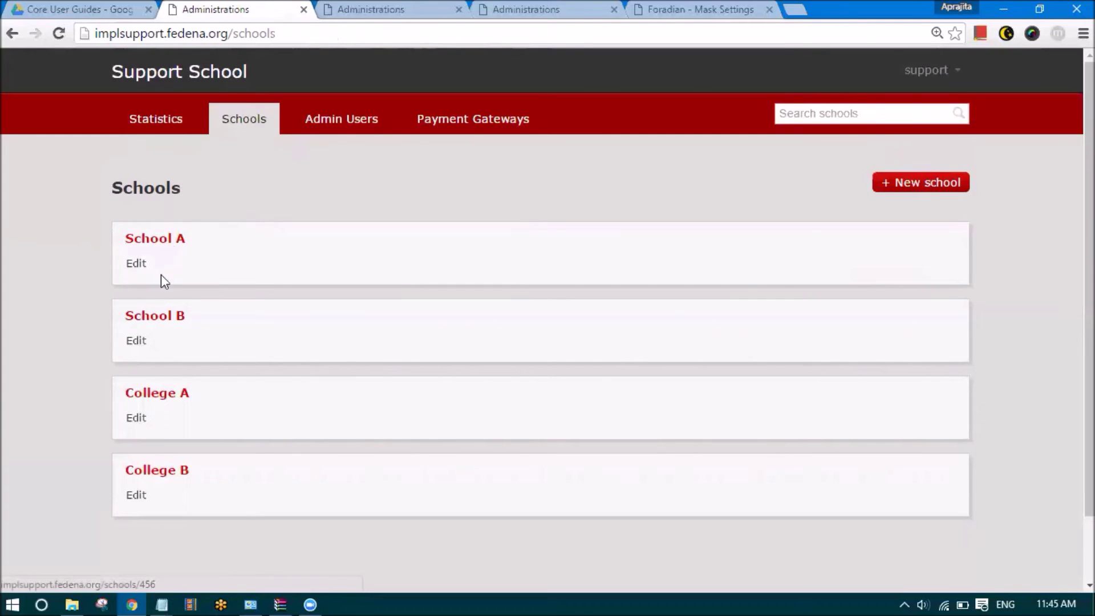
pyautogui.click(152, 244)
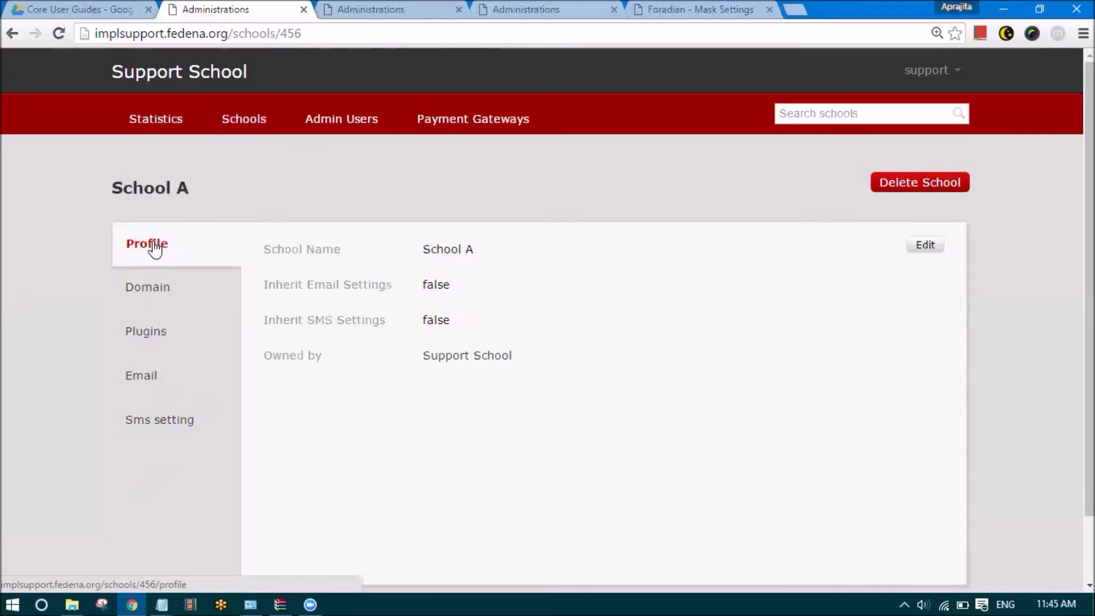
pyautogui.click(158, 300)
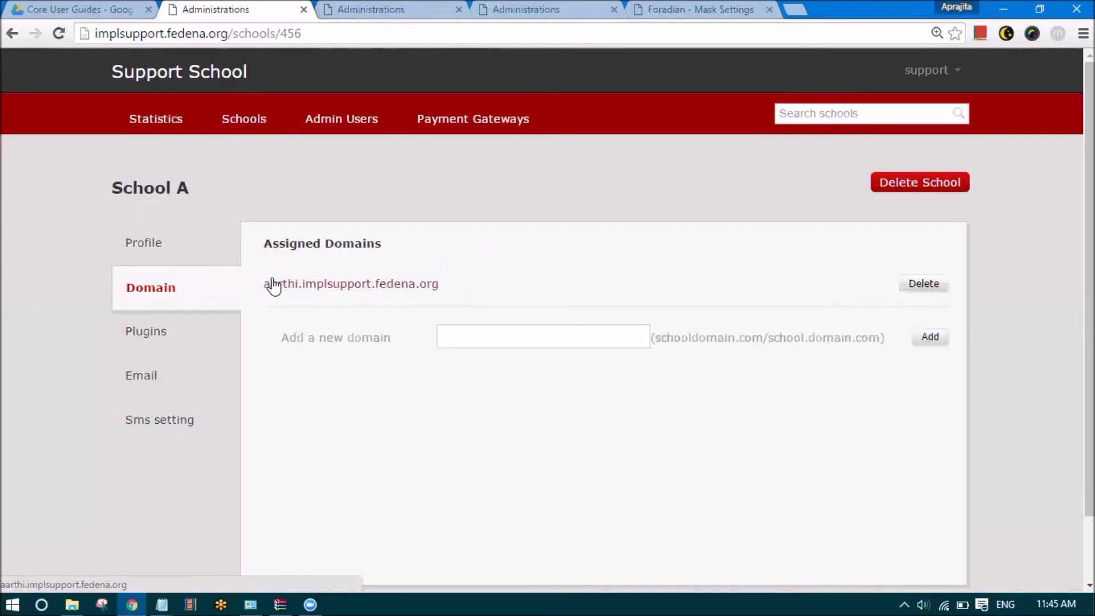
pyautogui.click(393, 285)
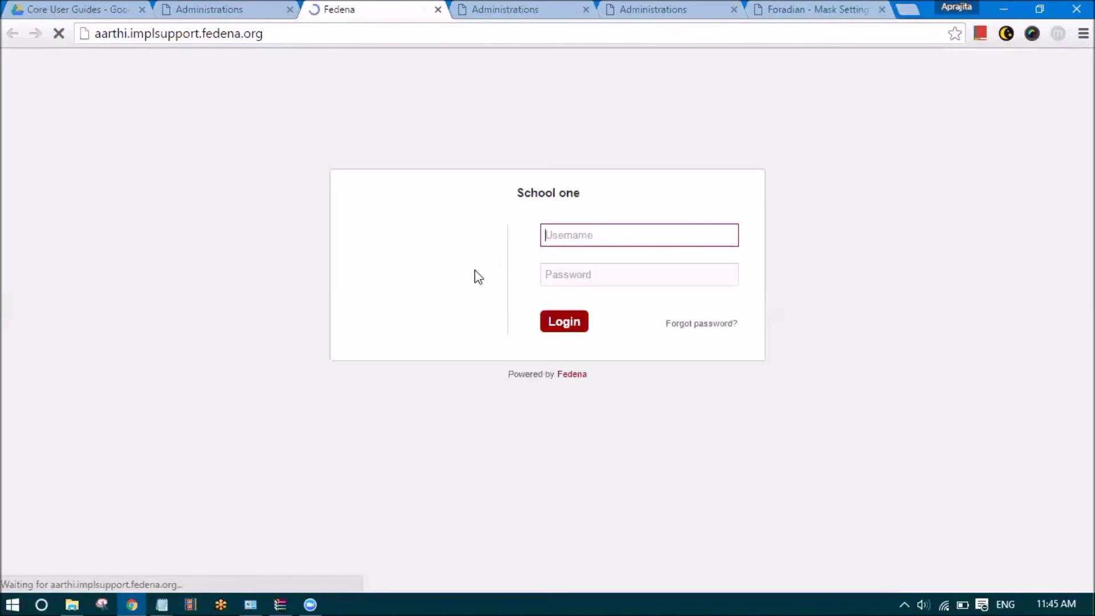
# Sign in to School one with the administrator account and zoom the page in
pyautogui.write('admin')
pyautogui.press('Tab')
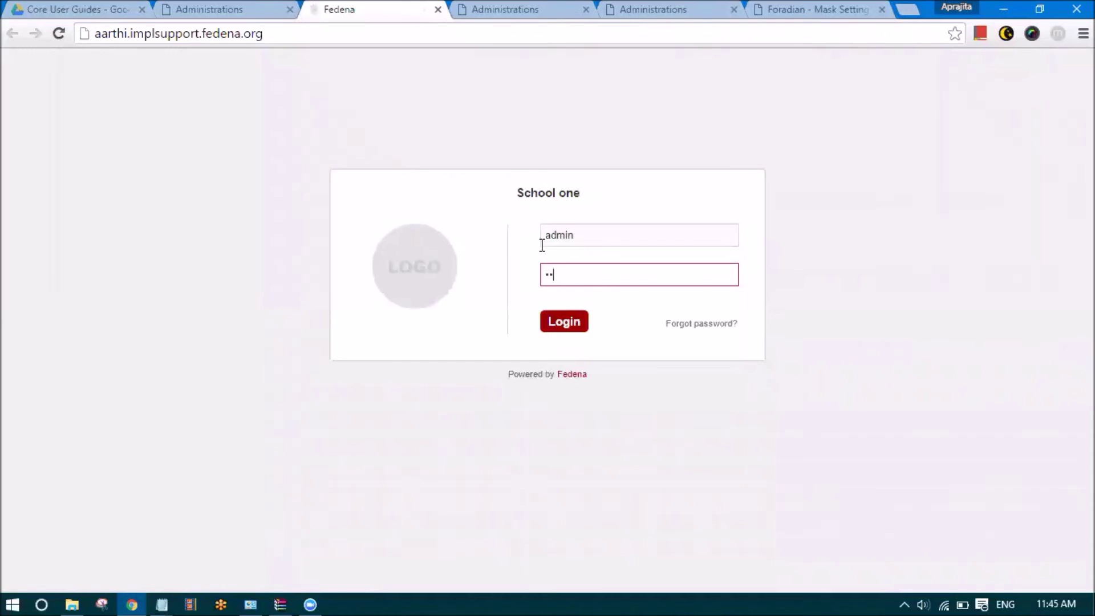
pyautogui.press('Return')
pyautogui.hotkey('ctrl', '+')
pyautogui.hotkey('ctrl', '+')
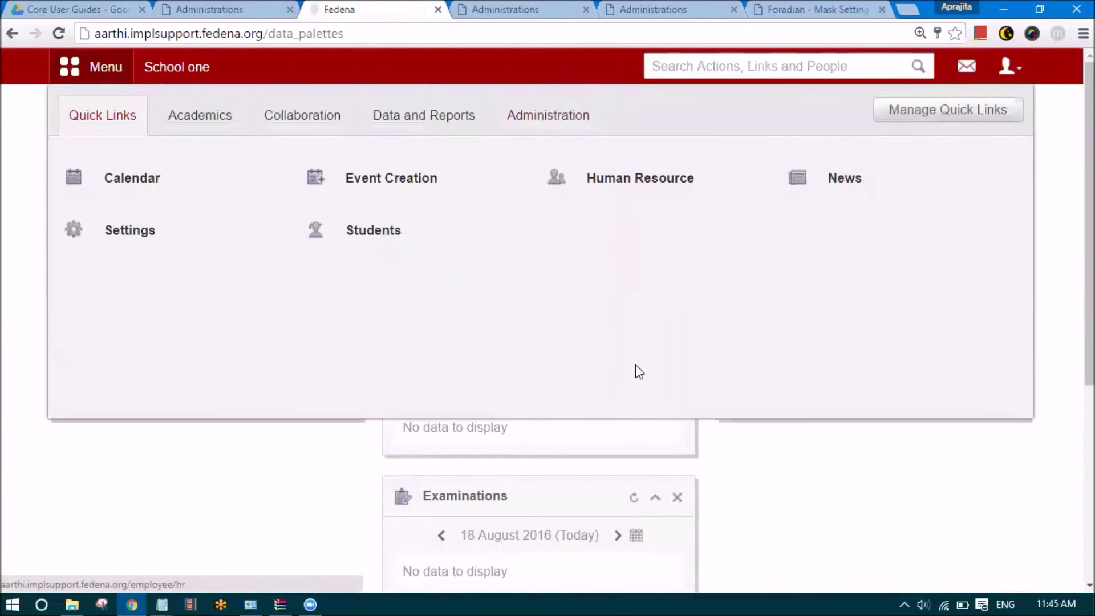
# Open the SMS module from Menu > Administration > Settings
pyautogui.click(568, 116)
pyautogui.moveTo(628, 185)
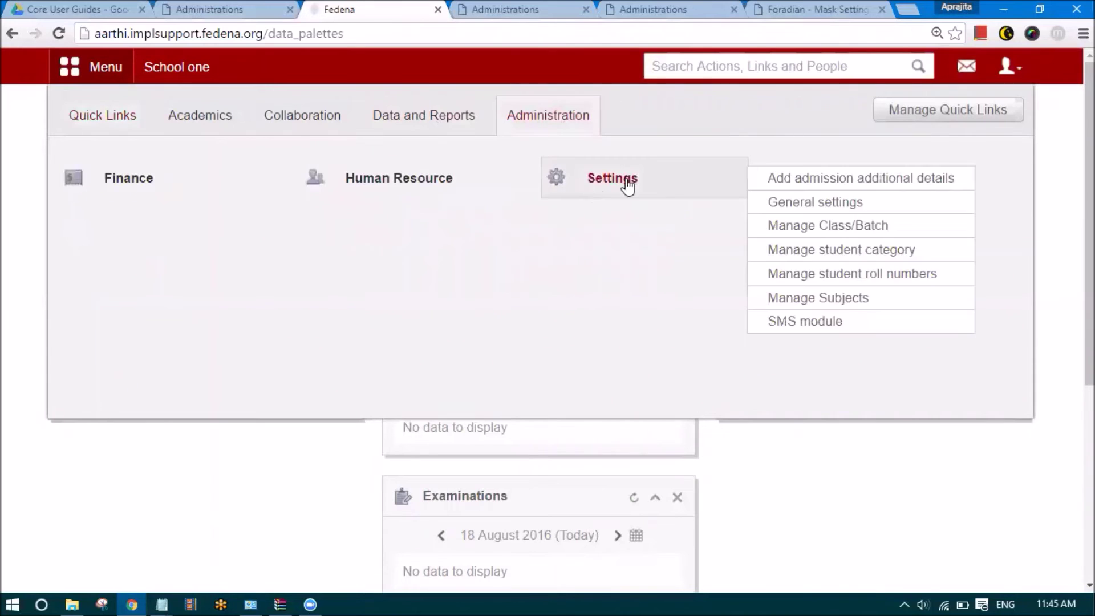
pyautogui.click(788, 322)
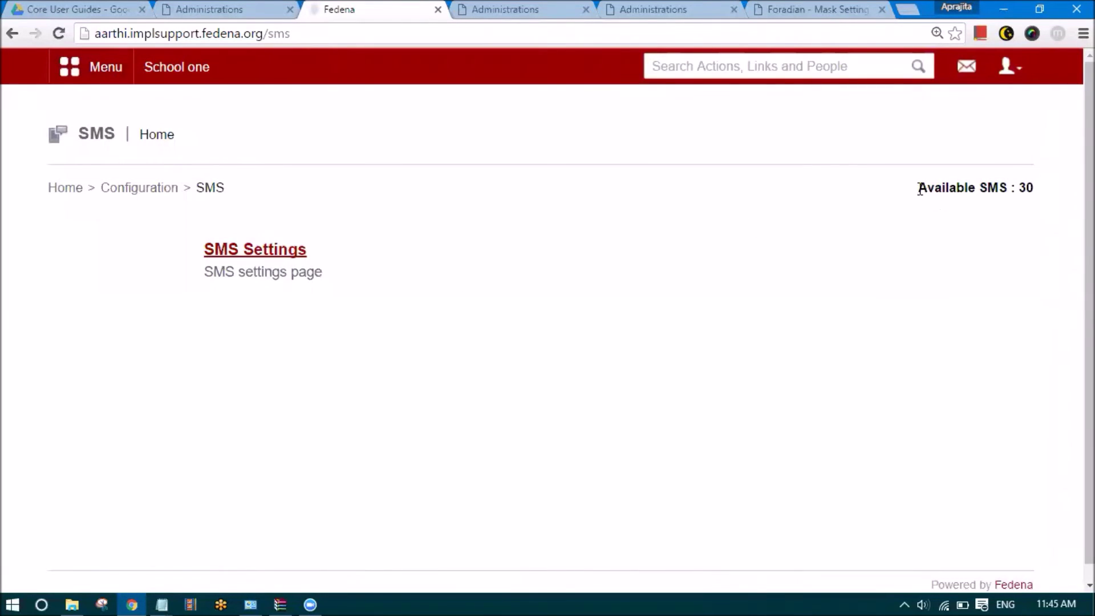
# Highlight the 30 available SMS count
pyautogui.tripleClick(1031, 190)
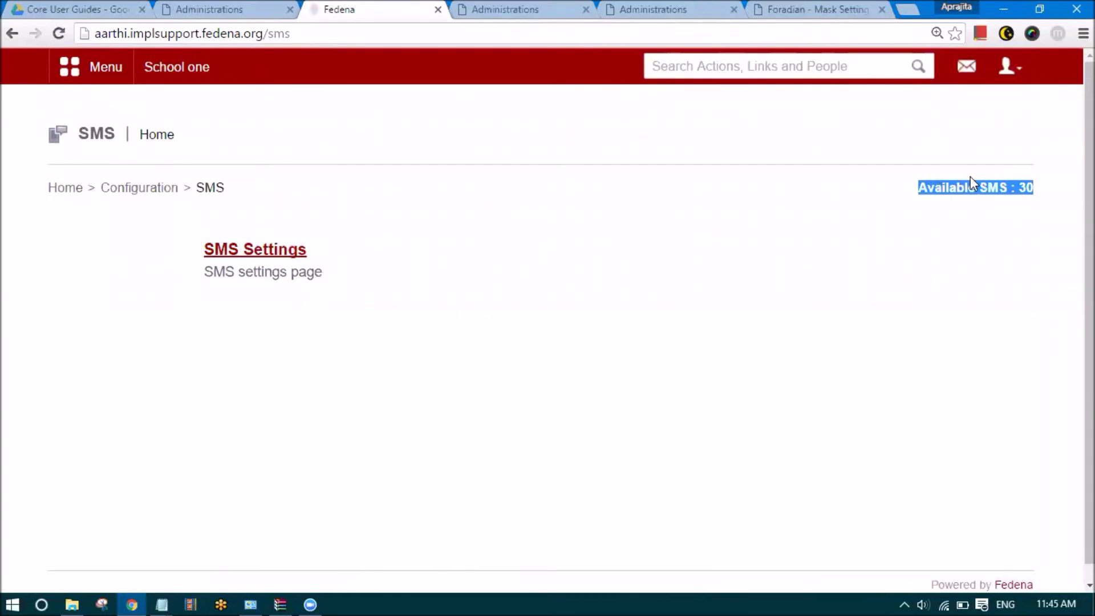
pyautogui.click(1027, 188)
pyautogui.doubleClick(1025, 187)
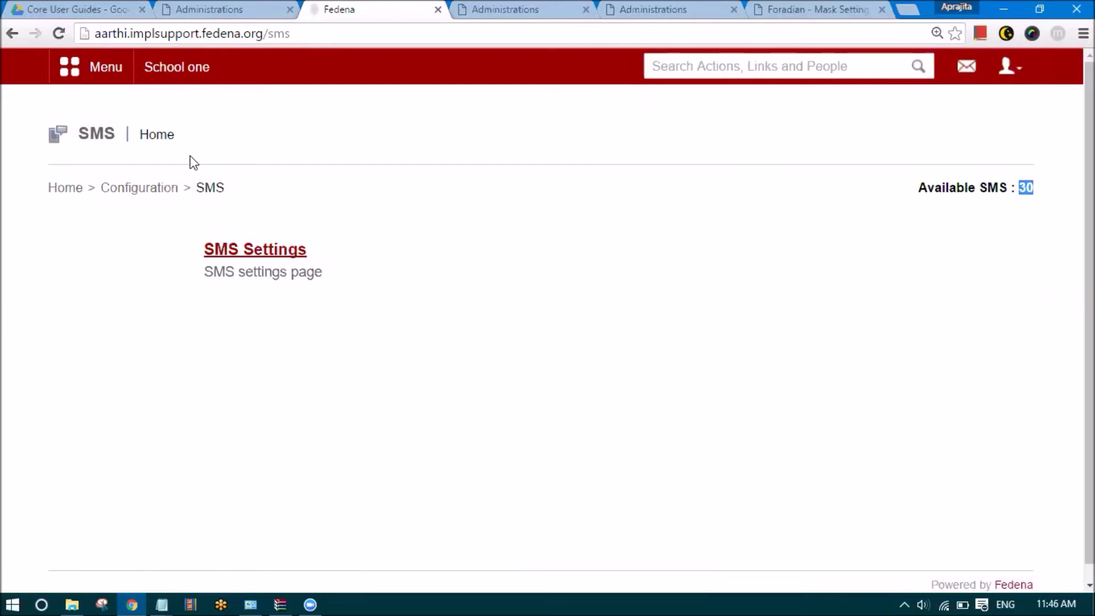
# Update the SMS settings with Application enabled and scroll down to General SMS Settings
pyautogui.click(245, 252)
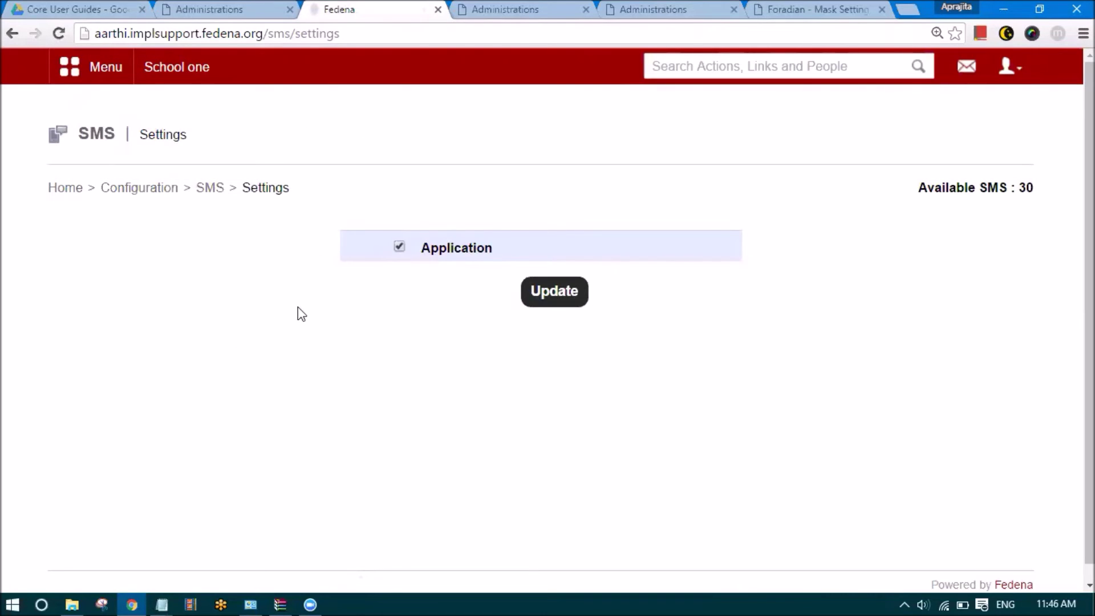
pyautogui.click(539, 292)
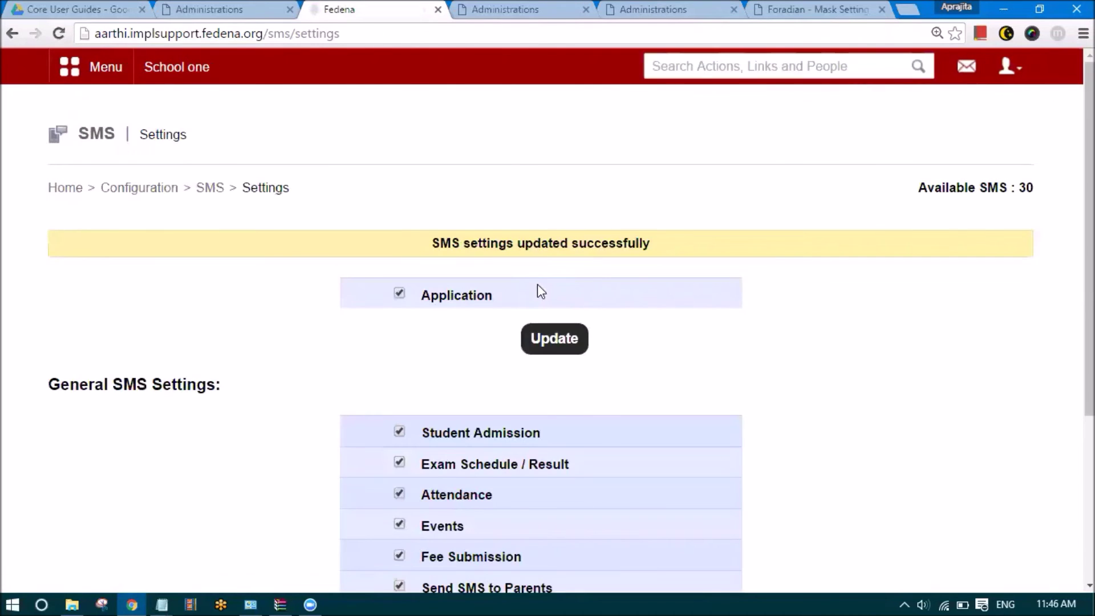
pyautogui.scroll(-3, 827, 468)
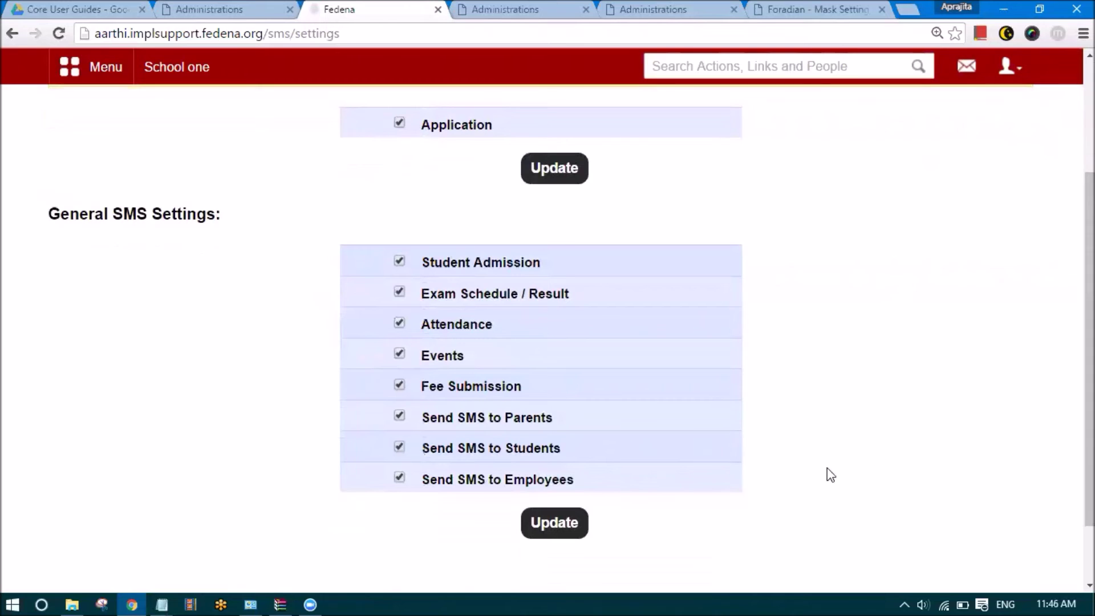
pyautogui.scroll(-1, 636, 362)
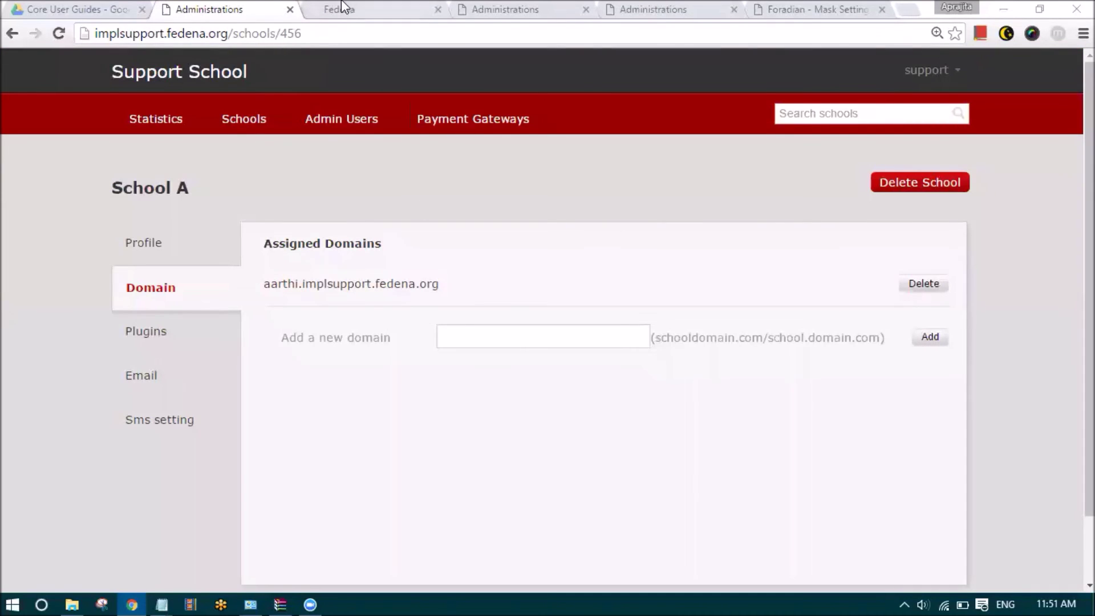
# Update School one's General SMS Settings with admission, exam, attendance, events and fee alerts ticked
pyautogui.click(343, 8)
pyautogui.scroll(-1, 438, 270)
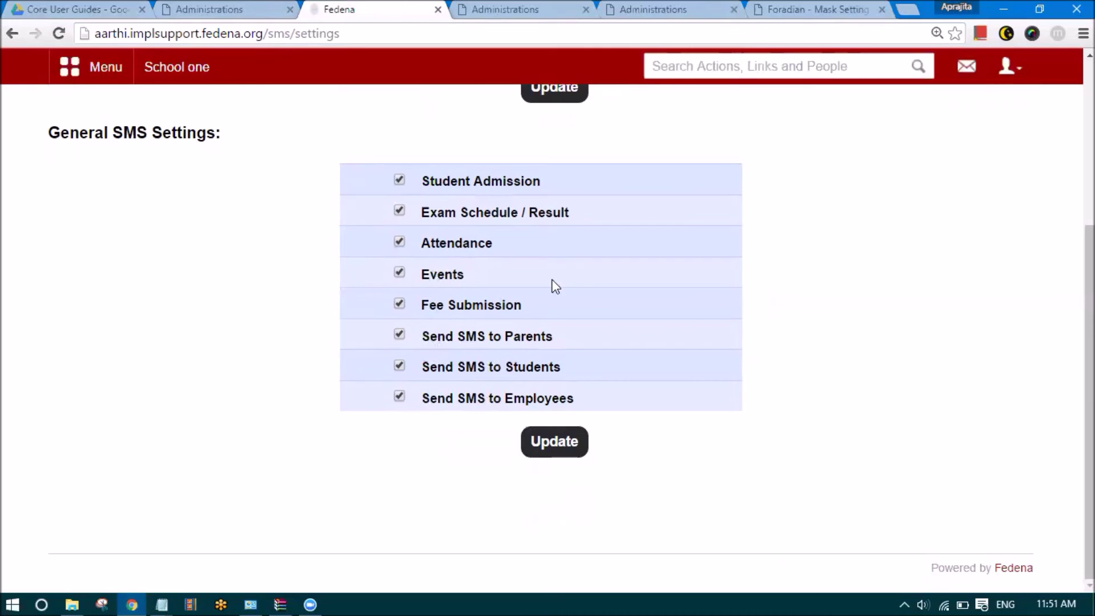
pyautogui.click(556, 447)
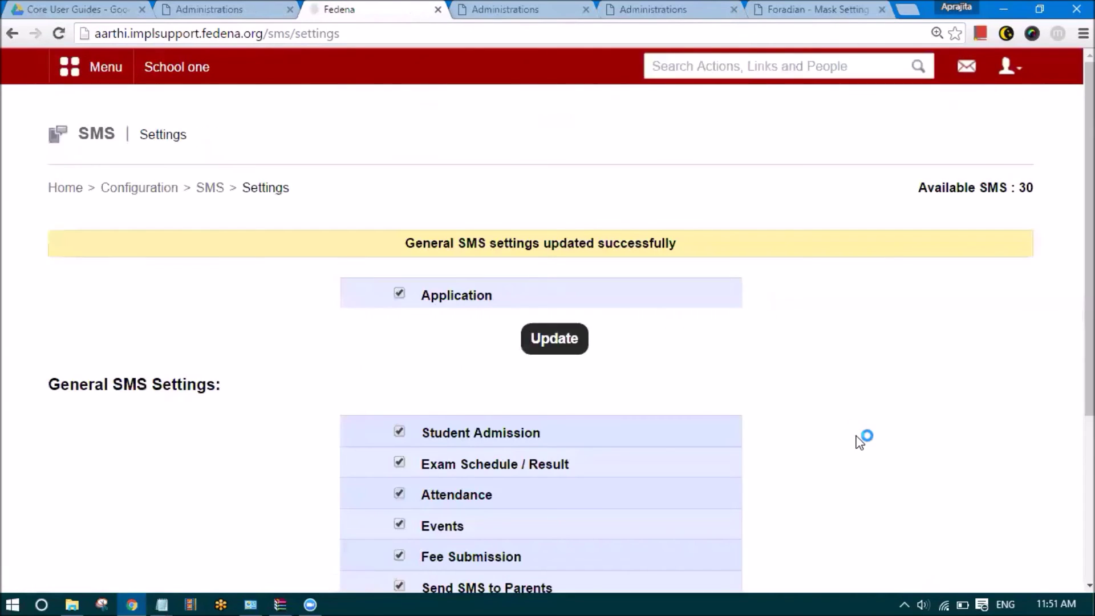
# Review the SMS Settings page to confirm every SMS setting is enabled
pyautogui.click(215, 195)
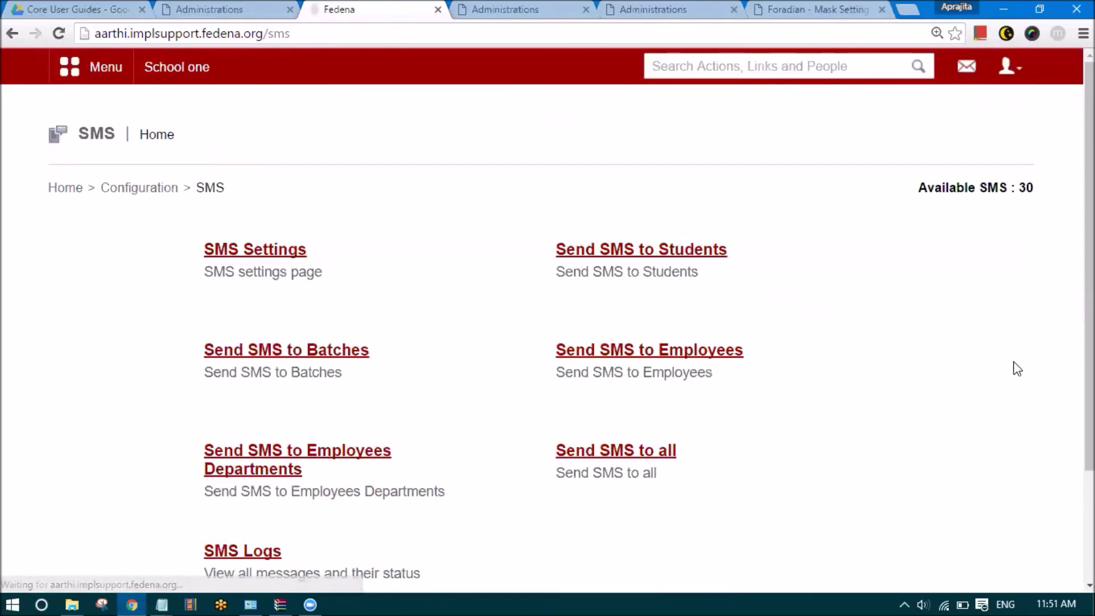
pyautogui.scroll(-2, 993, 369)
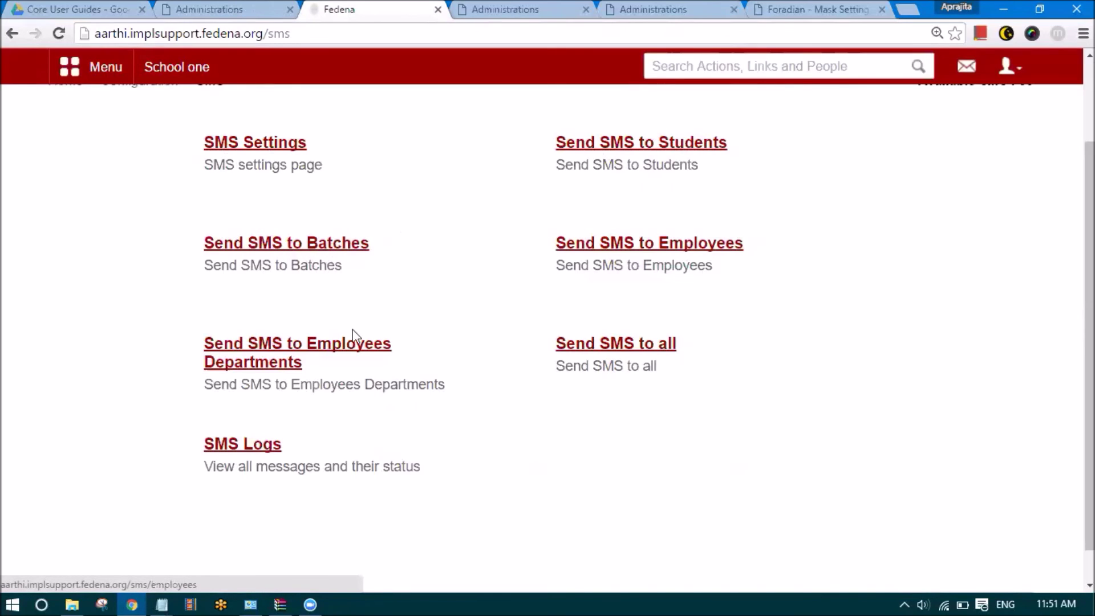
pyautogui.click(247, 150)
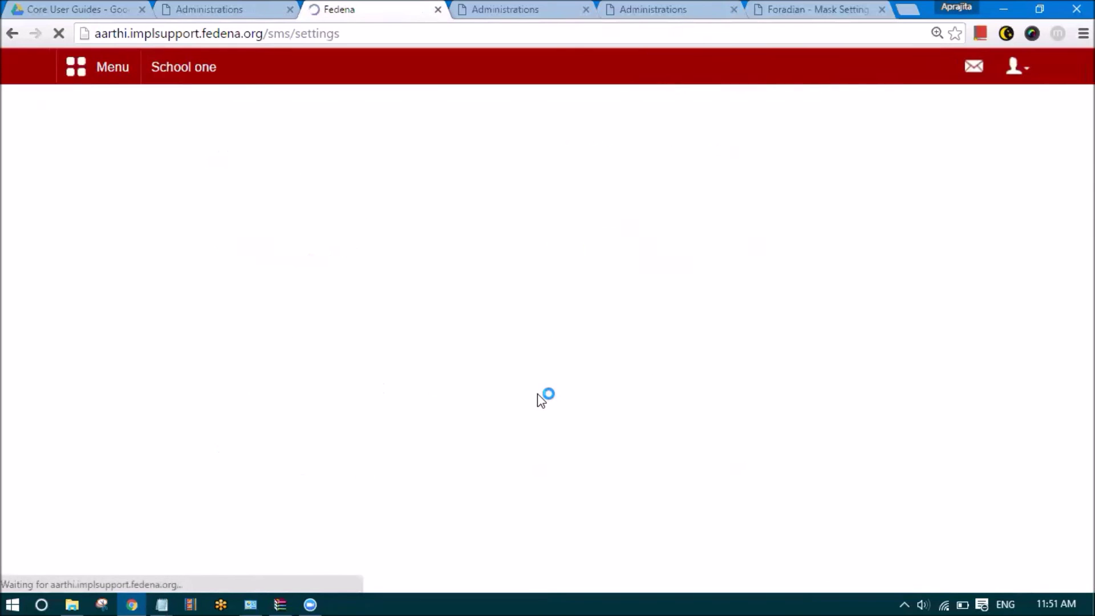
pyautogui.scroll(-3, 474, 425)
pyautogui.scroll(3, 468, 354)
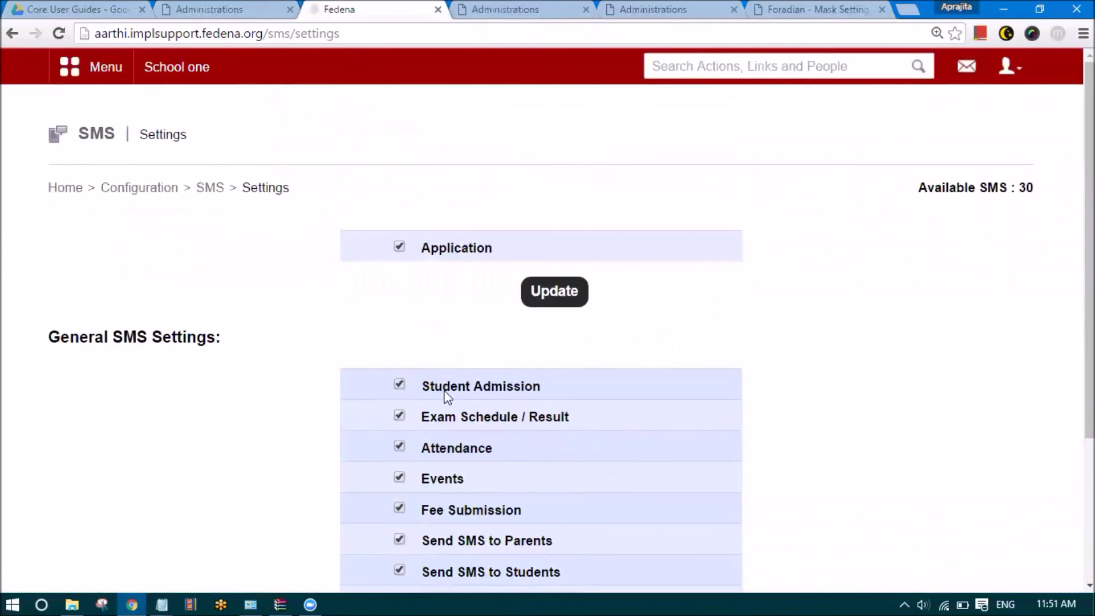
# Go back to the SMS home page and open Send SMS to Students
pyautogui.click(206, 191)
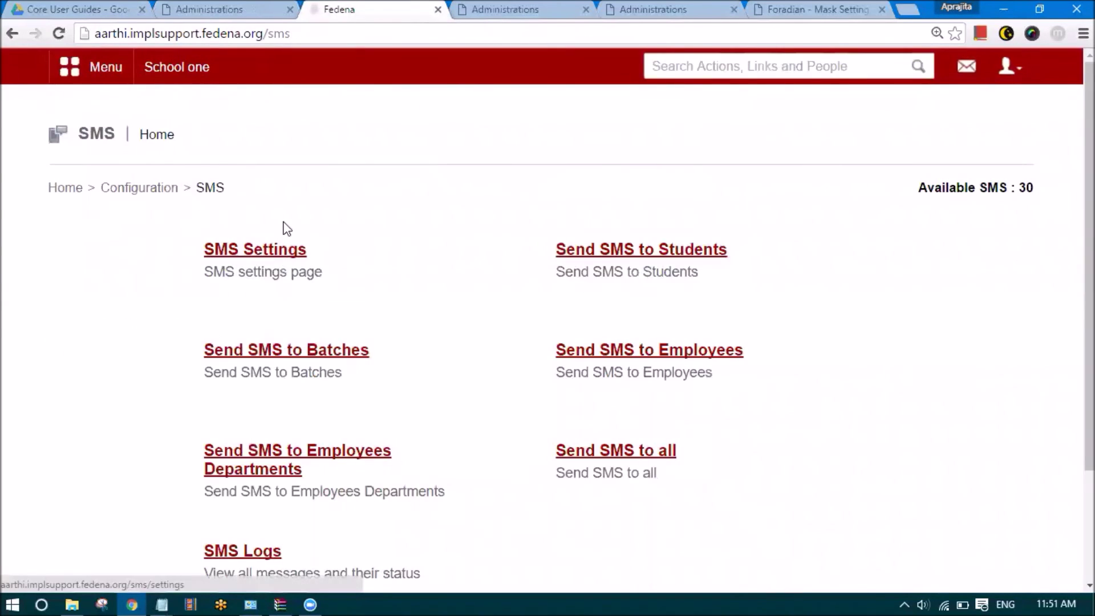
pyautogui.scroll(-2, 679, 205)
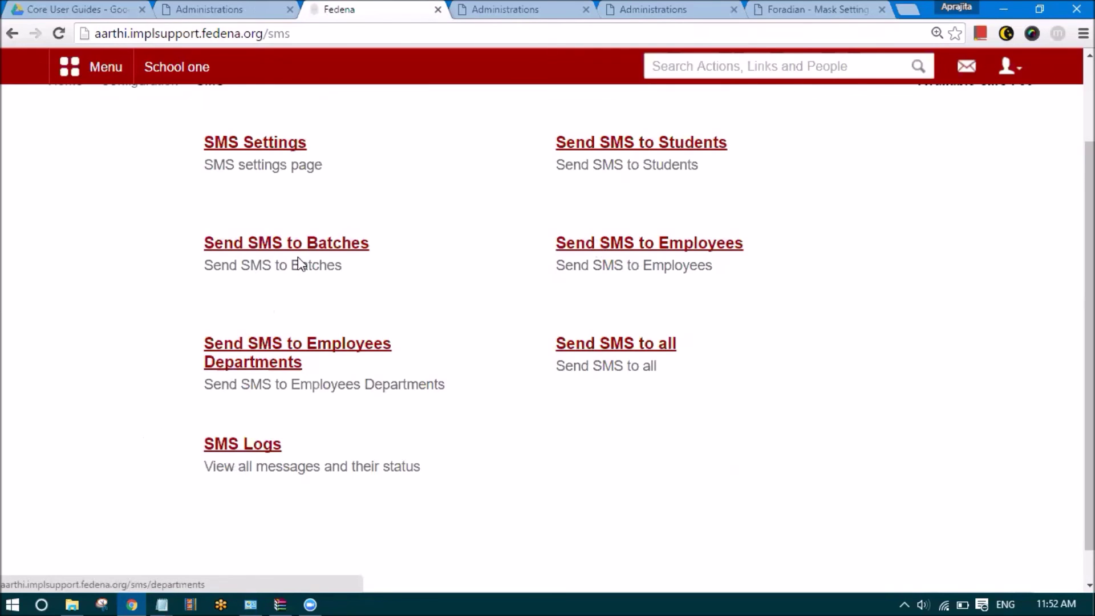
pyautogui.click(610, 150)
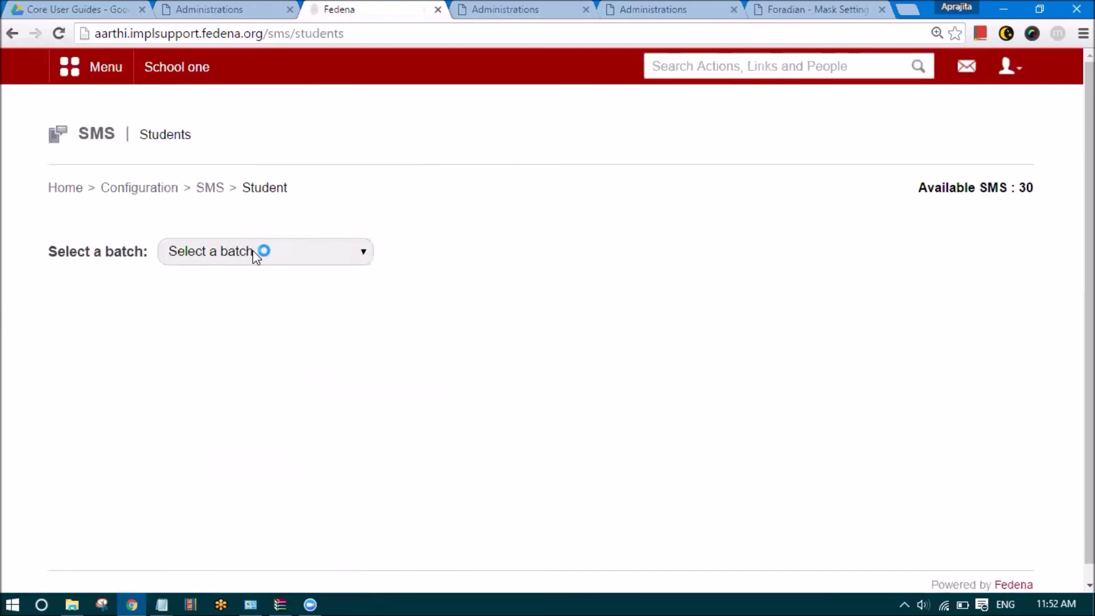
# Select batch BSc - B to list its two students, then select the first student's name
pyautogui.click(259, 250)
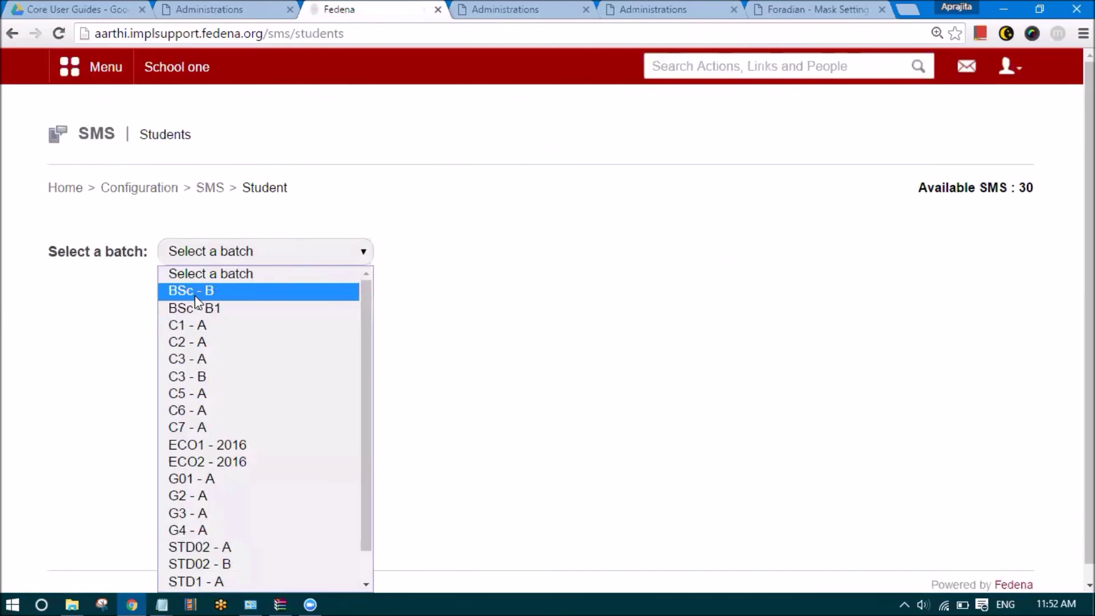
pyautogui.click(204, 292)
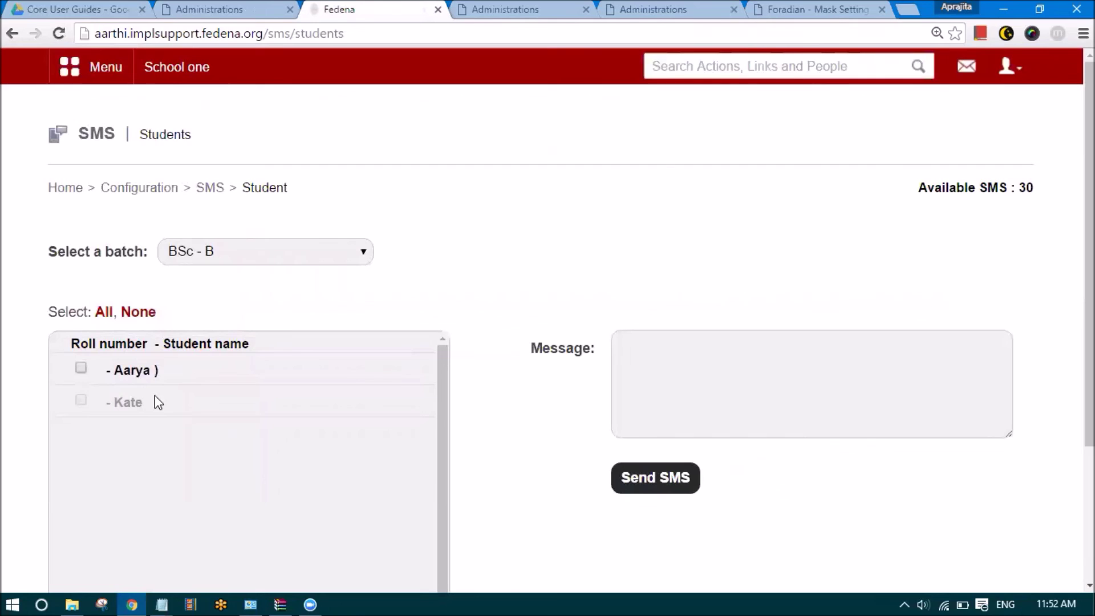
pyautogui.scroll(-1, 155, 398)
pyautogui.scroll(1, 151, 412)
pyautogui.moveTo(151, 371); pyautogui.dragTo(670, 66)
# Search students for the first BSc - B student's name and open the profile
pyautogui.click(654, 69)
pyautogui.write('aarya')
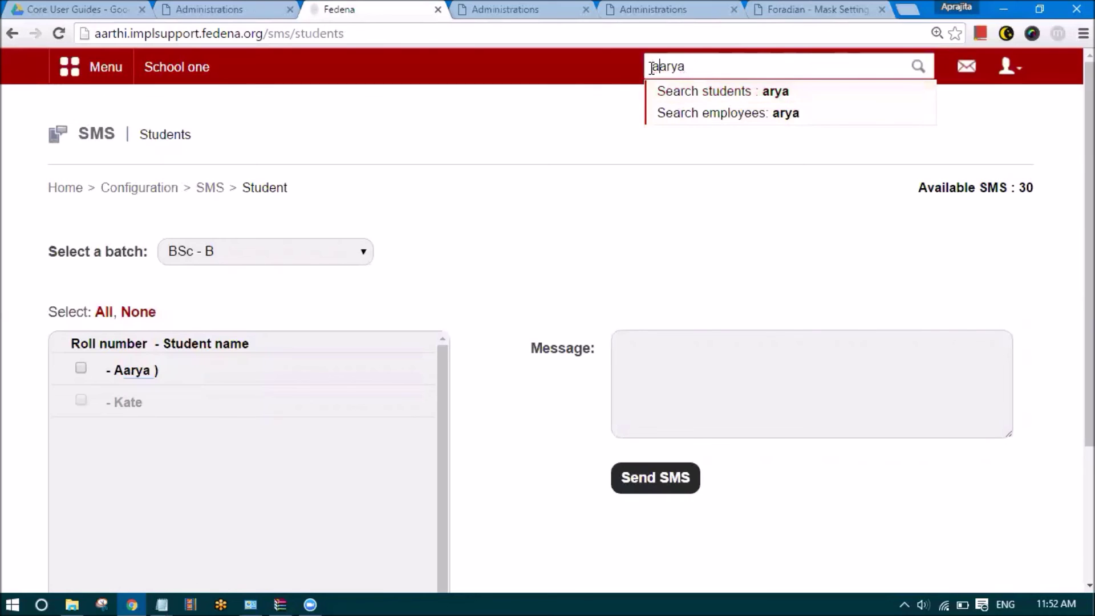
pyautogui.click(687, 92)
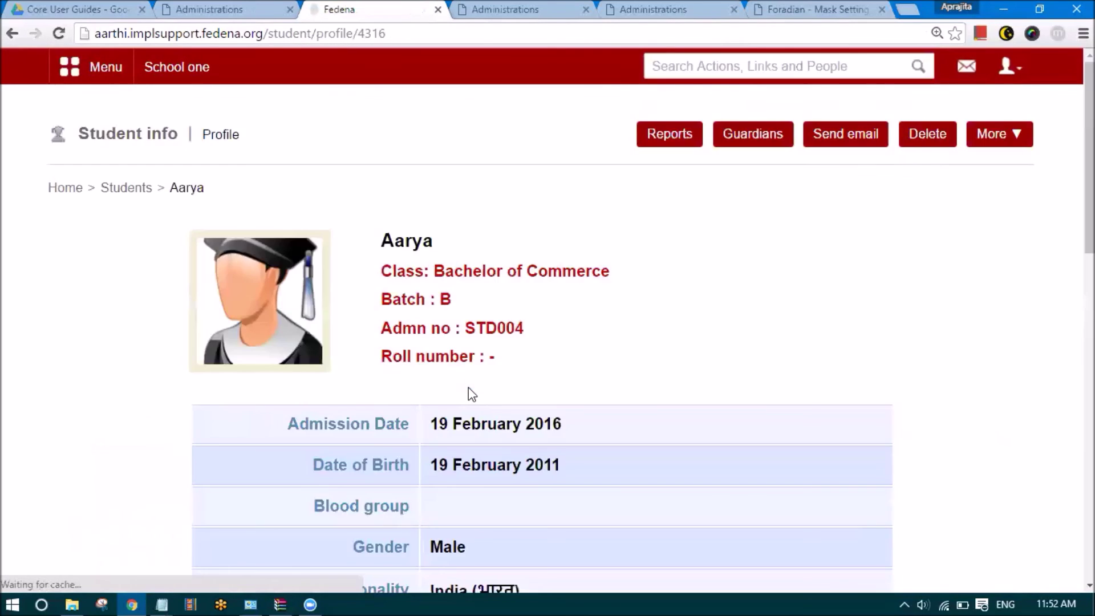
pyautogui.scroll(-8, 468, 390)
pyautogui.scroll(-3, 472, 371)
# Check the profile's Phone and Mobile fields to confirm a mobile number is recorded
pyautogui.moveTo(541, 349); pyautogui.dragTo(425, 356)
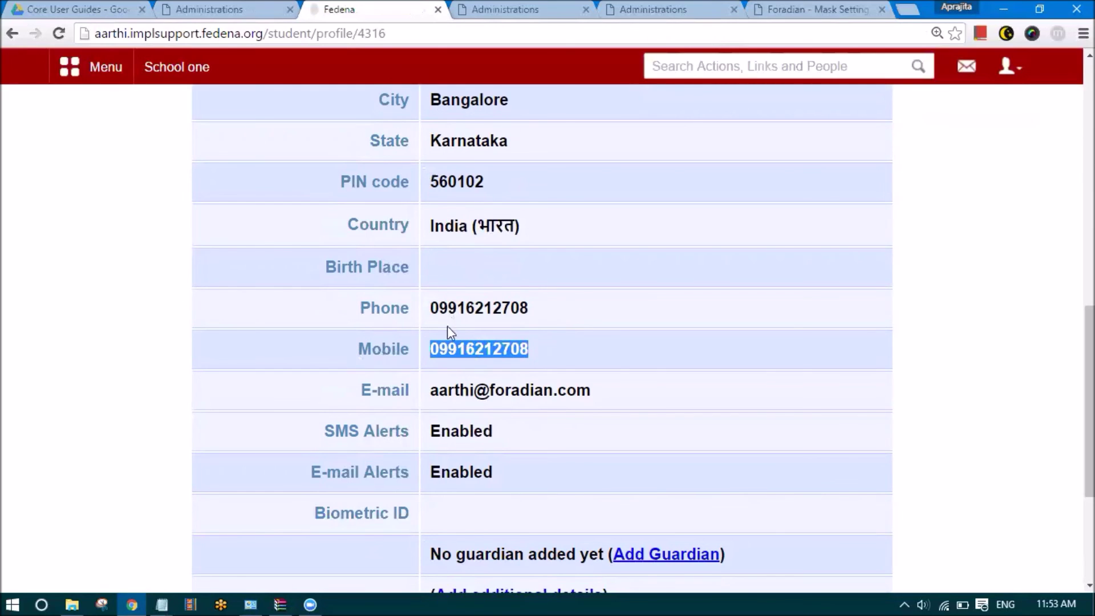
pyautogui.click(433, 350)
pyautogui.moveTo(433, 350); pyautogui.dragTo(536, 358)
pyautogui.moveTo(429, 308); pyautogui.dragTo(536, 306)
pyautogui.click(546, 313)
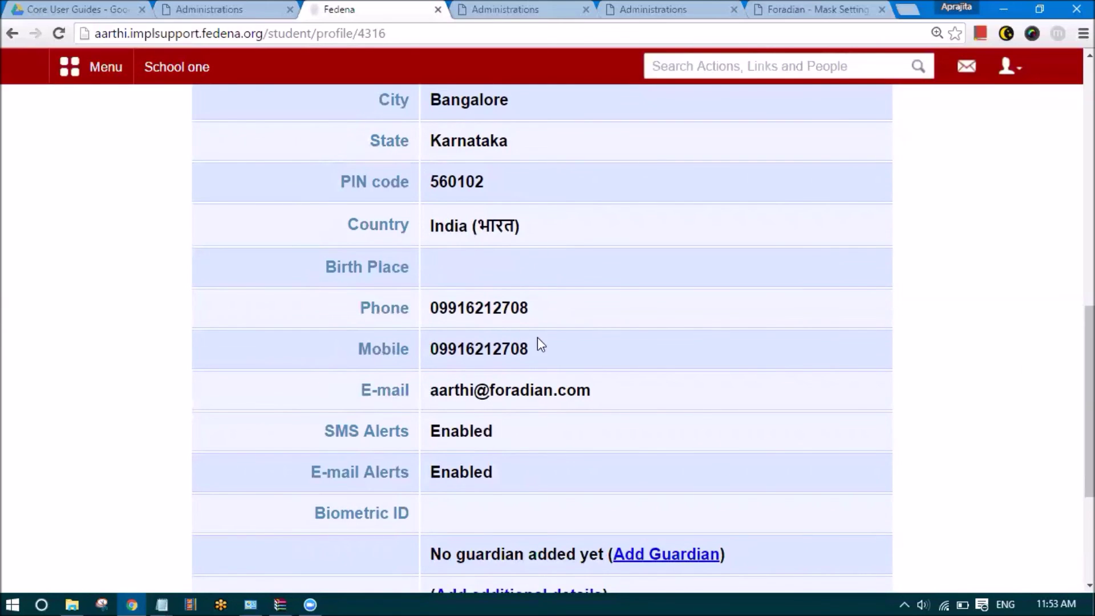
pyautogui.scroll(-2, 526, 296)
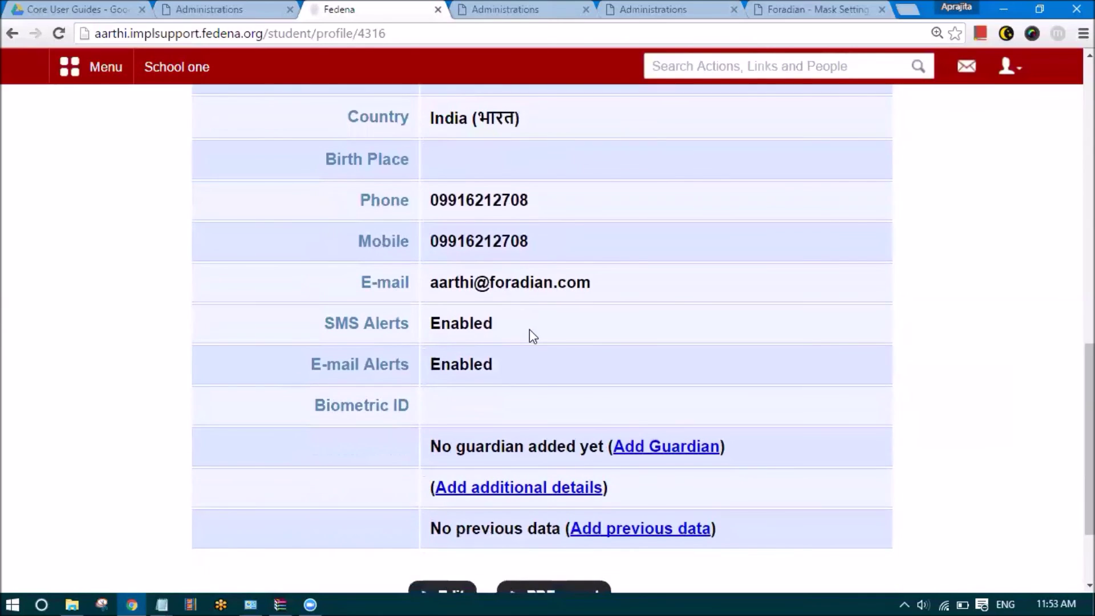
pyautogui.moveTo(530, 251); pyautogui.dragTo(425, 251)
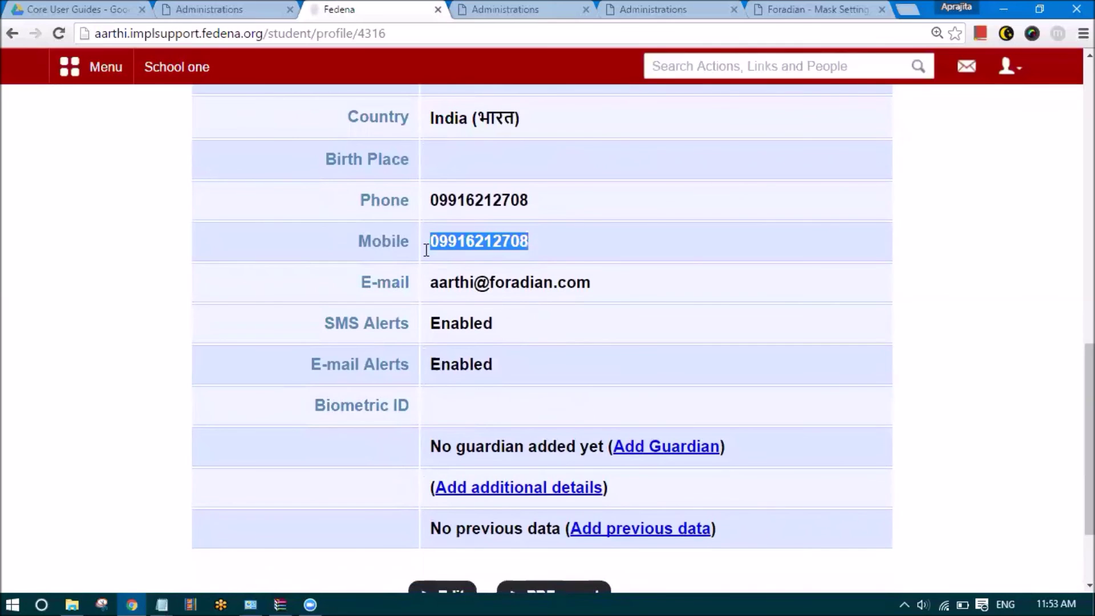
pyautogui.scroll(10, 462, 280)
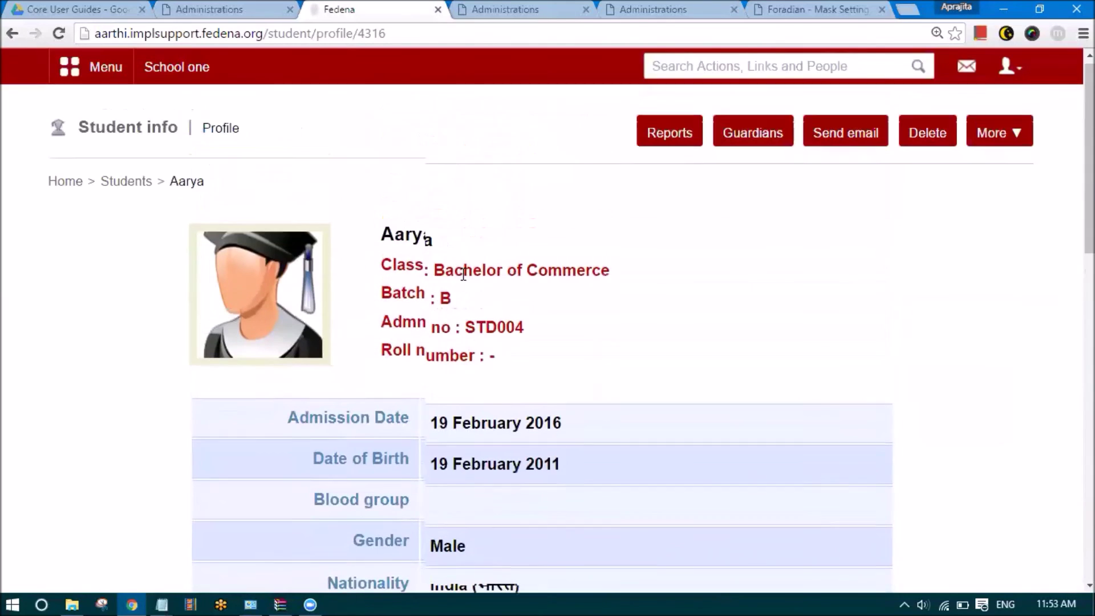
pyautogui.moveTo(434, 240); pyautogui.dragTo(381, 240)
pyautogui.scroll(-9, 479, 325)
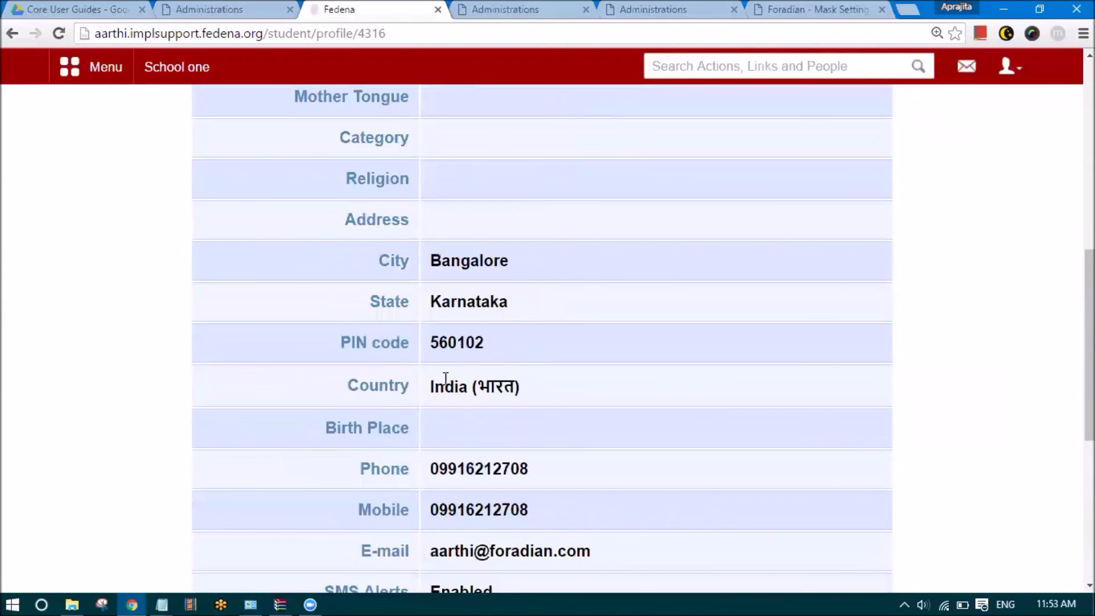
pyautogui.scroll(-3, 477, 360)
pyautogui.scroll(12, 476, 360)
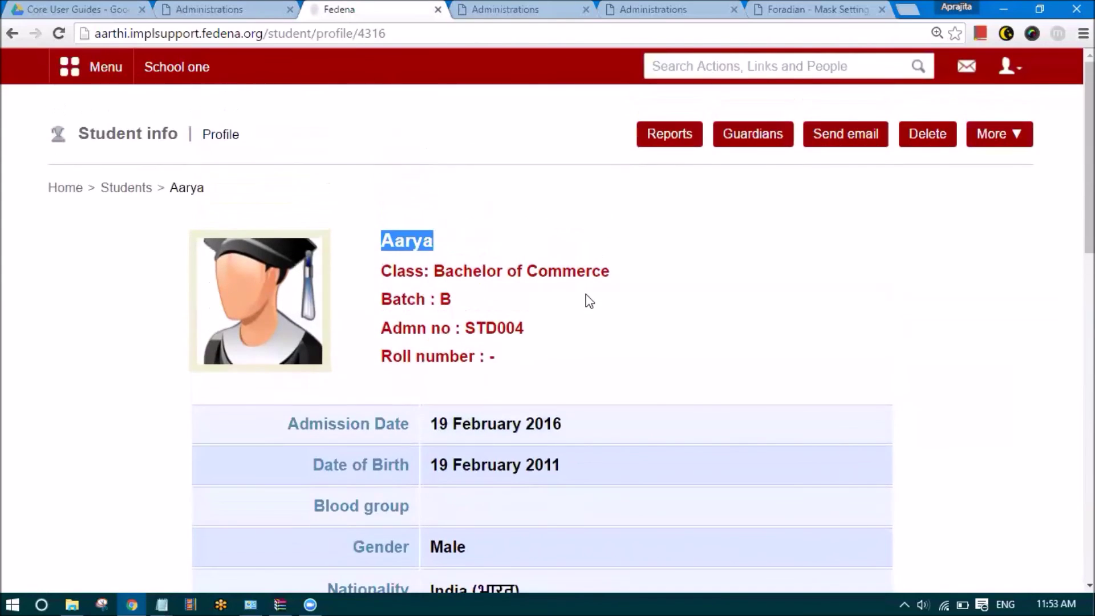
# Cycle through the browser tabs back to the student profile tab
pyautogui.hotkey('ctrl', 'shift', 'Tab')
pyautogui.click(480, 7)
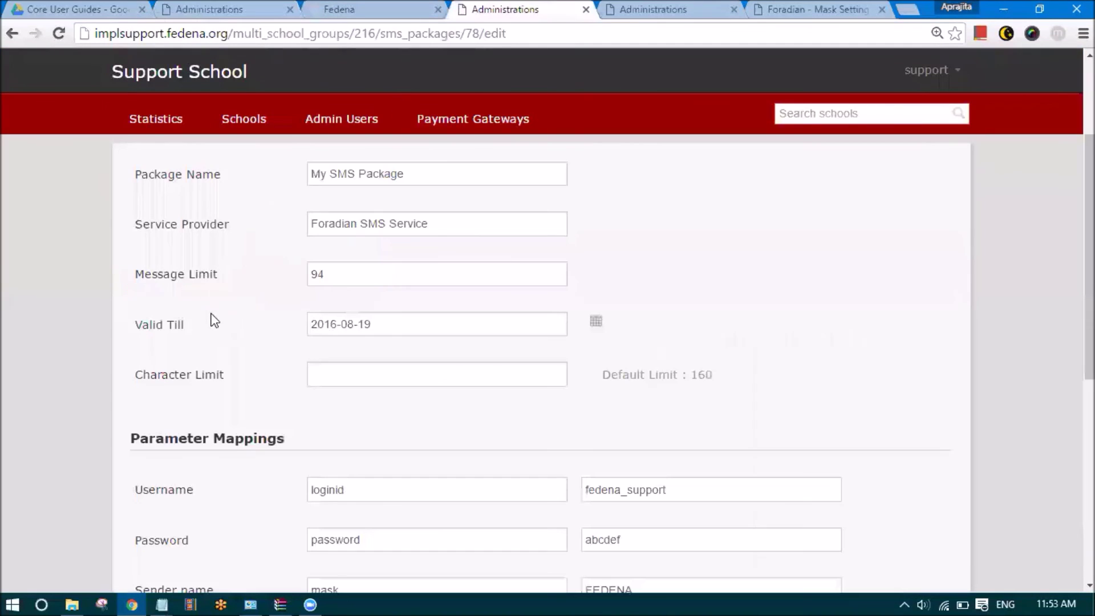
pyautogui.click(662, 8)
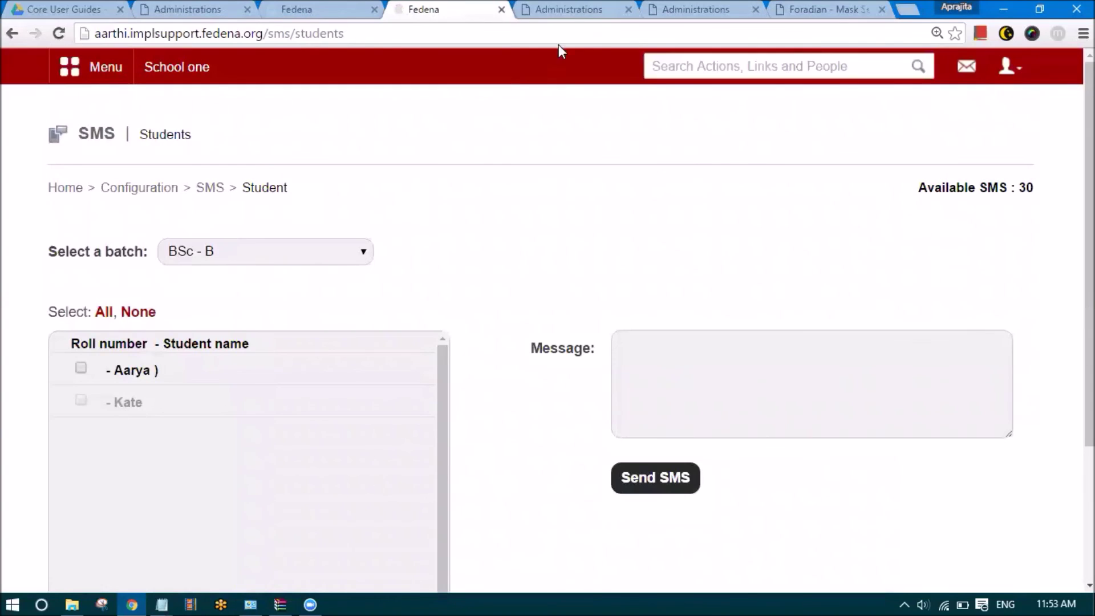
pyautogui.click(567, 9)
pyautogui.click(703, 7)
pyautogui.hotkey('ctrl', 'shift', 'Tab')
pyautogui.hotkey('ctrl', 'shift', 'Tab')
pyautogui.click(352, 7)
# Open the second BSc - B student's profile, confirm no mobile number, and return to send-SMS
pyautogui.click(734, 65)
pyautogui.write('kate')
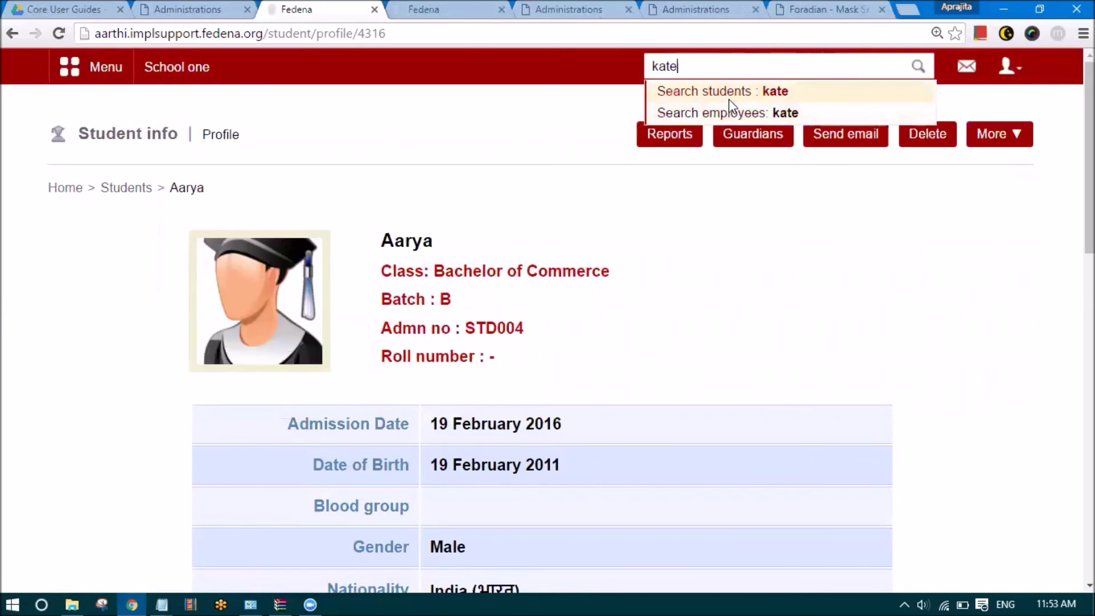
pyautogui.click(729, 99)
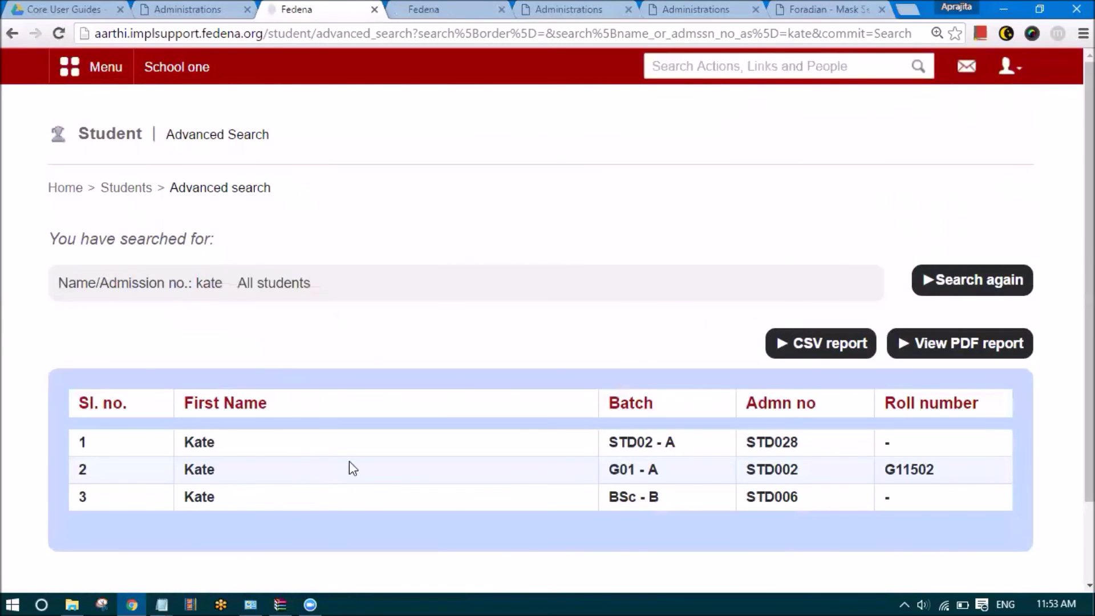
pyautogui.click(207, 498)
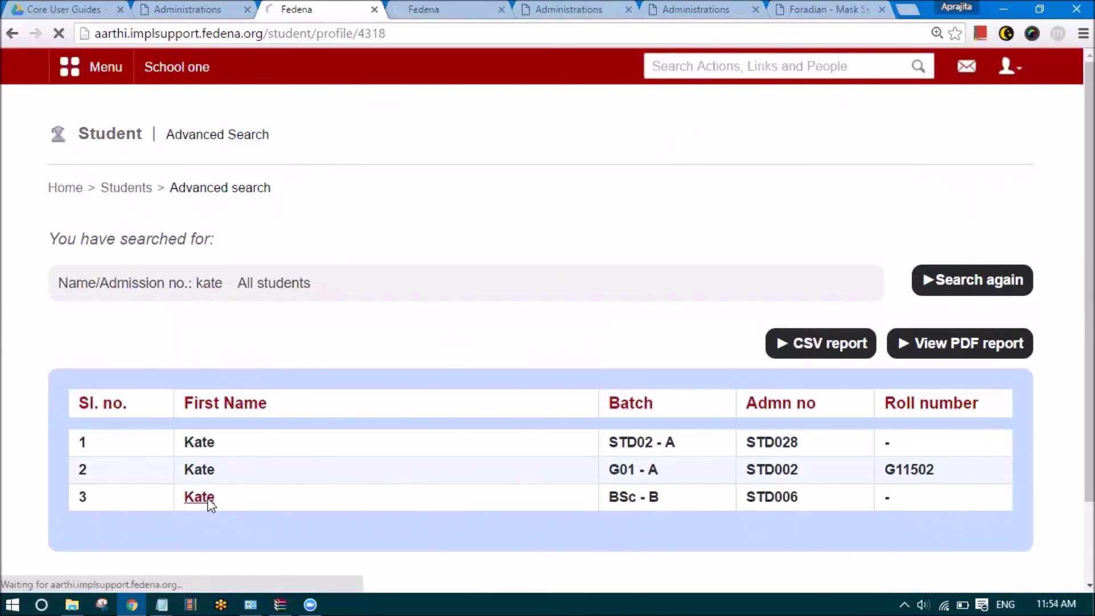
pyautogui.scroll(-5, 349, 450)
pyautogui.scroll(-8, 349, 451)
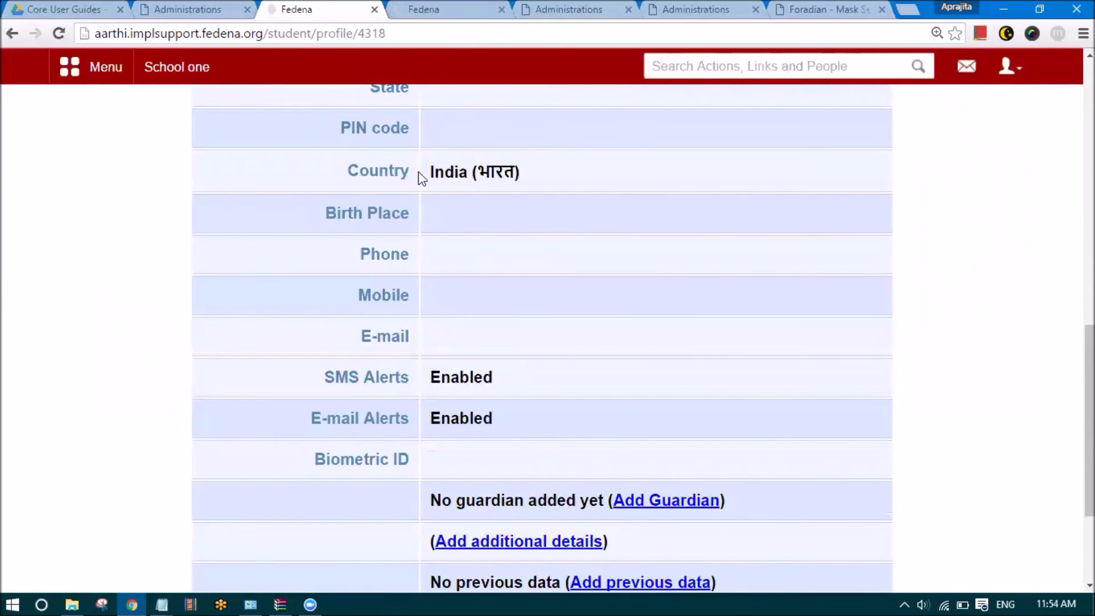
pyautogui.click(462, 19)
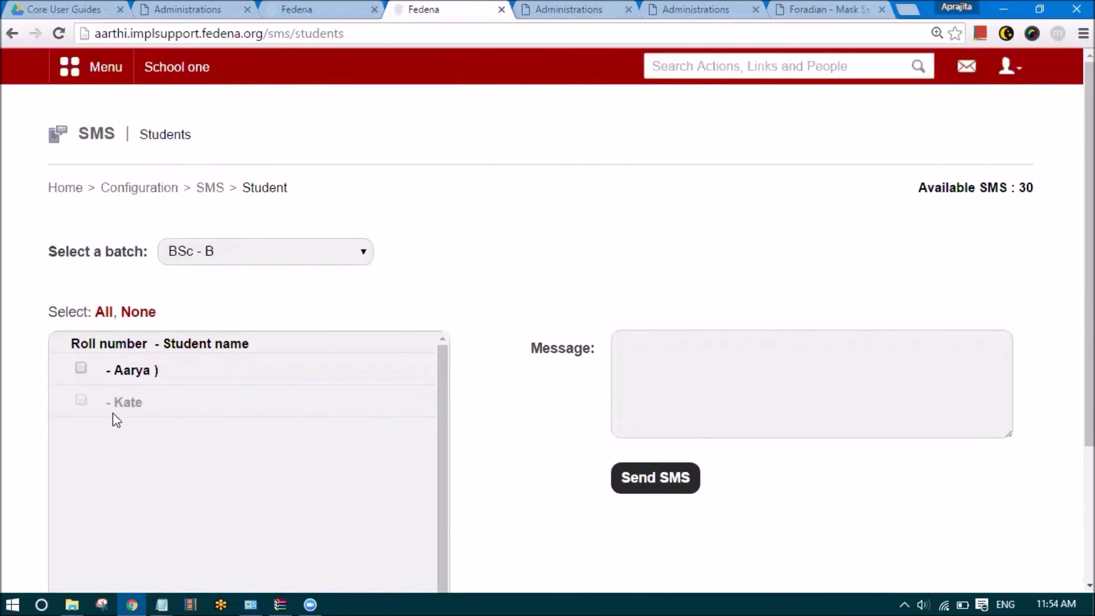
# Send the message 'Hello there!' to the first ticked BSc - B student
pyautogui.click(81, 368)
pyautogui.click(645, 344)
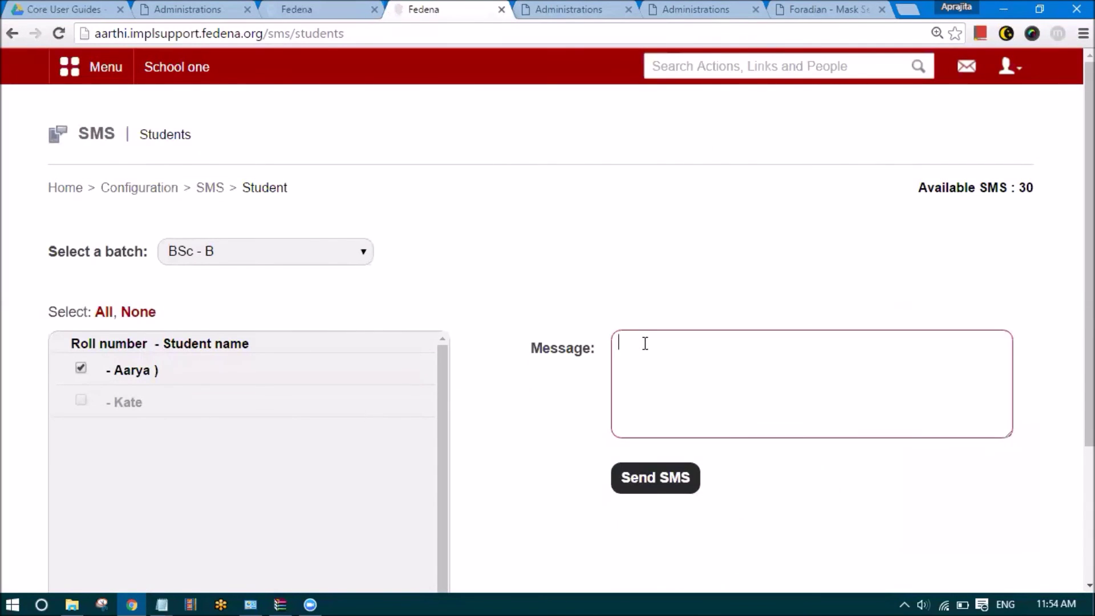
pyautogui.write('Hello there!')
pyautogui.moveTo(1021, 190); pyautogui.dragTo(959, 264)
pyautogui.click(857, 322)
pyautogui.click(630, 494)
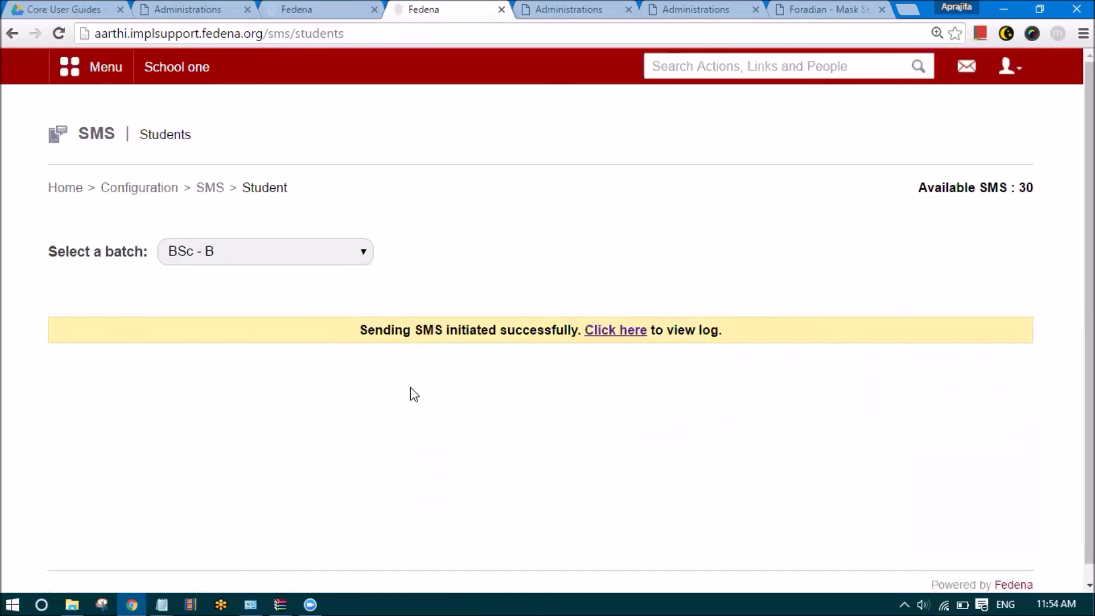
# Review the sending-initiated confirmation and its view-log prompt
pyautogui.moveTo(359, 331); pyautogui.dragTo(582, 331)
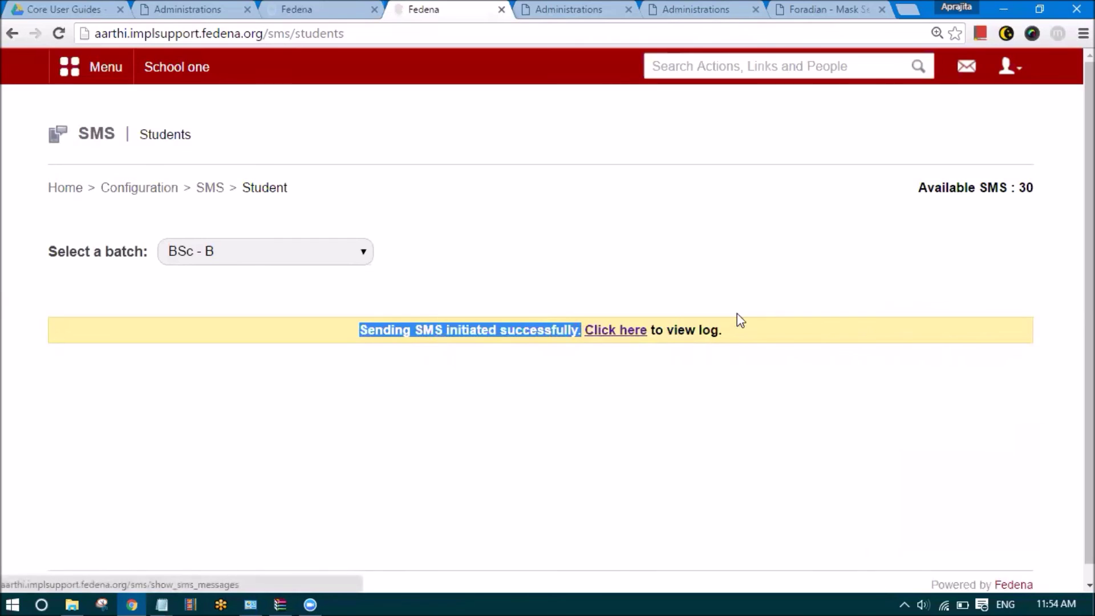
pyautogui.moveTo(724, 331); pyautogui.dragTo(680, 337)
pyautogui.click(784, 540)
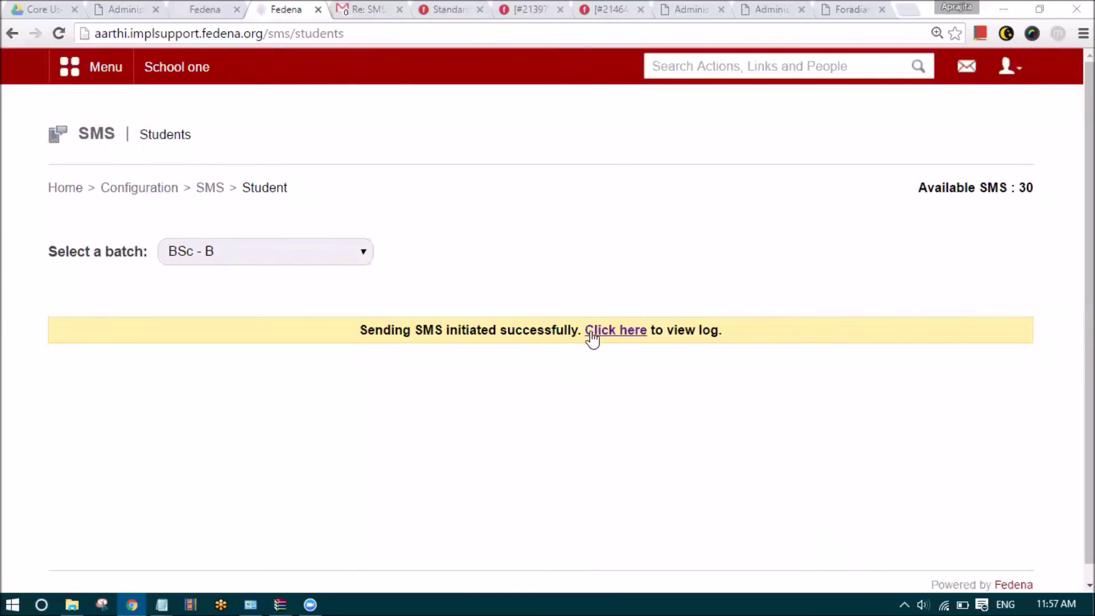
# Open the SMS Messages log and browse the sent messages, including 'testing testing'
pyautogui.click(627, 337)
pyautogui.scroll(-4, 316, 334)
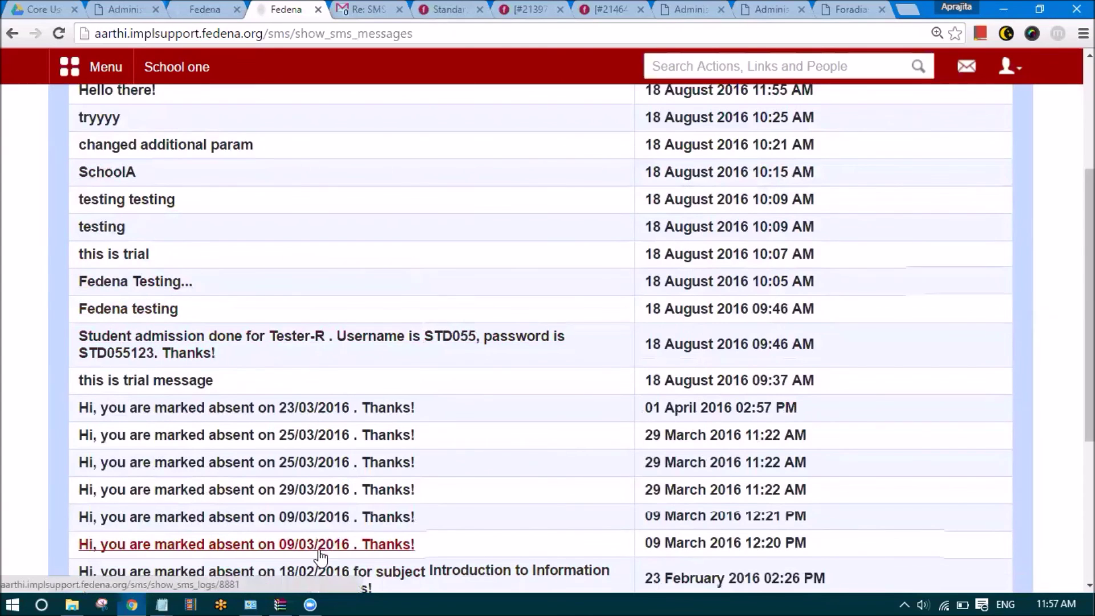
pyautogui.scroll(-3, 94, 257)
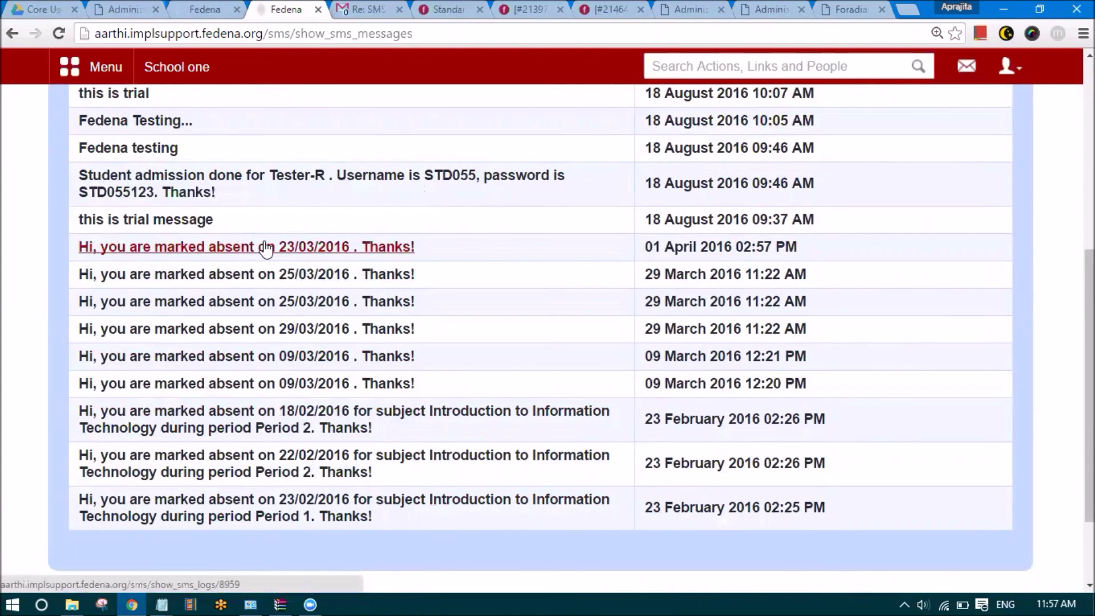
pyautogui.scroll(2, 239, 291)
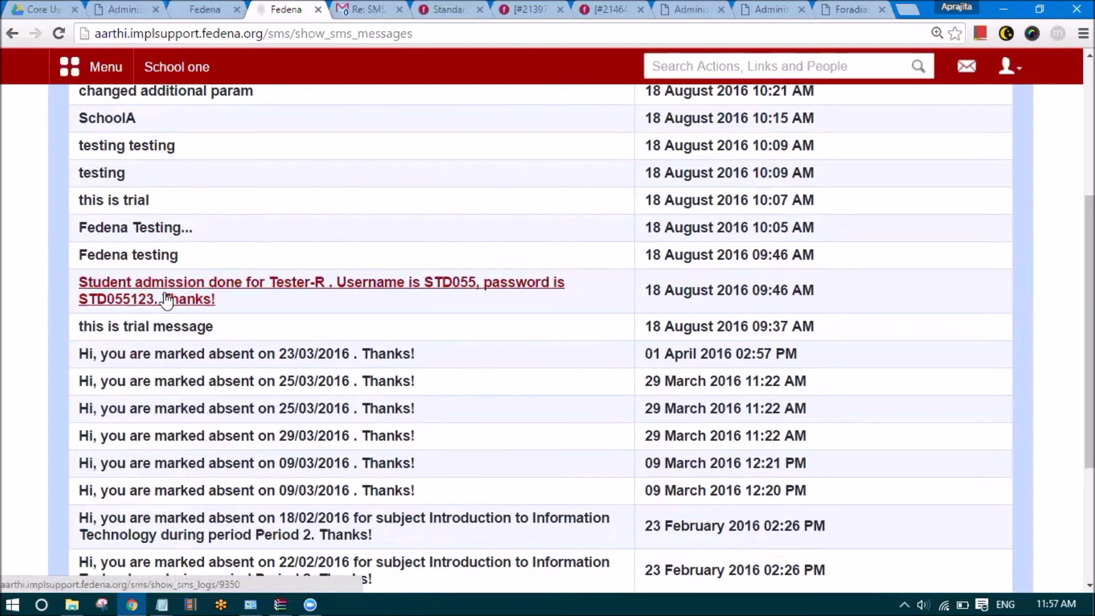
pyautogui.scroll(2, 171, 312)
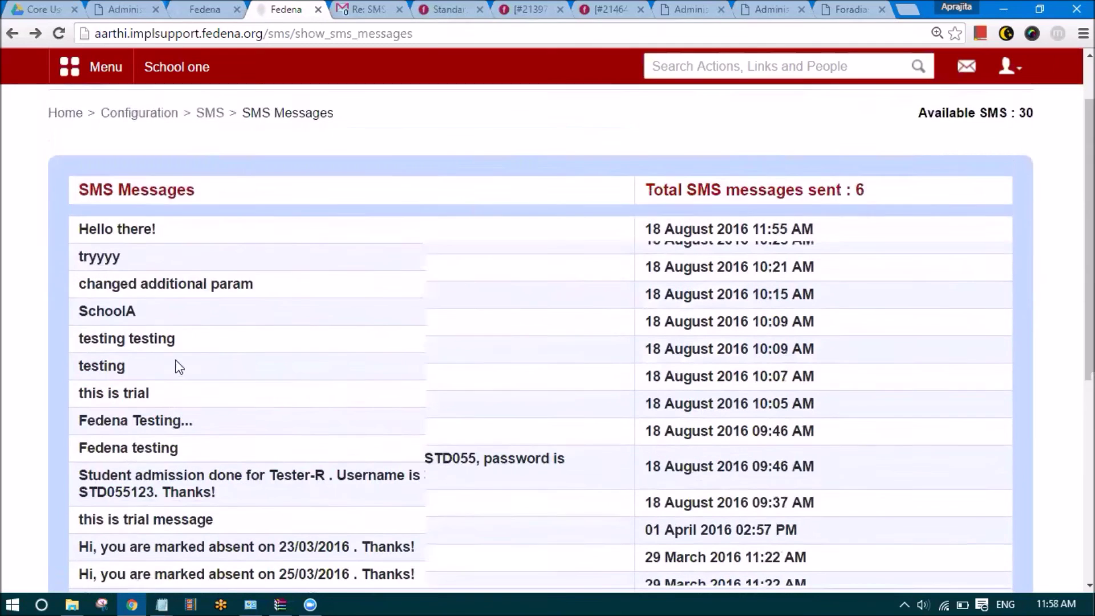
pyautogui.scroll(-1, 176, 363)
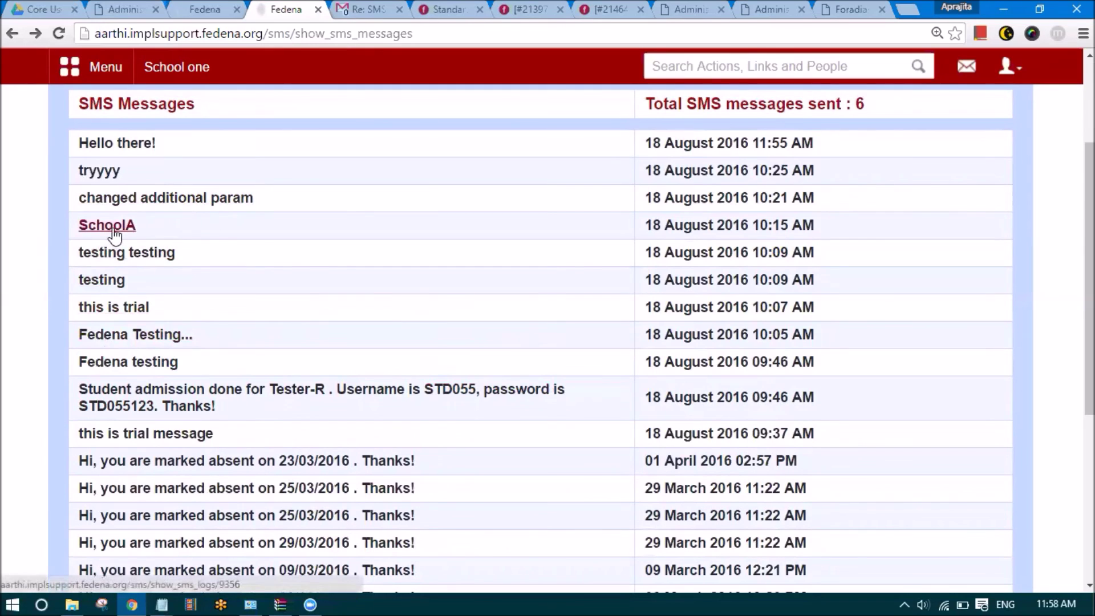
pyautogui.moveTo(193, 253); pyautogui.dragTo(75, 251)
pyautogui.click(207, 272)
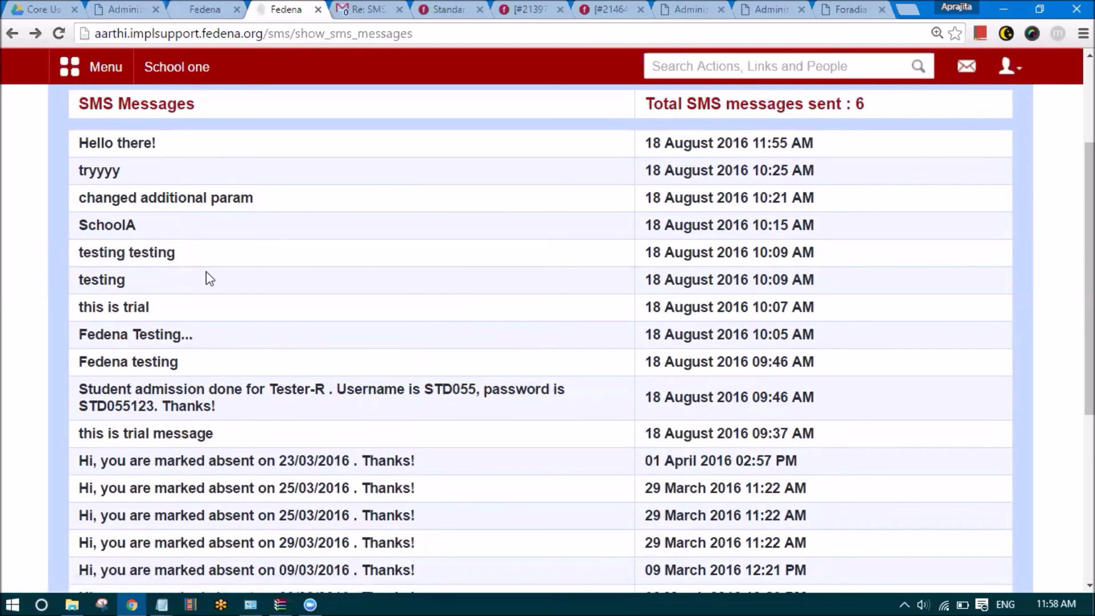
# Open the SchoolA message log and check its success response and sent-at date
pyautogui.click(106, 228)
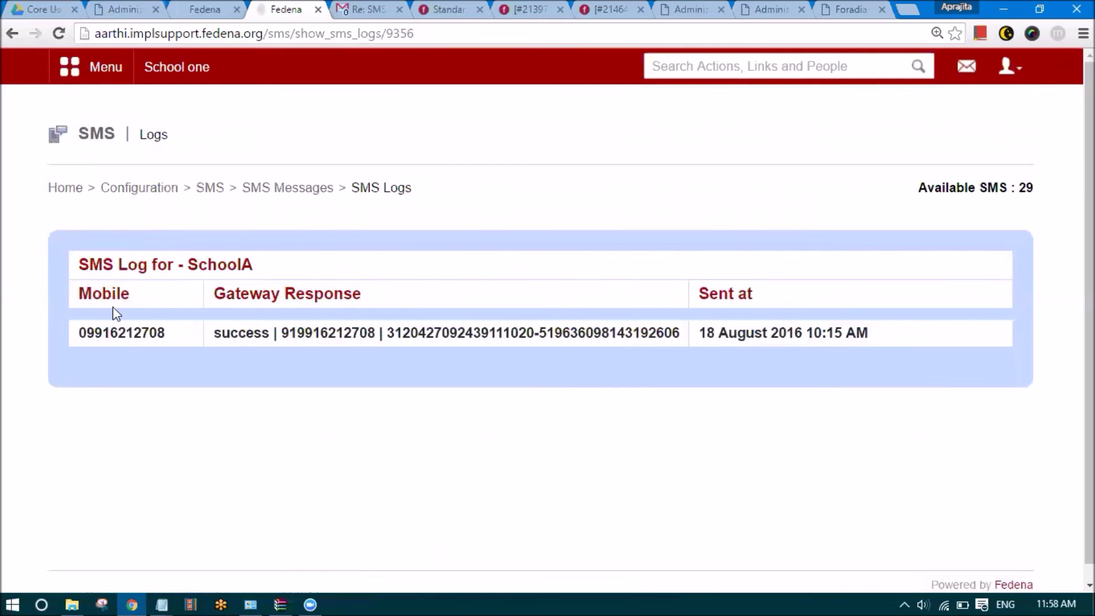
pyautogui.moveTo(127, 293); pyautogui.dragTo(79, 295)
pyautogui.moveTo(166, 330); pyautogui.dragTo(196, 337)
pyautogui.doubleClick(246, 334)
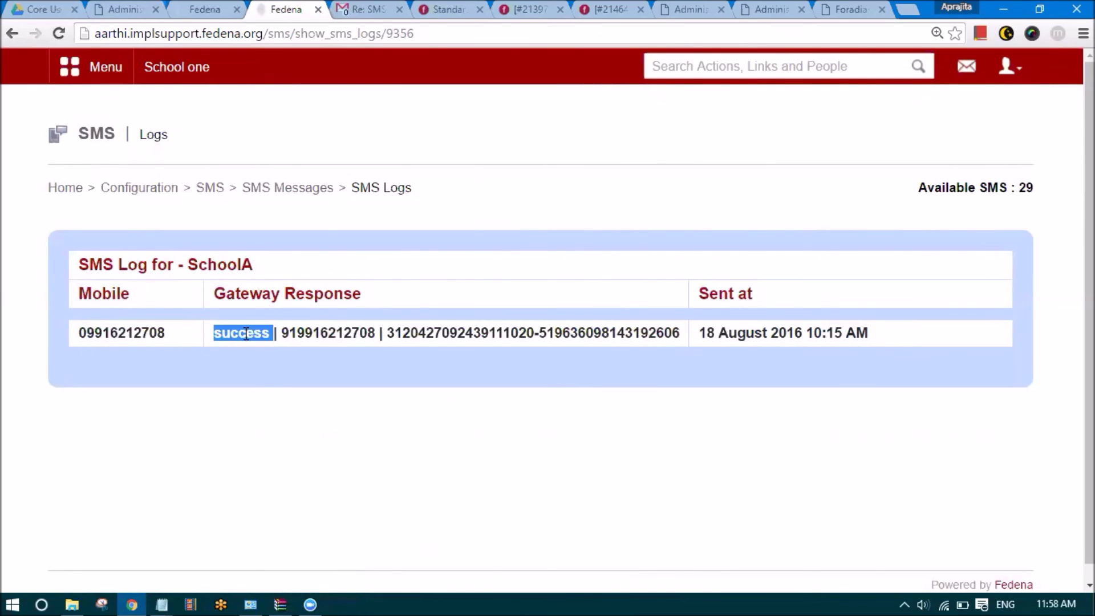
pyautogui.moveTo(274, 337); pyautogui.dragTo(685, 339)
pyautogui.click(702, 343)
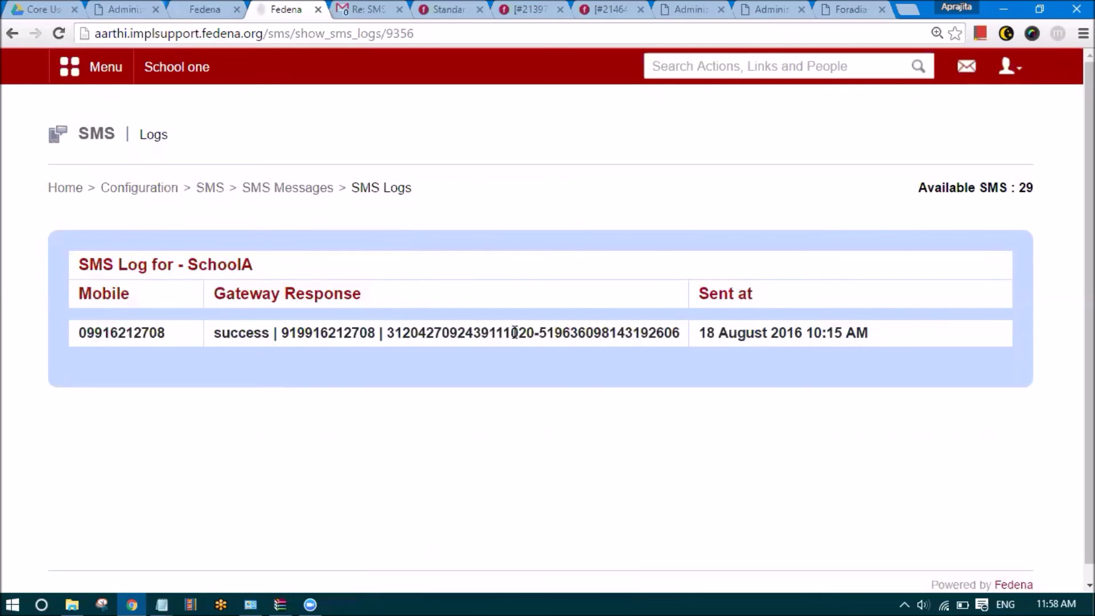
pyautogui.moveTo(700, 338); pyautogui.dragTo(871, 336)
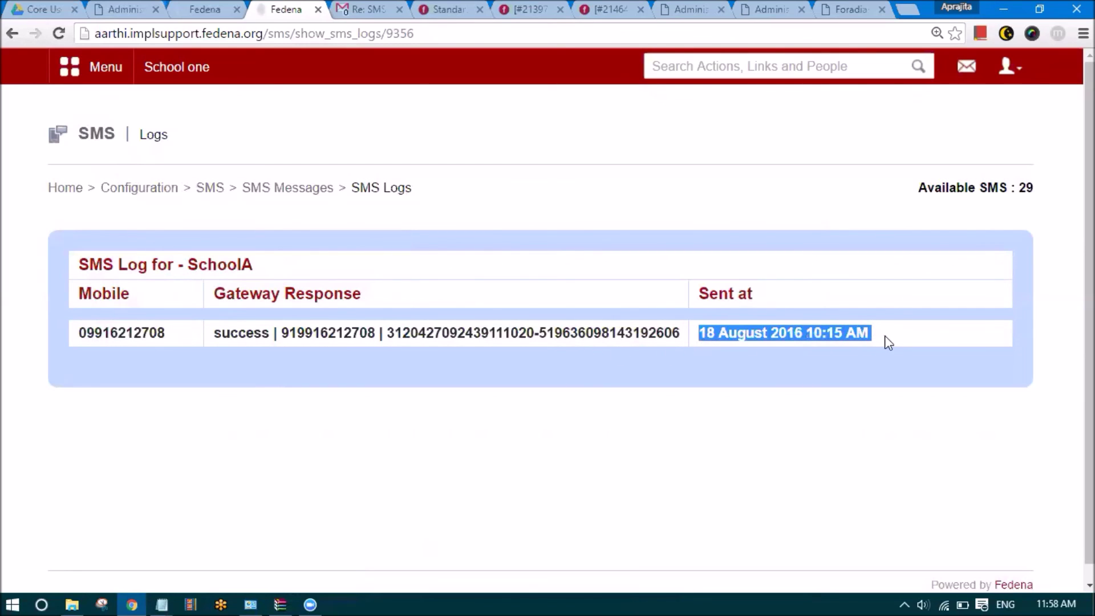
pyautogui.click(884, 336)
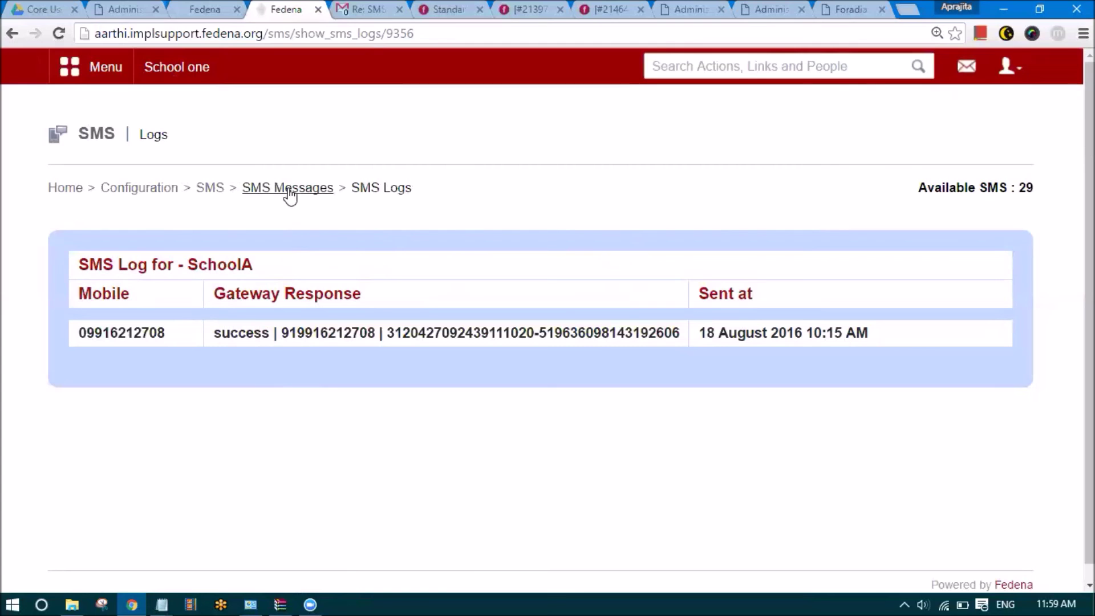
# Return to SMS Logs and open the newest 'Hello there!' message log
pyautogui.click(209, 189)
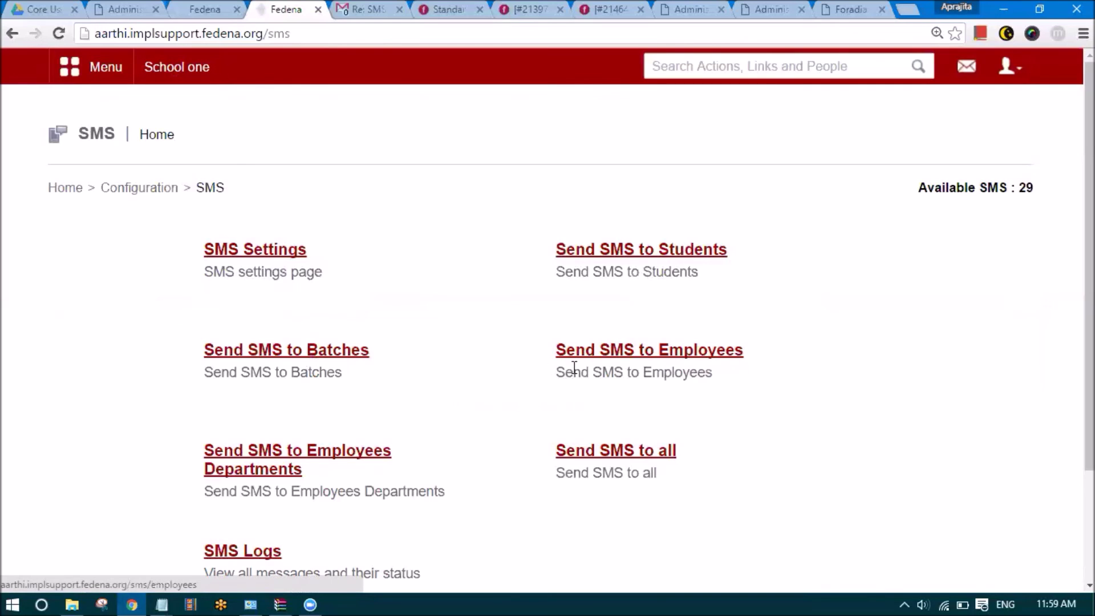
pyautogui.scroll(-3, 652, 326)
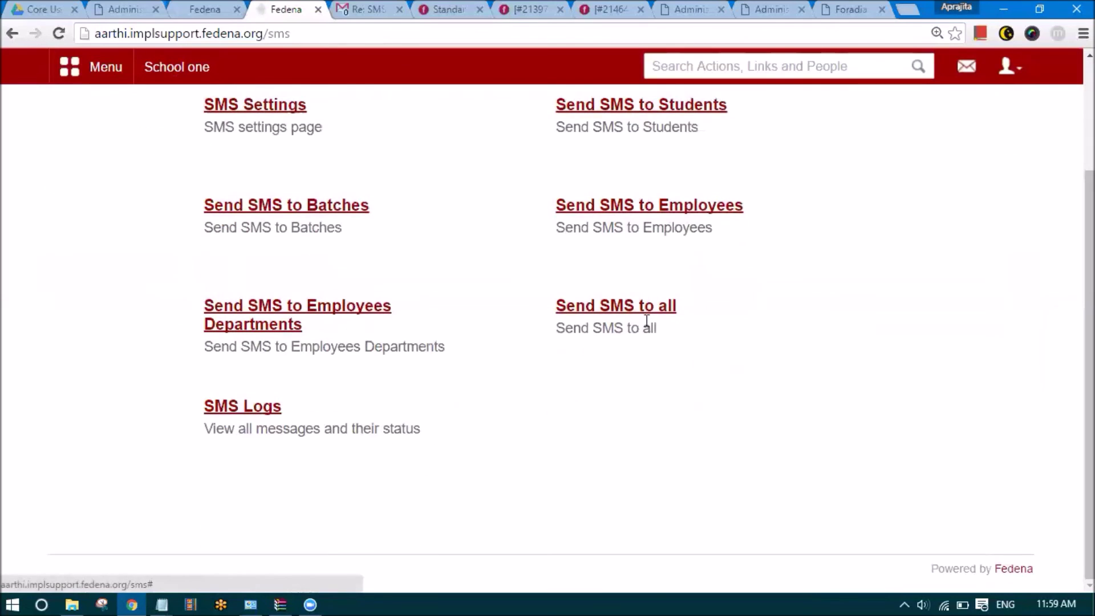
pyautogui.click(244, 406)
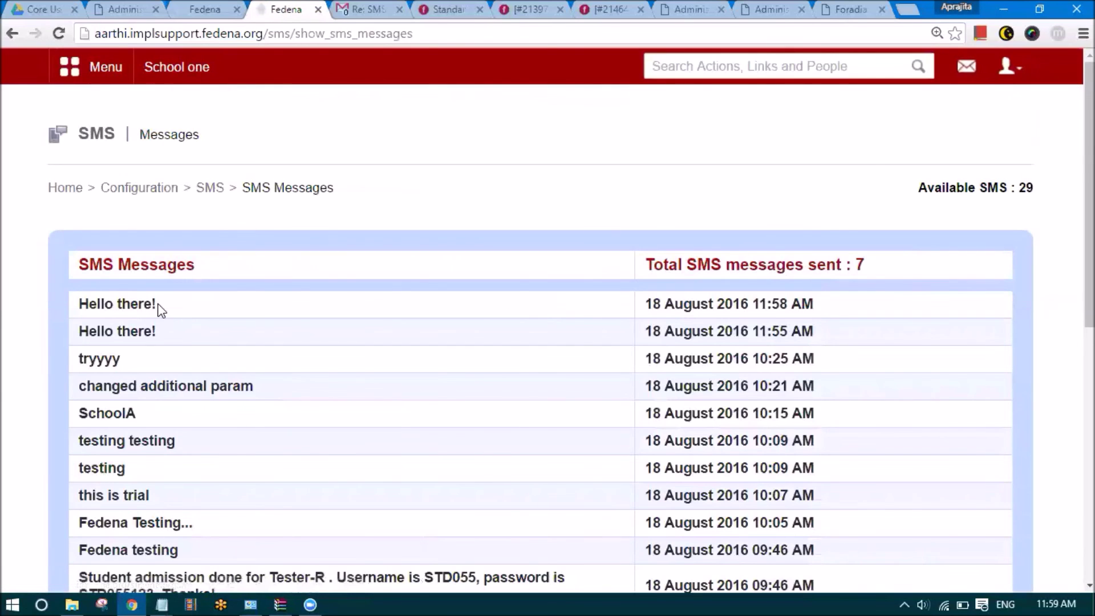
pyautogui.click(142, 308)
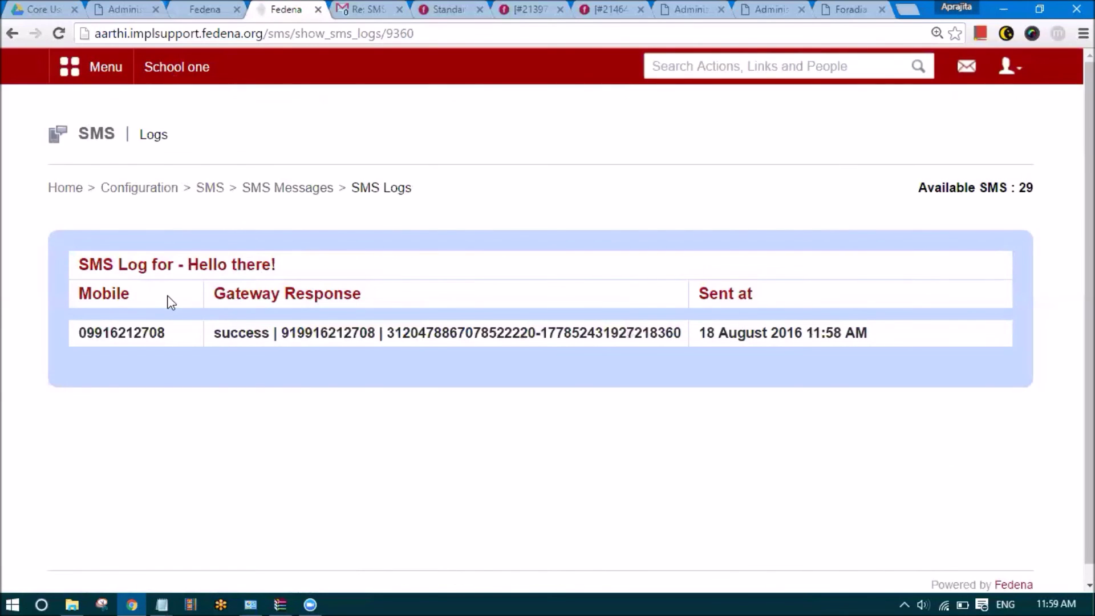
# Confirm the log shows a success gateway response sent at 11:58 AM
pyautogui.moveTo(216, 334); pyautogui.dragTo(276, 335)
pyautogui.click(367, 348)
pyautogui.moveTo(868, 333); pyautogui.dragTo(690, 398)
pyautogui.click(690, 398)
pyautogui.click(866, 8)
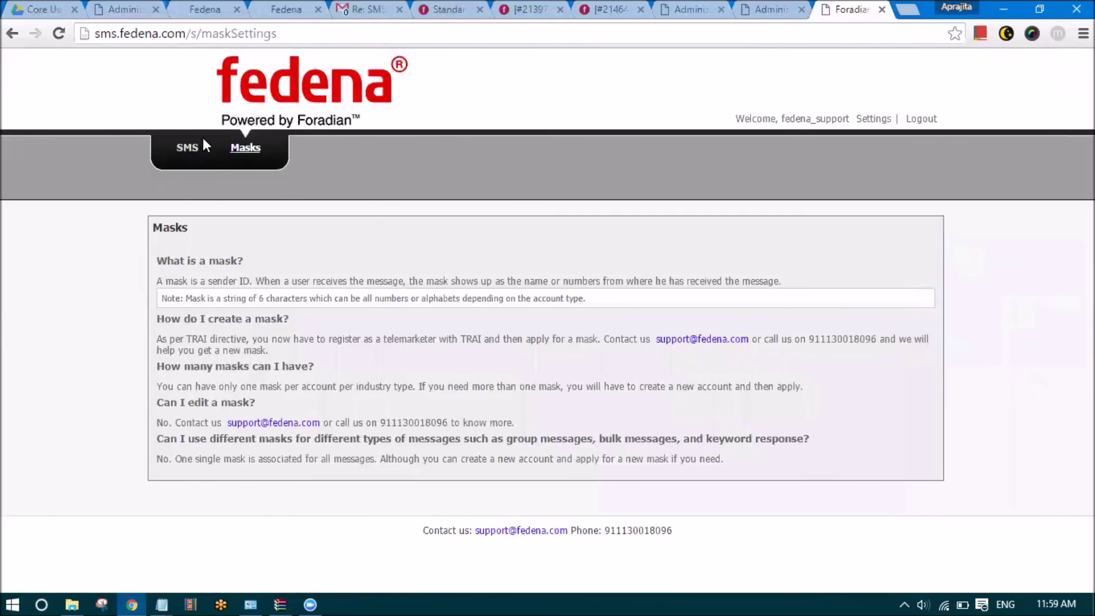
# Check the gateway account's 93-message balance and statistics showing all 7 messages delivered
pyautogui.click(200, 146)
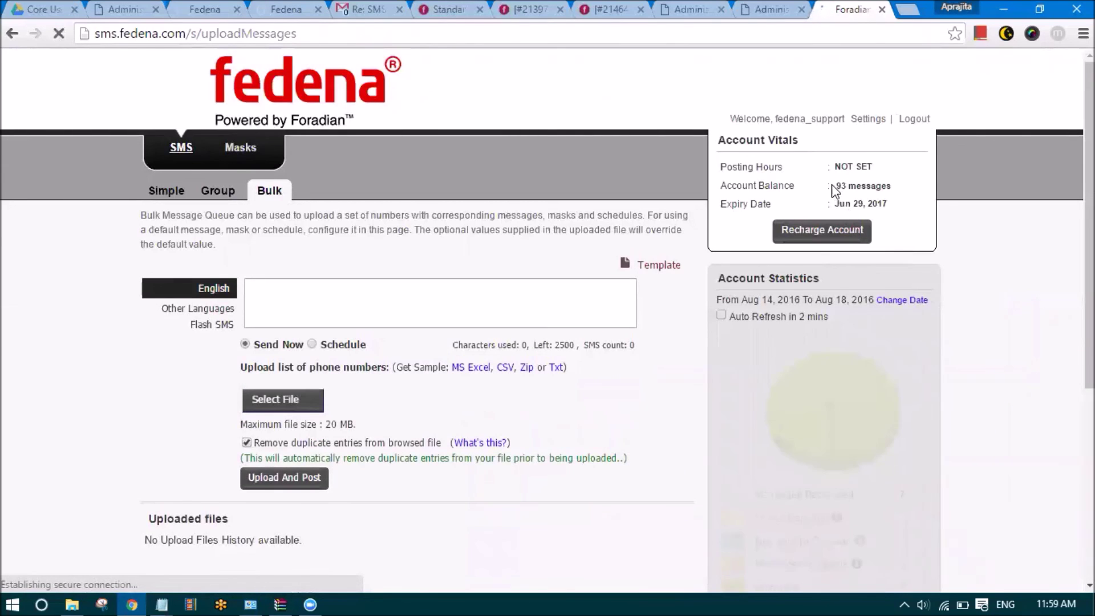
pyautogui.scroll(4, 832, 186)
pyautogui.hscroll(2, 848, 262)
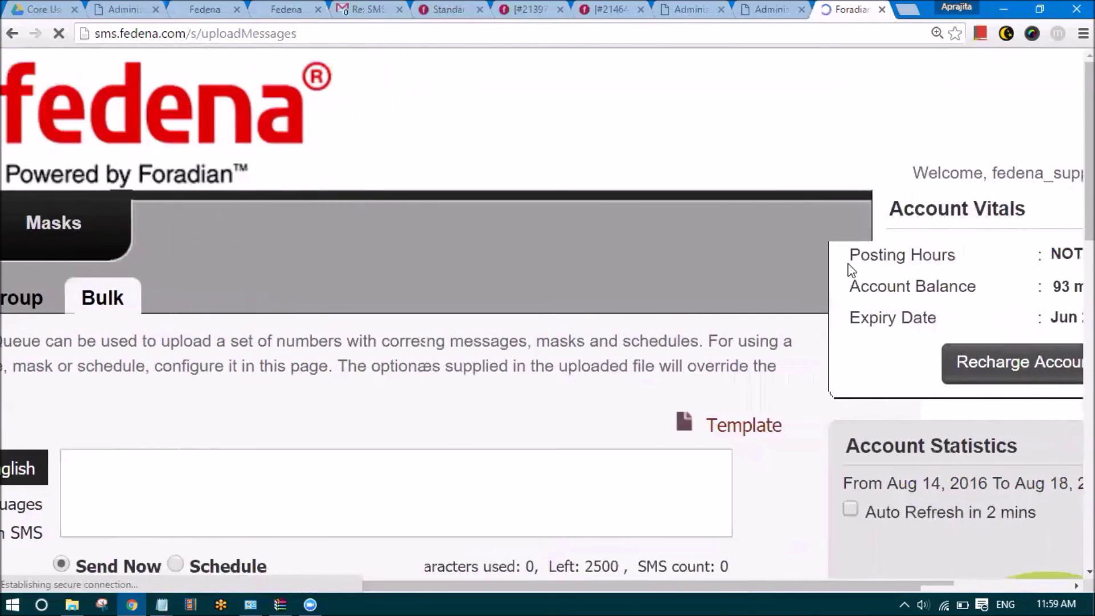
pyautogui.doubleClick(908, 286)
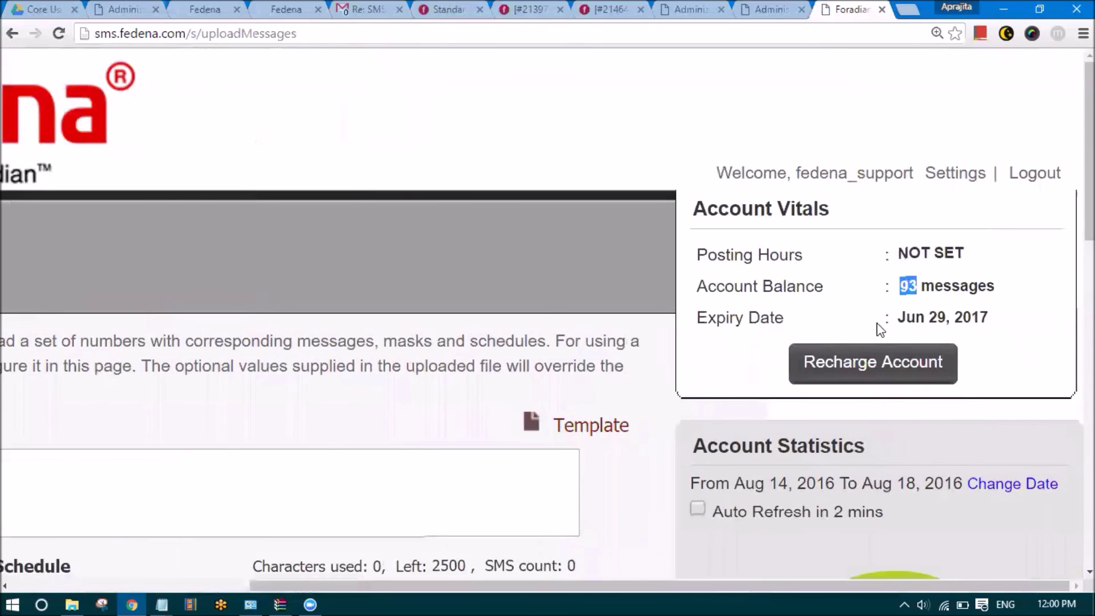
pyautogui.scroll(-5, 878, 329)
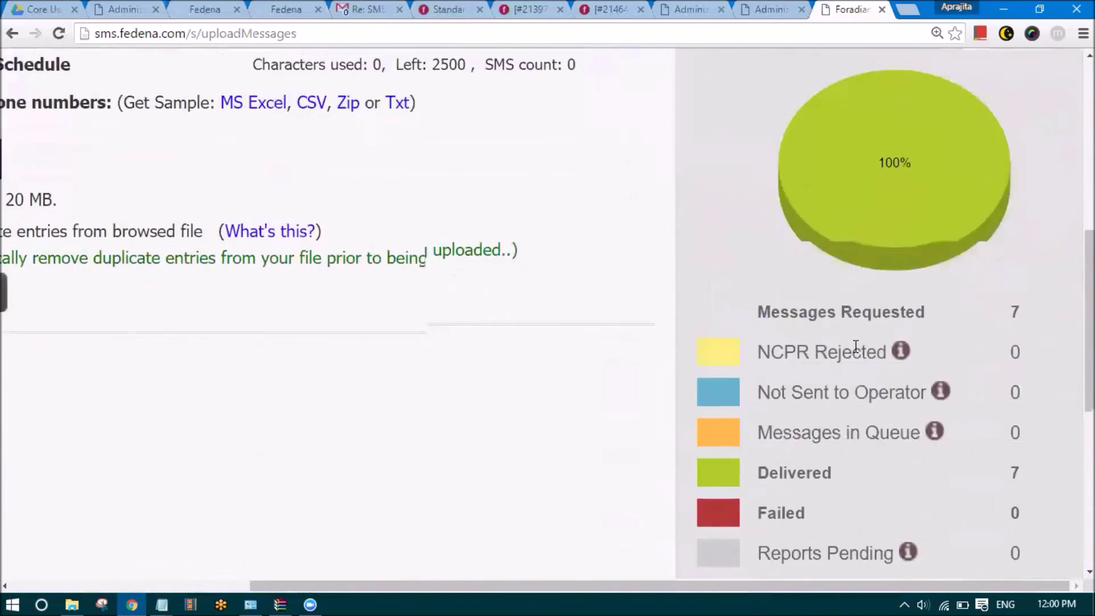
pyautogui.scroll(-1, 855, 346)
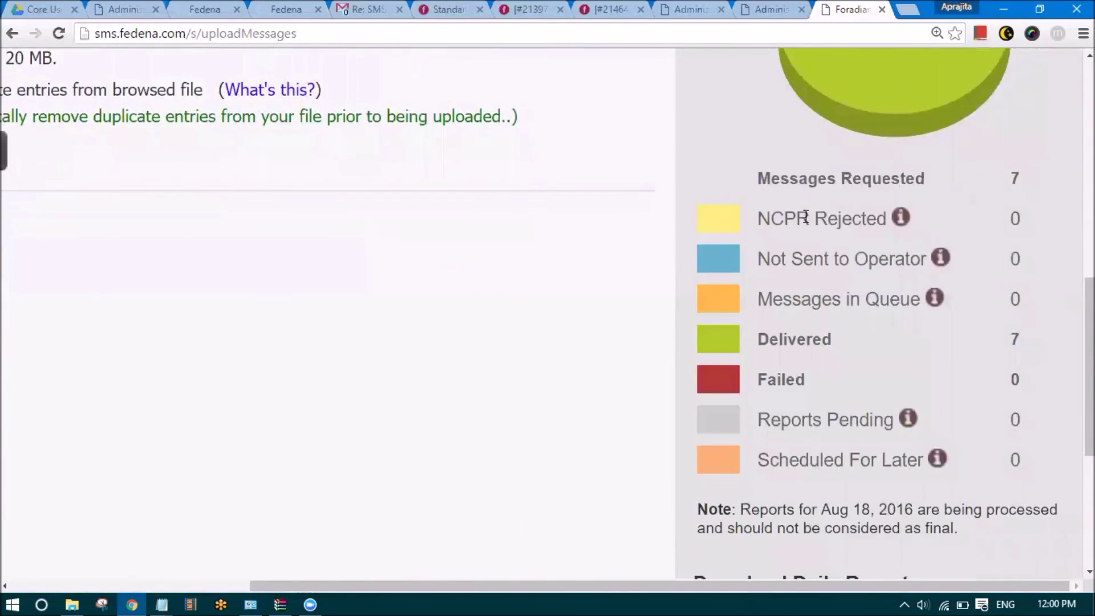
pyautogui.scroll(-4, 792, 320)
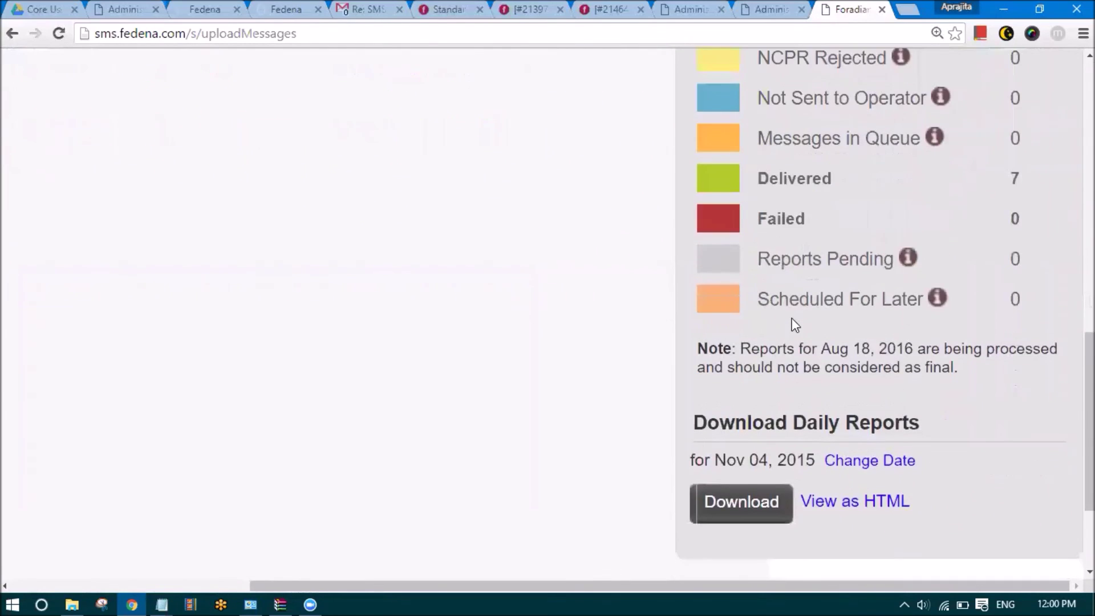
pyautogui.scroll(2, 796, 337)
pyautogui.scroll(6, 794, 325)
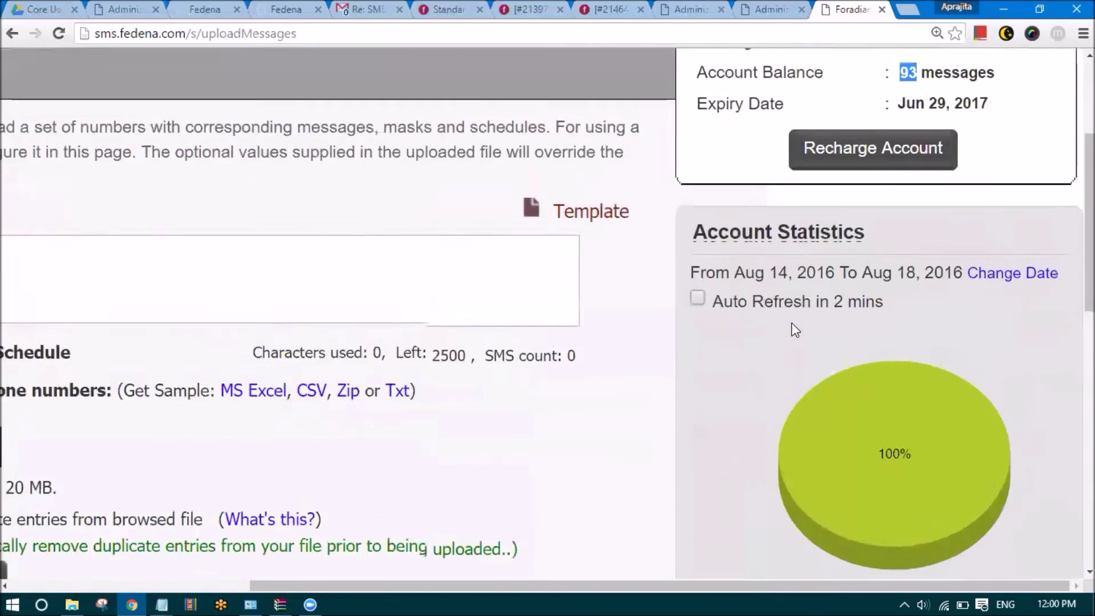
pyautogui.hotkey('ctrl', '-')
pyautogui.hotkey('ctrl', '-')
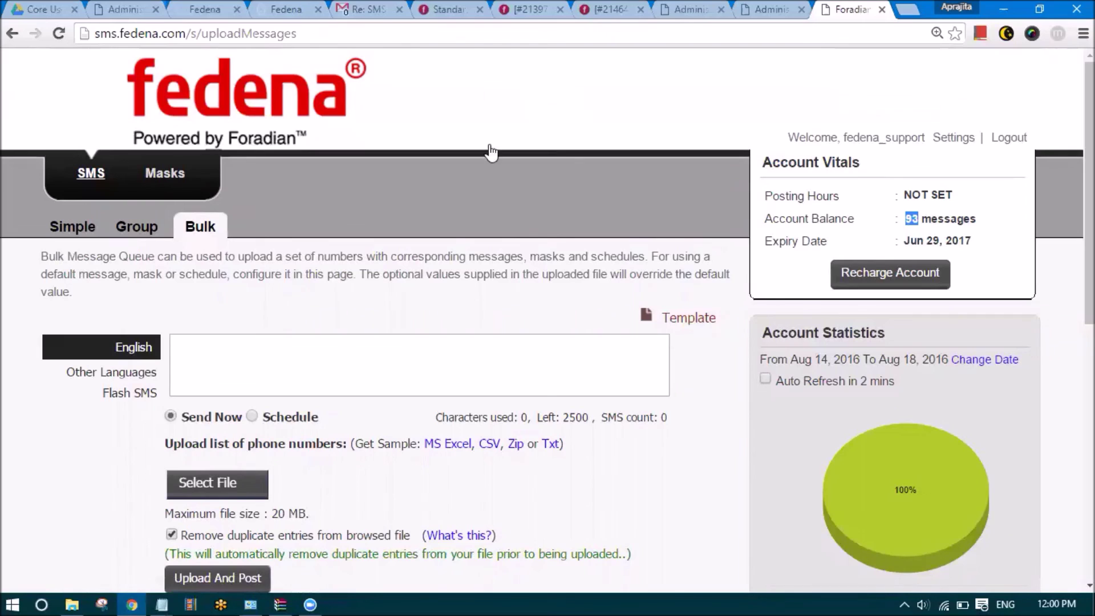
pyautogui.click(49, 494)
# View the student profile's SMS Alerts enabled and empty Mobile rows in Fedena
pyautogui.click(207, 8)
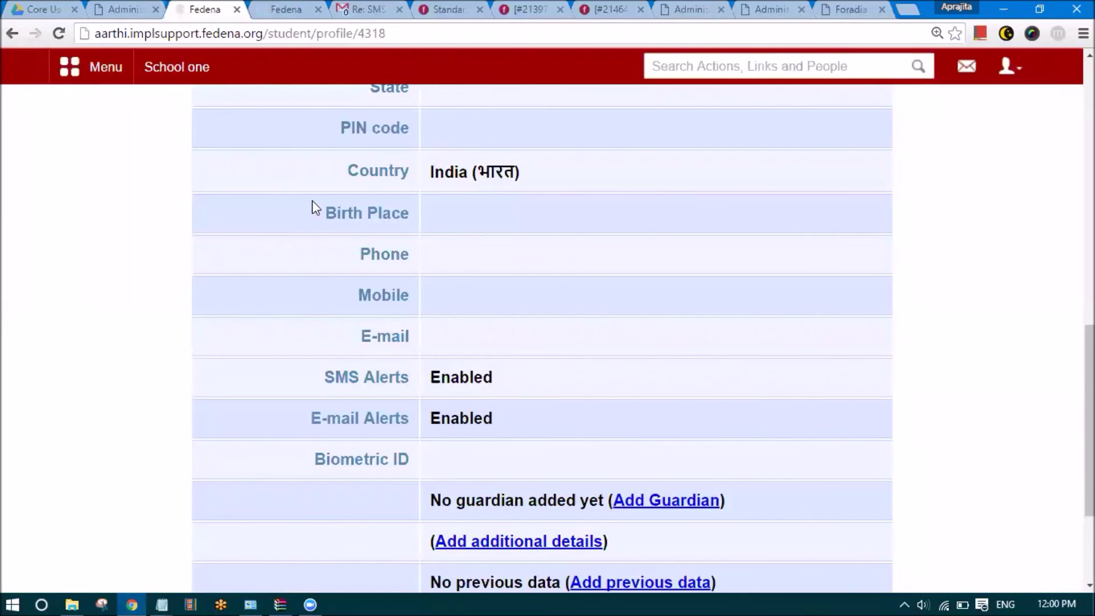
pyautogui.scroll(10, 361, 301)
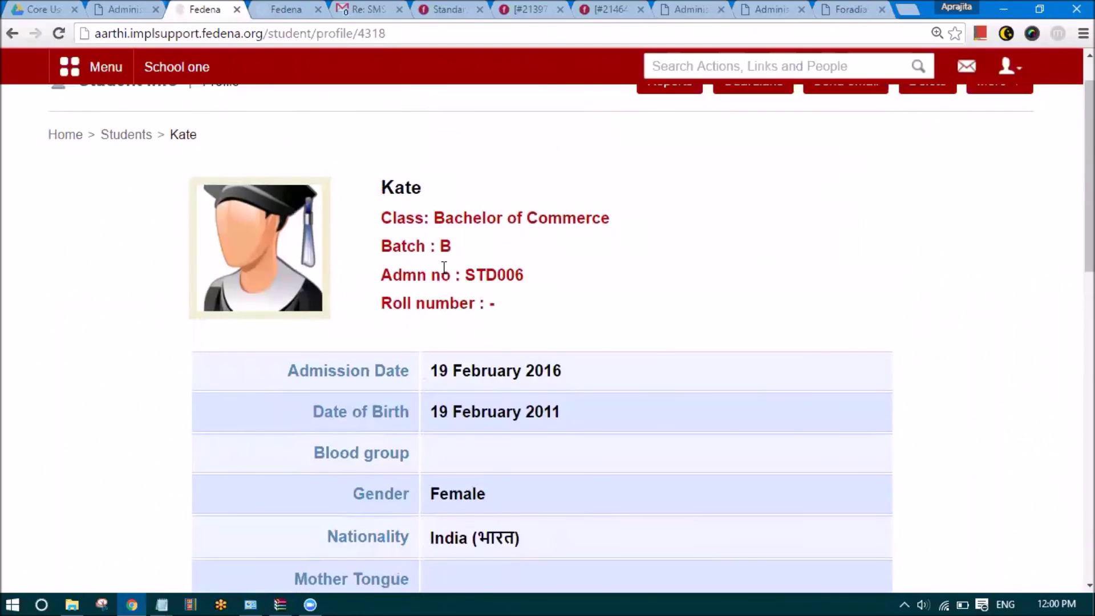
pyautogui.scroll(-10, 445, 268)
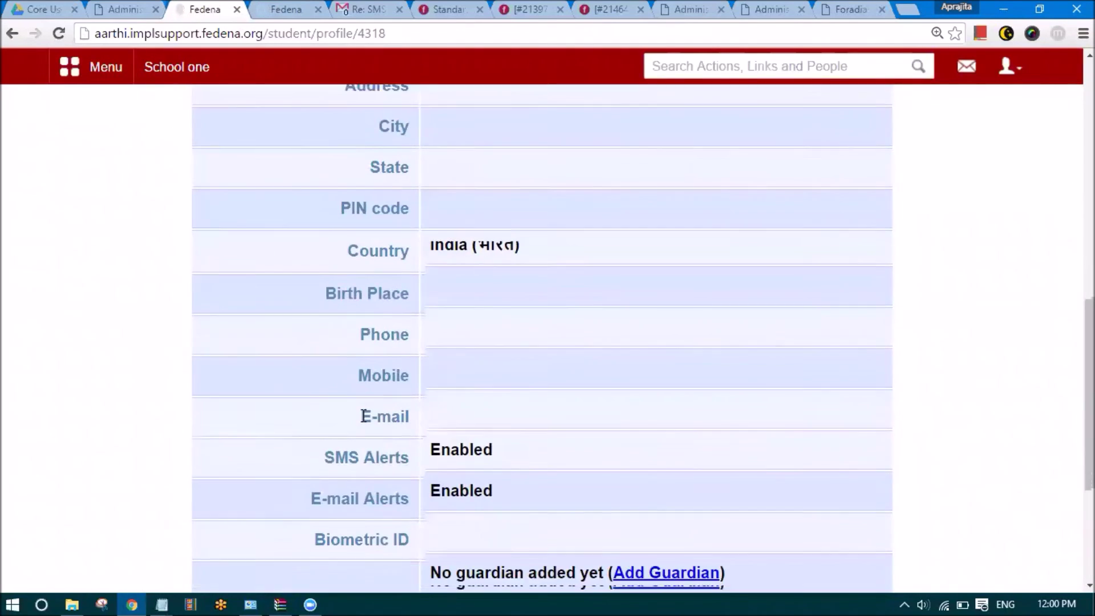